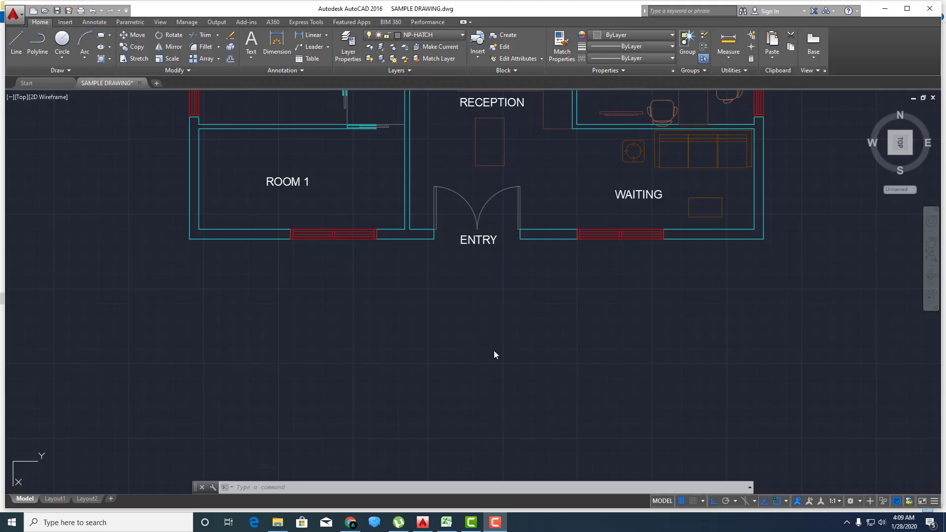
- Centre the view on the ENTRY doorway between ROOM 1 and WAITING and show the Insert ribbon
{"action": "middle_click_drag", "start_coordinate": [476, 339], "coordinate": [483, 302]}
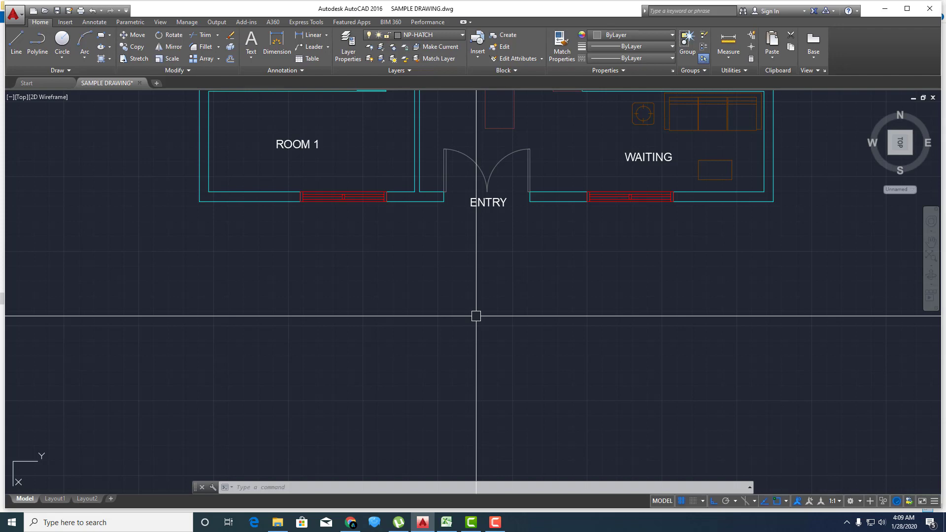
{"action": "scroll", "coordinate": [515, 306], "scroll_direction": "down", "scroll_amount": 1}
{"action": "scroll", "coordinate": [486, 290], "scroll_direction": "up", "scroll_amount": 3}
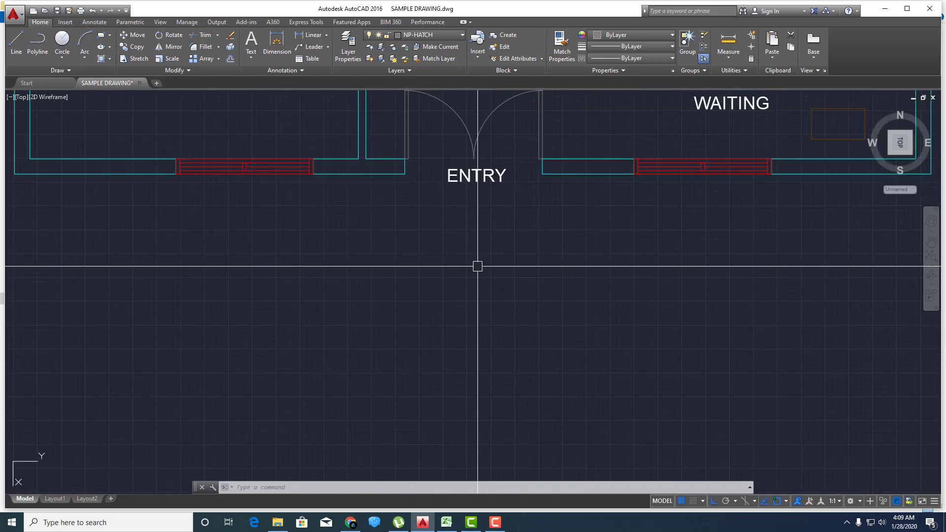
{"action": "scroll", "coordinate": [477, 266], "scroll_direction": "down", "scroll_amount": 2}
{"action": "middle_click_drag", "start_coordinate": [478, 274], "coordinate": [469, 294]}
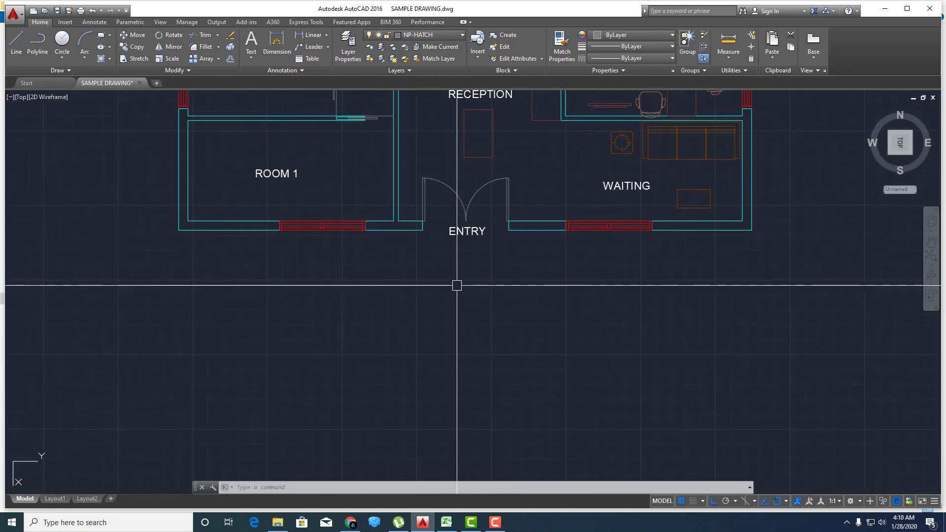
{"action": "scroll", "coordinate": [456, 285], "scroll_direction": "up", "scroll_amount": 2}
{"action": "middle_click_drag", "start_coordinate": [473, 256], "coordinate": [469, 279]}
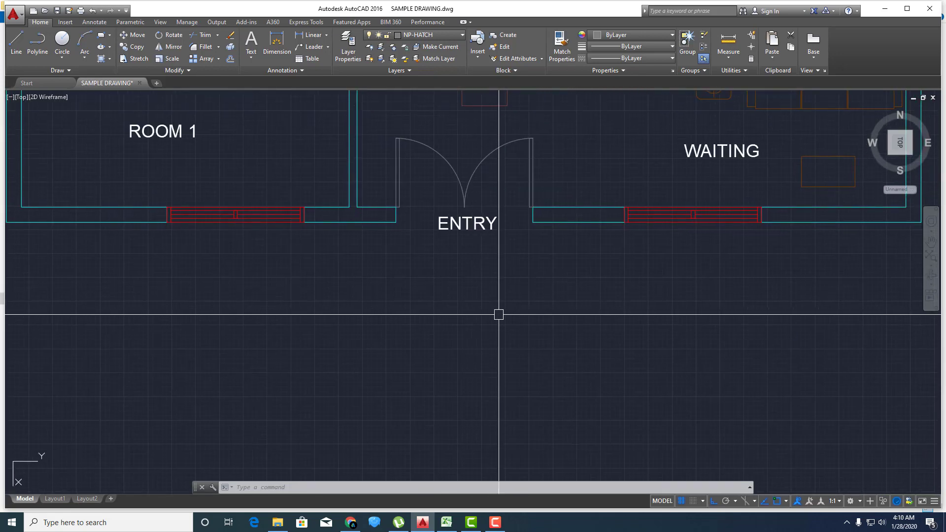
{"action": "left_click", "coordinate": [65, 22]}
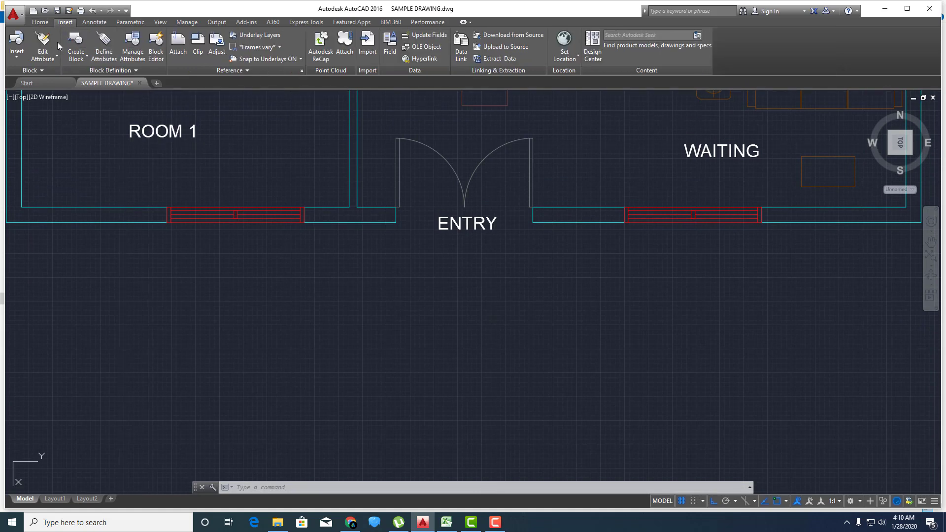
- Define attribute NAME with prompt DOOR NAME, default DR1, Middle center justification and height 150
{"action": "left_click", "coordinate": [111, 58]}
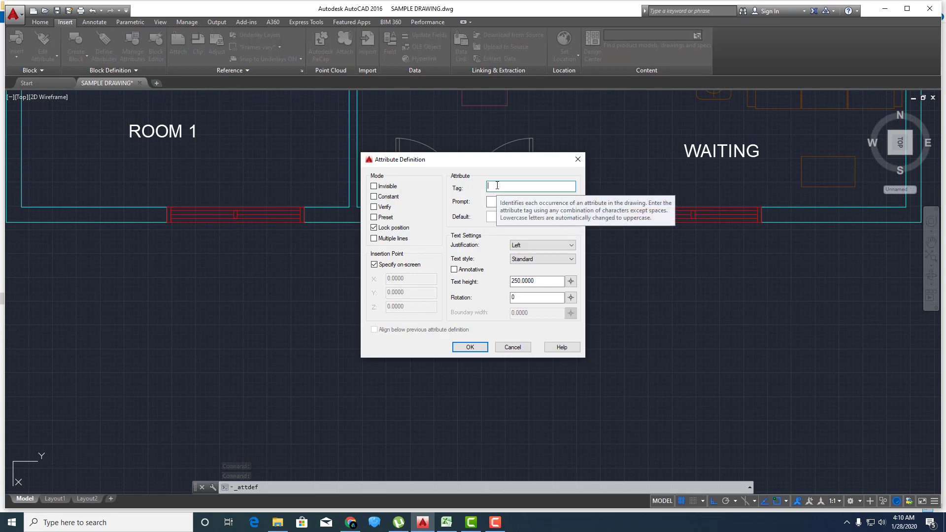
{"action": "type", "text": "NAME"}
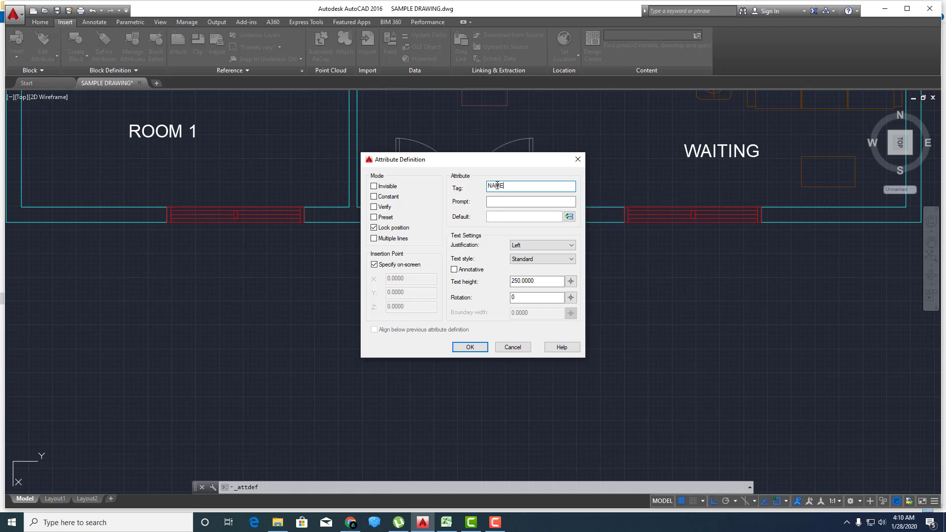
{"action": "left_click", "coordinate": [514, 201]}
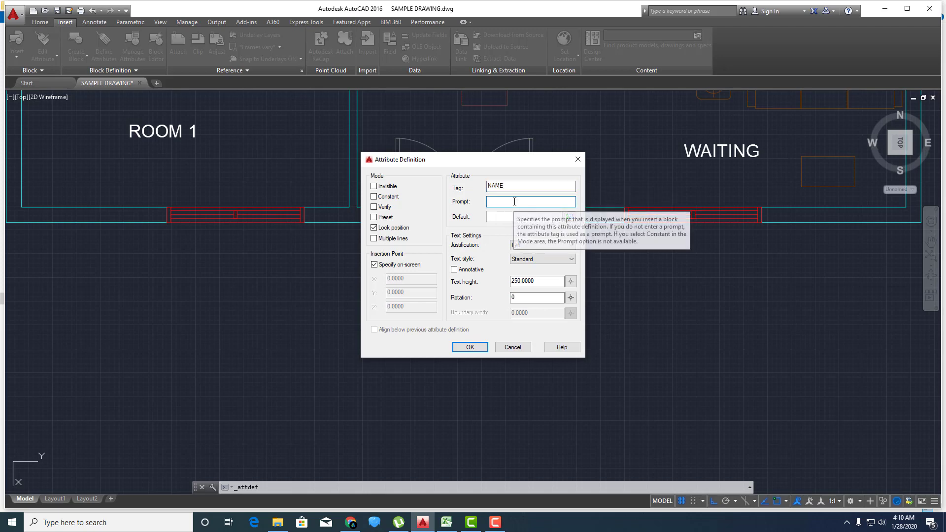
{"action": "type", "text": "DOOR NAME"}
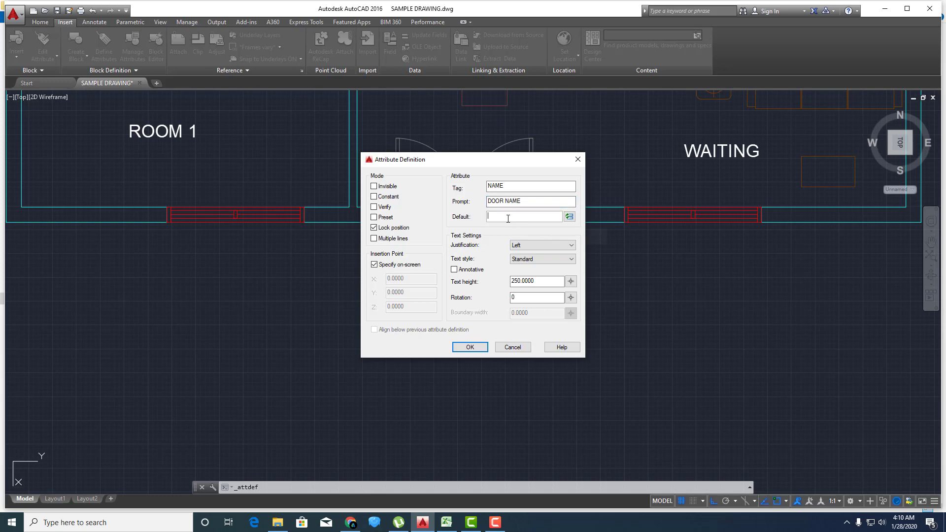
{"action": "type", "text": "DR1"}
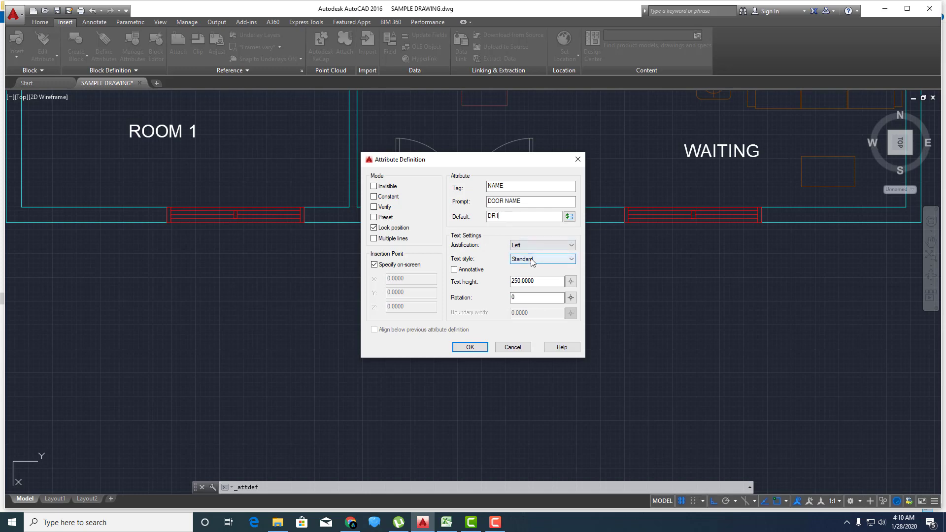
{"action": "left_click", "coordinate": [546, 245]}
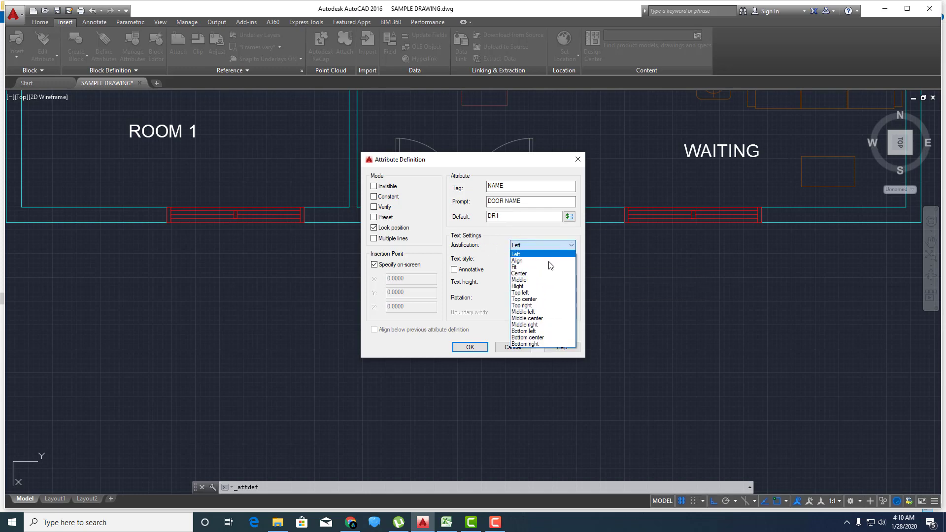
{"action": "left_click", "coordinate": [537, 318]}
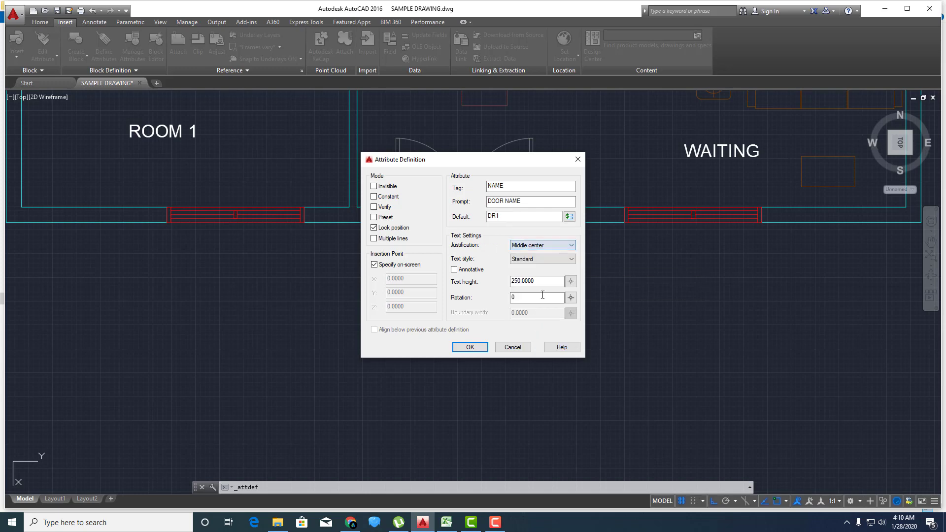
{"action": "left_click", "coordinate": [525, 259]}
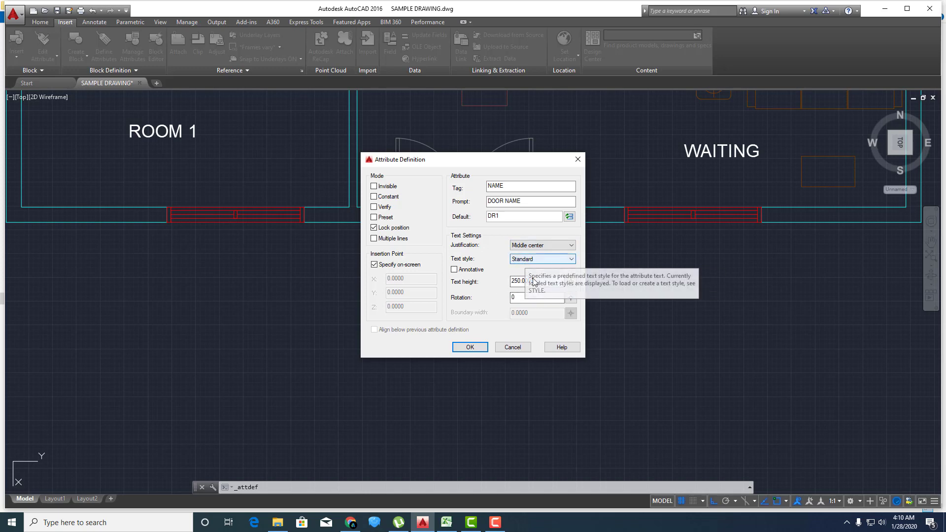
{"action": "left_click_drag", "start_coordinate": [533, 282], "coordinate": [488, 283]}
{"action": "type", "text": "150"}
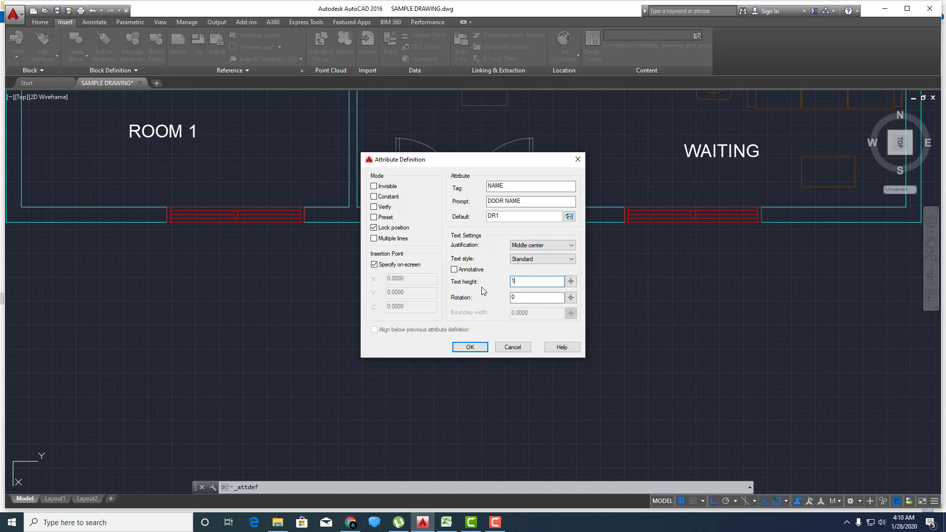
{"action": "left_click", "coordinate": [481, 345]}
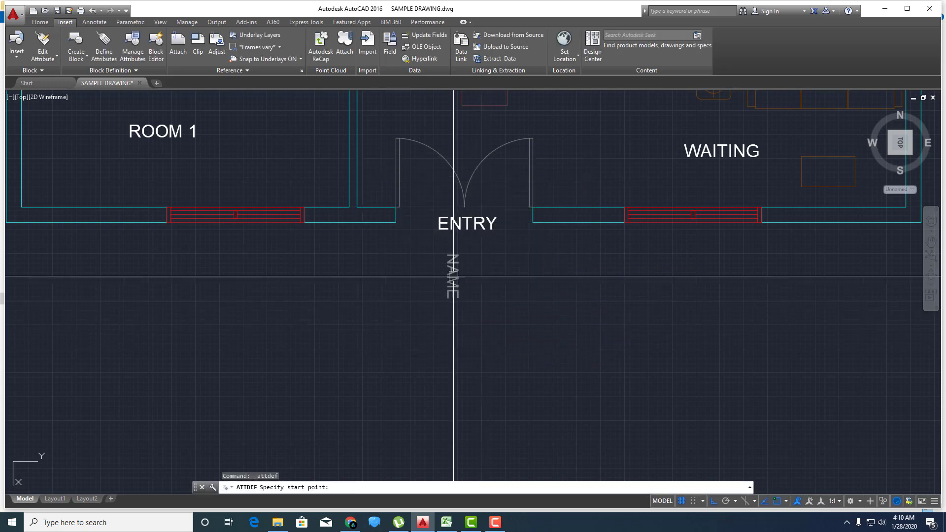
- Place the NAME attribute below ENTRY and reset the UCS to World
{"action": "left_click", "coordinate": [446, 255]}
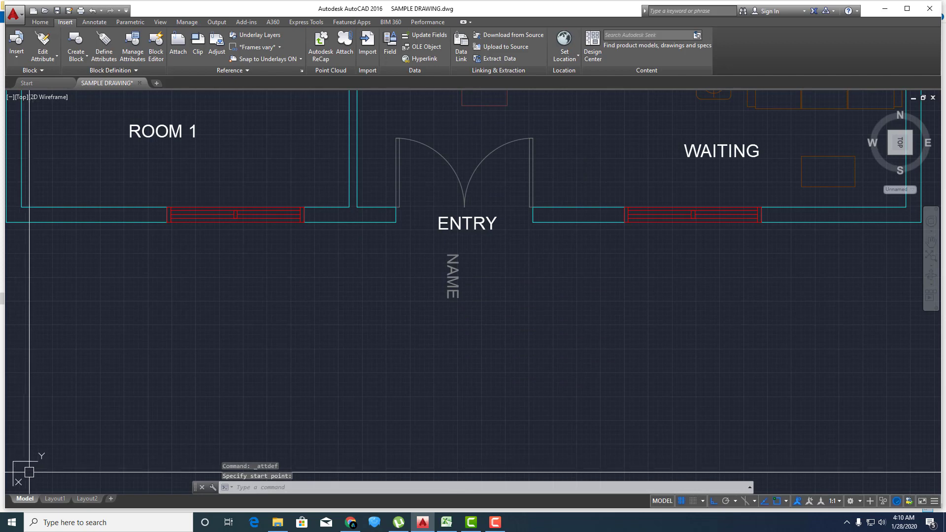
{"action": "type", "text": "UCS"}
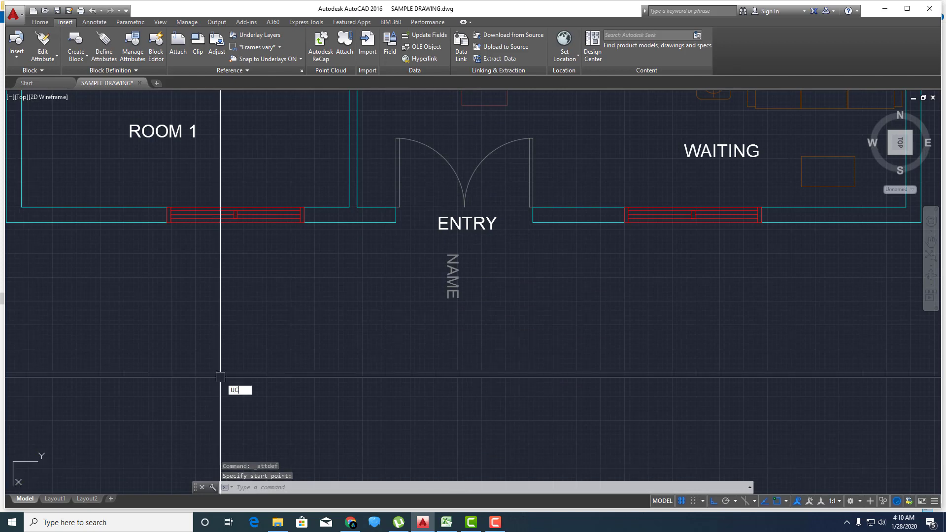
{"action": "key", "text": "Return"}
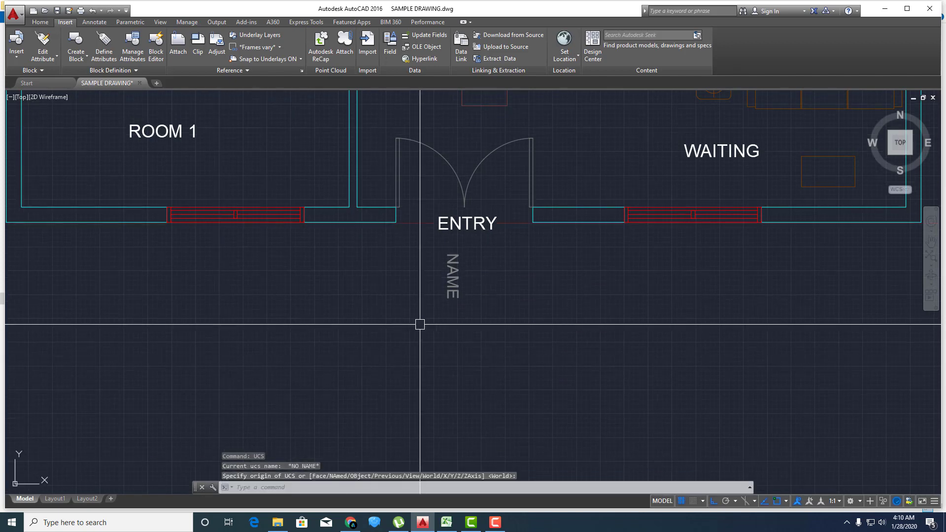
- Rotate the NAME text 90 degrees so it reads horizontally
{"action": "type", "text": "RO"}
{"action": "key", "text": "Return"}
{"action": "left_click", "coordinate": [451, 276]}
{"action": "key", "text": "Return"}
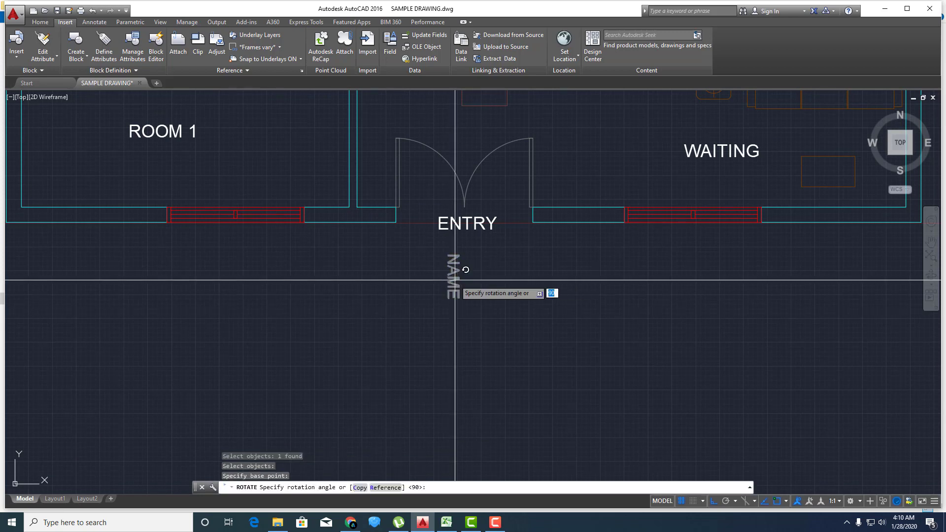
{"action": "left_click", "coordinate": [454, 280]}
{"action": "type", "text": "90"}
{"action": "key", "text": "Return"}
- Zoom around the rotated NAME text and select it
{"action": "scroll", "coordinate": [457, 280], "scroll_direction": "up", "scroll_amount": 2}
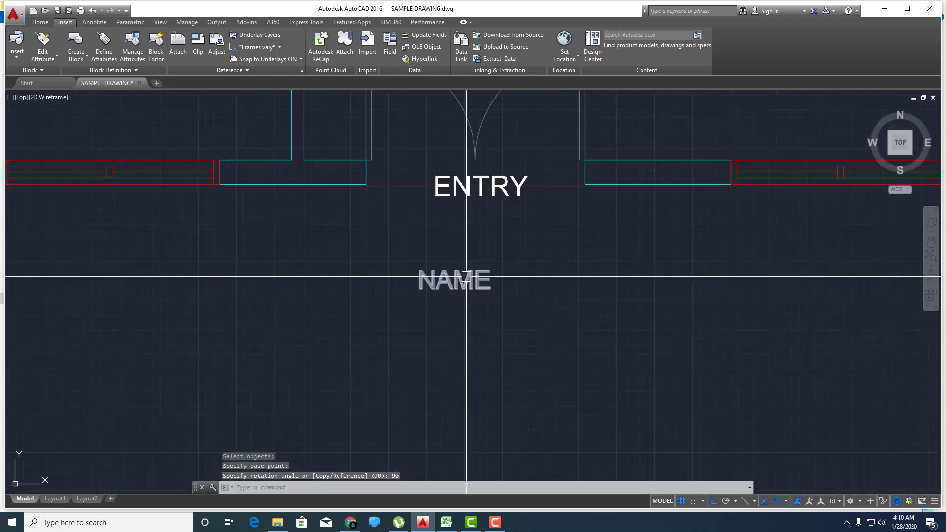
{"action": "scroll", "coordinate": [460, 295], "scroll_direction": "down", "scroll_amount": 4}
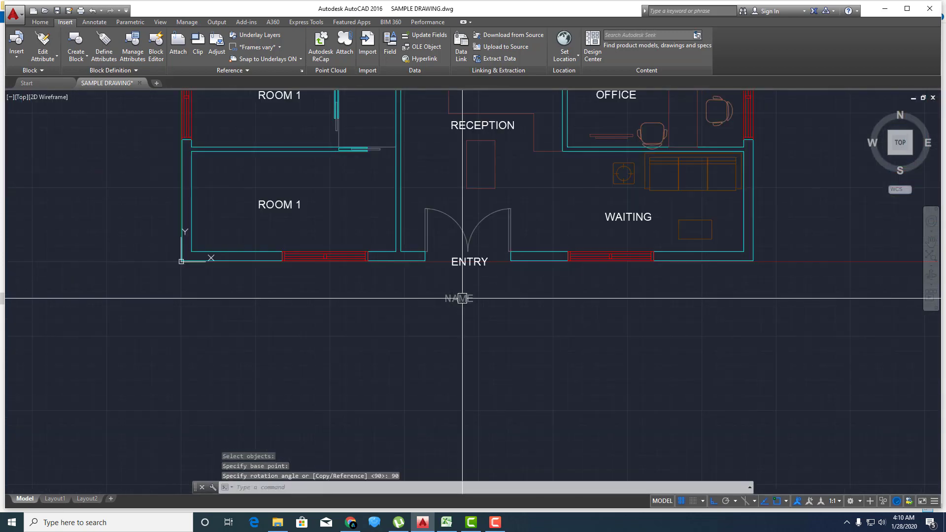
{"action": "scroll", "coordinate": [457, 314], "scroll_direction": "up", "scroll_amount": 2}
{"action": "left_click", "coordinate": [459, 315]}
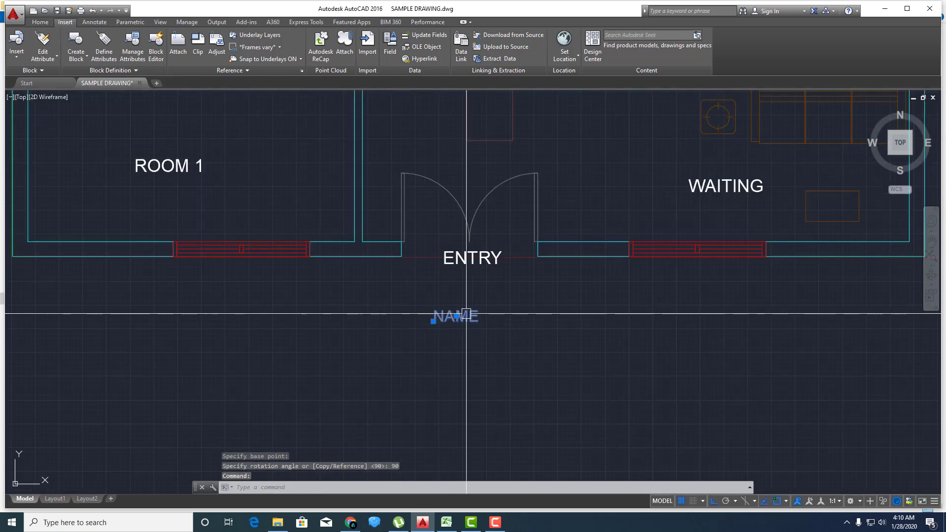
{"action": "scroll", "coordinate": [459, 317], "scroll_direction": "up", "scroll_amount": 2}
{"action": "scroll", "coordinate": [460, 322], "scroll_direction": "up", "scroll_amount": 2}
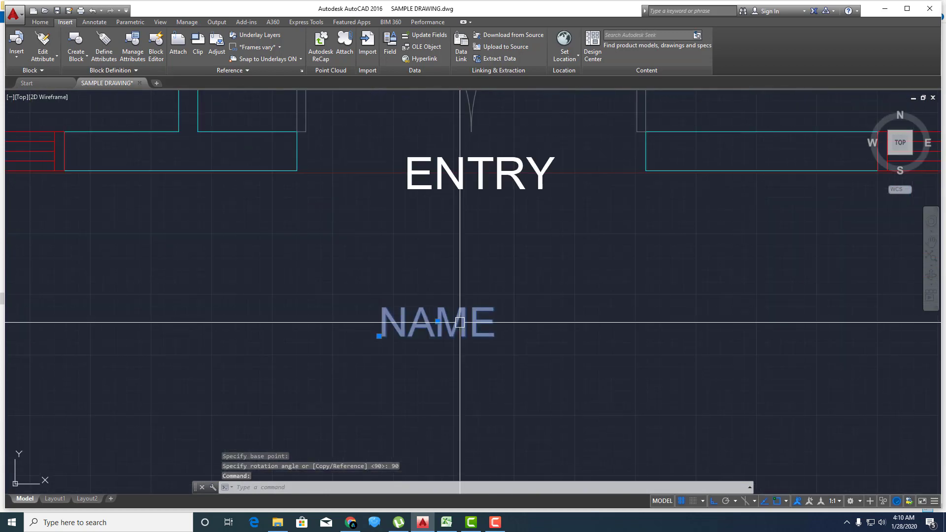
{"action": "left_click", "coordinate": [38, 22]}
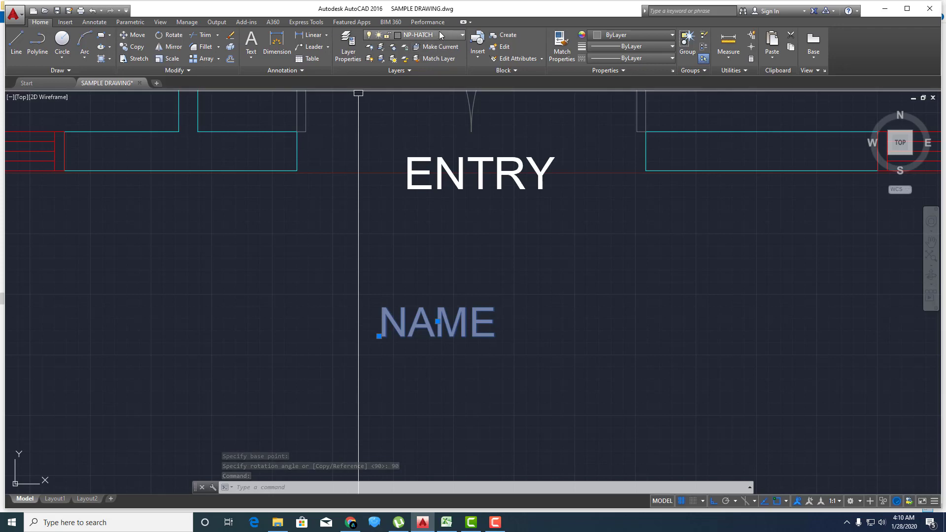
- Check the layer list, clear the selection and reframe the NAME text below ENTRY
{"action": "left_click", "coordinate": [435, 33]}
{"action": "scroll", "coordinate": [434, 33], "scroll_direction": "up", "scroll_amount": 5}
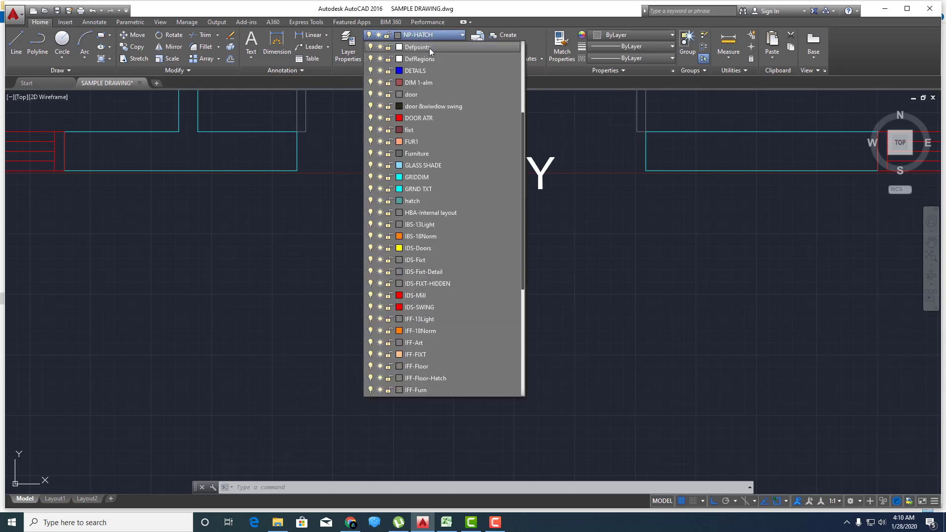
{"action": "key", "text": "Escape"}
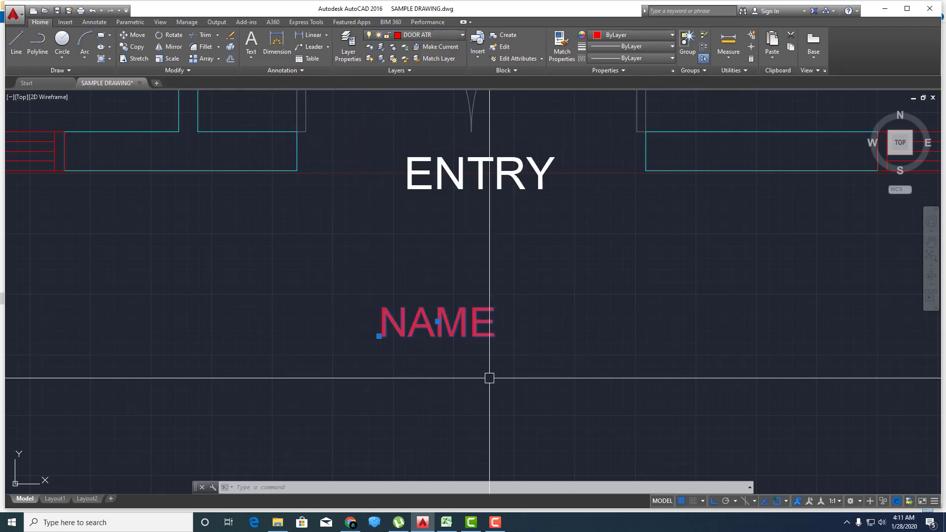
{"action": "scroll", "coordinate": [463, 355], "scroll_direction": "down", "scroll_amount": 4}
{"action": "key", "text": "Escape"}
{"action": "key", "text": "Escape"}
{"action": "key", "text": "Escape"}
{"action": "mouse_move", "coordinate": [461, 355]}
{"action": "middle_mouse_down"}
{"action": "mouse_move", "coordinate": [452, 289]}
{"action": "mouse_move", "coordinate": [437, 293]}
{"action": "middle_mouse_up"}
{"action": "scroll", "coordinate": [452, 289], "scroll_direction": "up", "scroll_amount": 2}
{"action": "scroll", "coordinate": [437, 277], "scroll_direction": "up", "scroll_amount": 2}
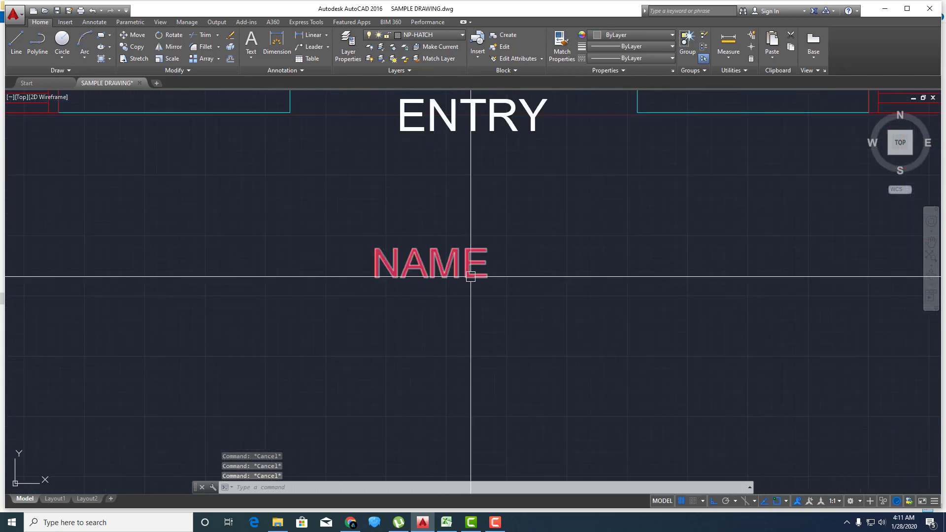
{"action": "double_click", "coordinate": [442, 268]}
{"action": "left_click", "coordinate": [452, 285]}
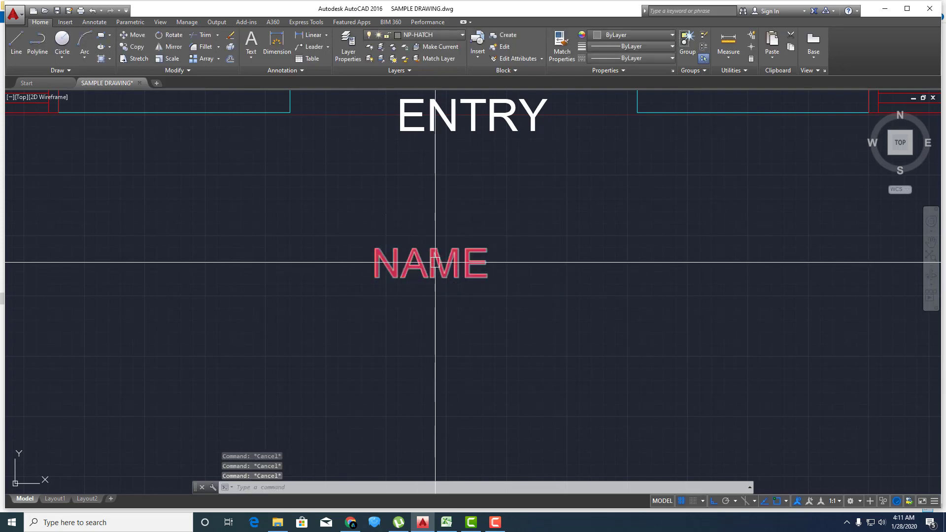
- Change the NAME attribute's text height from 150 to 120 in Properties
{"action": "left_click", "coordinate": [435, 262]}
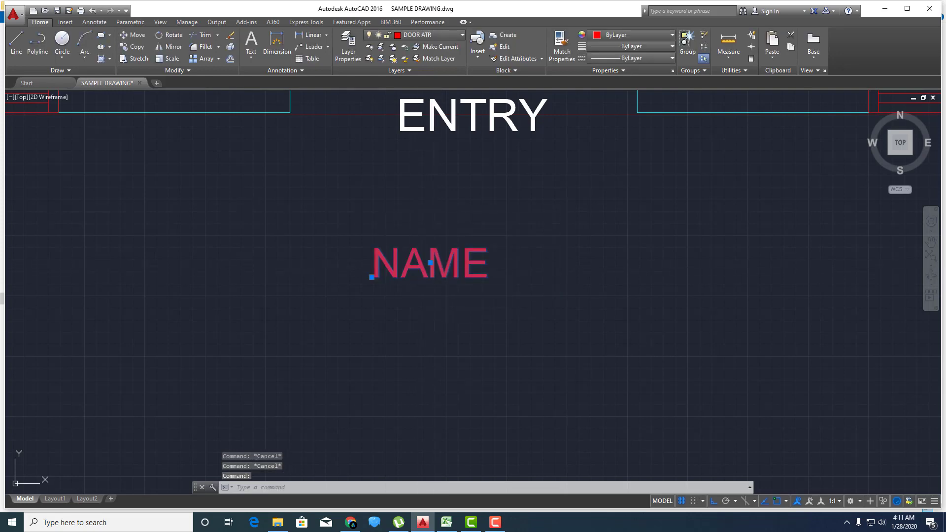
{"action": "key", "text": "ctrl+1"}
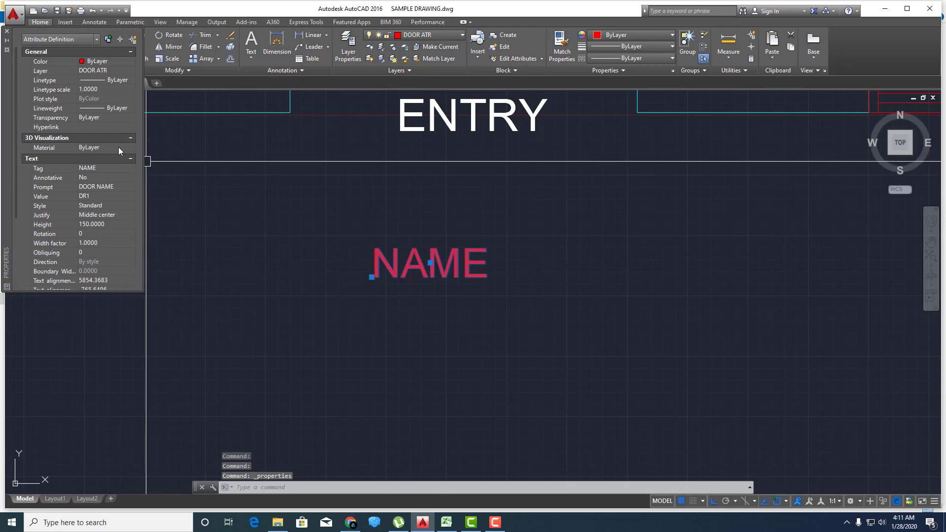
{"action": "left_click", "coordinate": [117, 226]}
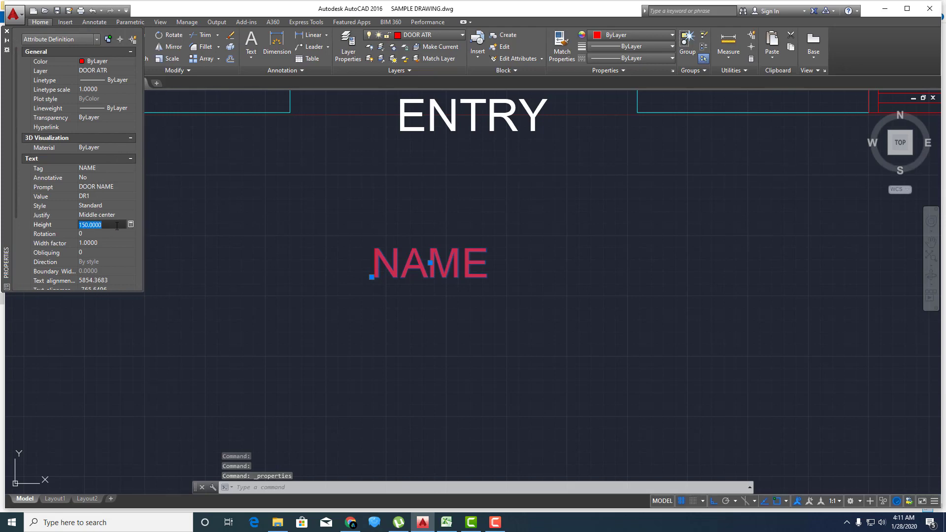
{"action": "type", "text": "120"}
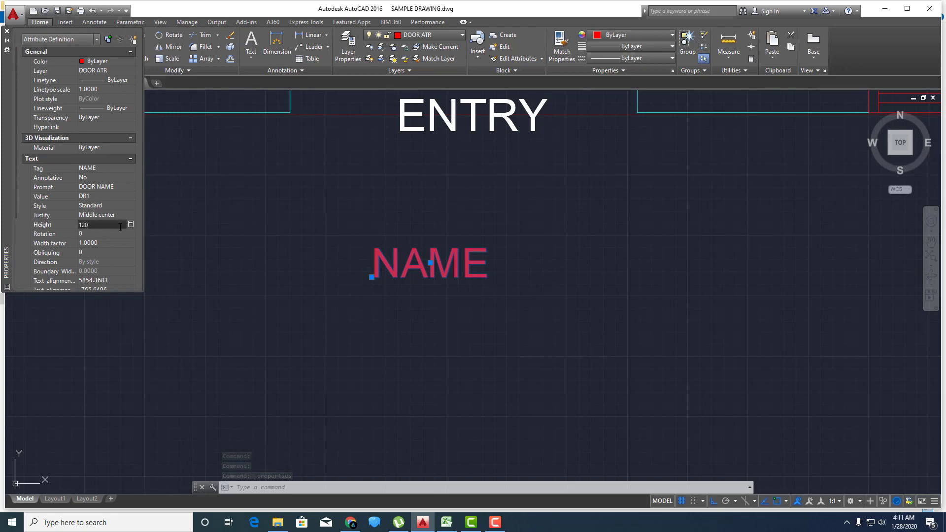
{"action": "key", "text": "Return"}
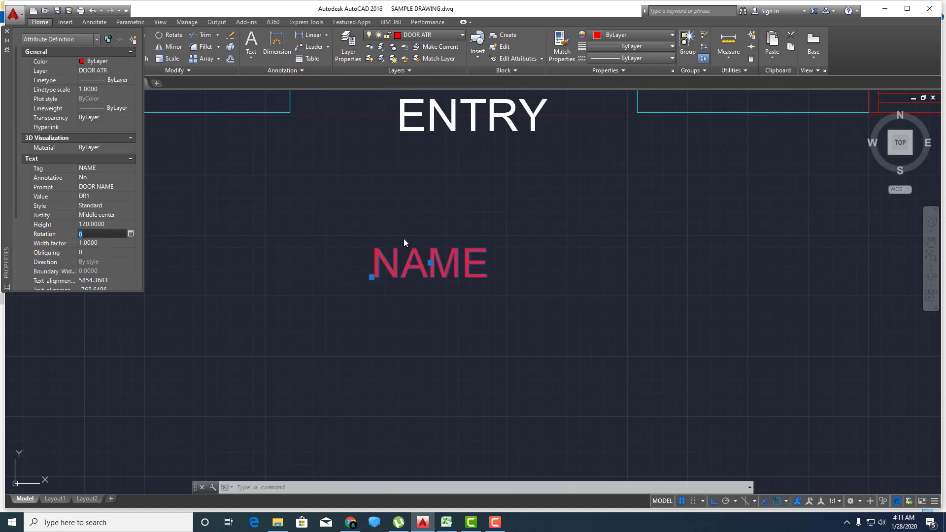
{"action": "key", "text": "Escape"}
- Copy the NAME attribute directly below itself
{"action": "middle_click_drag", "start_coordinate": [388, 280], "coordinate": [422, 248]}
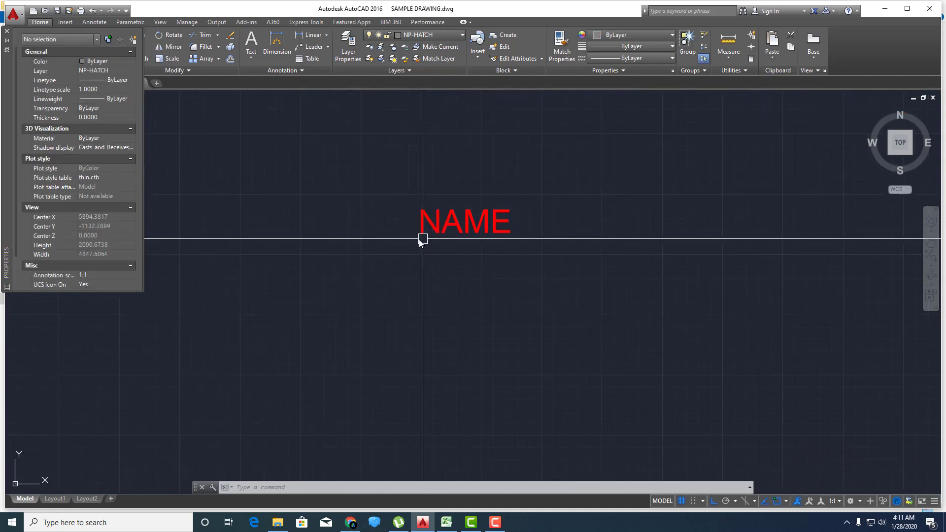
{"action": "type", "text": "CO"}
{"action": "left_click", "coordinate": [493, 227]}
{"action": "type", "text": "co"}
{"action": "key", "text": "Return"}
{"action": "left_click", "coordinate": [527, 242]}
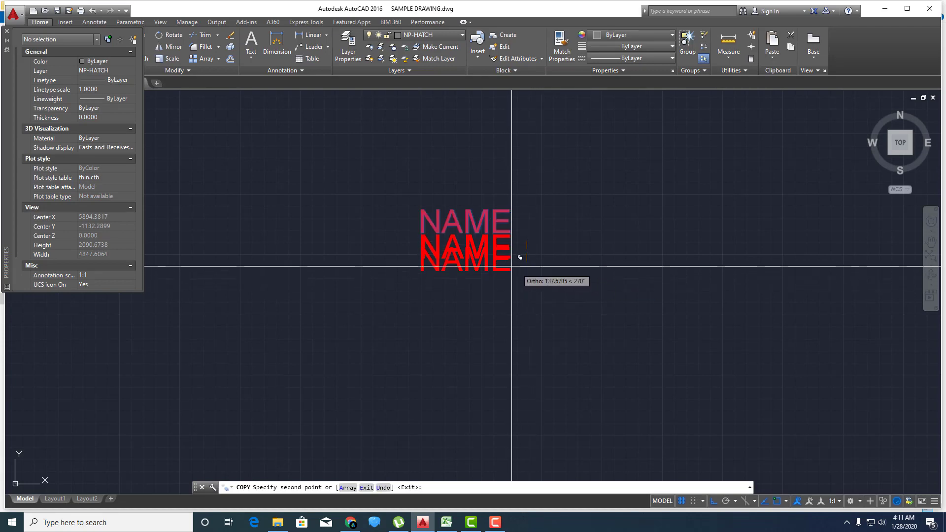
{"action": "left_click", "coordinate": [492, 280]}
- Retag the copy as NUMBER with prompt DOOR NUMBER and default 001
{"action": "double_click", "coordinate": [475, 263]}
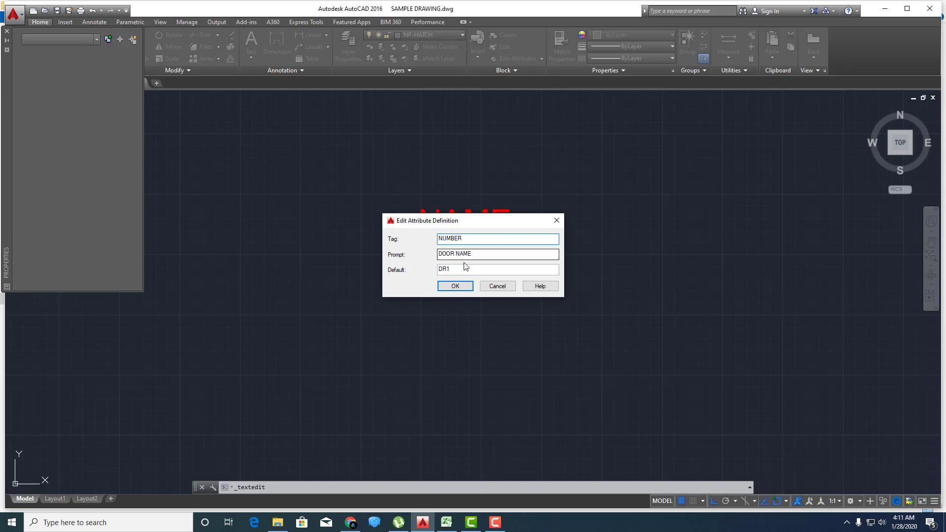
{"action": "left_click_drag", "start_coordinate": [461, 254], "coordinate": [489, 251]}
{"action": "type", "text": "UMBER"}
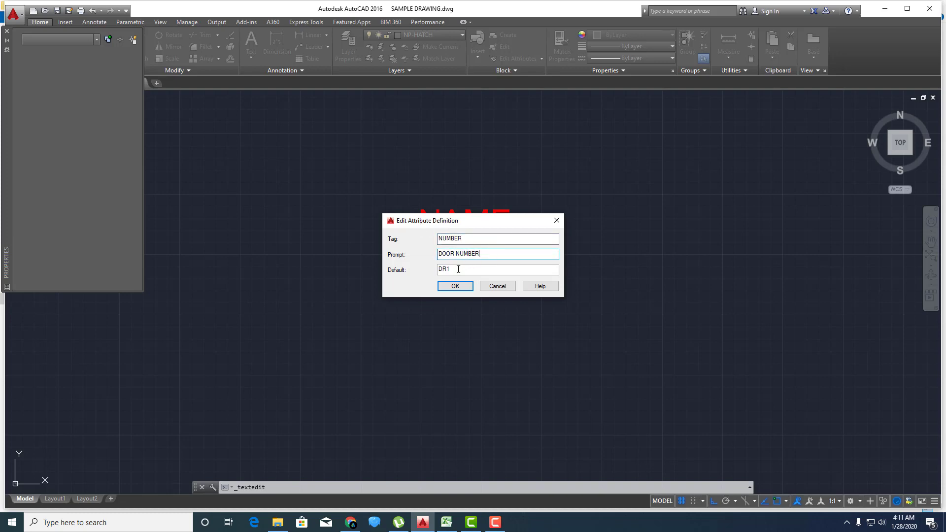
{"action": "left_click_drag", "start_coordinate": [458, 269], "coordinate": [431, 269]}
{"action": "left_click", "coordinate": [456, 286]}
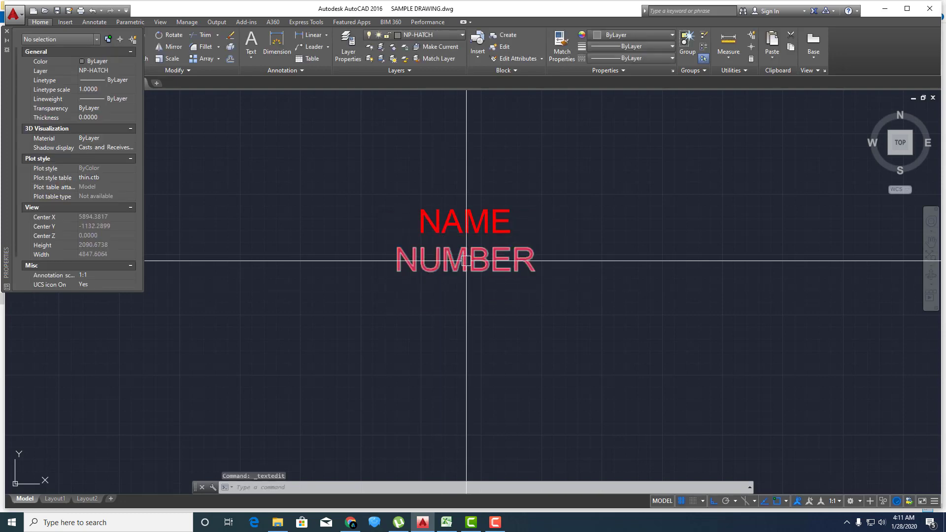
{"action": "scroll", "coordinate": [463, 276], "scroll_direction": "down", "scroll_amount": 3}
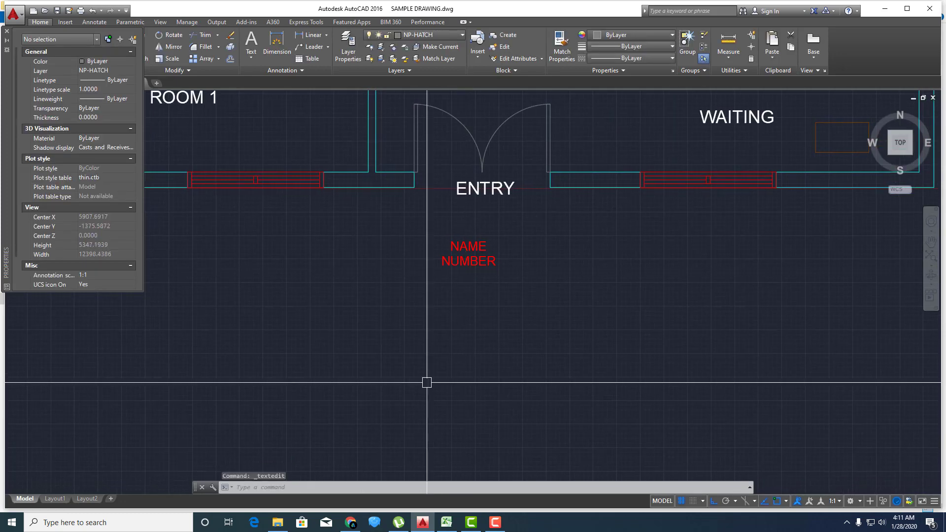
{"action": "middle_click_drag", "start_coordinate": [495, 348], "coordinate": [469, 372]}
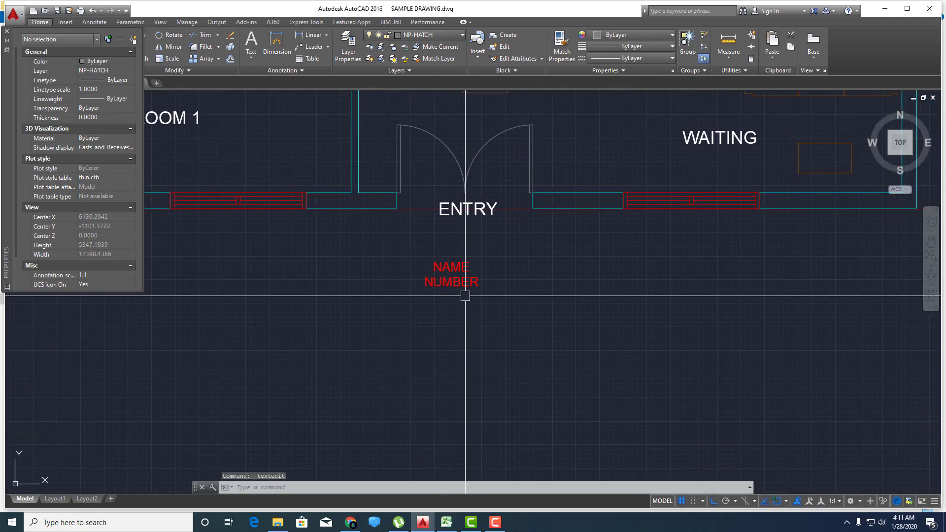
{"action": "scroll", "coordinate": [464, 295], "scroll_direction": "up", "scroll_amount": 2}
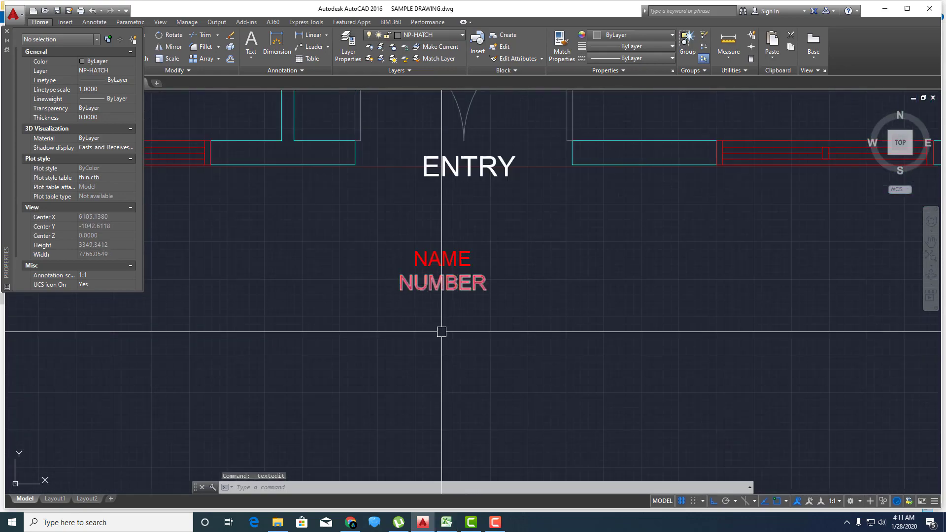
{"action": "left_click", "coordinate": [448, 523]}
{"action": "left_click", "coordinate": [153, 181]}
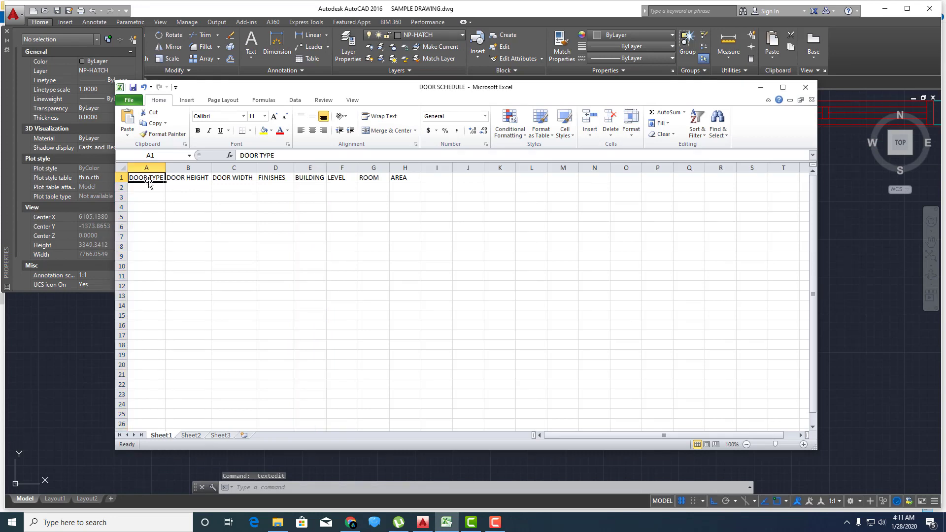
{"action": "left_click", "coordinate": [189, 180]}
{"action": "left_click", "coordinate": [232, 182]}
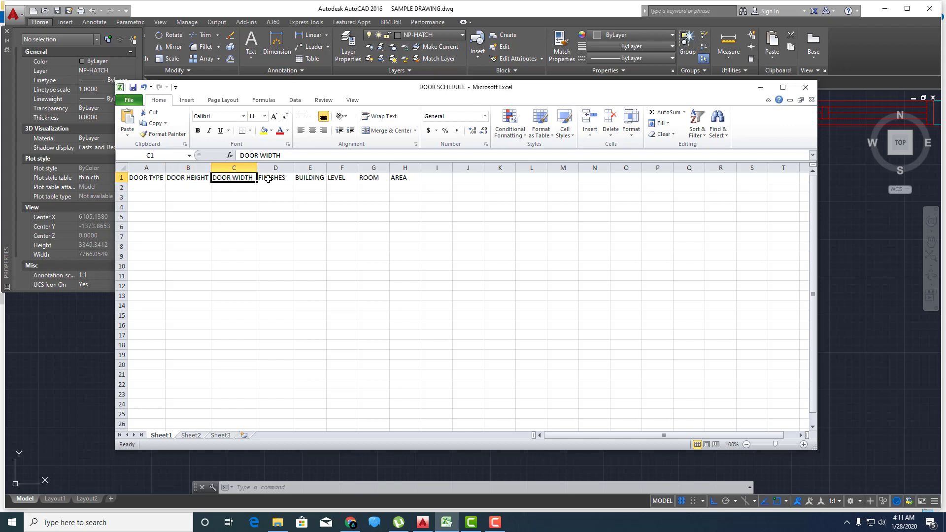
{"action": "left_click", "coordinate": [268, 179]}
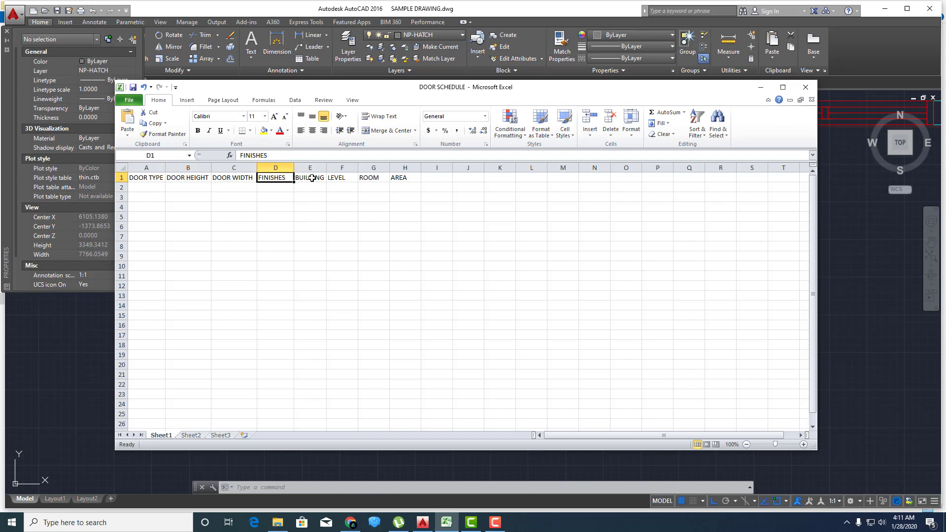
{"action": "left_click", "coordinate": [200, 180]}
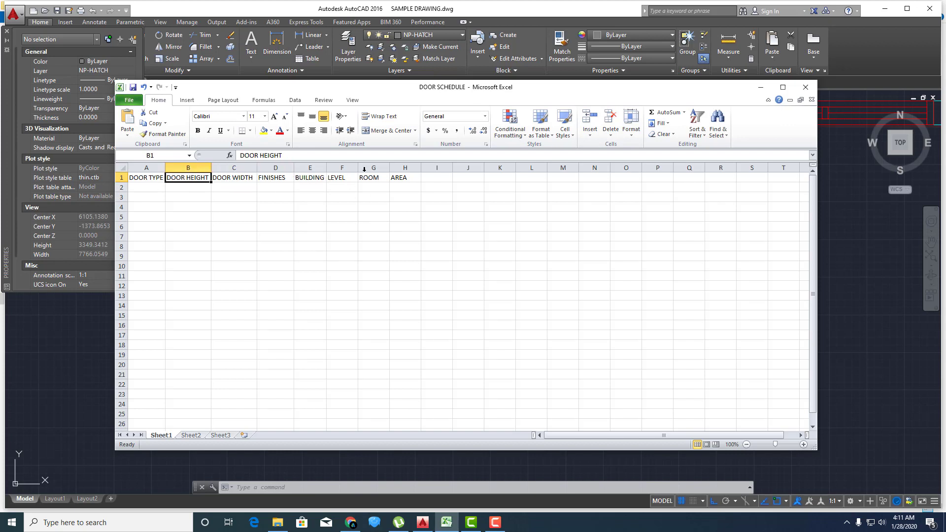
{"action": "left_click", "coordinate": [760, 89]}
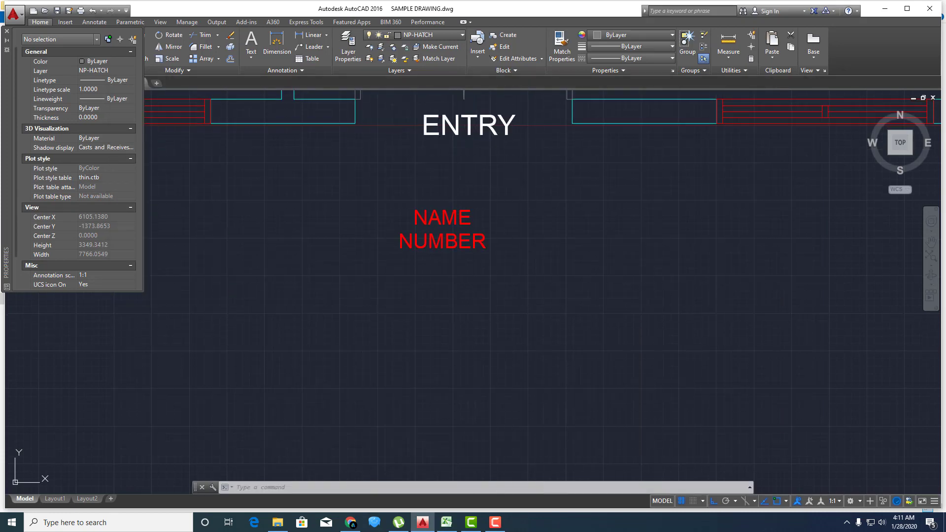
- Recentre the tag text and glance at the DOOR SCHEDULE spreadsheet
{"action": "middle_click_drag", "start_coordinate": [450, 268], "coordinate": [470, 245]}
{"action": "scroll", "coordinate": [470, 245], "scroll_direction": "up", "scroll_amount": 2}
{"action": "type", "text": "c"}
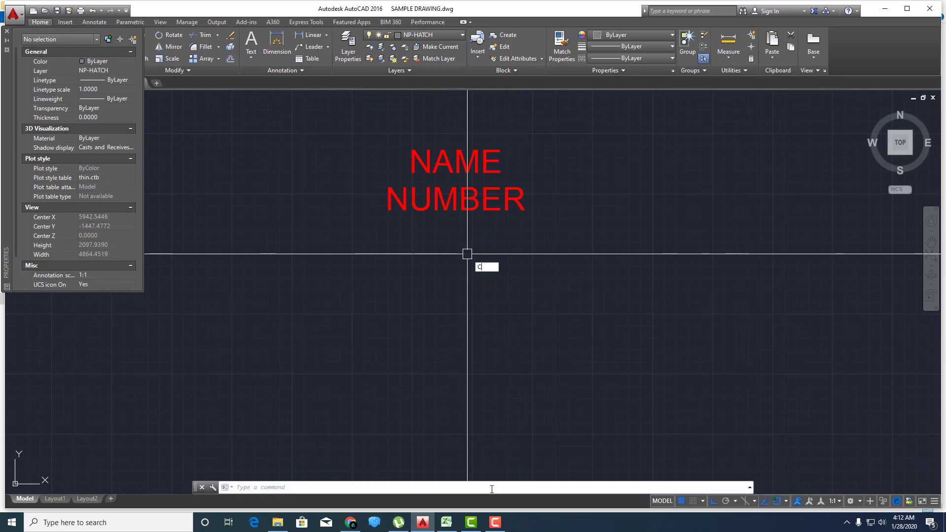
{"action": "left_click", "coordinate": [451, 523]}
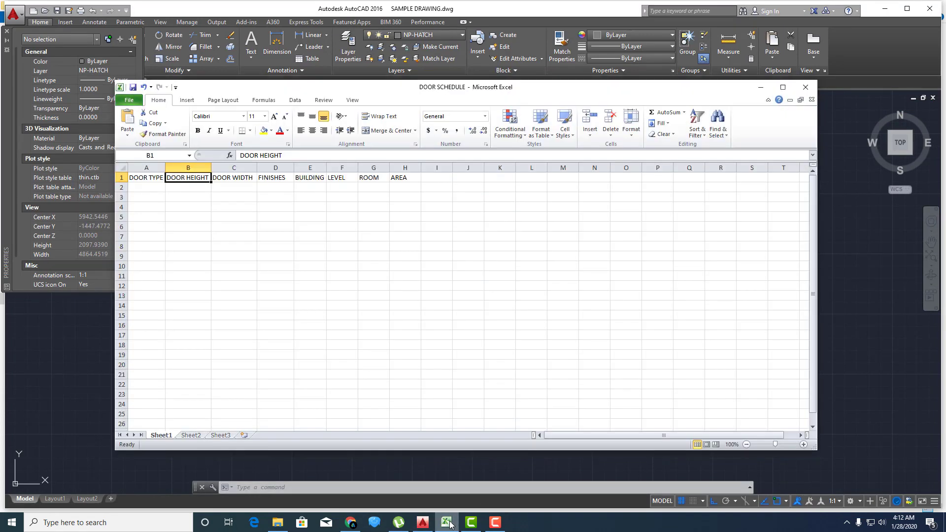
{"action": "left_click", "coordinate": [450, 524]}
{"action": "key", "text": "Escape"}
{"action": "key", "text": "Escape"}
{"action": "key", "text": "Escape"}
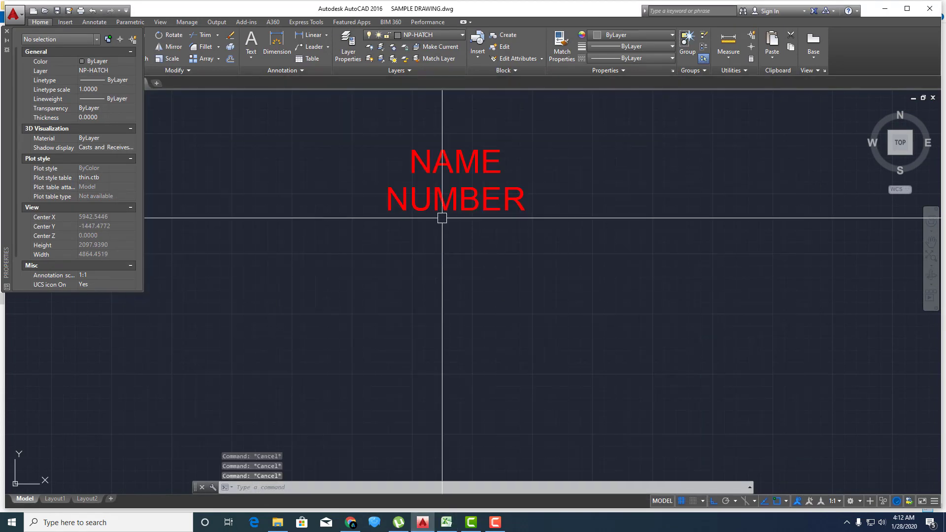
- Copy NUMBER below itself and retag it HEIGHT with prompt DOOR HEIGHT
{"action": "type", "text": "co"}
{"action": "key", "text": "Return"}
{"action": "left_click", "coordinate": [461, 212]}
{"action": "key", "text": "Return"}
{"action": "left_click", "coordinate": [338, 239]}
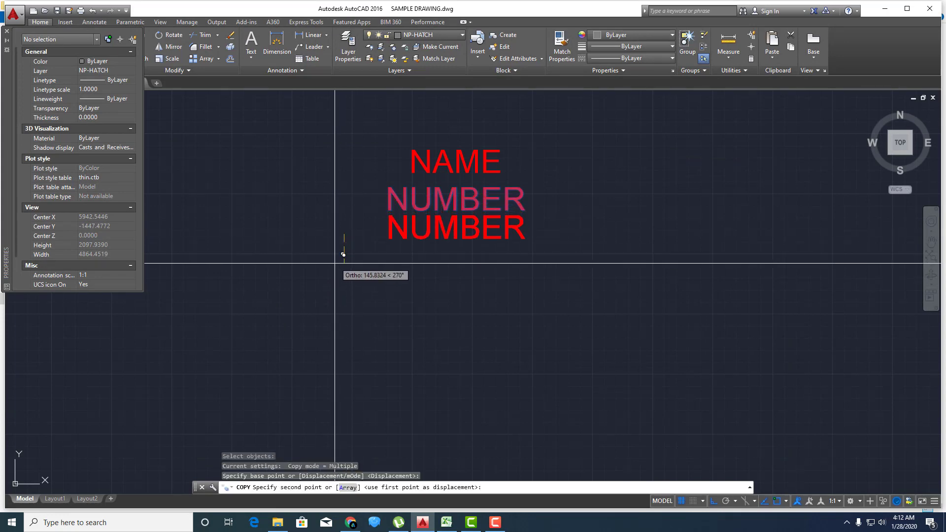
{"action": "left_click", "coordinate": [338, 269]}
{"action": "key", "text": "Return"}
{"action": "double_click", "coordinate": [432, 221]}
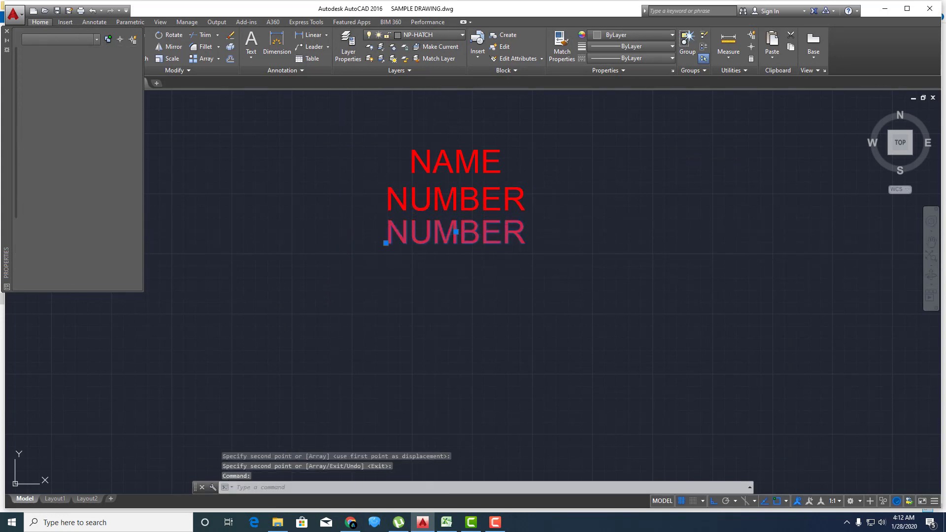
{"action": "type", "text": "HEIGHT"}
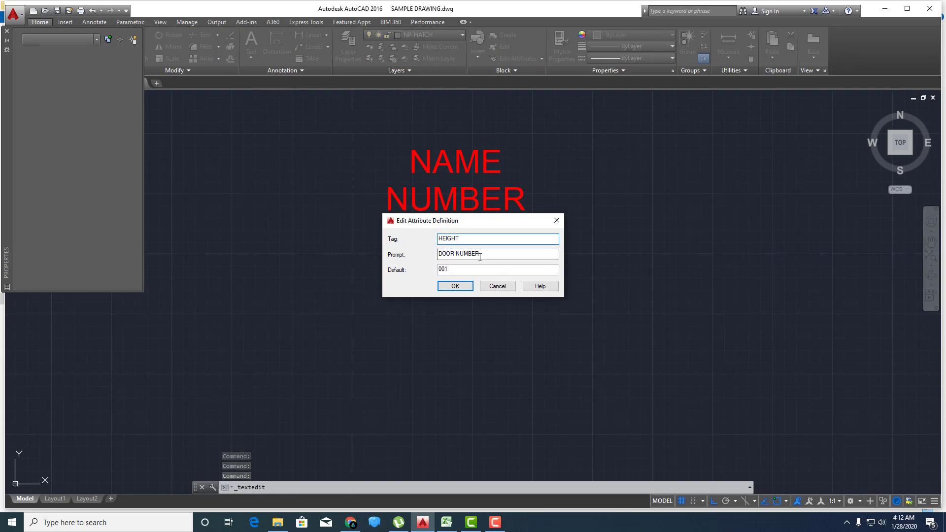
{"action": "double_click", "coordinate": [468, 254]}
{"action": "type", "text": "HEIGHT"}
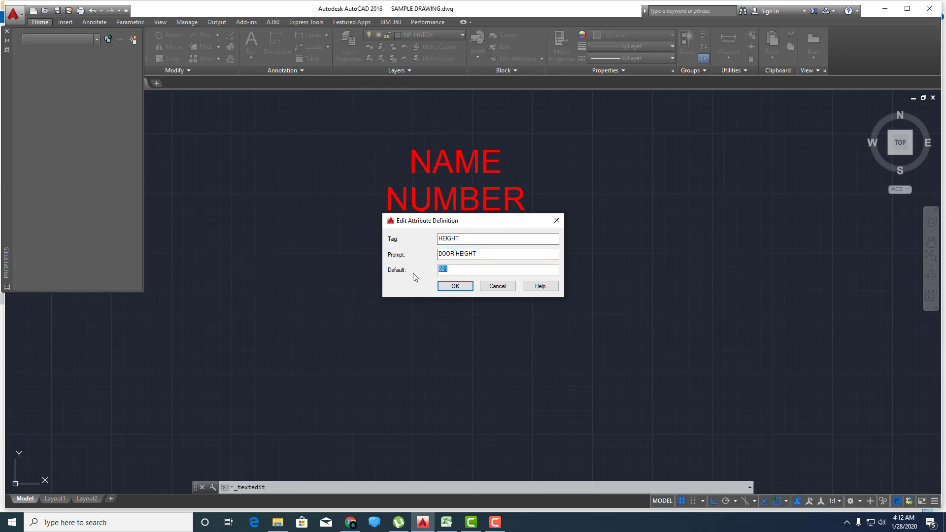
{"action": "left_click", "coordinate": [453, 286]}
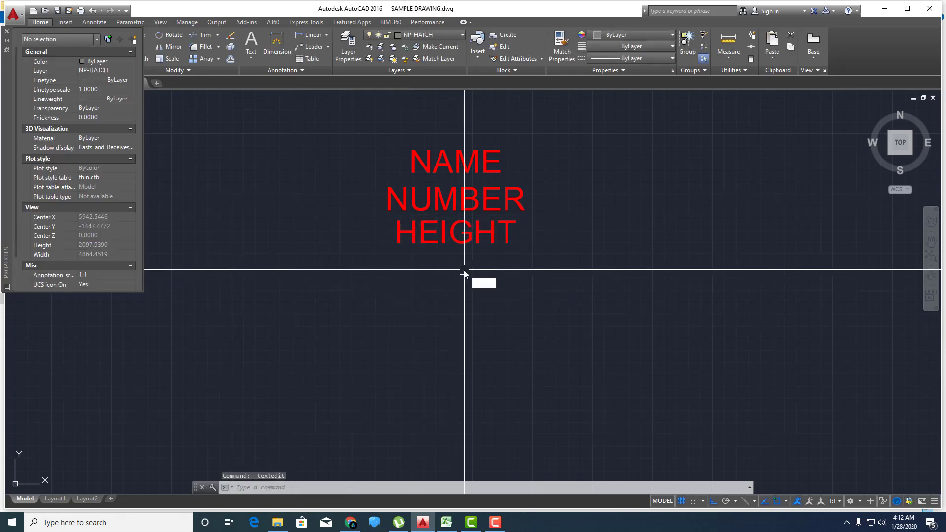
{"action": "type", "text": "CO"}
- Copy HEIGHT below itself and retag it WIDTH with prompt DOOR WIDTH, default 001
{"action": "left_click", "coordinate": [456, 231]}
{"action": "type", "text": "co"}
{"action": "key", "text": "Return"}
{"action": "left_click", "coordinate": [449, 249]}
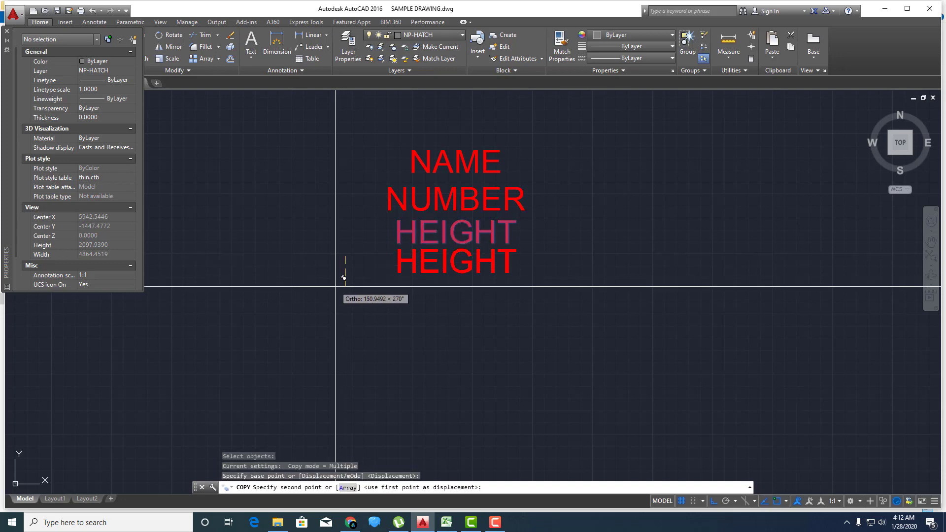
{"action": "left_click", "coordinate": [338, 286]}
{"action": "key", "text": "Return"}
{"action": "double_click", "coordinate": [424, 261]}
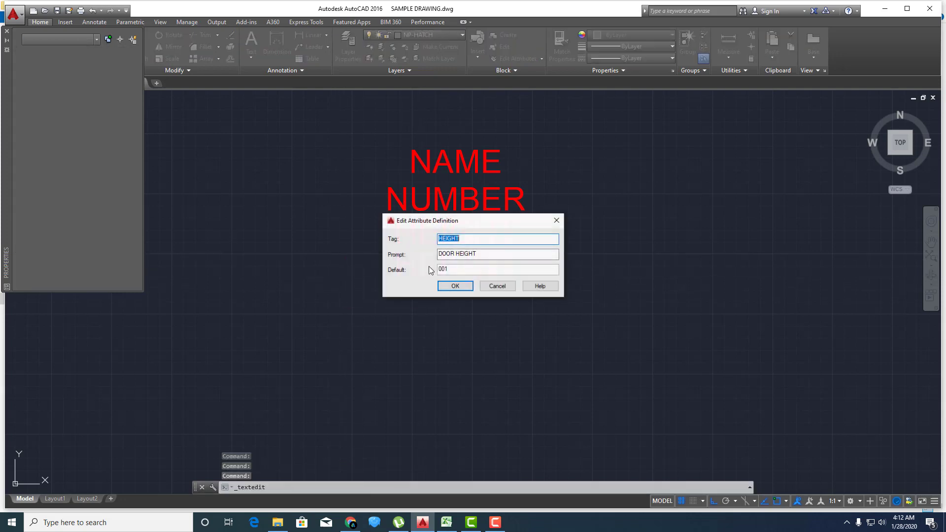
{"action": "double_click", "coordinate": [467, 255]}
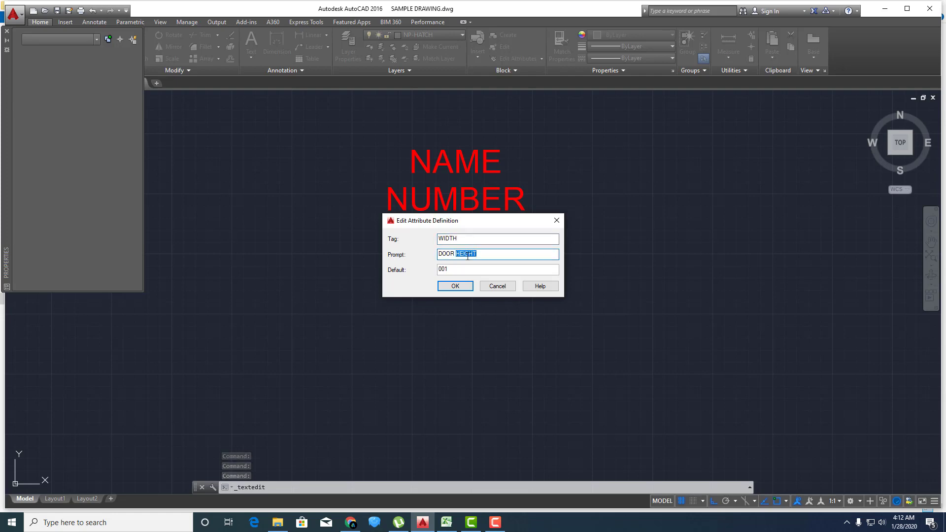
{"action": "type", "text": "WIDT"}
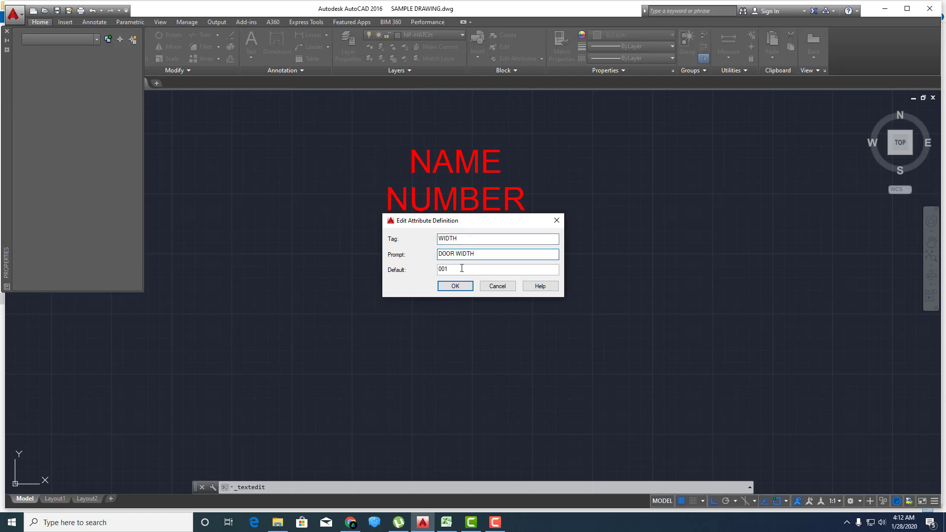
{"action": "left_click", "coordinate": [456, 287]}
{"action": "mouse_move", "coordinate": [446, 522]}
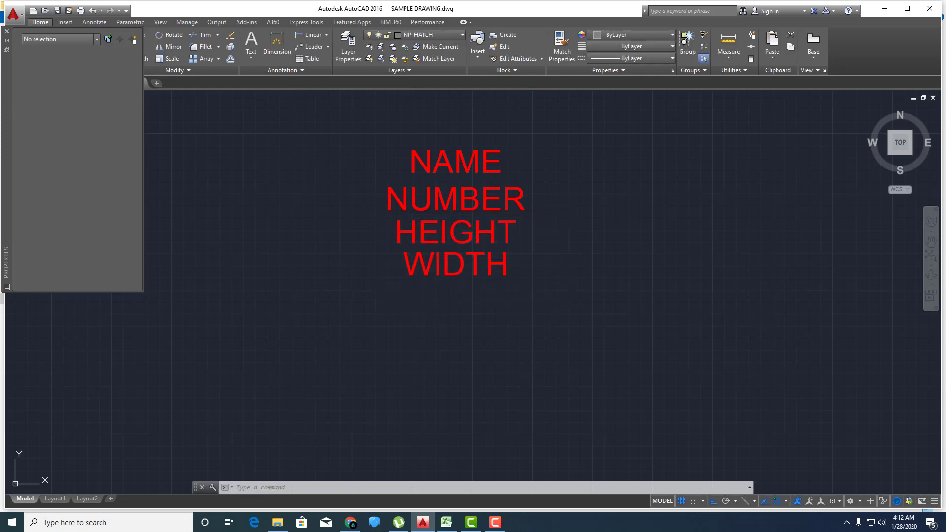
- Check the DOOR SCHEDULE, then copy the WIDTH attribute directly below itself
{"action": "left_click", "coordinate": [445, 523]}
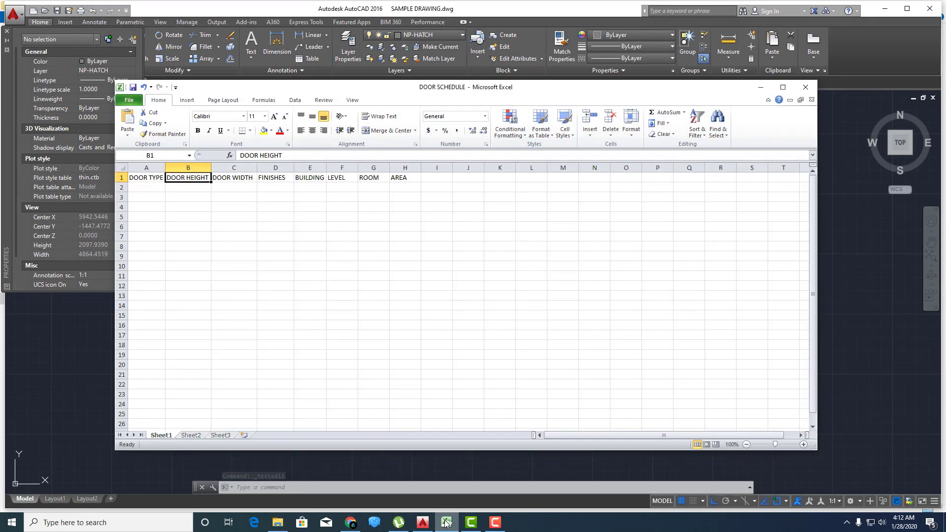
{"action": "left_click", "coordinate": [445, 524]}
{"action": "type", "text": "co"}
{"action": "key", "text": "Return"}
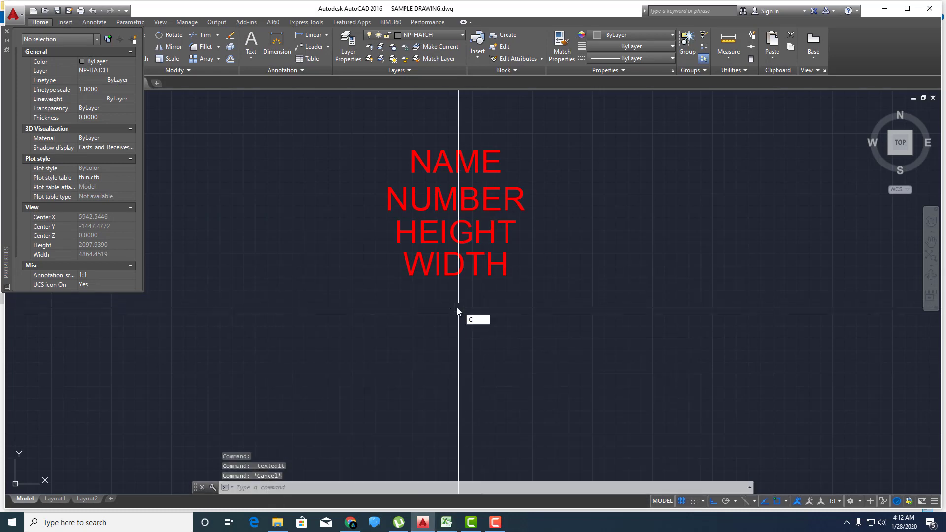
{"action": "left_click", "coordinate": [433, 280]}
{"action": "key", "text": "Return"}
{"action": "left_click", "coordinate": [380, 282]}
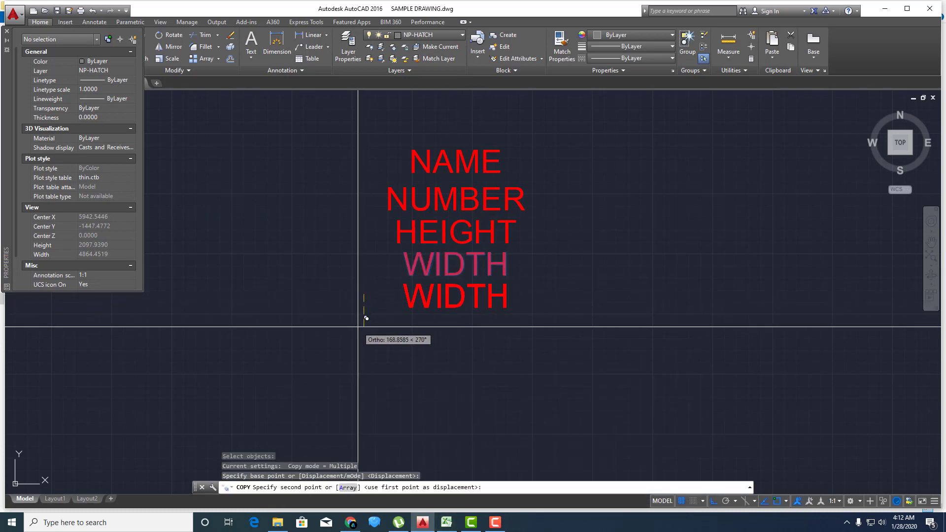
{"action": "left_click", "coordinate": [363, 332]}
{"action": "key", "text": "Return"}
- Retag the copy FINISHES with prompt DOOR FINISHES and default WOOD
{"action": "double_click", "coordinate": [427, 303]}
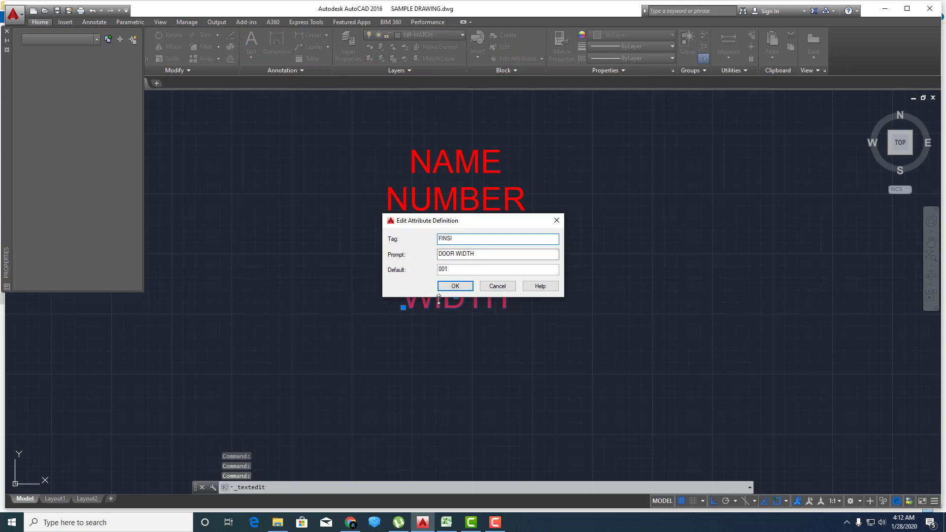
{"action": "type", "text": "ISHES"}
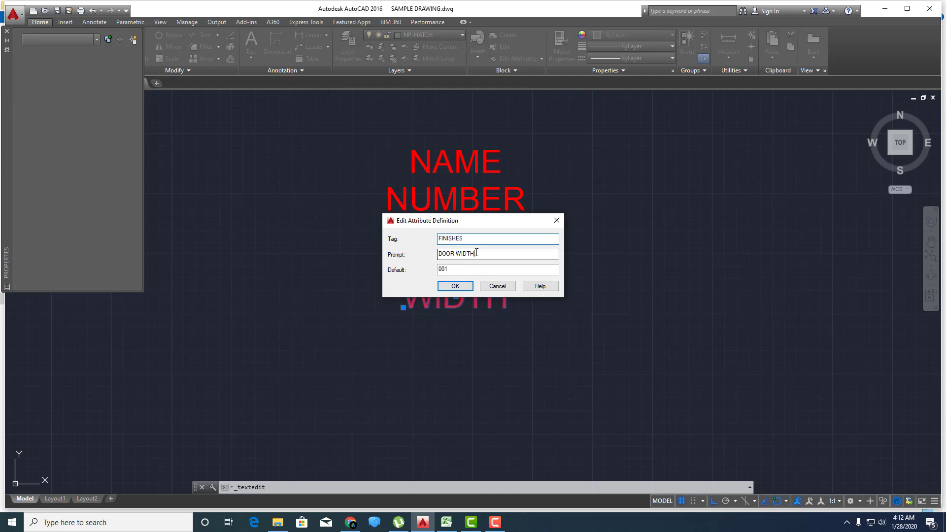
{"action": "left_click_drag", "start_coordinate": [476, 252], "coordinate": [429, 255]}
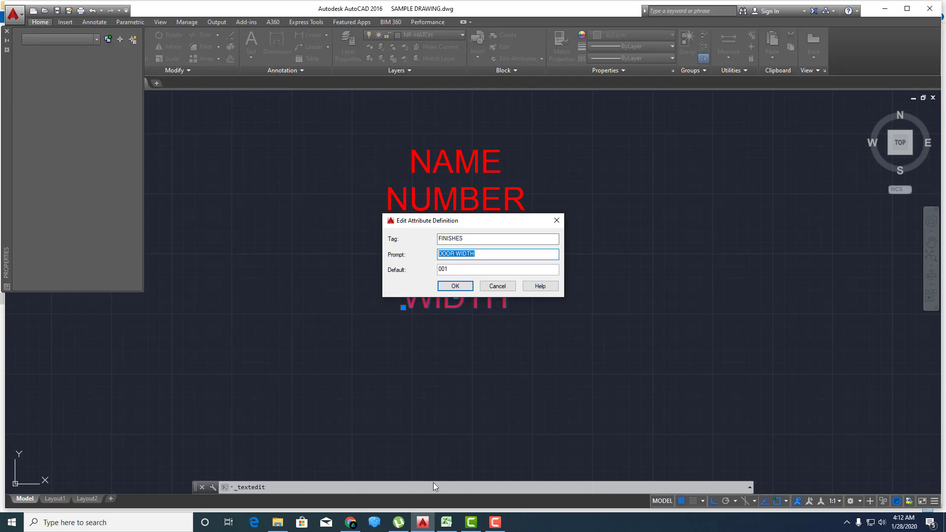
{"action": "left_click", "coordinate": [446, 523]}
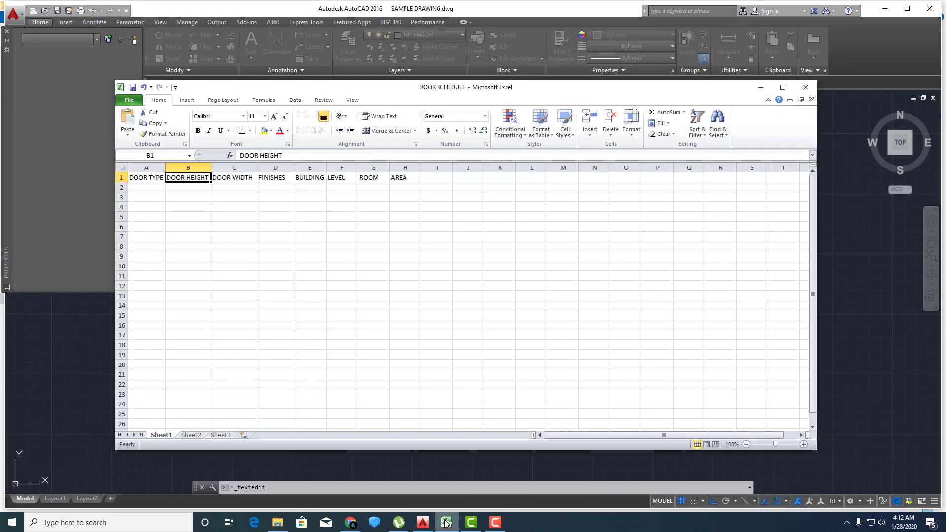
{"action": "left_click", "coordinate": [446, 523]}
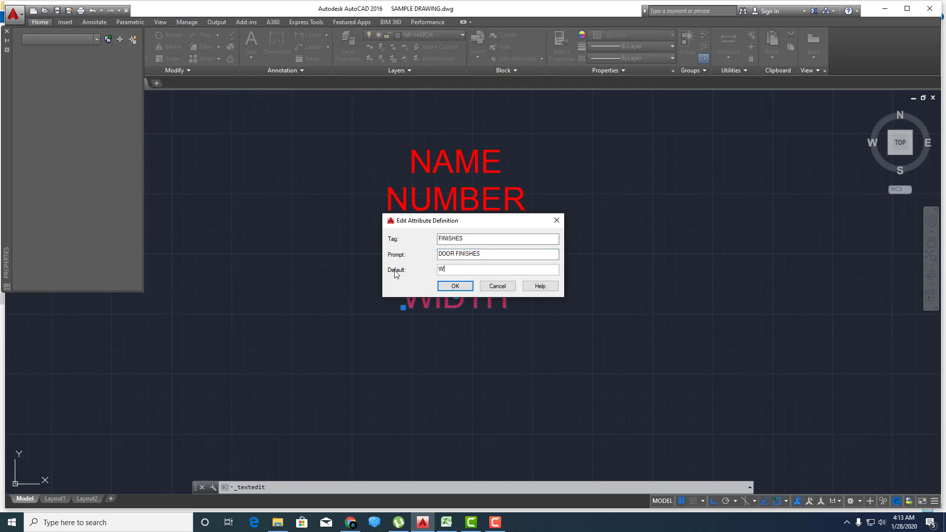
{"action": "left_click", "coordinate": [448, 287]}
{"action": "type", "text": "co"}
{"action": "key", "text": "Return"}
- Place a FINISHES copy below and retag it BUILDING, prompt BUILDING NAME, default BLDG
{"action": "left_click", "coordinate": [409, 295]}
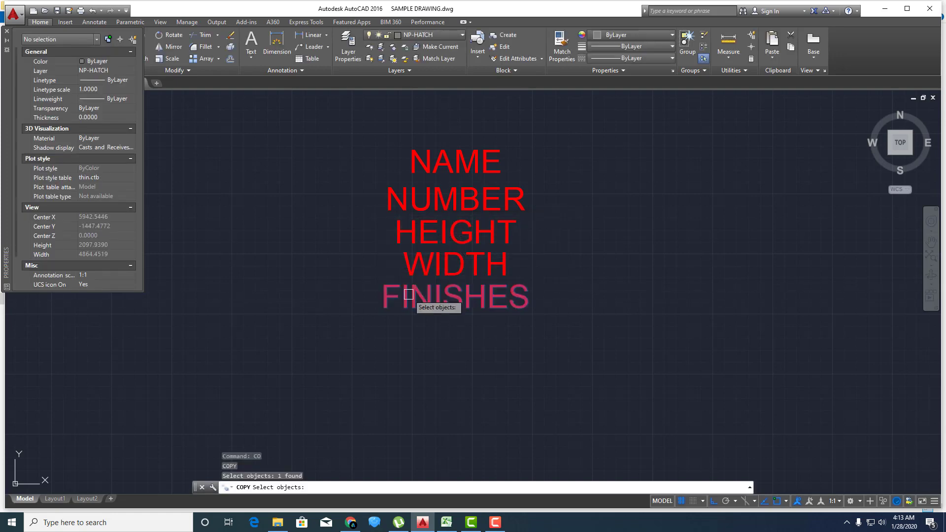
{"action": "key", "text": "Return"}
{"action": "left_click", "coordinate": [323, 326]}
{"action": "key", "text": "Return"}
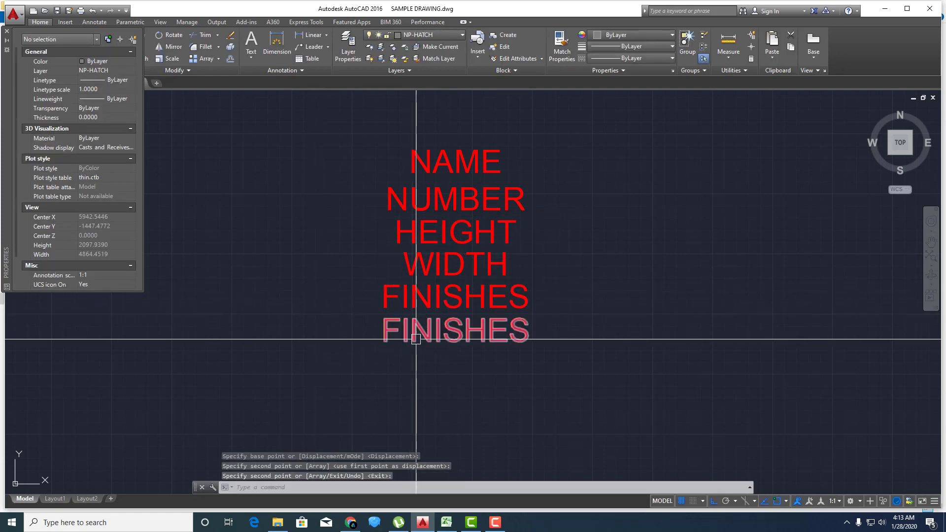
{"action": "double_click", "coordinate": [416, 339]}
{"action": "type", "text": "BUILDING"}
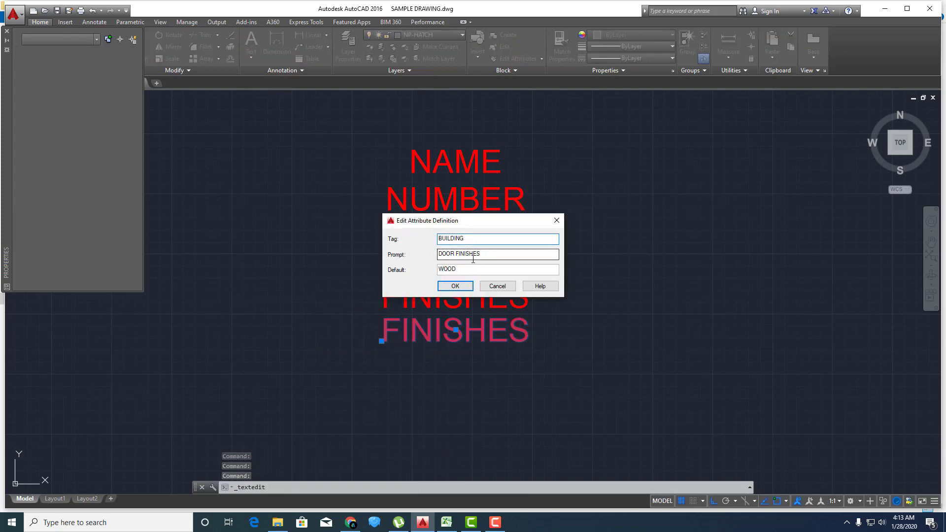
{"action": "double_click", "coordinate": [459, 254]}
{"action": "type", "text": "BUILDING NAME"}
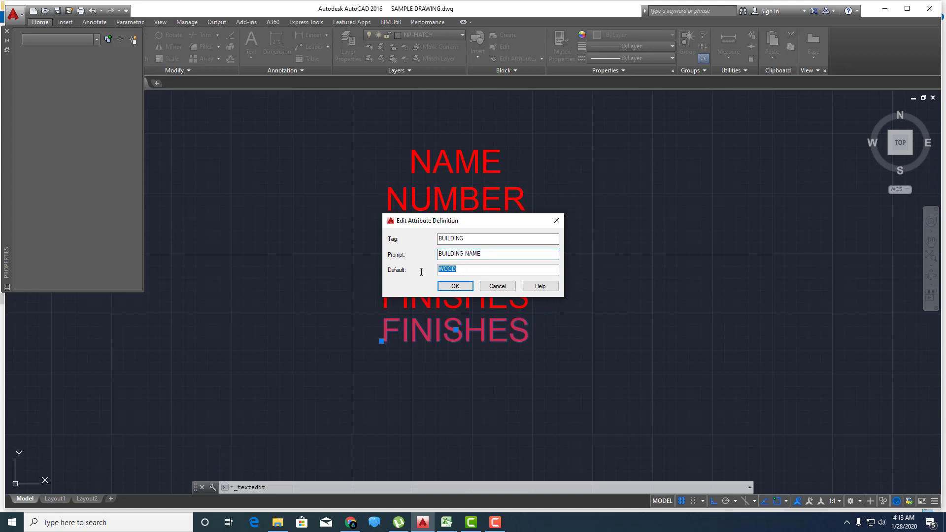
{"action": "type", "text": "DG"}
{"action": "left_click", "coordinate": [454, 291]}
- Copy the BUILDING attribute directly below itself
{"action": "scroll", "coordinate": [454, 290], "scroll_direction": "down", "scroll_amount": 1}
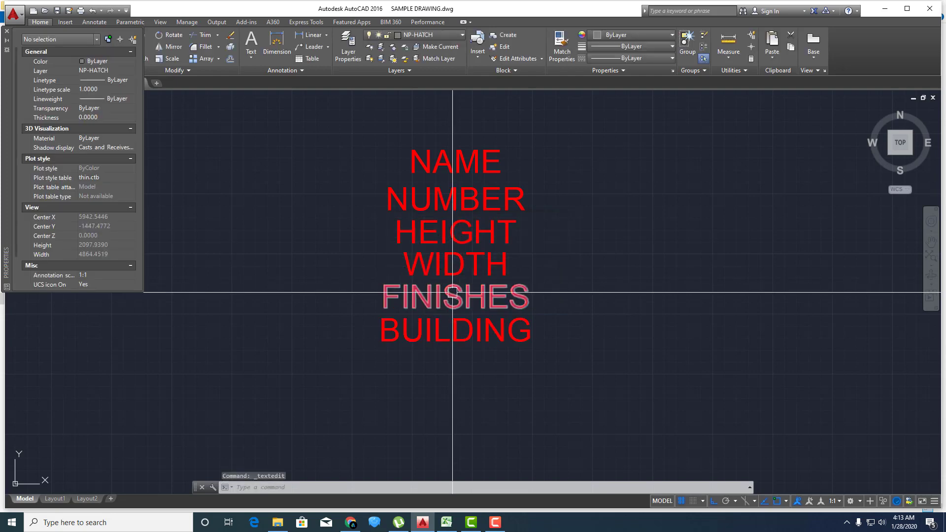
{"action": "scroll", "coordinate": [435, 332], "scroll_direction": "down", "scroll_amount": 2}
{"action": "scroll", "coordinate": [415, 265], "scroll_direction": "up", "scroll_amount": 3}
{"action": "type", "text": "co"}
{"action": "key", "text": "Return"}
{"action": "left_click", "coordinate": [415, 265]}
{"action": "key", "text": "Return"}
{"action": "left_click", "coordinate": [373, 258]}
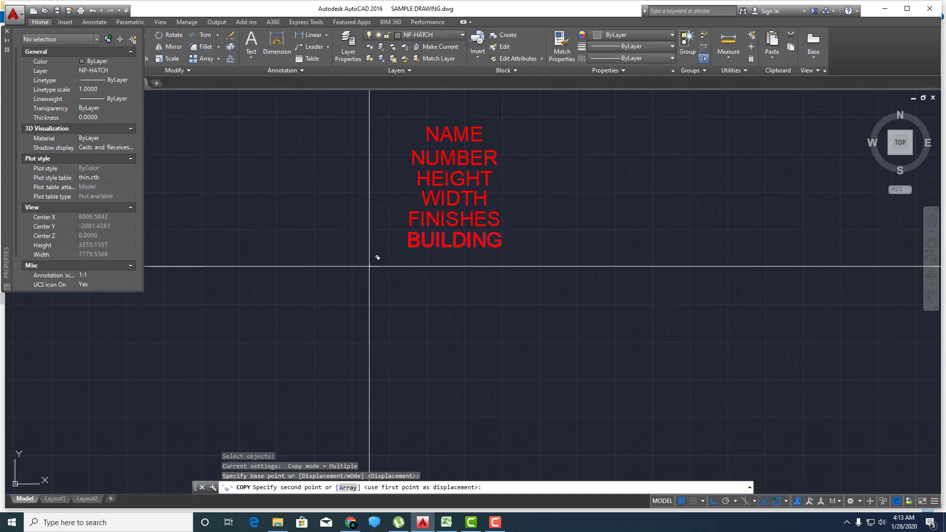
{"action": "left_click", "coordinate": [366, 283]}
{"action": "key", "text": "Return"}
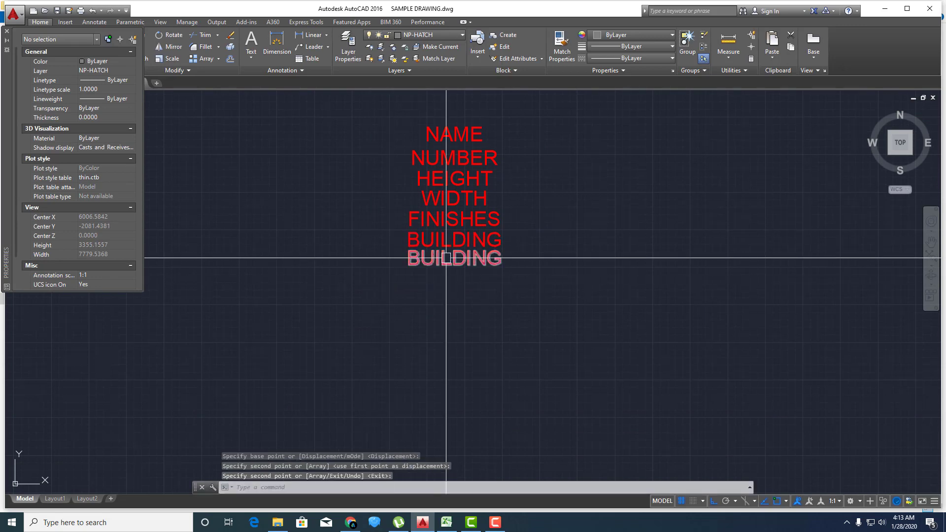
- Retag the copy LEVEL with prompt FLOOR LEVEL and default LVL1
{"action": "double_click", "coordinate": [440, 260]}
{"action": "type", "text": "LEVEL"}
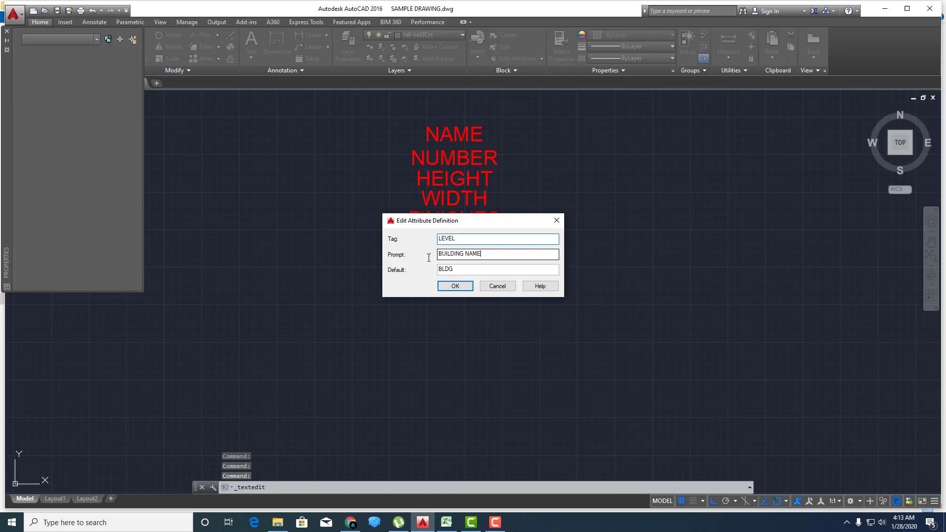
{"action": "key", "text": "Tab"}
{"action": "type", "text": "FLOOR LEVEL"}
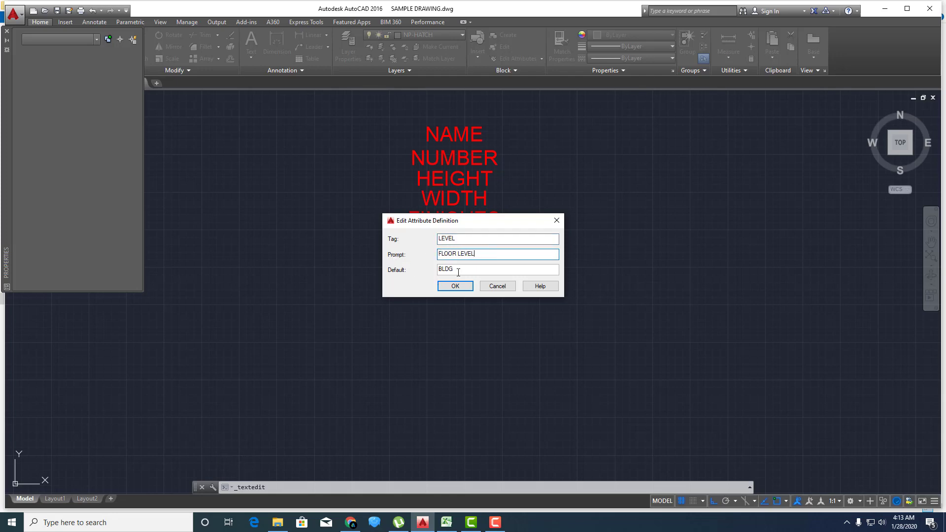
{"action": "type", "text": "001"}
{"action": "left_click", "coordinate": [455, 286]}
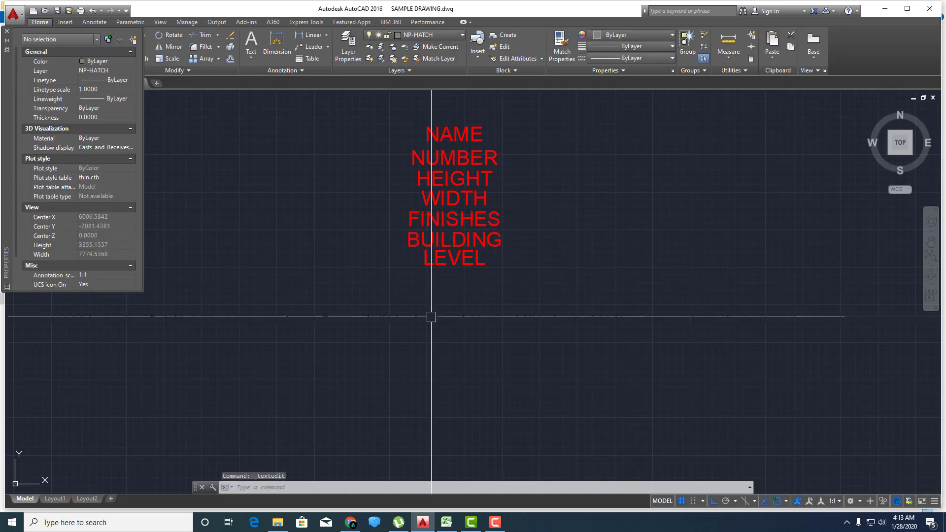
{"action": "left_click", "coordinate": [447, 523]}
- Copy the LEVEL attribute definition to a spot just below the original
{"action": "left_click", "coordinate": [445, 522]}
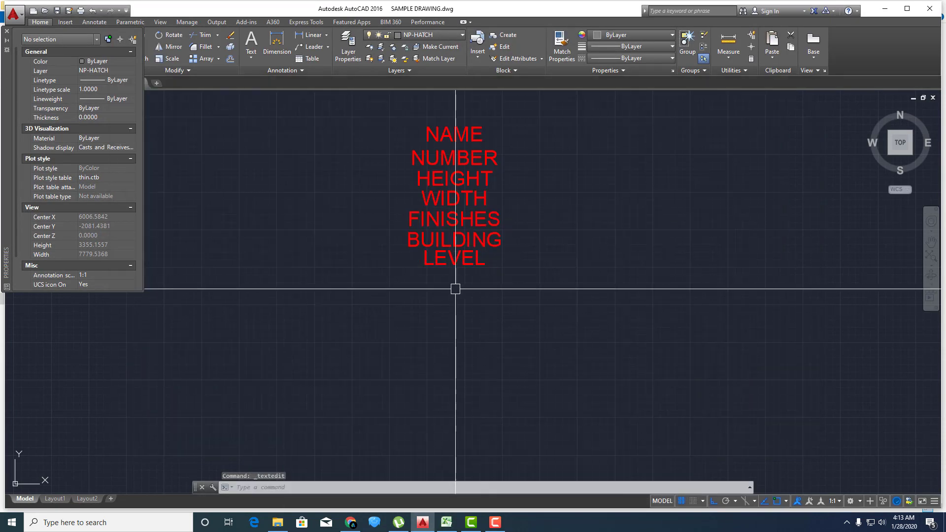
{"action": "type", "text": "c"}
{"action": "key", "text": "Return"}
{"action": "left_click", "coordinate": [441, 261]}
{"action": "key", "text": "Return"}
{"action": "left_click", "coordinate": [369, 265]}
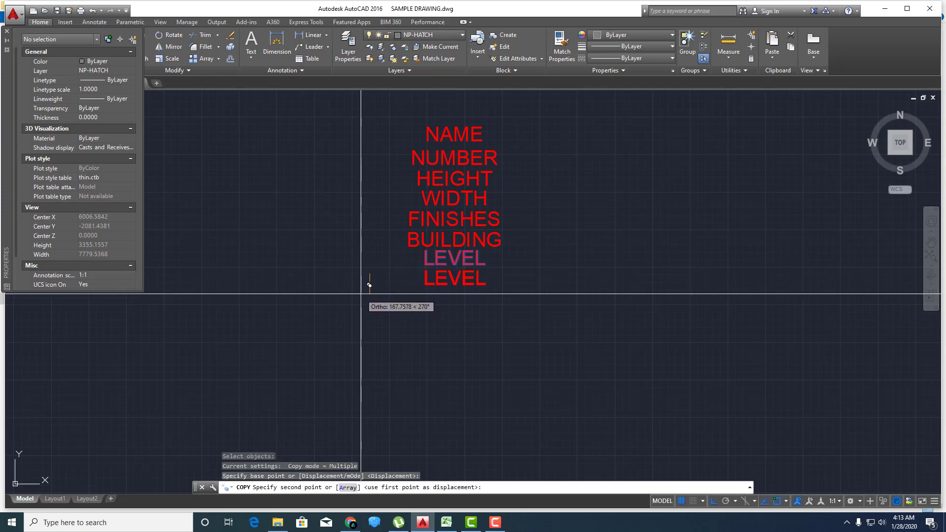
{"action": "left_click", "coordinate": [361, 293]}
{"action": "key", "text": "Return"}
{"action": "middle_click_drag", "start_coordinate": [486, 300], "coordinate": [463, 317]}
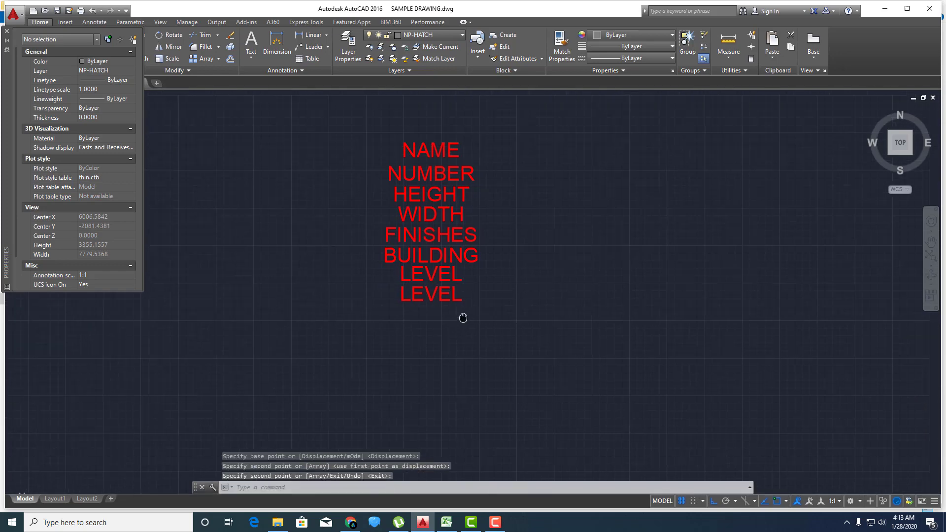
- Redefine the copied LEVEL attribute as the ROOM attribute
{"action": "double_click", "coordinate": [437, 298]}
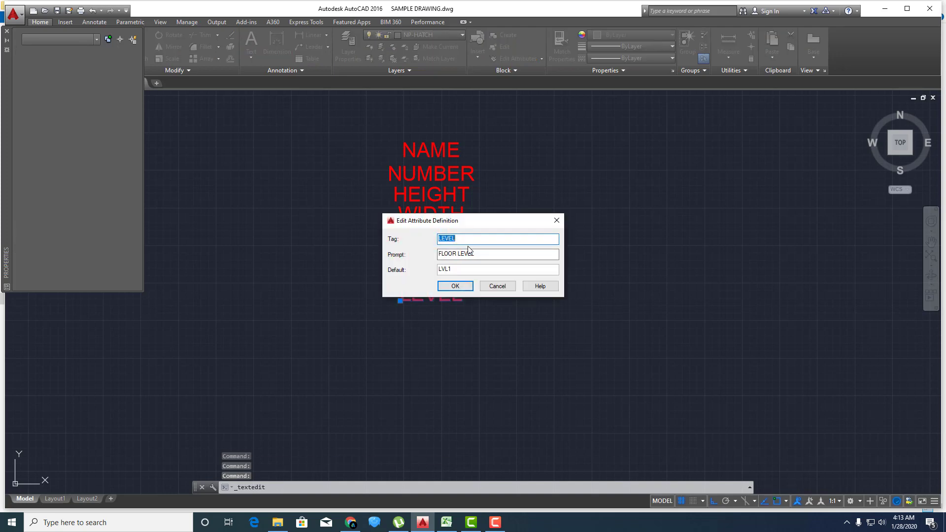
{"action": "left_click", "coordinate": [498, 254]}
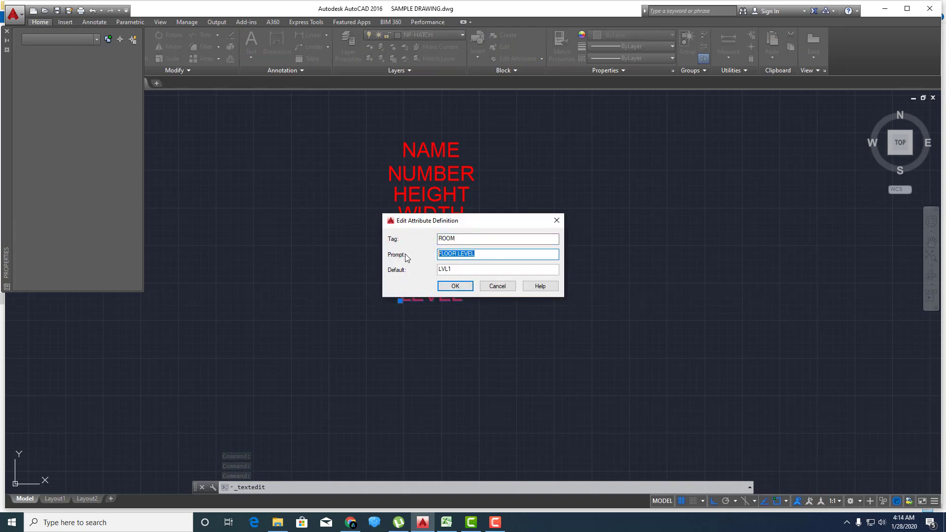
{"action": "type", "text": "ROOM NAME"}
{"action": "key", "text": "Tab"}
{"action": "type", "text": "RM 1"}
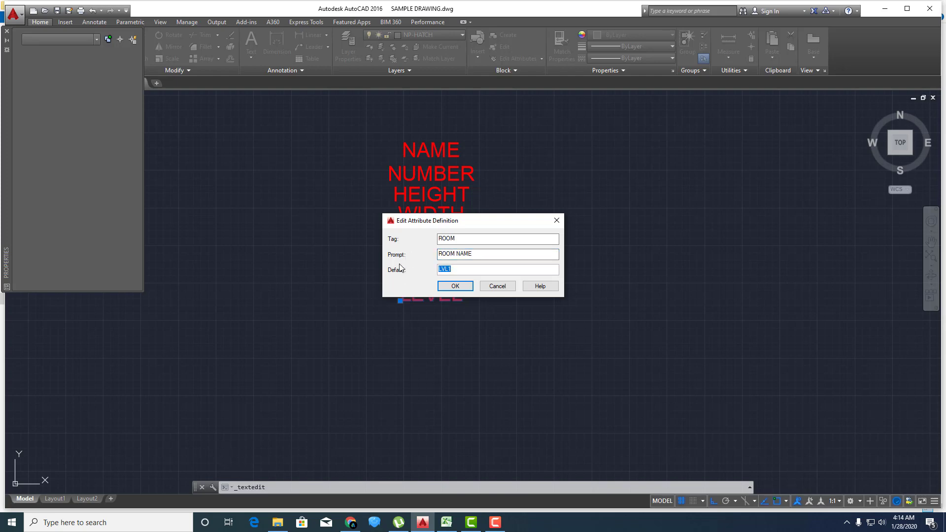
{"action": "left_click", "coordinate": [453, 286]}
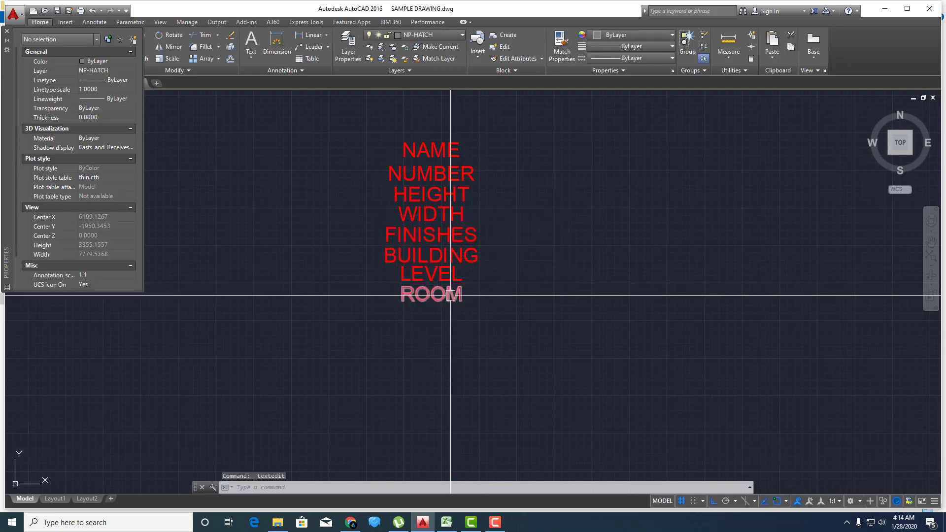
- Copy the ROOM attribute definition to a spot just below itself
{"action": "type", "text": "Co"}
{"action": "key", "text": "Return"}
{"action": "left_click", "coordinate": [445, 302]}
{"action": "key", "text": "Return"}
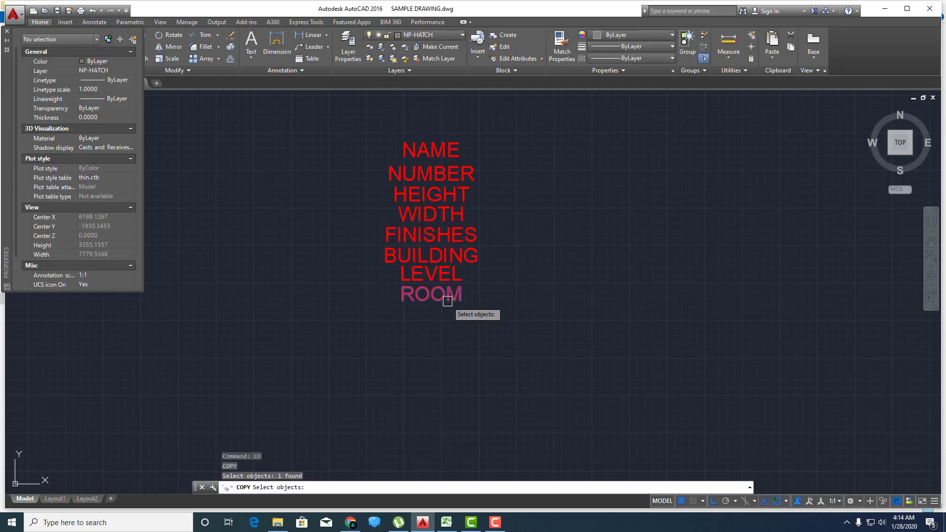
{"action": "left_click", "coordinate": [339, 310]}
{"action": "left_click", "coordinate": [338, 328]}
{"action": "key", "text": "Return"}
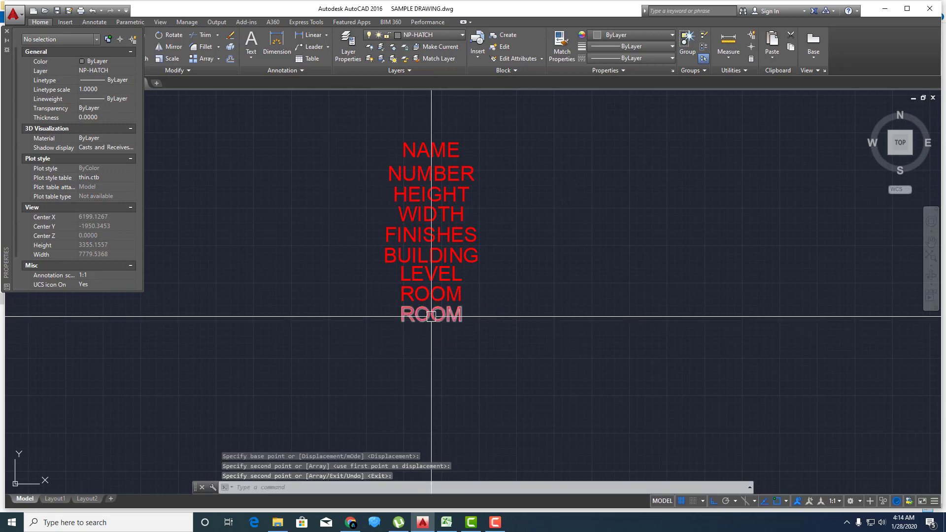
- Redefine the copy as AREA with prompt ROOM AREA, then select it
{"action": "double_click", "coordinate": [432, 315]}
{"action": "left_click", "coordinate": [456, 255]}
{"action": "type", "text": "AREA"}
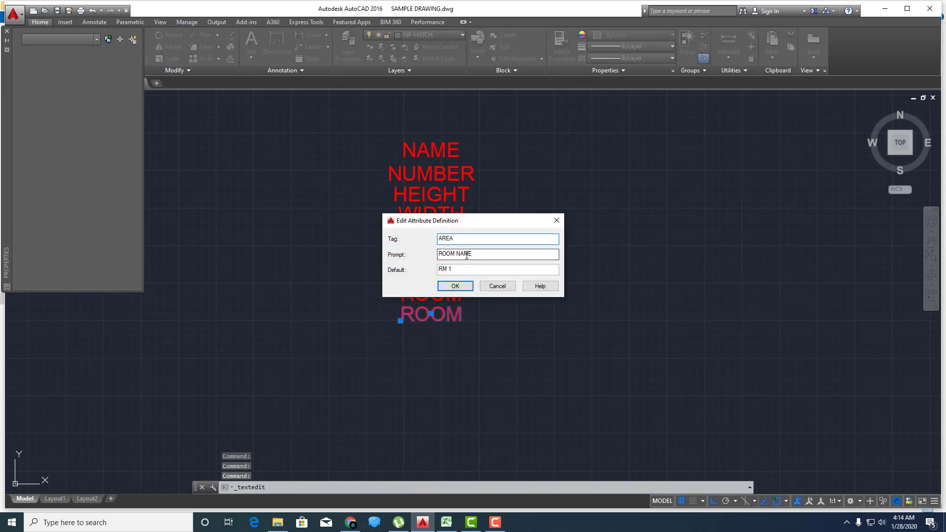
{"action": "double_click", "coordinate": [466, 253]}
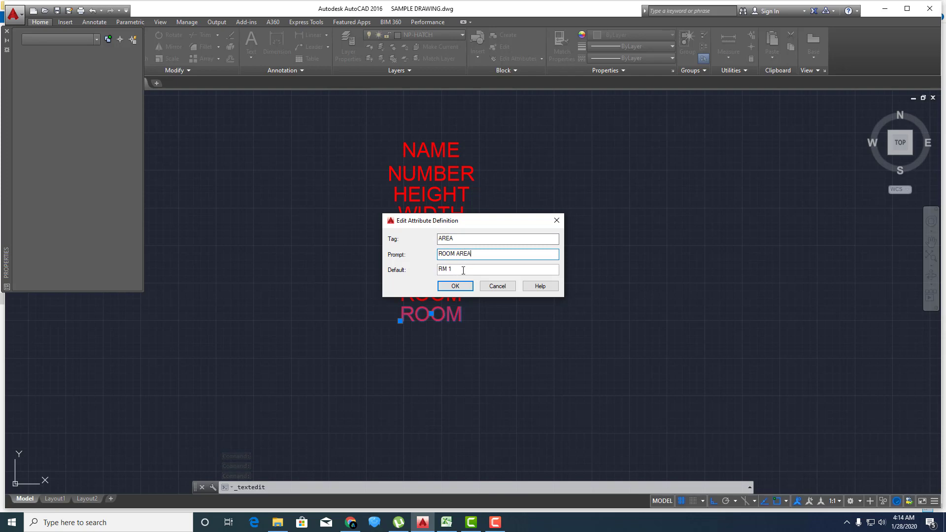
{"action": "type", "text": "AR"}
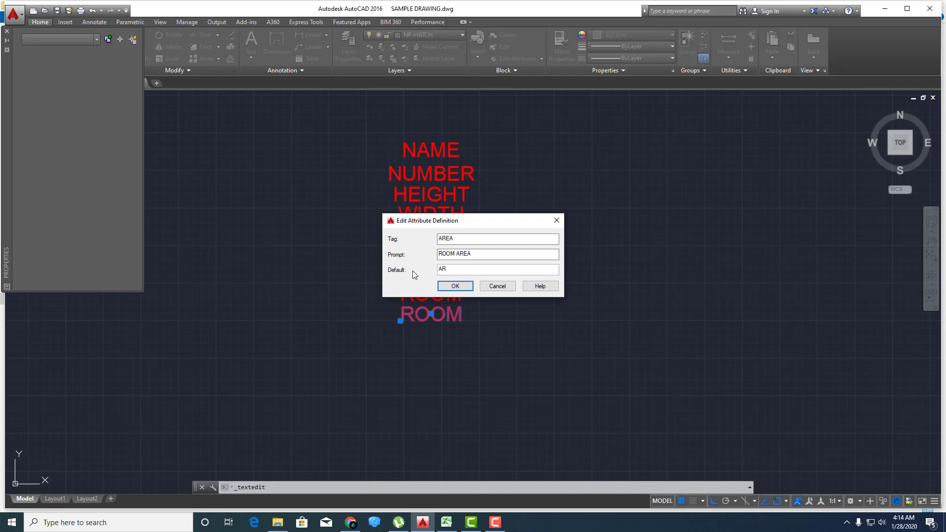
{"action": "type", "text": "EA"}
{"action": "left_click", "coordinate": [456, 286]}
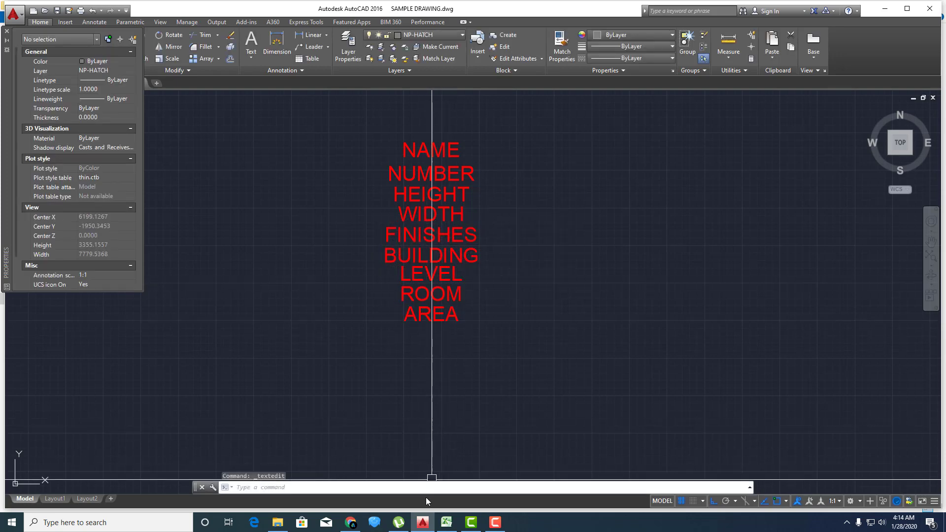
{"action": "left_click", "coordinate": [442, 314]}
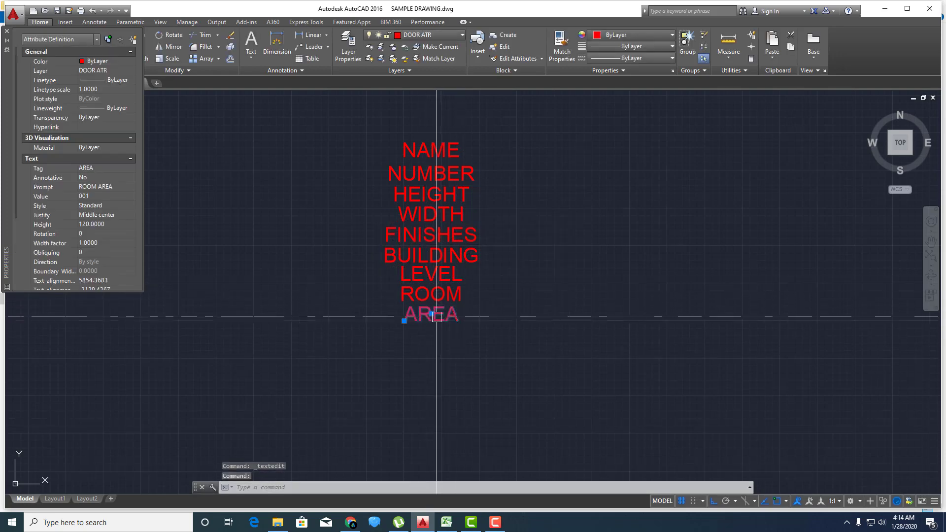
- Erase the AREA attribute, then clear the AREA heading from Excel column H
{"action": "key", "text": "e"}
{"action": "key", "text": "Return"}
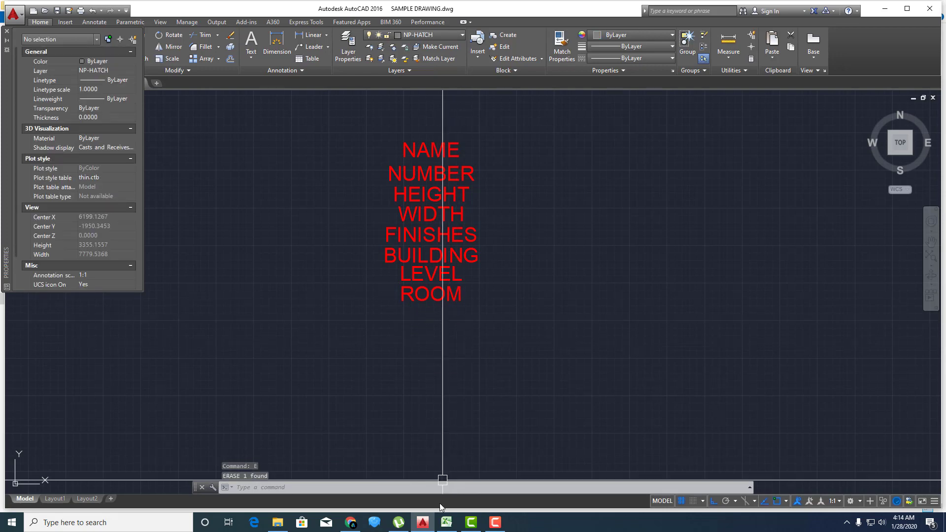
{"action": "key", "text": "alt+Tab"}
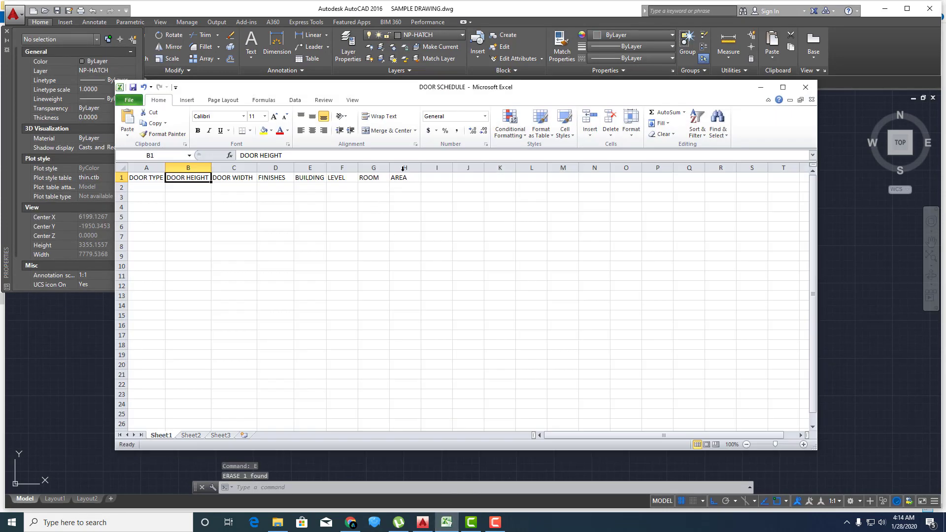
{"action": "left_click", "coordinate": [403, 169]}
{"action": "right_click", "coordinate": [403, 169]}
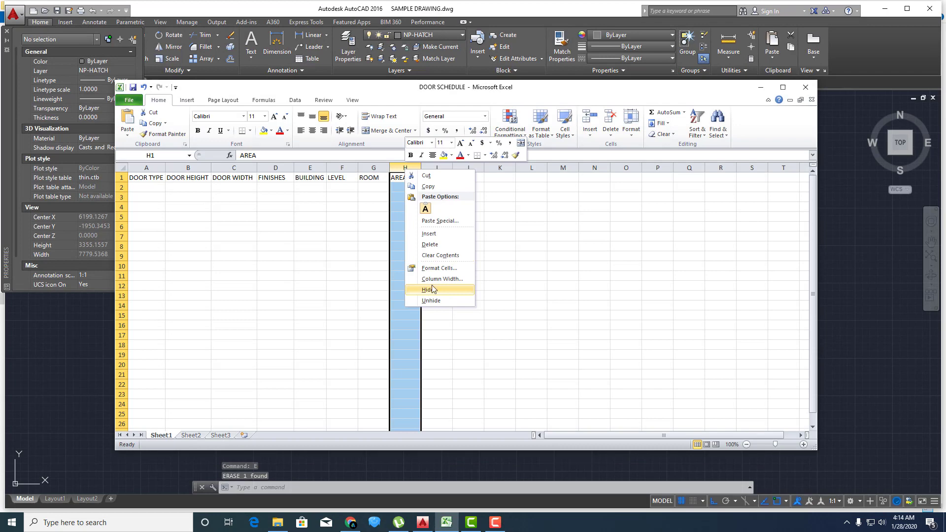
{"action": "left_click", "coordinate": [434, 255]}
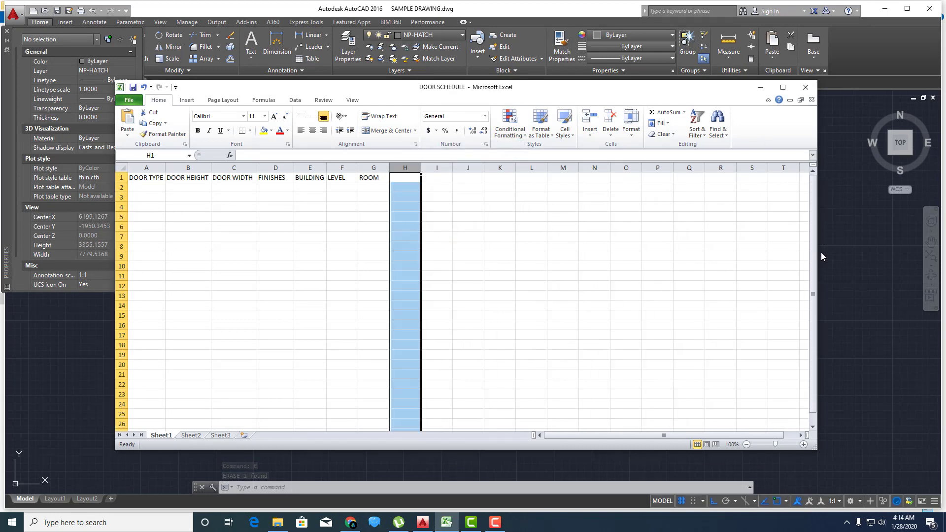
- Back in AutoCAD, bring ENTRY into view and abandon a trial move of the labels
{"action": "left_click", "coordinate": [834, 268]}
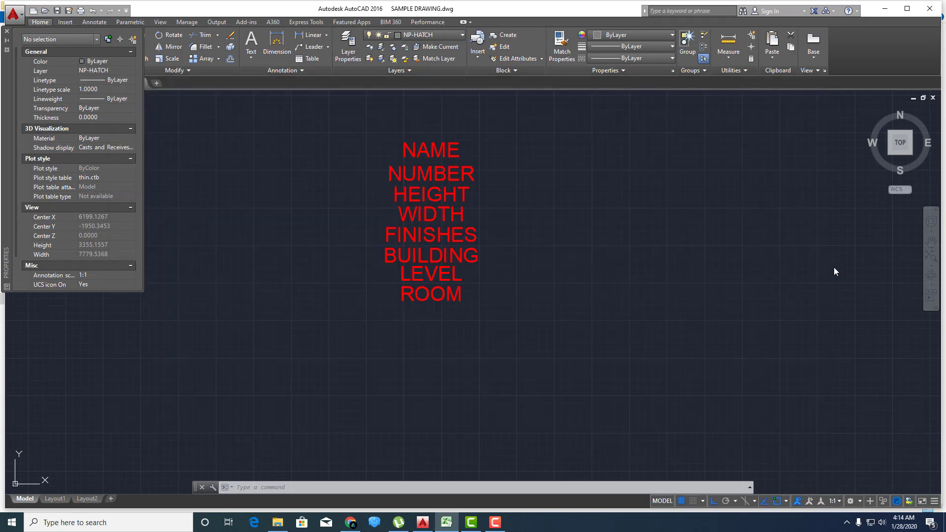
{"action": "mouse_move", "coordinate": [494, 298]}
{"action": "middle_mouse_down"}
{"action": "mouse_move", "coordinate": [471, 321]}
{"action": "mouse_move", "coordinate": [474, 342]}
{"action": "middle_mouse_up"}
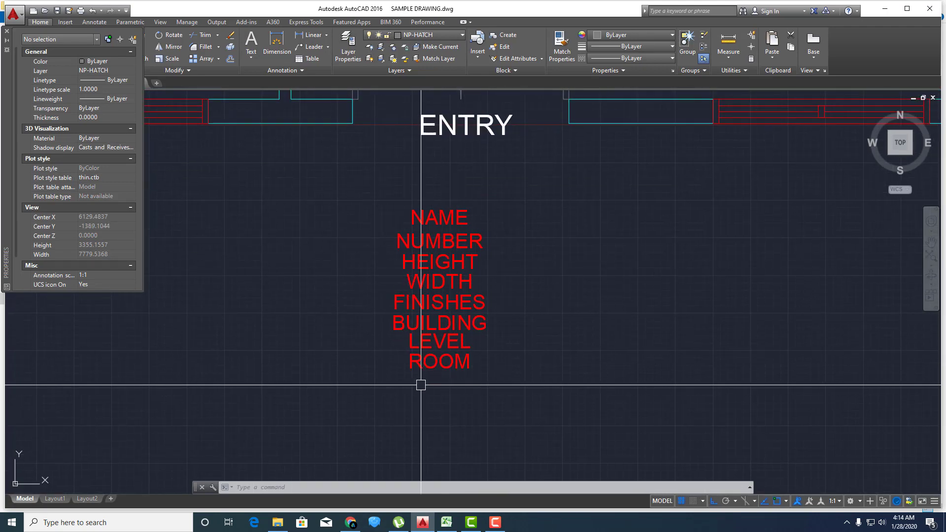
{"action": "scroll", "coordinate": [458, 353], "scroll_direction": "up", "scroll_amount": 2}
{"action": "type", "text": "m"}
{"action": "key", "text": "Return"}
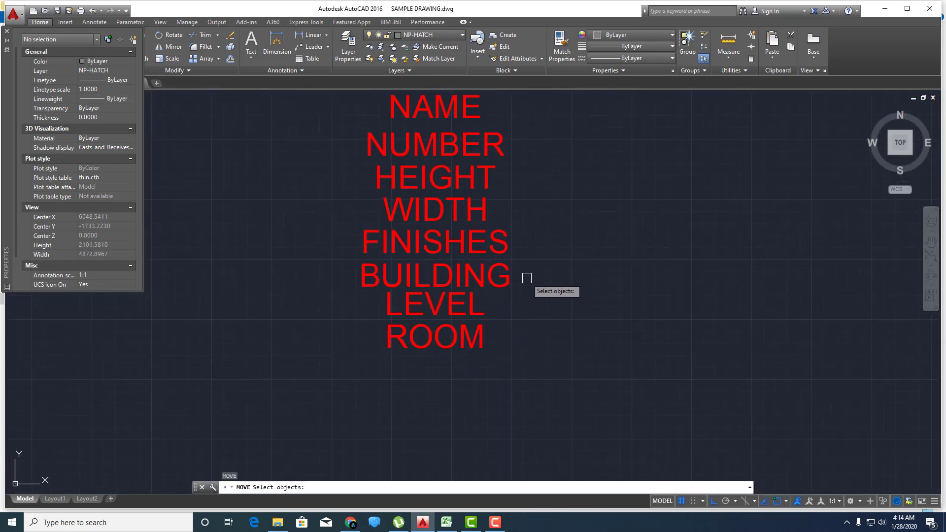
{"action": "left_click", "coordinate": [526, 277]}
{"action": "left_click", "coordinate": [345, 173]}
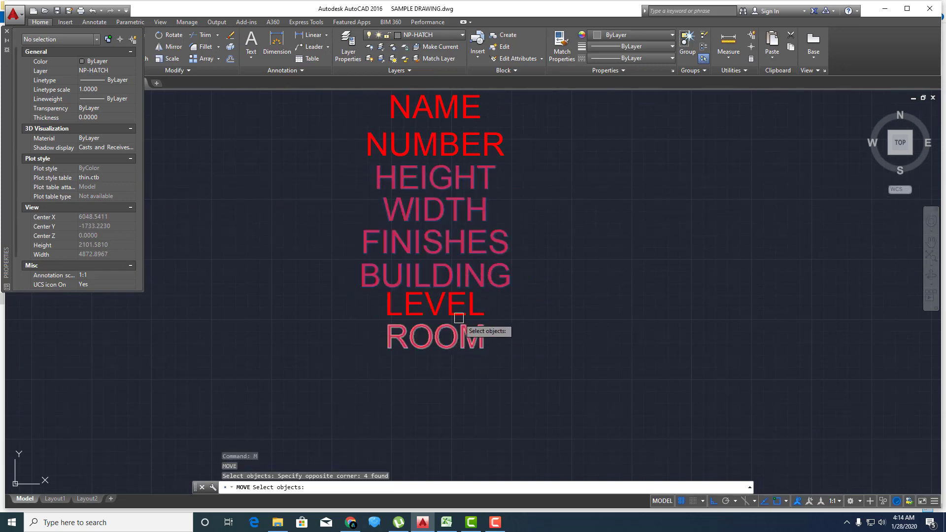
{"action": "key", "text": "Escape"}
{"action": "key", "text": "Escape"}
- Centre the attribute labels under ENTRY and start the POLYGON command
{"action": "scroll", "coordinate": [431, 284], "scroll_direction": "down", "scroll_amount": 2}
{"action": "middle_click_drag", "start_coordinate": [432, 283], "coordinate": [472, 336]}
{"action": "middle_click_drag", "start_coordinate": [514, 266], "coordinate": [503, 289]}
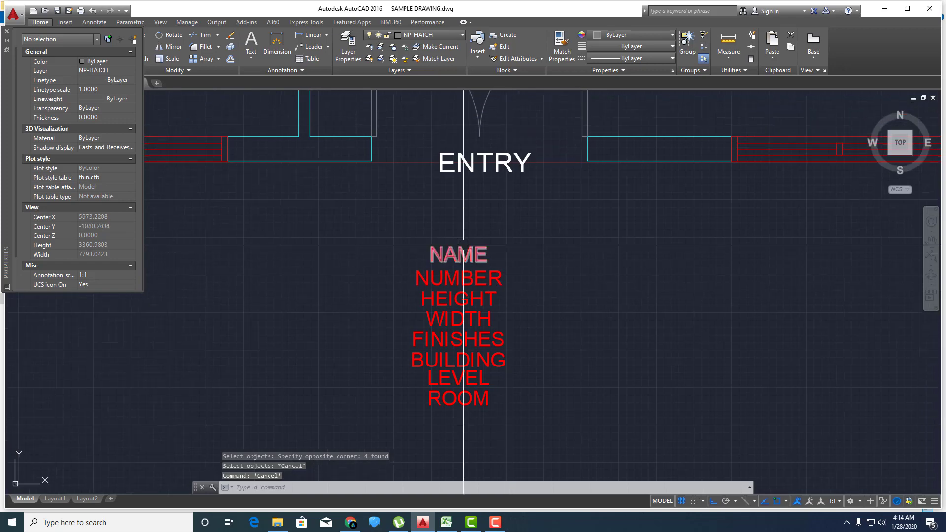
{"action": "scroll", "coordinate": [499, 301], "scroll_direction": "up", "scroll_amount": 2}
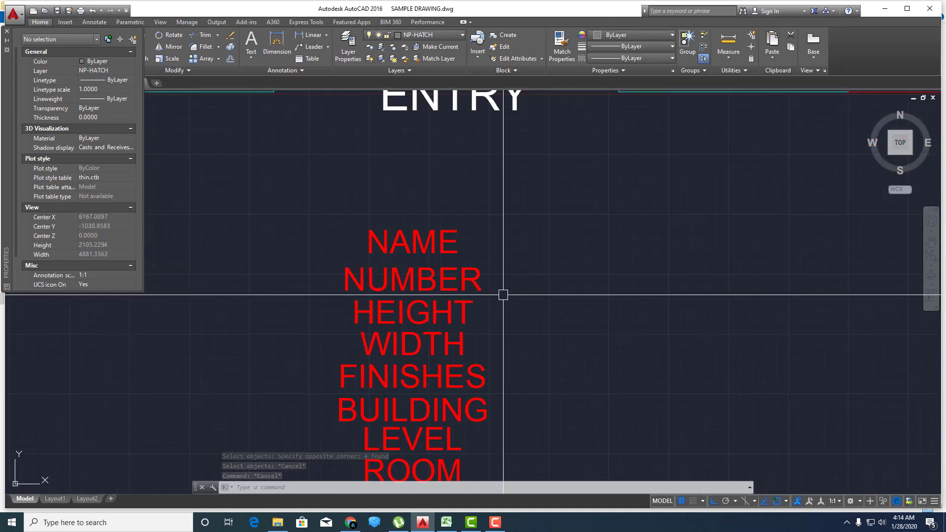
{"action": "type", "text": "POL"}
{"action": "key", "text": "Return"}
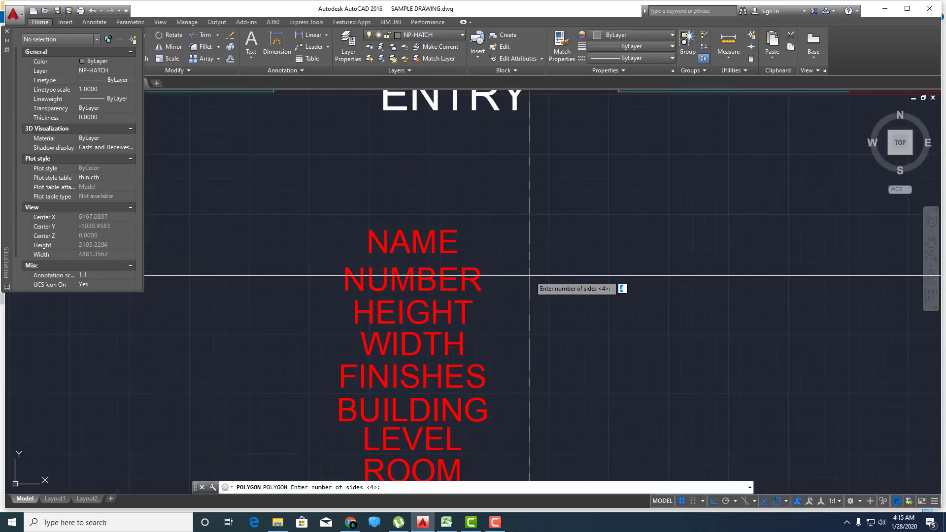
- Cancel the polygon and draw a circle of radius 261.87 beside NAME
{"action": "key", "text": "Escape"}
{"action": "type", "text": "c"}
{"action": "key", "text": "Return"}
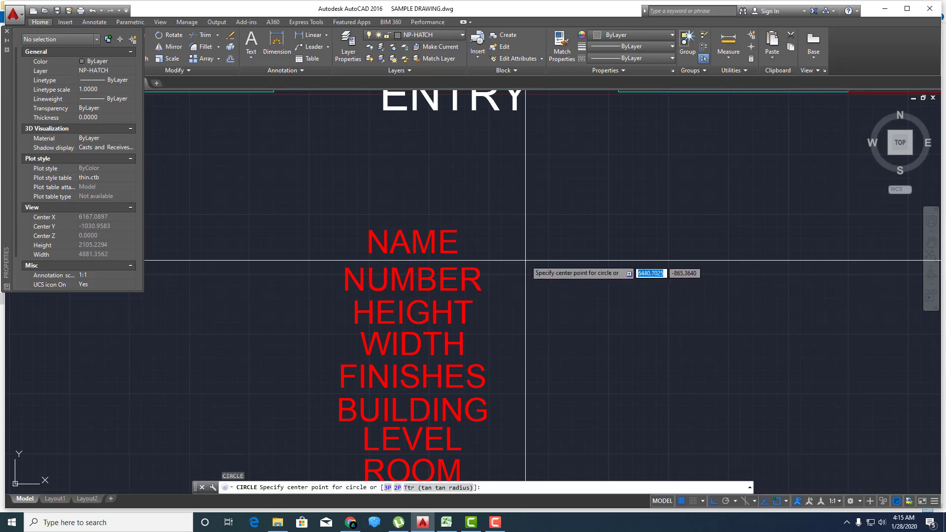
{"action": "left_click", "coordinate": [525, 259]}
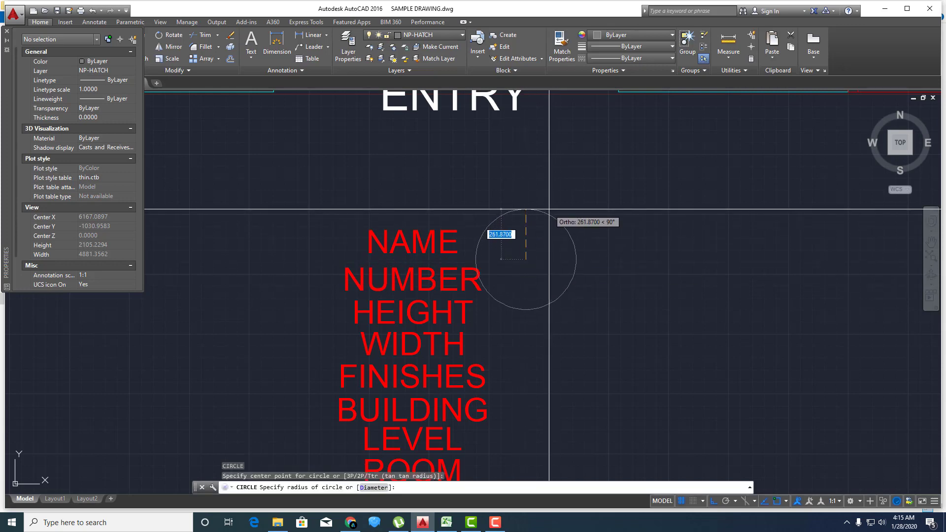
{"action": "left_click", "coordinate": [550, 209]}
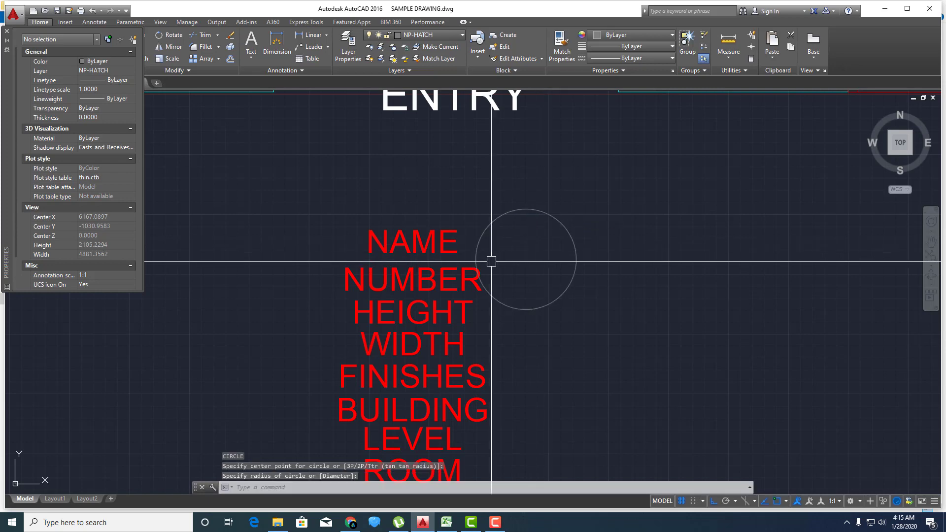
- Move the new circle so it sits over the NAME attribute
{"action": "key", "text": "m"}
{"action": "key", "text": "Return"}
{"action": "left_click", "coordinate": [582, 228]}
{"action": "left_click", "coordinate": [553, 201]}
{"action": "key", "text": "Return"}
{"action": "scroll", "coordinate": [548, 202], "scroll_direction": "down", "scroll_amount": 3}
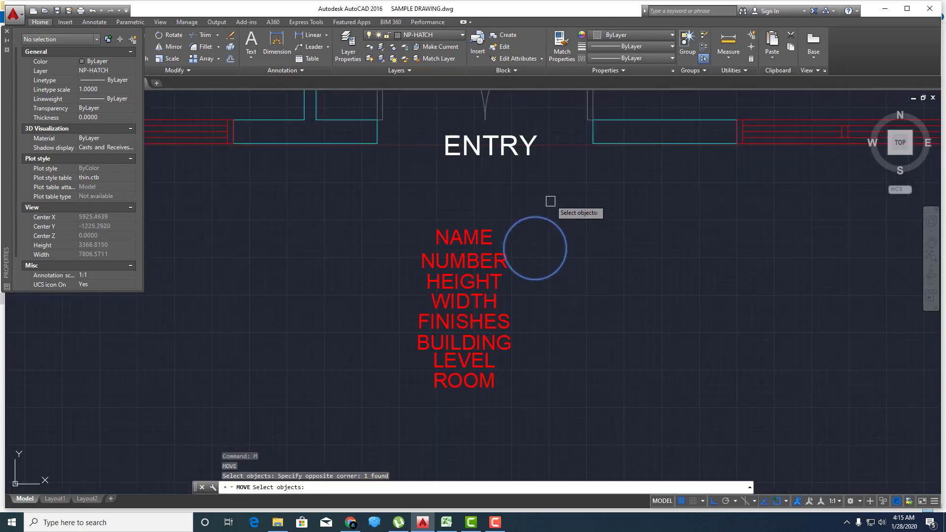
{"action": "left_click", "coordinate": [549, 181]}
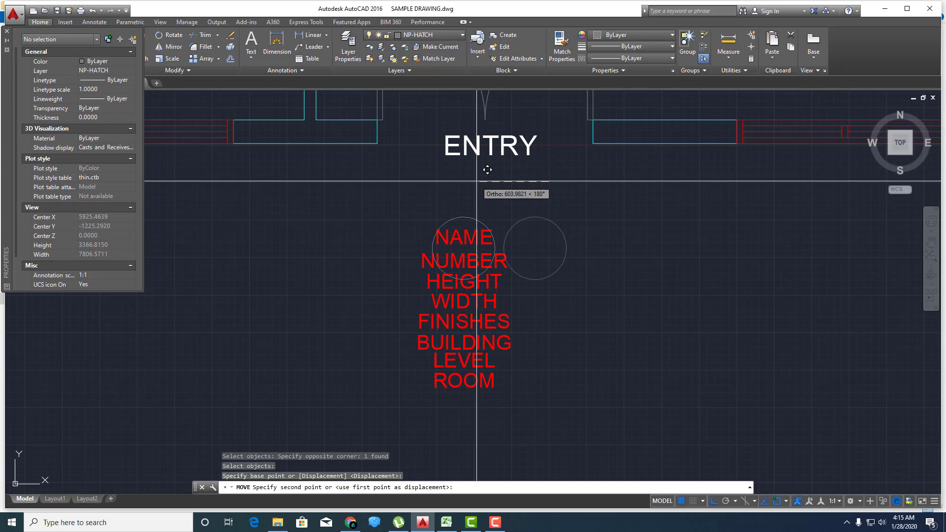
{"action": "left_click", "coordinate": [479, 180]}
{"action": "middle_click_drag", "start_coordinate": [466, 234], "coordinate": [459, 289]}
{"action": "scroll", "coordinate": [459, 289], "scroll_direction": "up", "scroll_amount": 2}
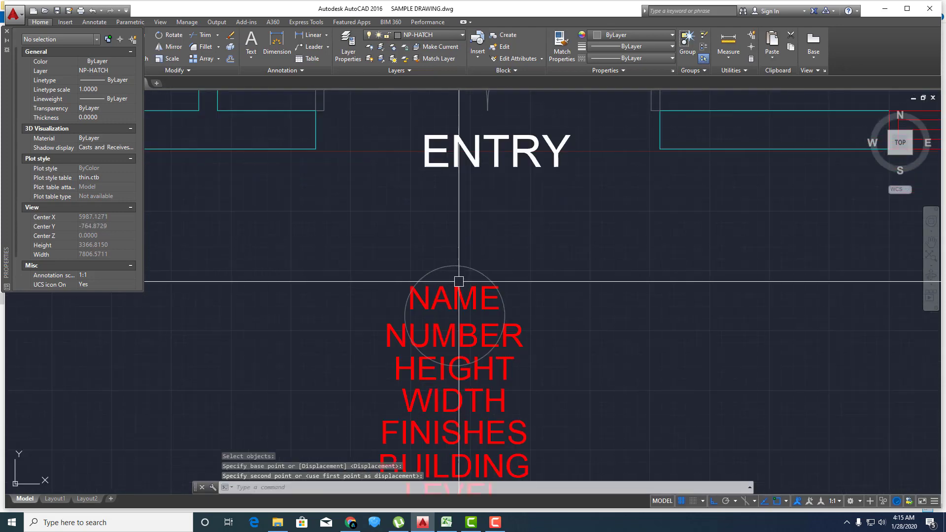
- Put the circle over NAME on layer 0
{"action": "left_click", "coordinate": [469, 268]}
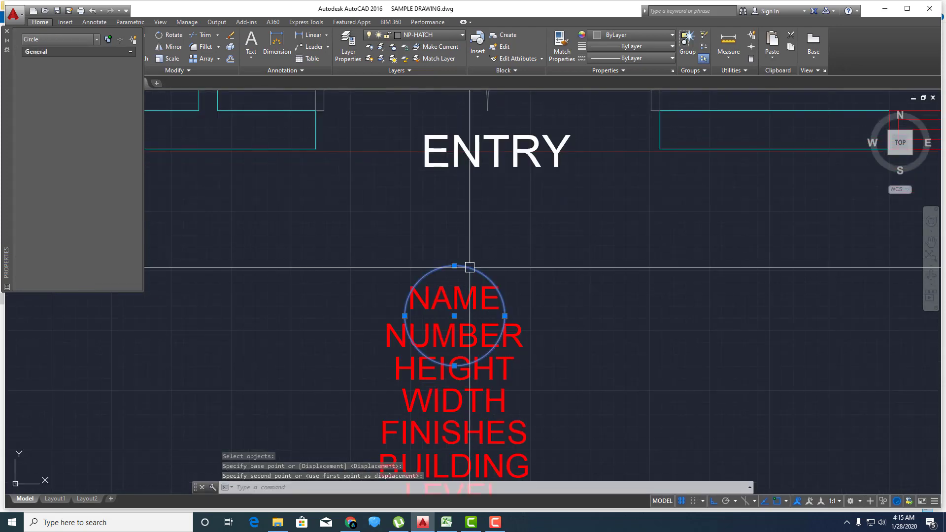
{"action": "left_click", "coordinate": [439, 34]}
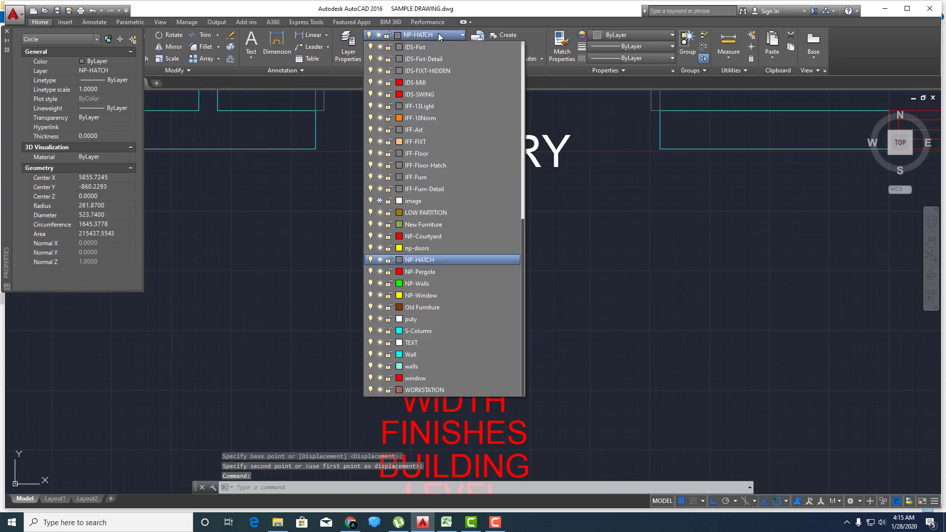
{"action": "key", "text": "Escape"}
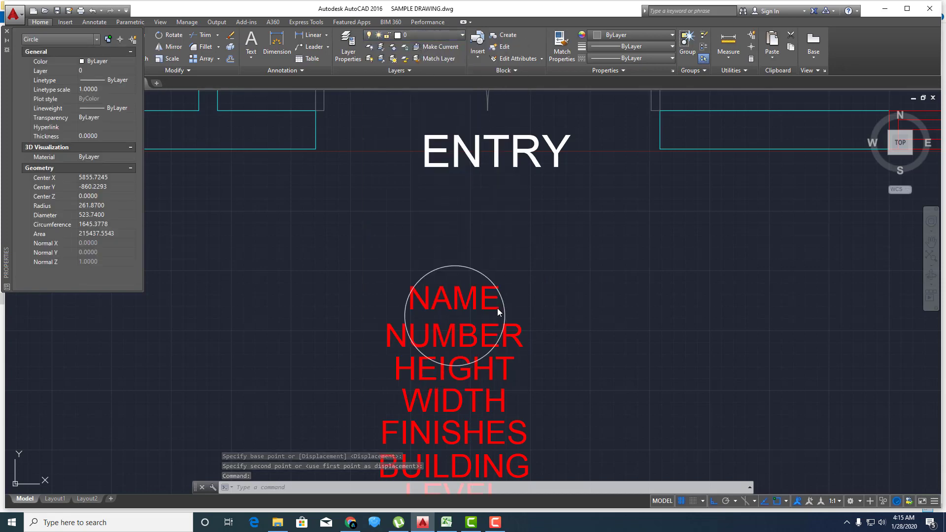
{"action": "key", "text": "Escape"}
{"action": "key", "text": "Escape"}
{"action": "type", "text": "l"}
{"action": "key", "text": "Return"}
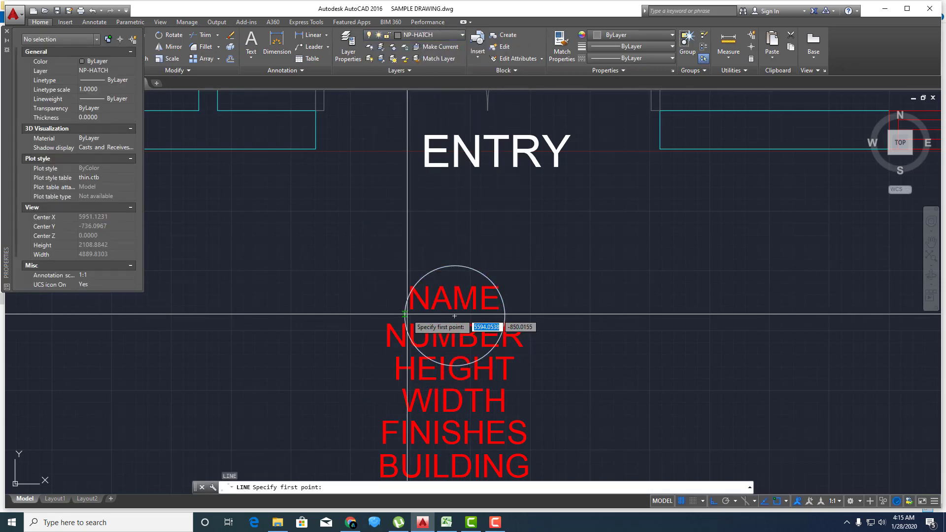
- Draw a diameter line across the circle between its left and right quadrants
{"action": "right_click", "coordinate": [403, 320], "text": "shift"}
{"action": "left_click", "coordinate": [434, 230]}
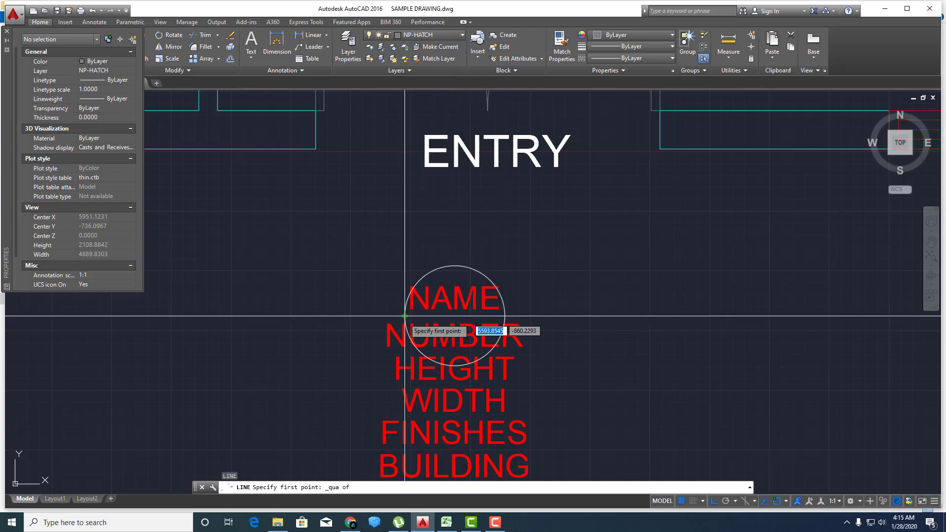
{"action": "left_click", "coordinate": [503, 315]}
{"action": "right_click", "coordinate": [503, 315], "text": "shift"}
{"action": "left_click", "coordinate": [522, 212]}
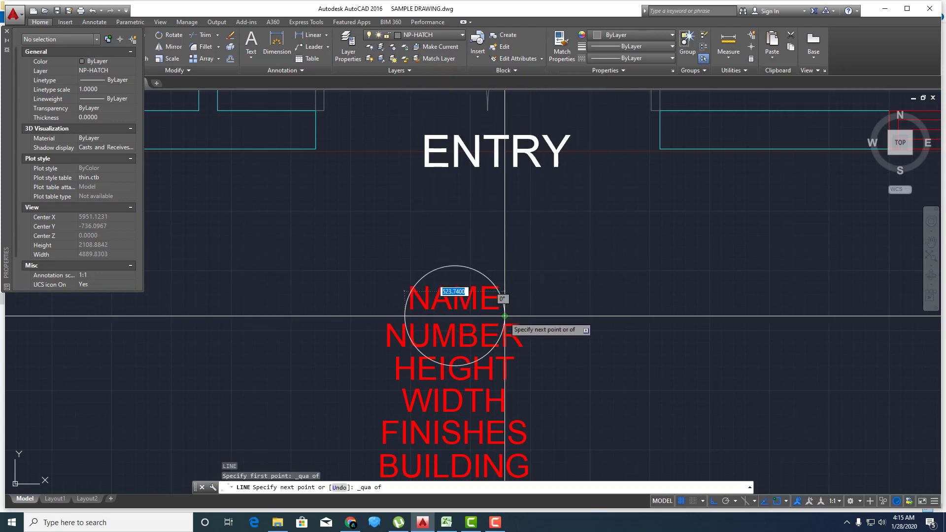
{"action": "left_click", "coordinate": [405, 316]}
{"action": "key", "text": "Return"}
- Run MATCHPROP using the text as the source object
{"action": "type", "text": "ma"}
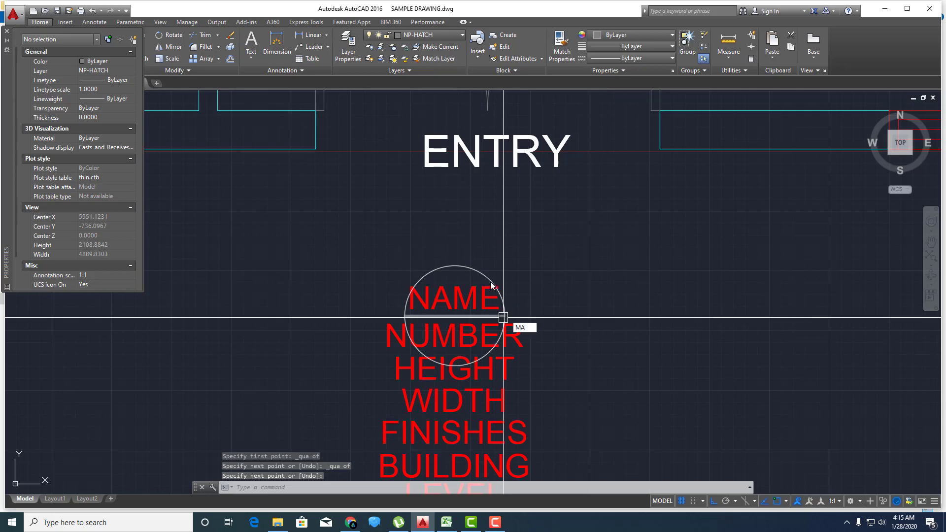
{"action": "key", "text": "Return"}
{"action": "left_click", "coordinate": [476, 270]}
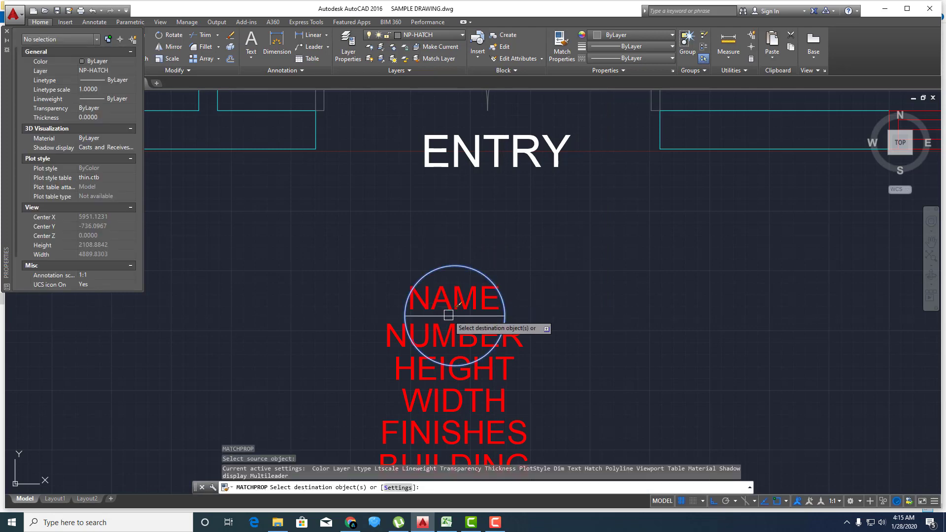
{"action": "key", "text": "Return"}
{"action": "scroll", "coordinate": [486, 343], "scroll_direction": "up", "scroll_amount": 2}
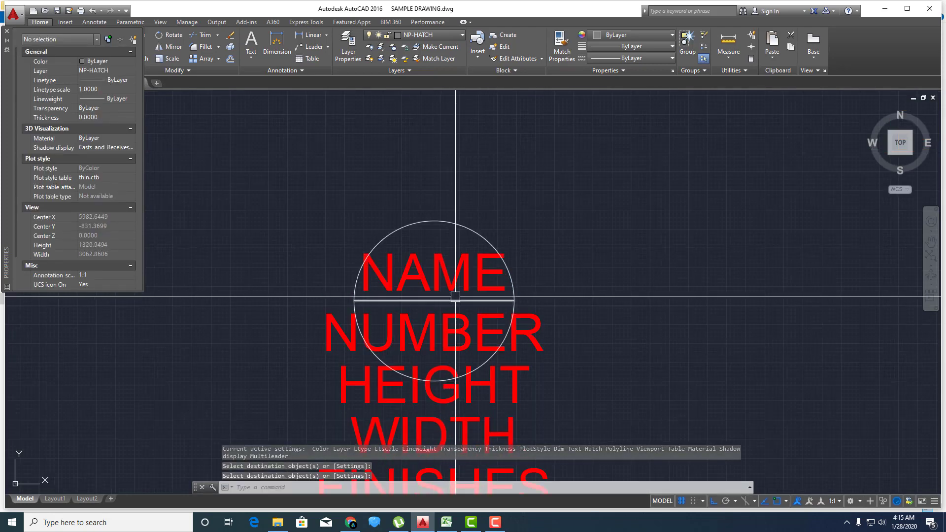
{"action": "middle_click_drag", "start_coordinate": [478, 315], "coordinate": [484, 307]}
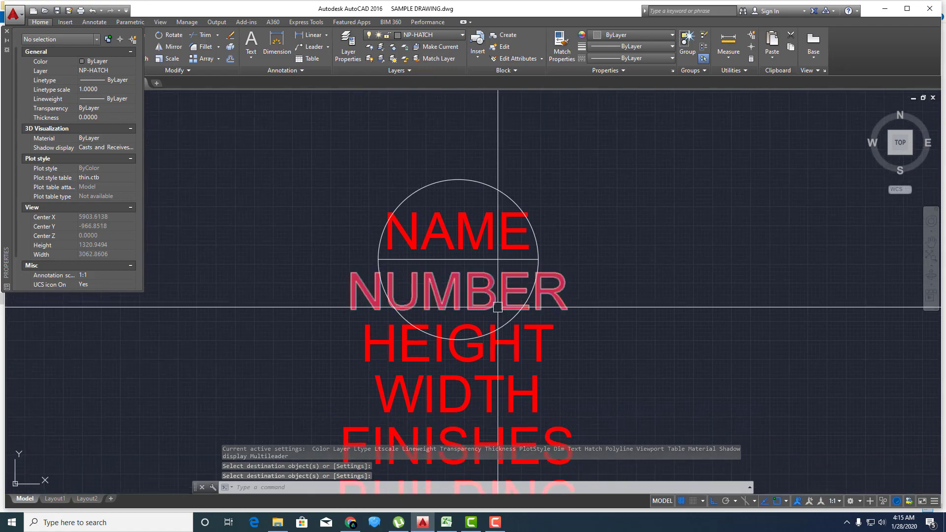
- Move the circle and dividing line so they centre on the NAME and NUMBER labels
{"action": "type", "text": "m"}
{"action": "key", "text": "Return"}
{"action": "scroll", "coordinate": [494, 365], "scroll_direction": "up", "scroll_amount": 2}
{"action": "left_click", "coordinate": [546, 273]}
{"action": "left_click", "coordinate": [517, 253]}
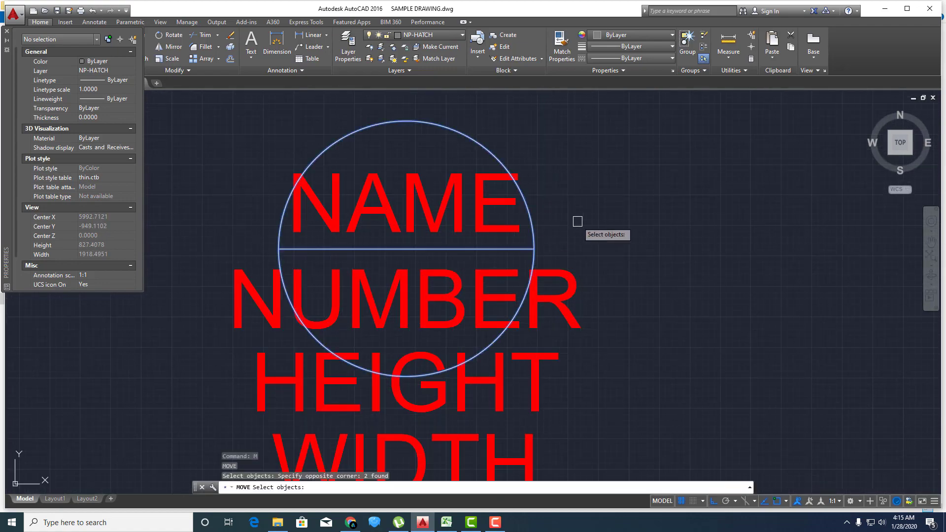
{"action": "key", "text": "Return"}
{"action": "left_click", "coordinate": [601, 198]}
{"action": "left_click", "coordinate": [601, 198]}
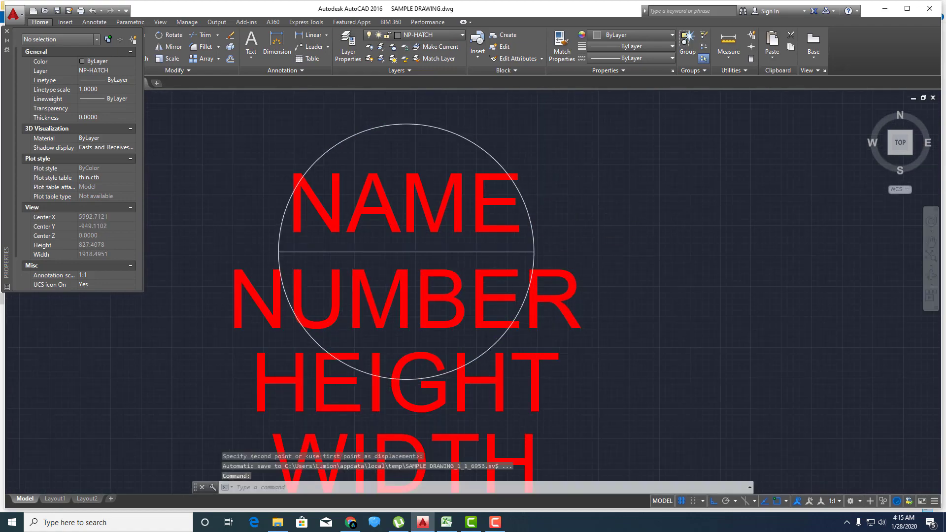
{"action": "scroll", "coordinate": [501, 313], "scroll_direction": "down", "scroll_amount": 2}
{"action": "scroll", "coordinate": [464, 363], "scroll_direction": "down", "scroll_amount": 2}
{"action": "scroll", "coordinate": [463, 364], "scroll_direction": "down", "scroll_amount": 2}
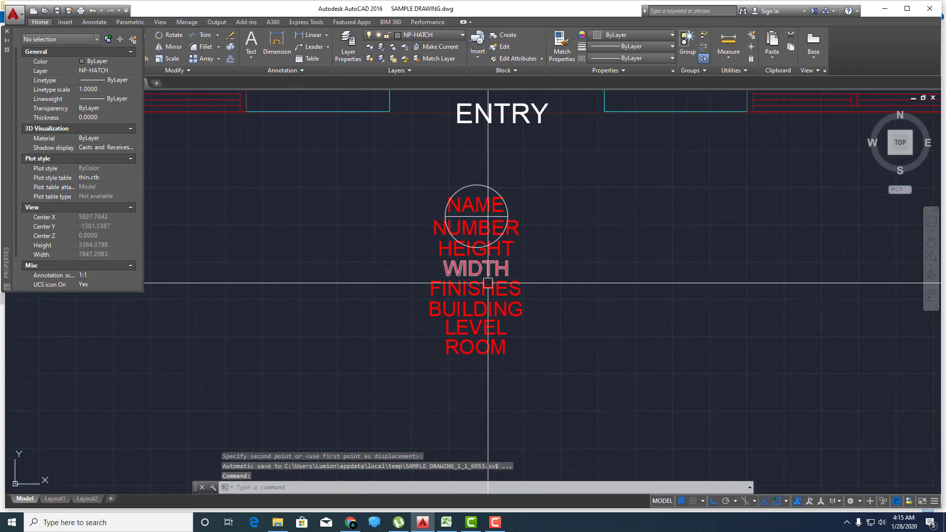
{"action": "middle_click_drag", "start_coordinate": [495, 316], "coordinate": [481, 317]}
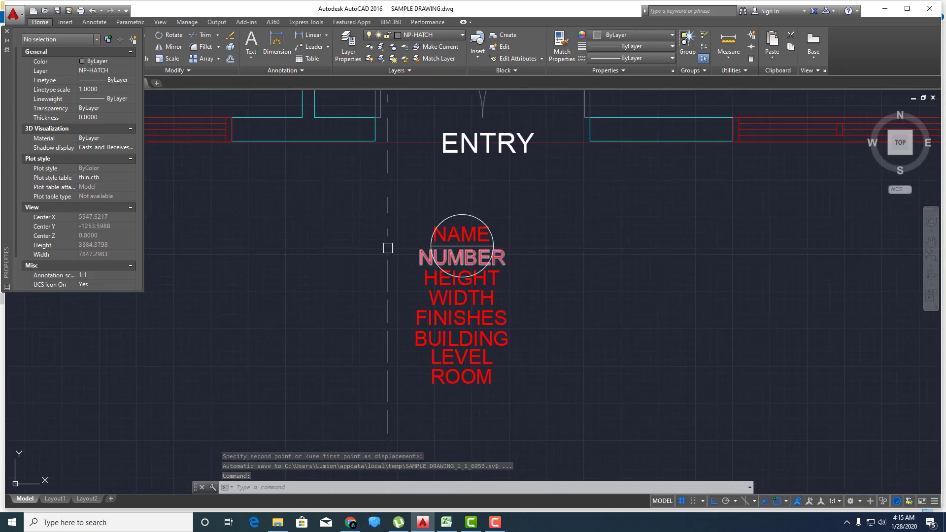
- Copy the whole door tag to the clipboard with its base point at the circle centre
{"action": "right_click", "coordinate": [396, 226]}
{"action": "mouse_move", "coordinate": [427, 259]}
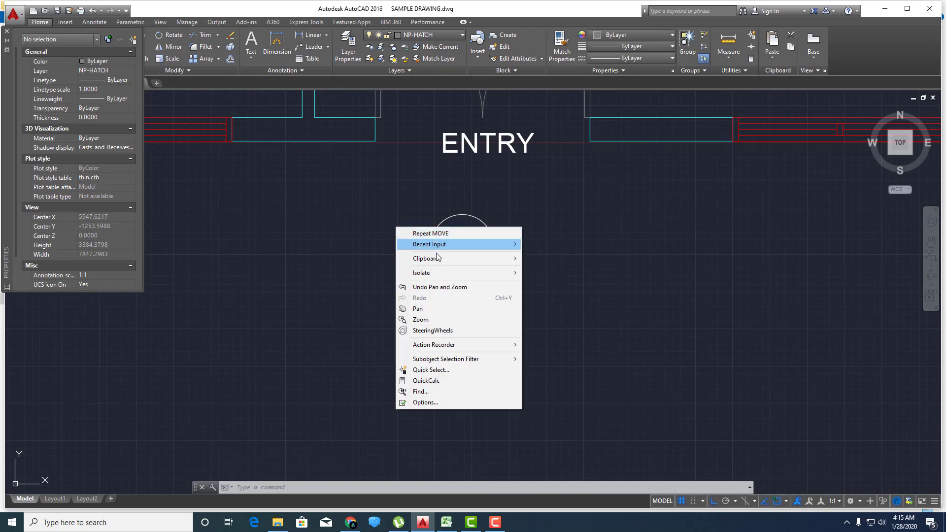
{"action": "left_click", "coordinate": [564, 280]}
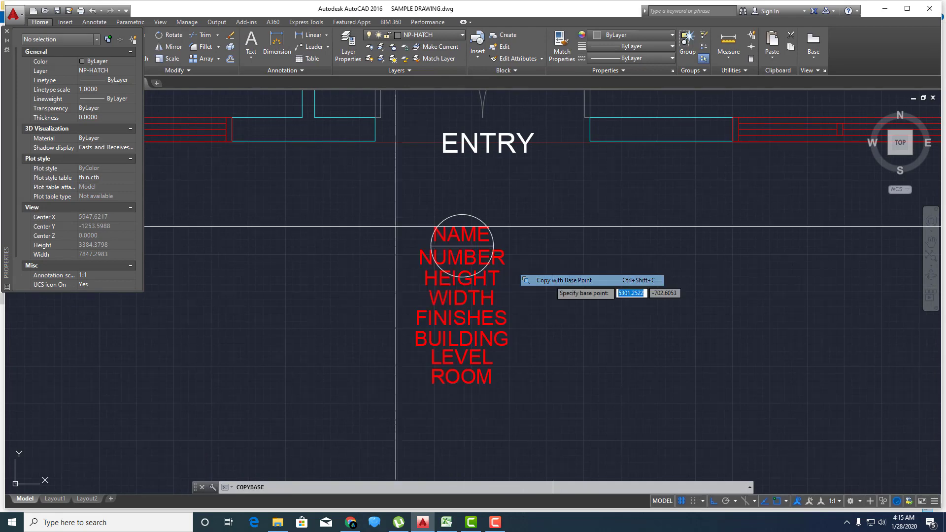
{"action": "left_click", "coordinate": [463, 245]}
{"action": "left_click", "coordinate": [383, 197]}
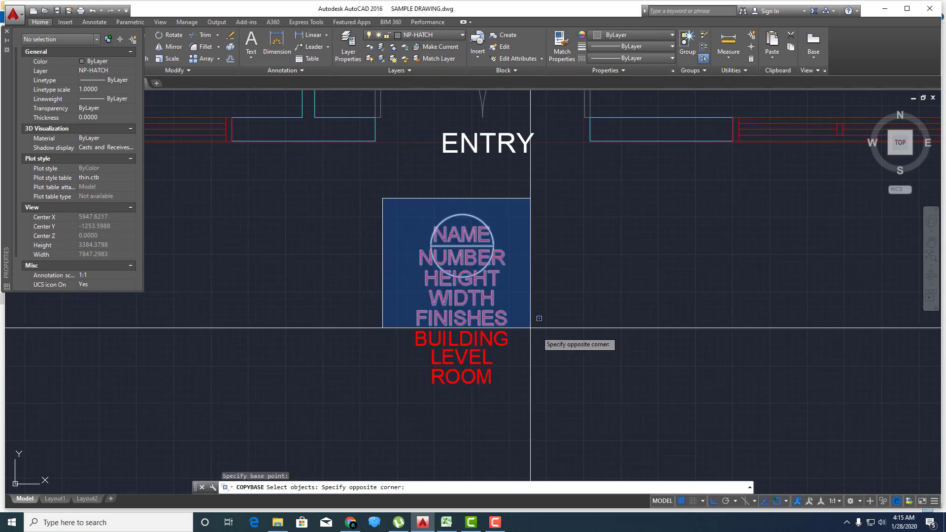
{"action": "left_click", "coordinate": [572, 412]}
{"action": "key", "text": "Return"}
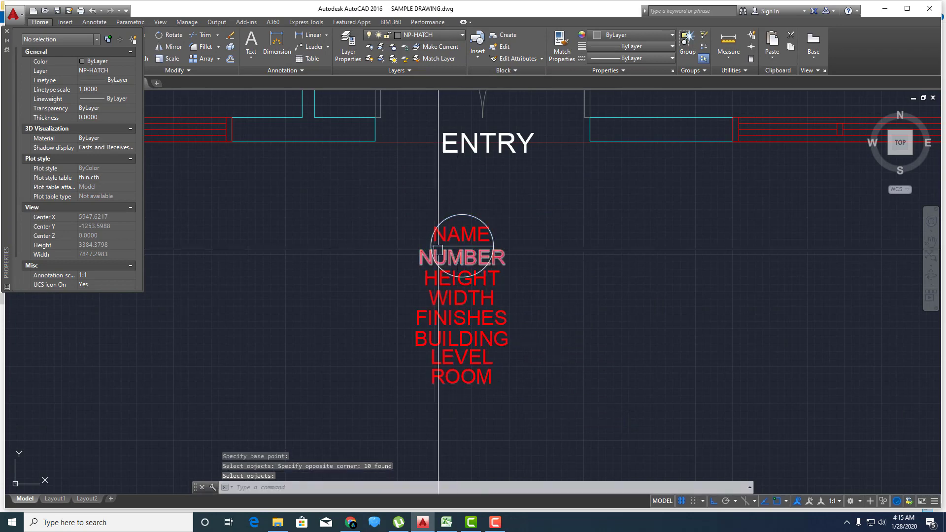
- Erase the tag, undo to restore it, then bring up Block Definition with B
{"action": "type", "text": "e"}
{"action": "left_click", "coordinate": [528, 207]}
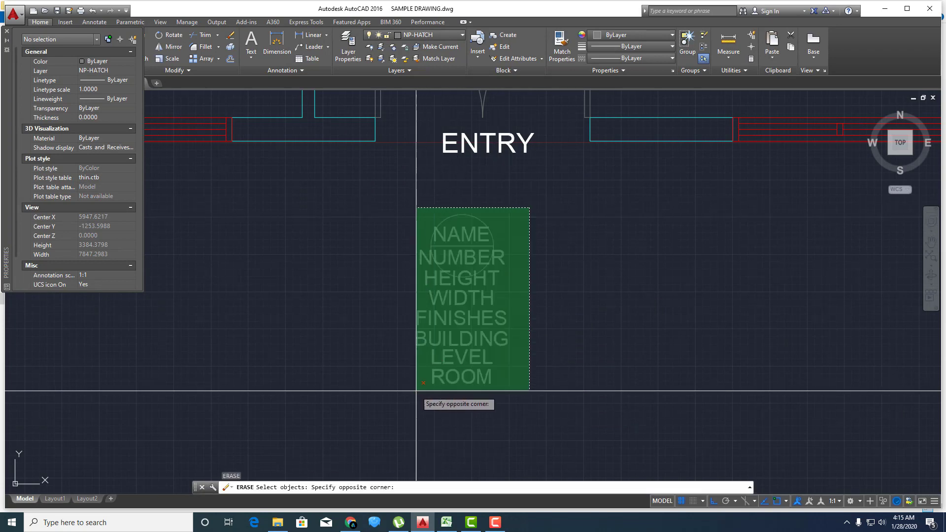
{"action": "left_click", "coordinate": [416, 402]}
{"action": "key", "text": "Return"}
{"action": "right_click", "coordinate": [451, 229]}
{"action": "mouse_move", "coordinate": [458, 250]}
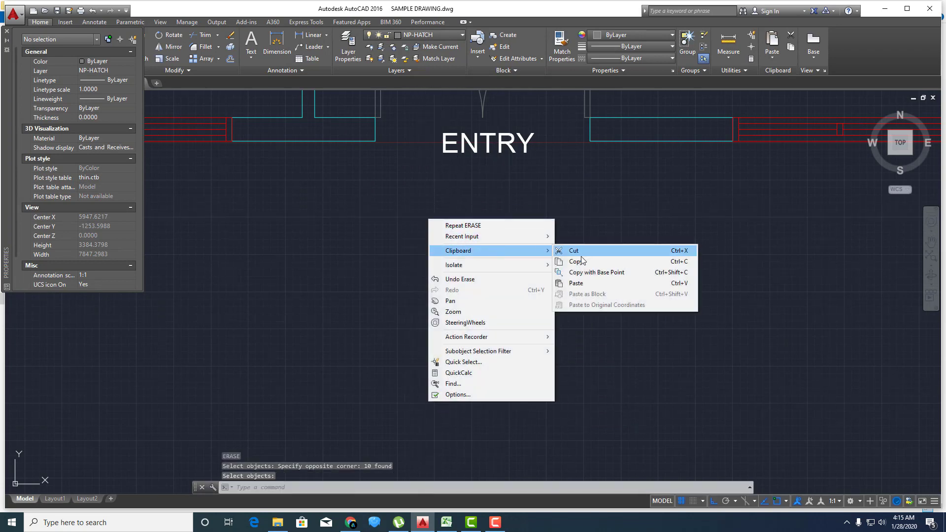
{"action": "key", "text": "Escape"}
{"action": "type", "text": "u"}
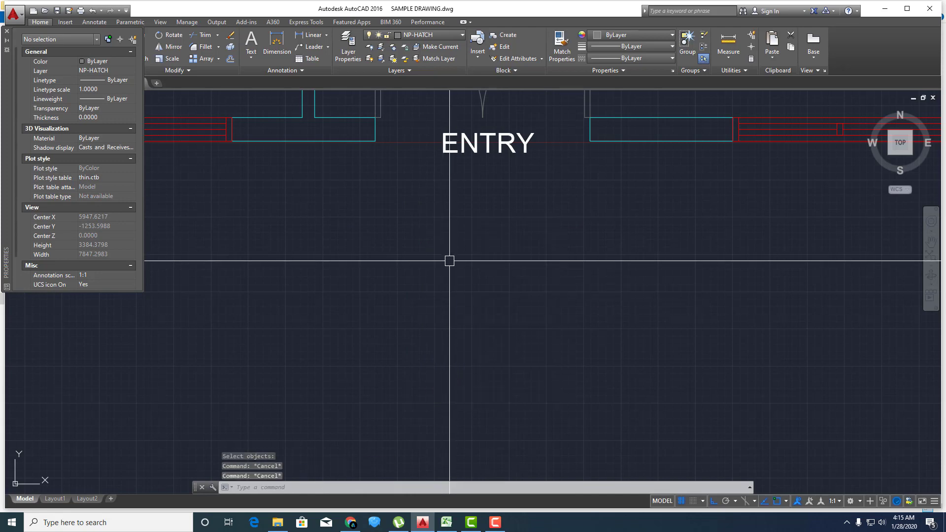
{"action": "key", "text": "Return"}
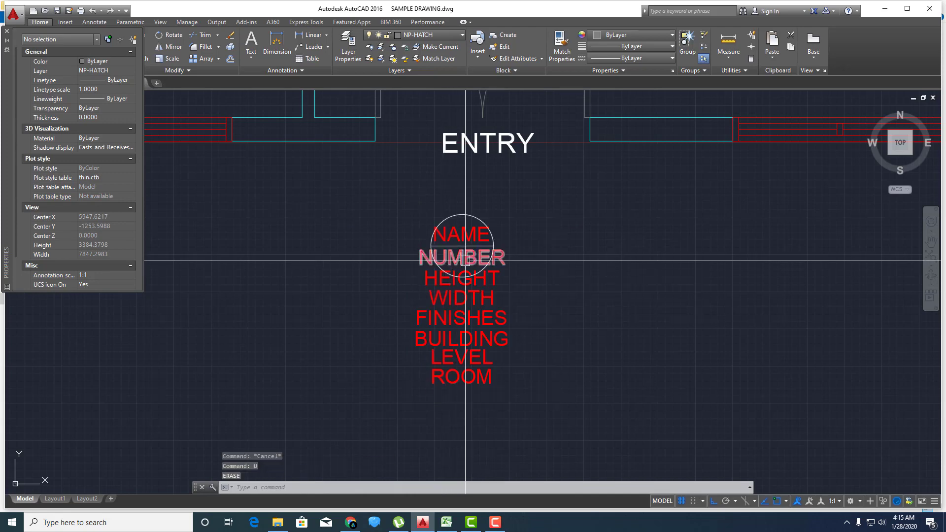
{"action": "type", "text": "b"}
{"action": "key", "text": "Return"}
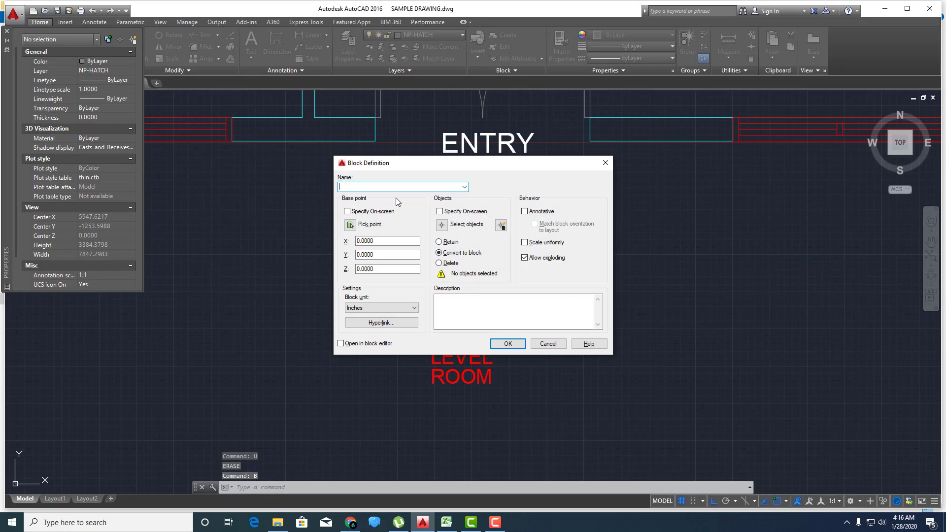
- Name the block DOOR, pick its base point on the tag, and select the circle and labels
{"action": "type", "text": "DOOR"}
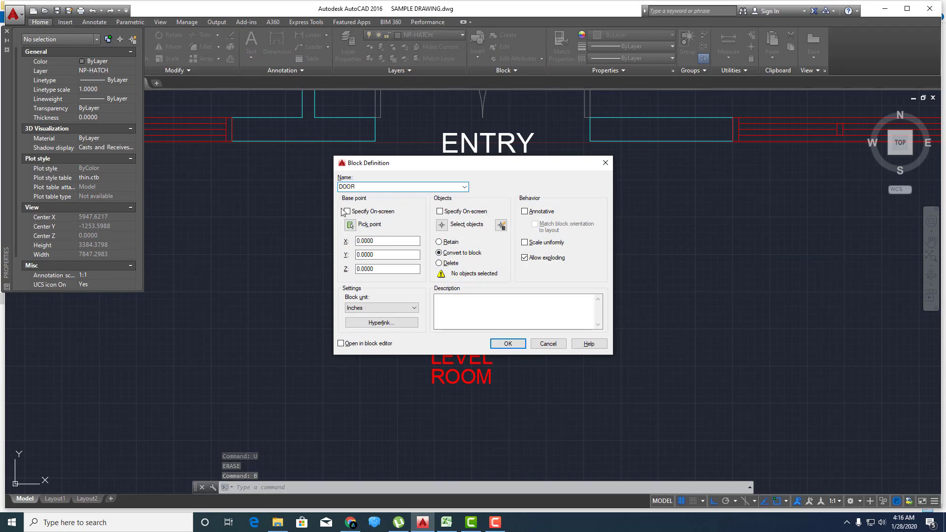
{"action": "left_click", "coordinate": [350, 225]}
{"action": "left_click", "coordinate": [458, 251]}
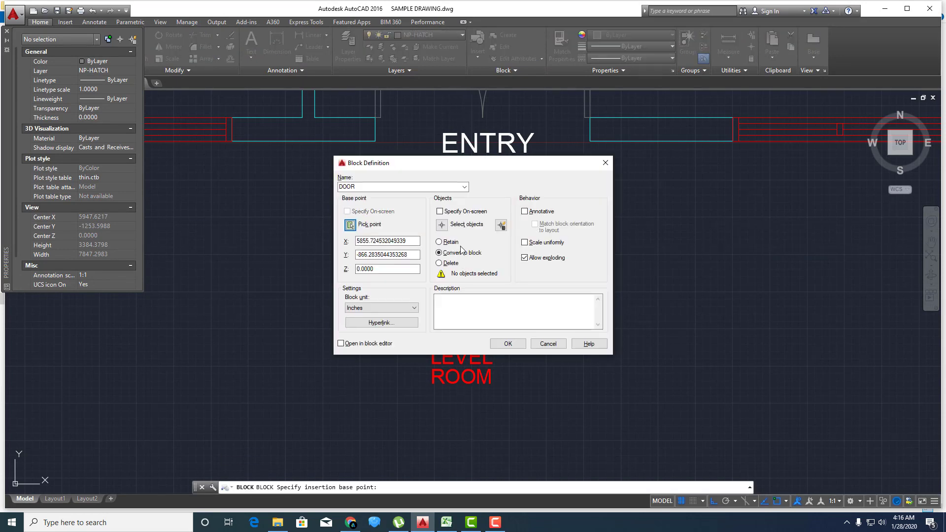
{"action": "left_click", "coordinate": [447, 225]}
{"action": "left_click", "coordinate": [375, 196]}
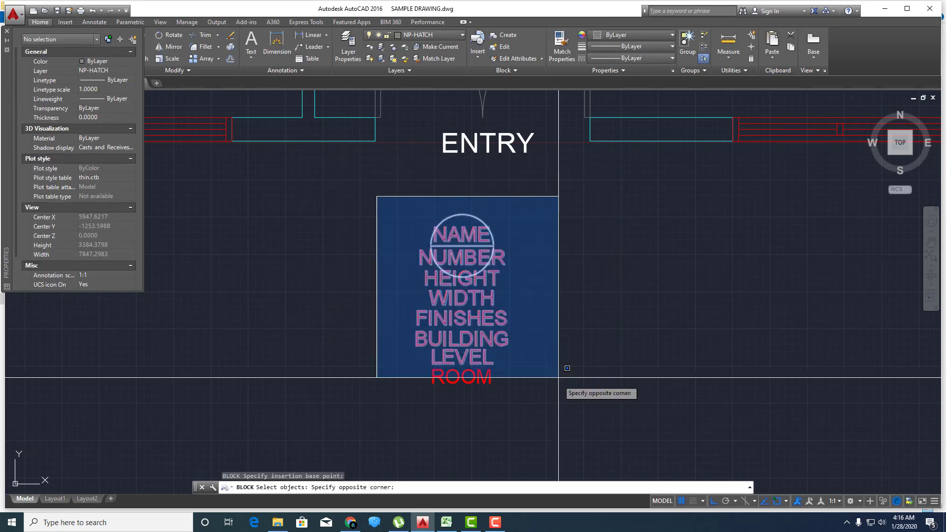
{"action": "left_click", "coordinate": [562, 387]}
{"action": "key", "text": "Return"}
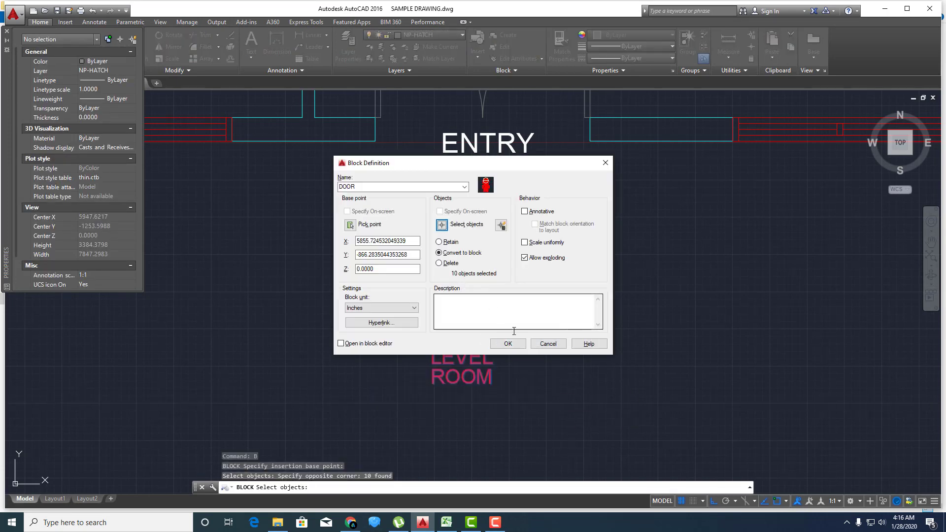
- Redefine the existing DOOR block and accept the tag's attribute values
{"action": "left_click", "coordinate": [508, 343]}
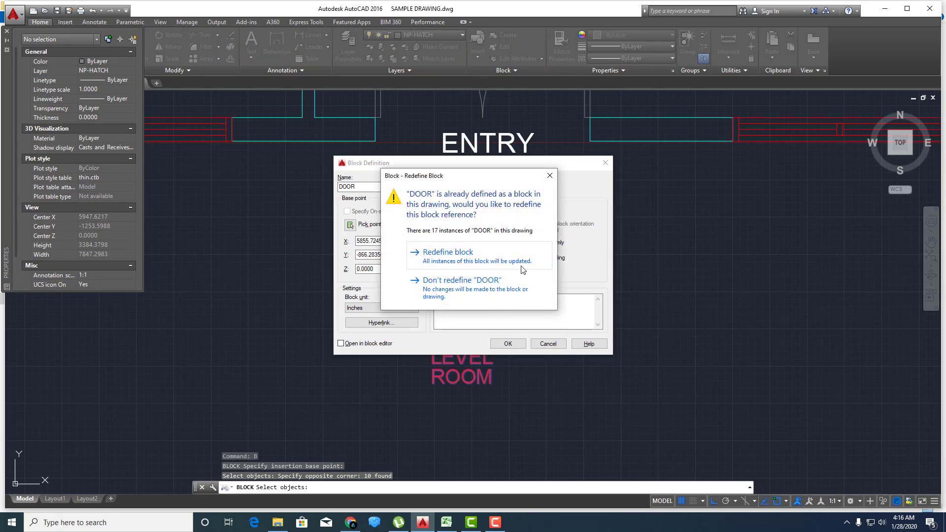
{"action": "left_click", "coordinate": [462, 265]}
{"action": "double_click", "coordinate": [453, 260]}
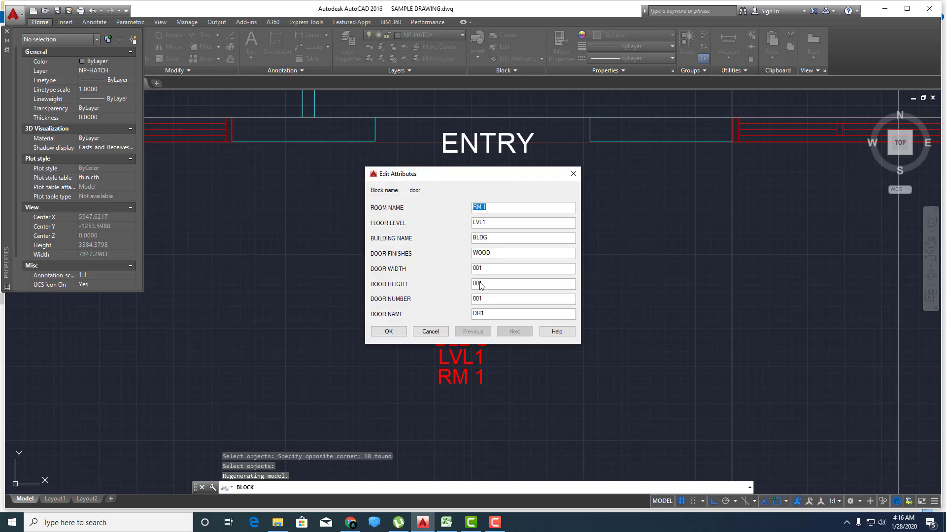
{"action": "left_click", "coordinate": [396, 329]}
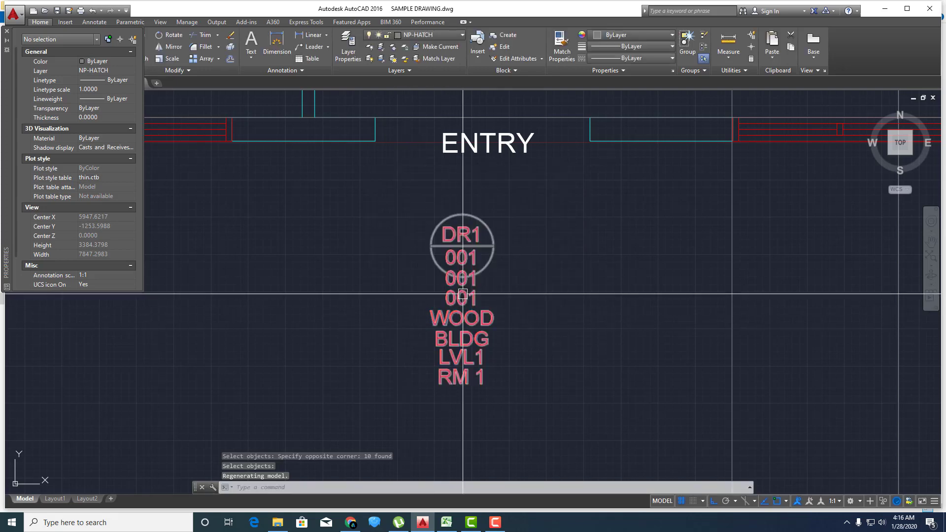
- Zoom and pan to bring the DR1 tag and the ENTRY label into close view
{"action": "scroll", "coordinate": [498, 296], "scroll_direction": "down", "scroll_amount": 3}
{"action": "scroll", "coordinate": [497, 341], "scroll_direction": "down", "scroll_amount": 2}
{"action": "scroll", "coordinate": [499, 341], "scroll_direction": "up", "scroll_amount": 4}
{"action": "middle_click_drag", "start_coordinate": [500, 327], "coordinate": [488, 324]}
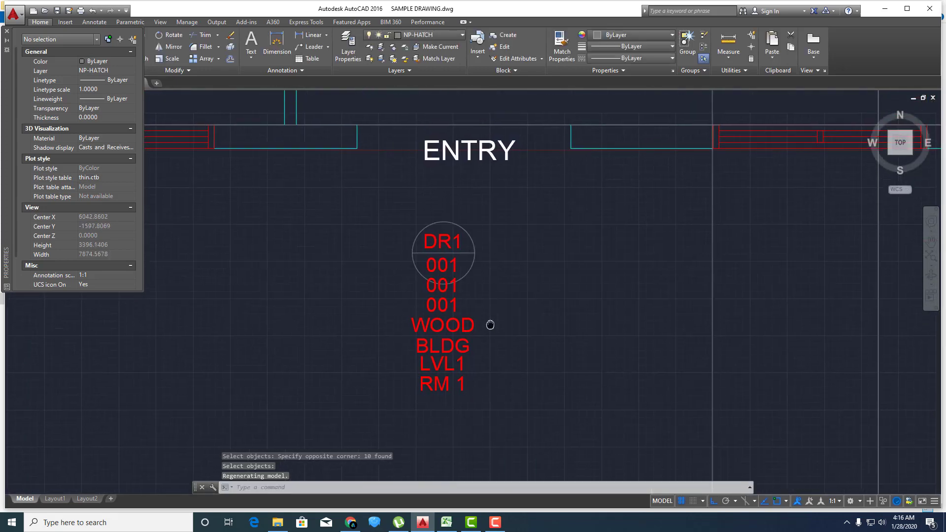
{"action": "middle_click_drag", "start_coordinate": [436, 341], "coordinate": [444, 330]}
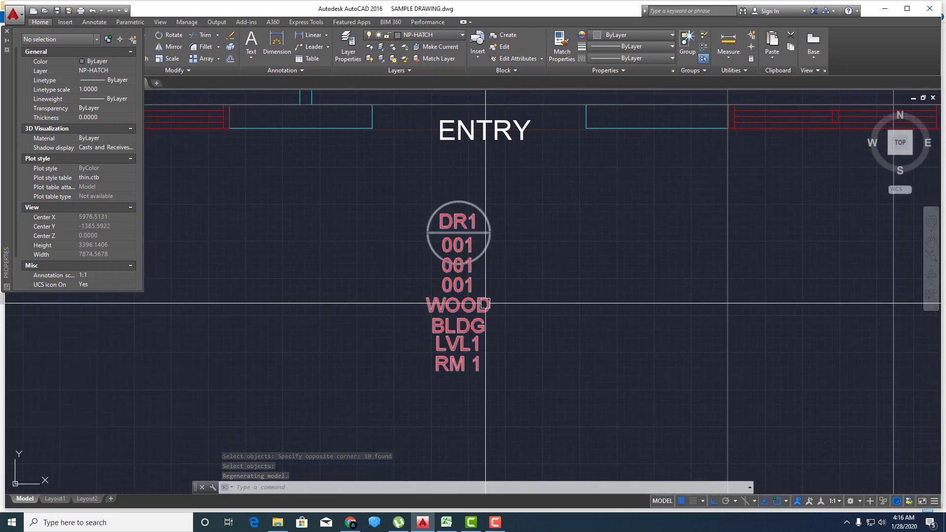
{"action": "scroll", "coordinate": [475, 281], "scroll_direction": "down", "scroll_amount": 2}
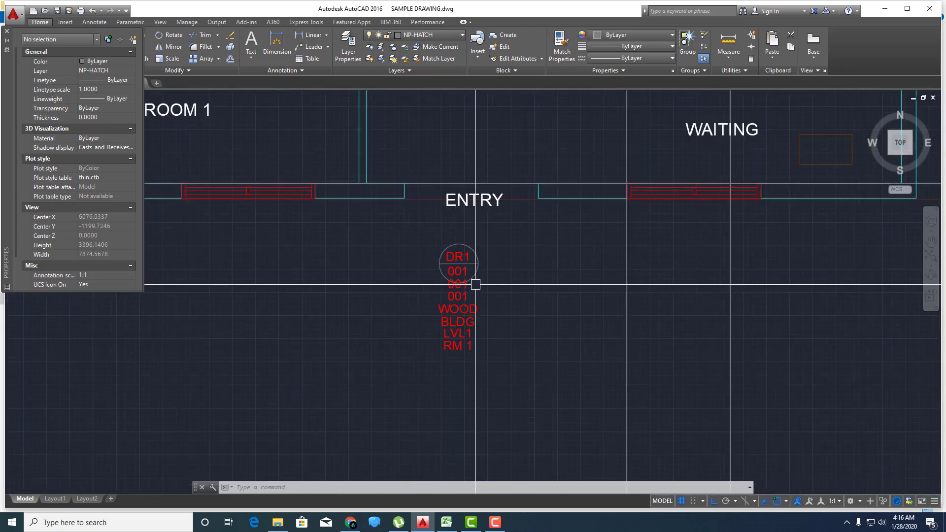
{"action": "scroll", "coordinate": [465, 306], "scroll_direction": "up", "scroll_amount": 2}
- Move the DR1/001 door tag so it sits just below the ENTRY label
{"action": "type", "text": "m"}
{"action": "key", "text": "Return"}
{"action": "left_click", "coordinate": [473, 313]}
{"action": "left_click", "coordinate": [433, 271]}
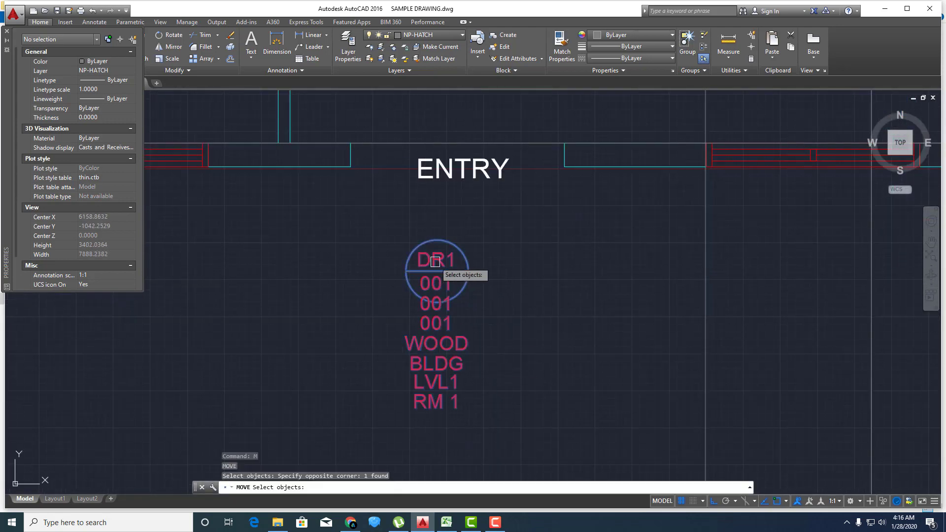
{"action": "key", "text": "Return"}
{"action": "left_click", "coordinate": [437, 271]}
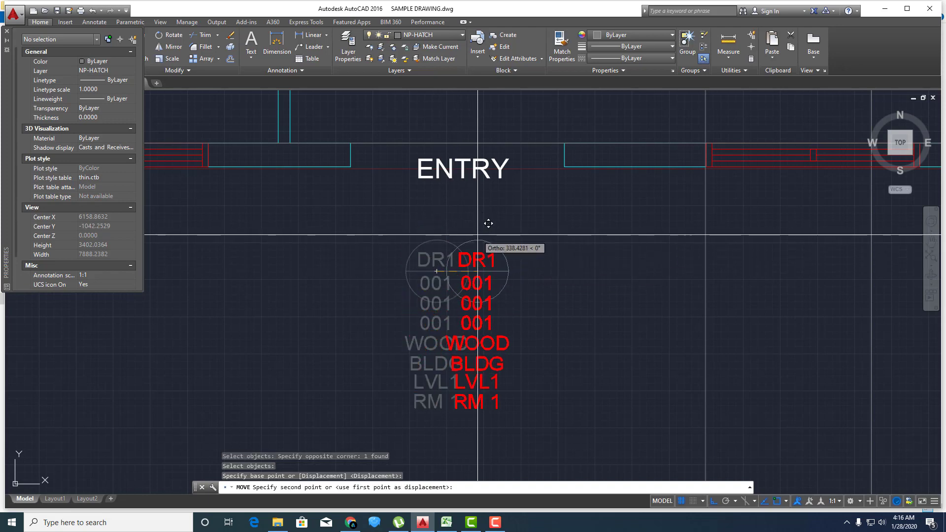
{"action": "key", "text": "F8"}
{"action": "key", "text": "F8"}
{"action": "key", "text": "F8"}
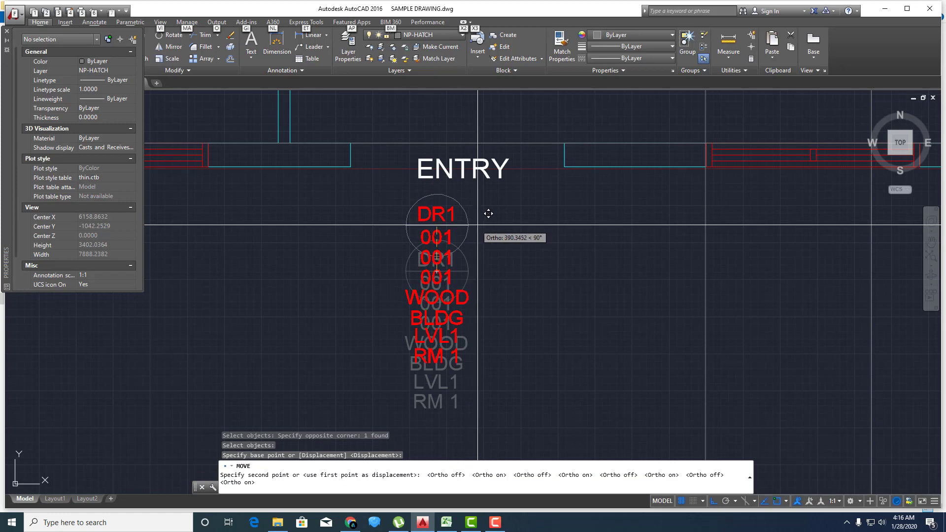
{"action": "key", "text": "F8"}
{"action": "key", "text": "F8"}
{"action": "key", "text": "F8"}
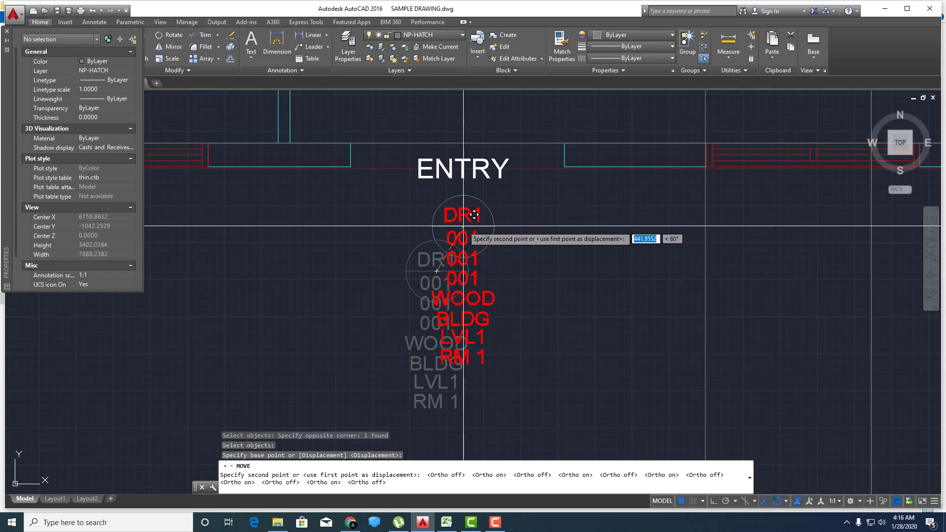
{"action": "left_click", "coordinate": [488, 214]}
- Zoom out and pan around to check the tag's position beneath ENTRY
{"action": "scroll", "coordinate": [449, 224], "scroll_direction": "down", "scroll_amount": 2}
{"action": "scroll", "coordinate": [451, 252], "scroll_direction": "down", "scroll_amount": 3}
{"action": "scroll", "coordinate": [451, 251], "scroll_direction": "down", "scroll_amount": 1}
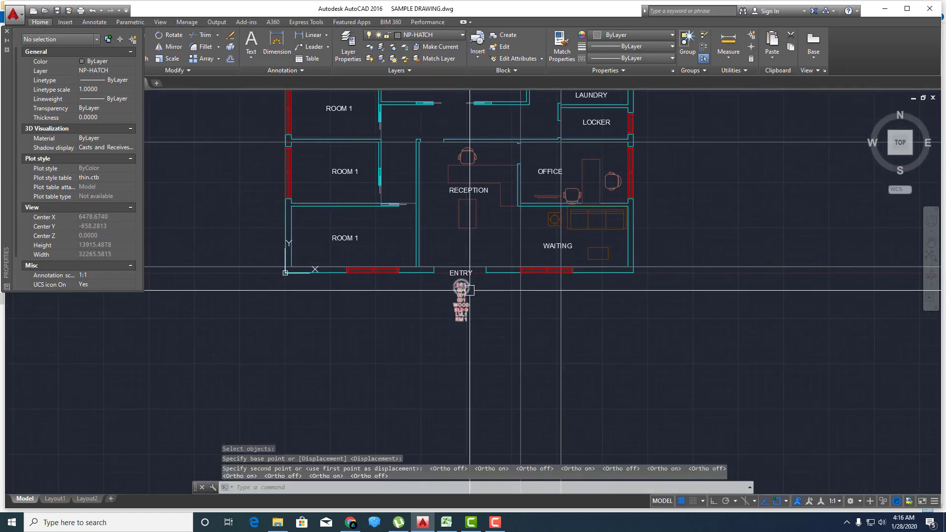
{"action": "middle_click_drag", "start_coordinate": [448, 279], "coordinate": [448, 306]}
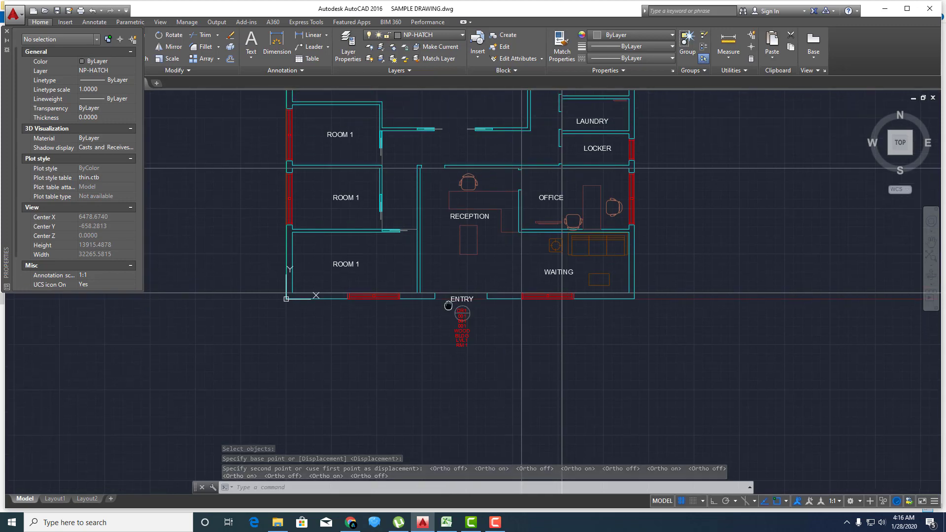
{"action": "scroll", "coordinate": [446, 300], "scroll_direction": "up", "scroll_amount": 1}
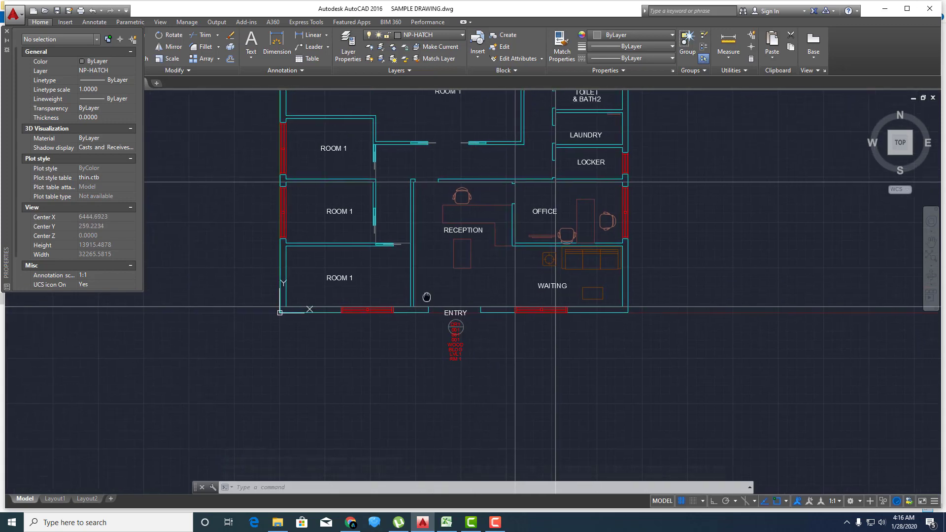
{"action": "scroll", "coordinate": [446, 300], "scroll_direction": "up", "scroll_amount": 2}
{"action": "scroll", "coordinate": [364, 427], "scroll_direction": "up", "scroll_amount": 2}
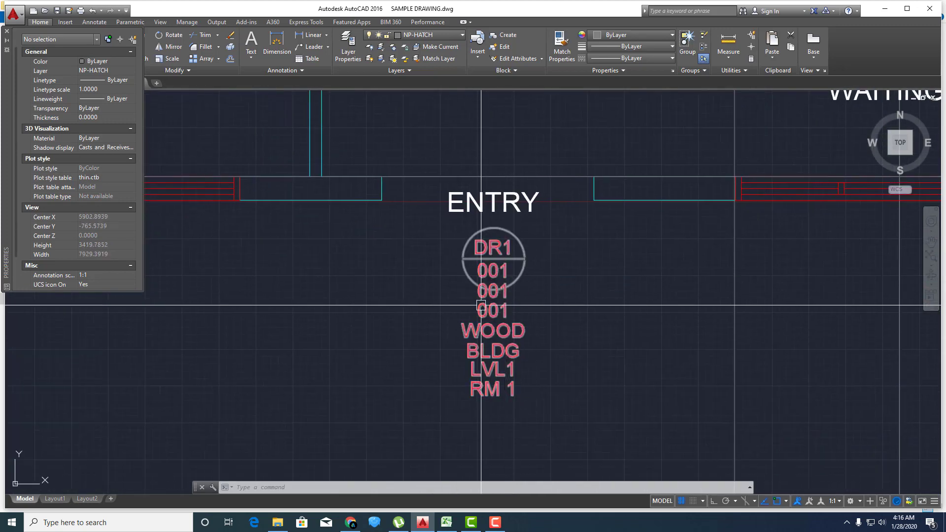
{"action": "mouse_move", "coordinate": [517, 296]}
{"action": "middle_mouse_down"}
{"action": "mouse_move", "coordinate": [498, 278]}
{"action": "mouse_move", "coordinate": [499, 296]}
{"action": "middle_mouse_up"}
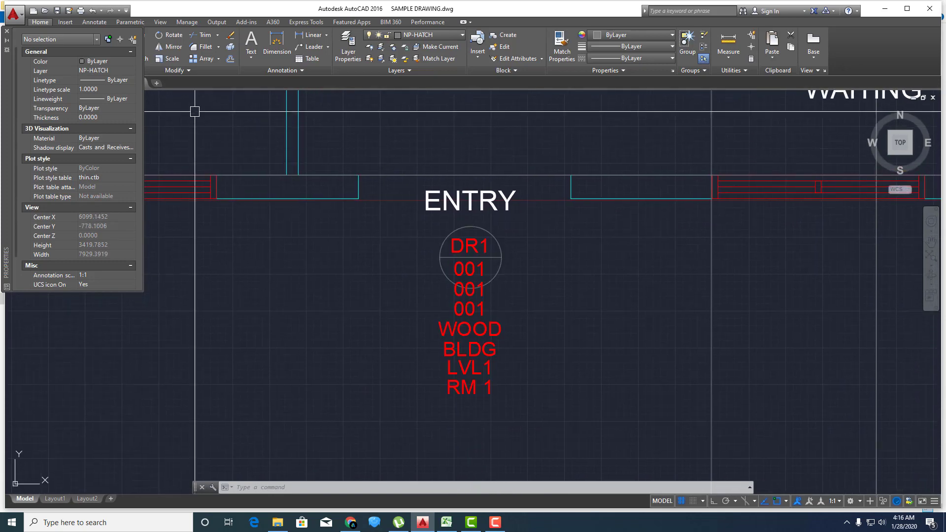
- Close the Properties palette and open the Block Attribute Manager for the door block
{"action": "left_click", "coordinate": [8, 31]}
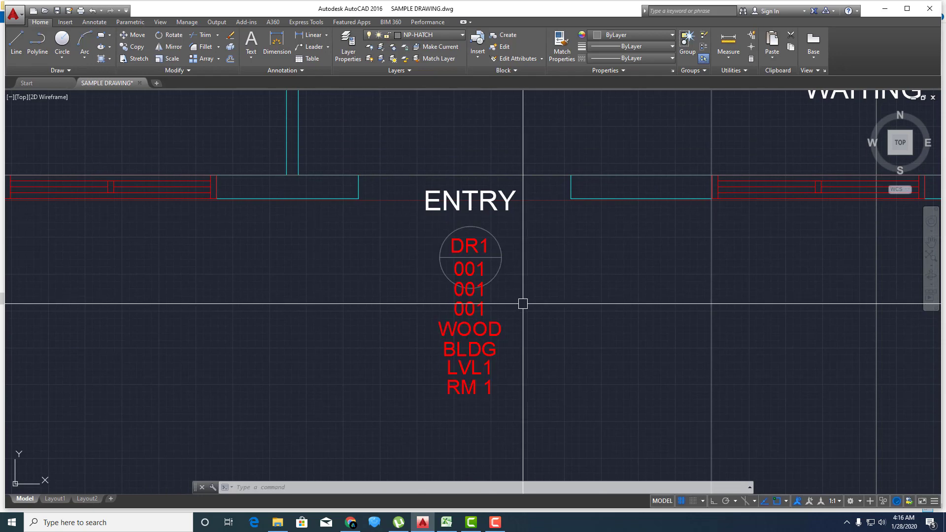
{"action": "left_click", "coordinate": [65, 22]}
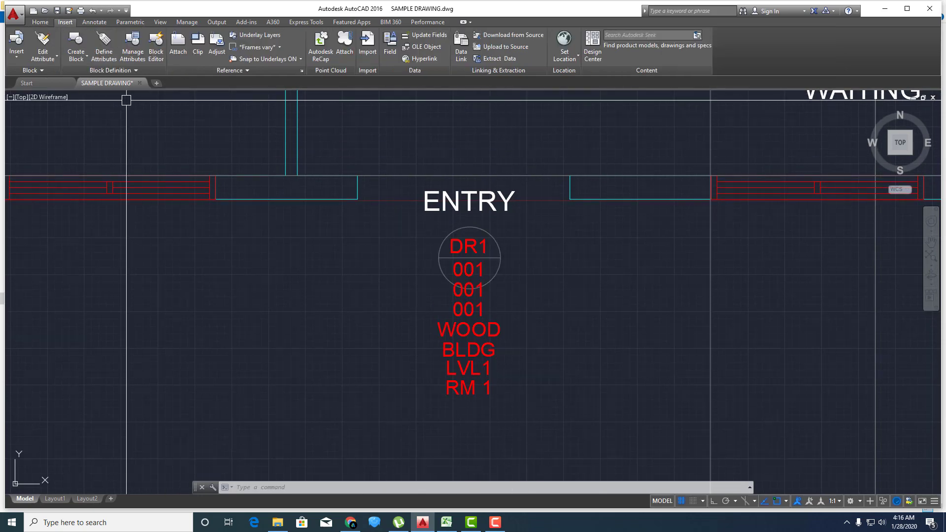
{"action": "left_click", "coordinate": [140, 52]}
{"action": "left_click_drag", "start_coordinate": [500, 198], "coordinate": [314, 146]}
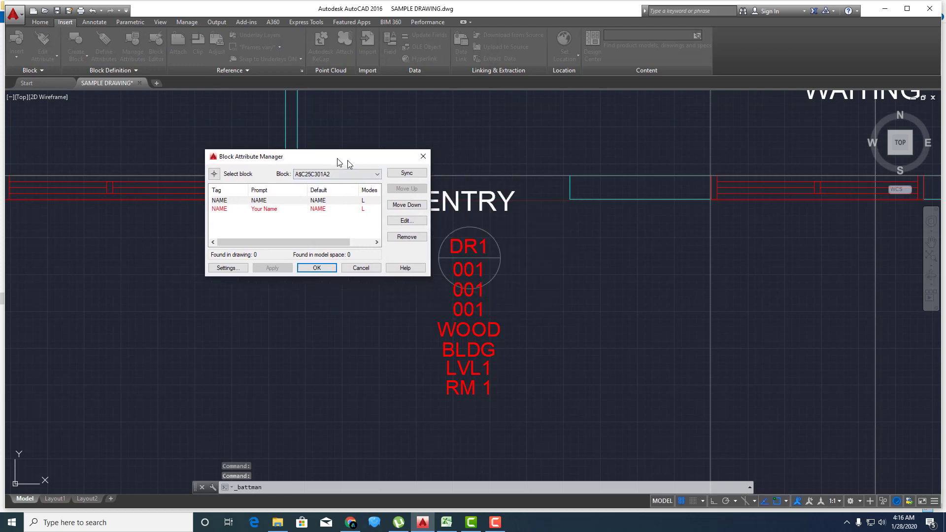
{"action": "left_click", "coordinate": [316, 165]}
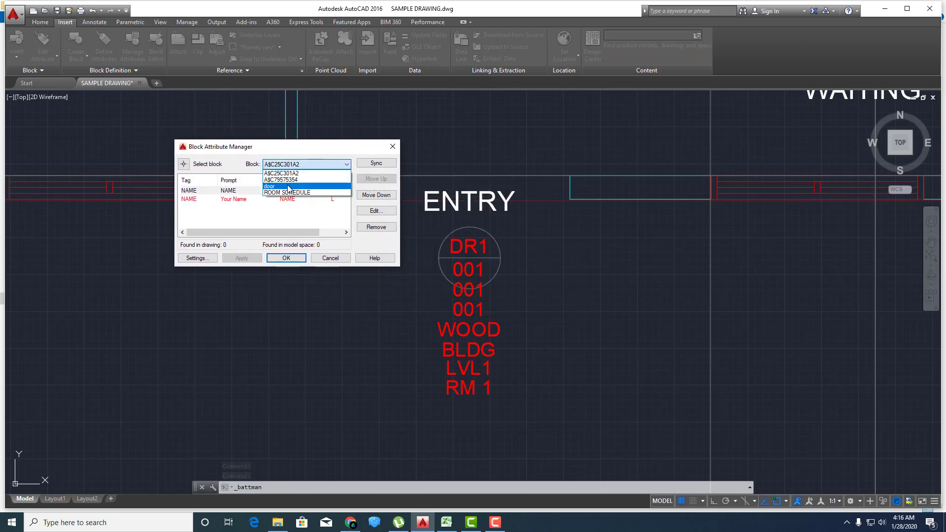
{"action": "left_click", "coordinate": [318, 186]}
- Reposition and enlarge the manager to show all eight attributes, reviewing NAME and NUMBER
{"action": "mouse_move", "coordinate": [290, 146]}
{"action": "left_mouse_down"}
{"action": "mouse_move", "coordinate": [263, 112]}
{"action": "mouse_move", "coordinate": [237, 102]}
{"action": "left_mouse_up"}
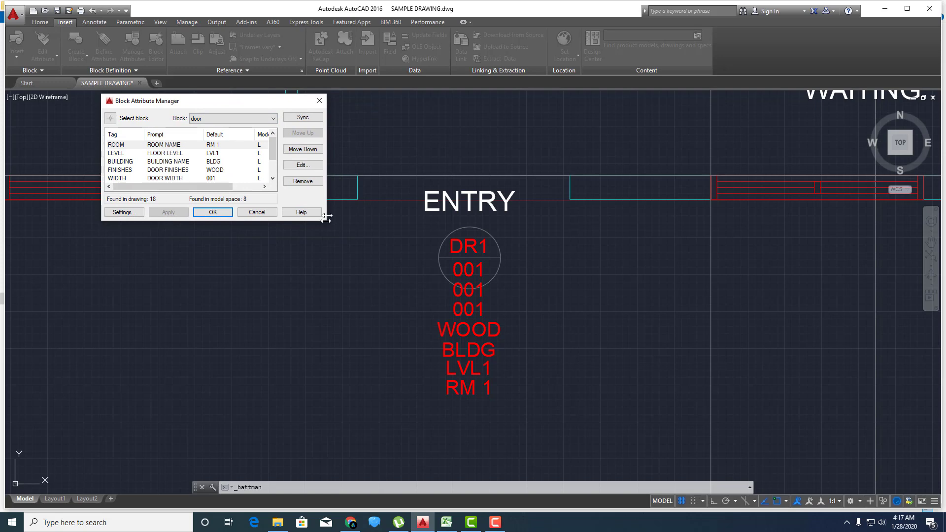
{"action": "left_click_drag", "start_coordinate": [267, 221], "coordinate": [266, 296]}
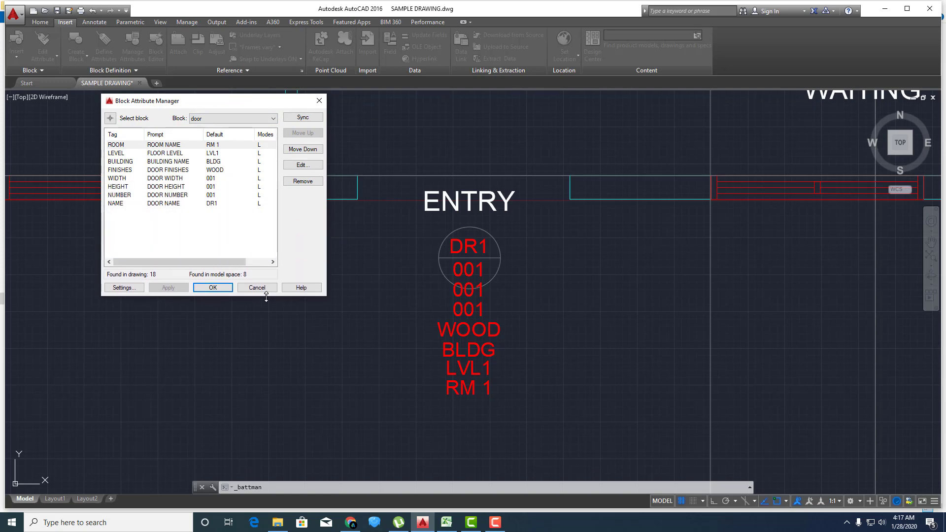
{"action": "left_click_drag", "start_coordinate": [250, 105], "coordinate": [235, 104]}
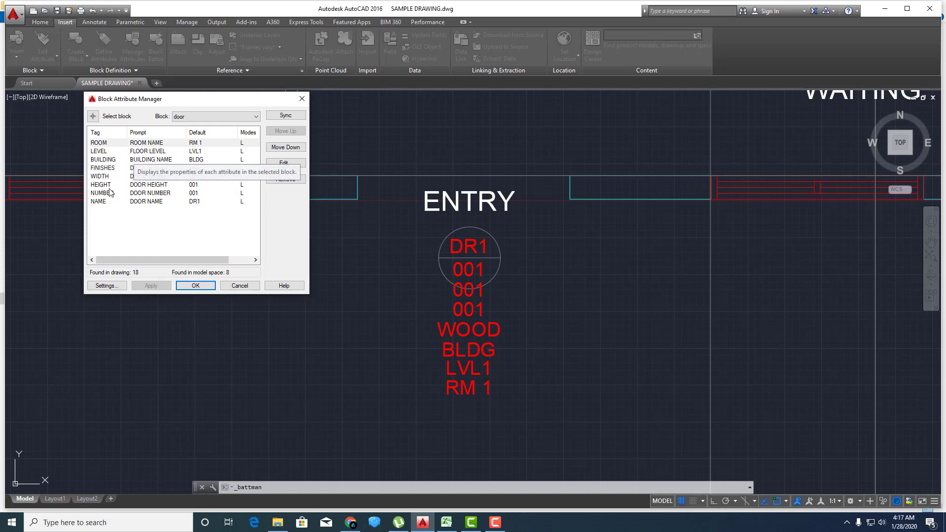
{"action": "left_click", "coordinate": [99, 203]}
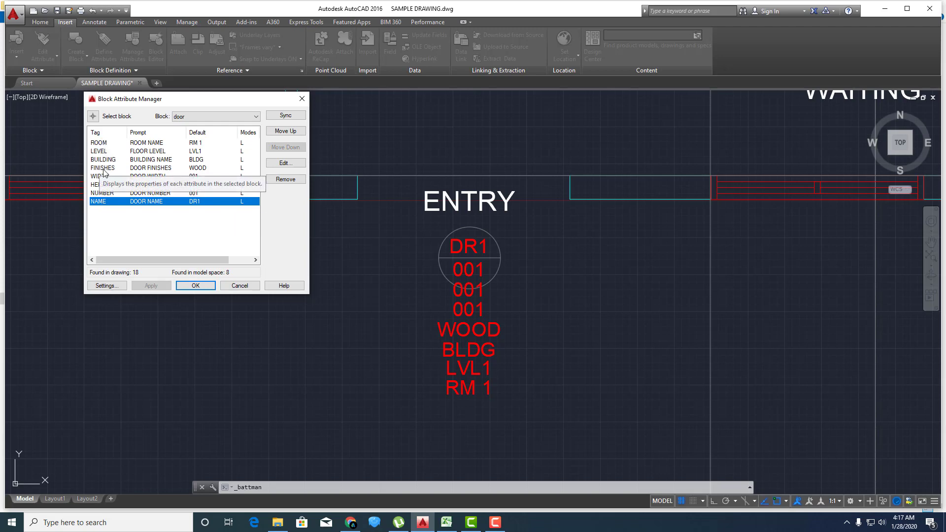
{"action": "left_click", "coordinate": [140, 221]}
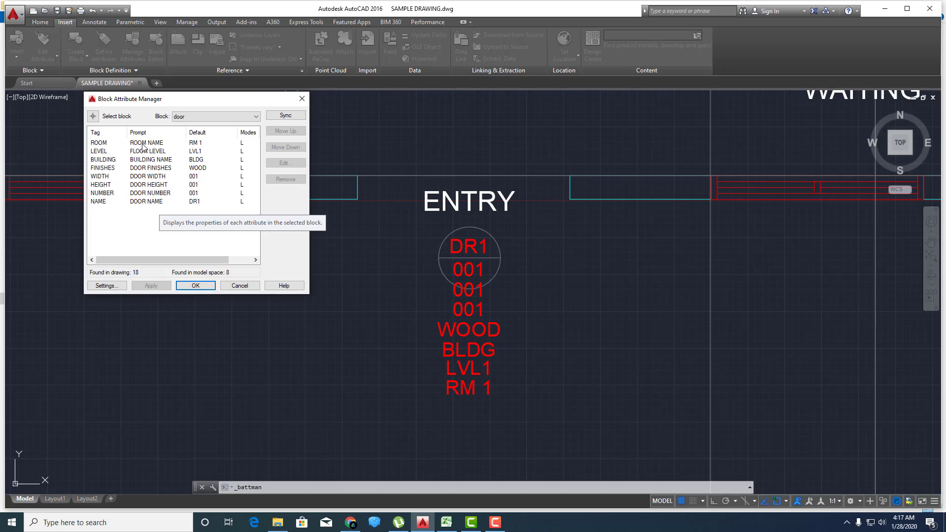
{"action": "left_click", "coordinate": [105, 193]}
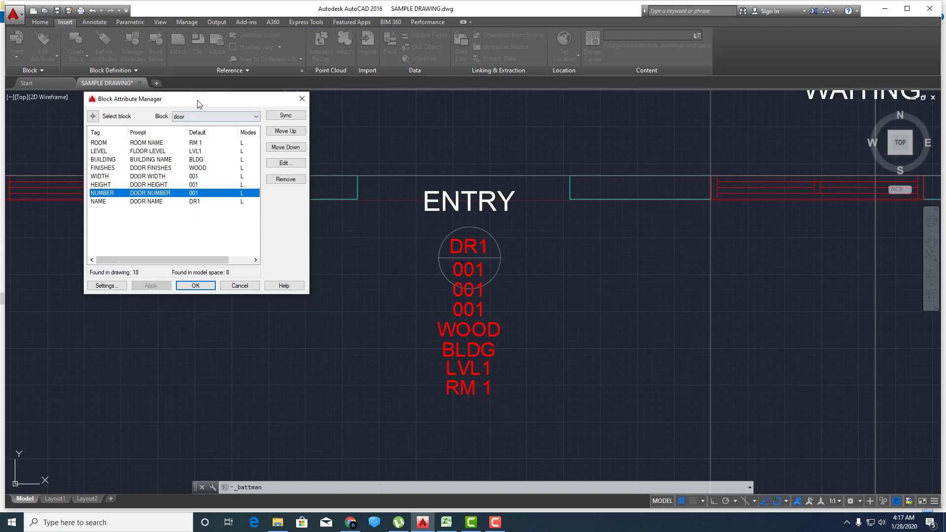
{"action": "left_click_drag", "start_coordinate": [198, 99], "coordinate": [191, 111]}
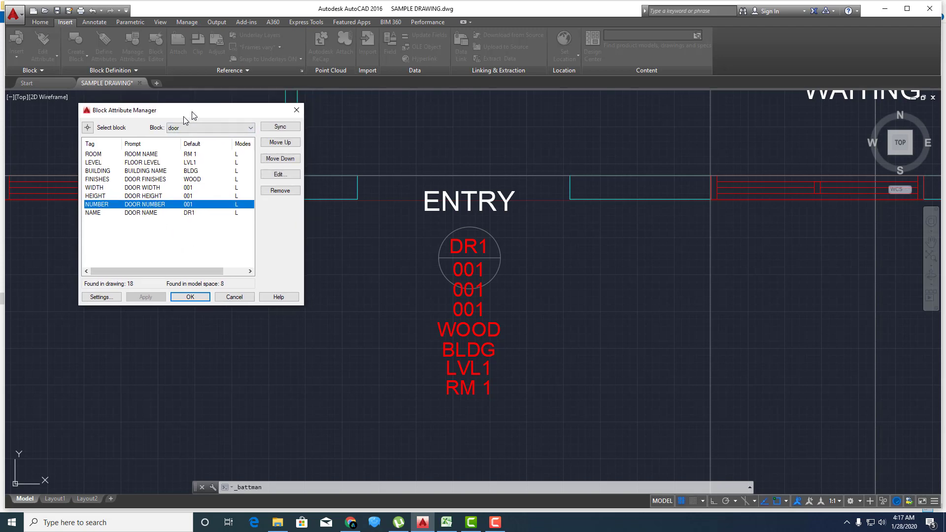
- Make the door block's HEIGHT, WIDTH and BUILDING attributes invisible
{"action": "left_click", "coordinate": [105, 197]}
{"action": "left_click", "coordinate": [275, 175]}
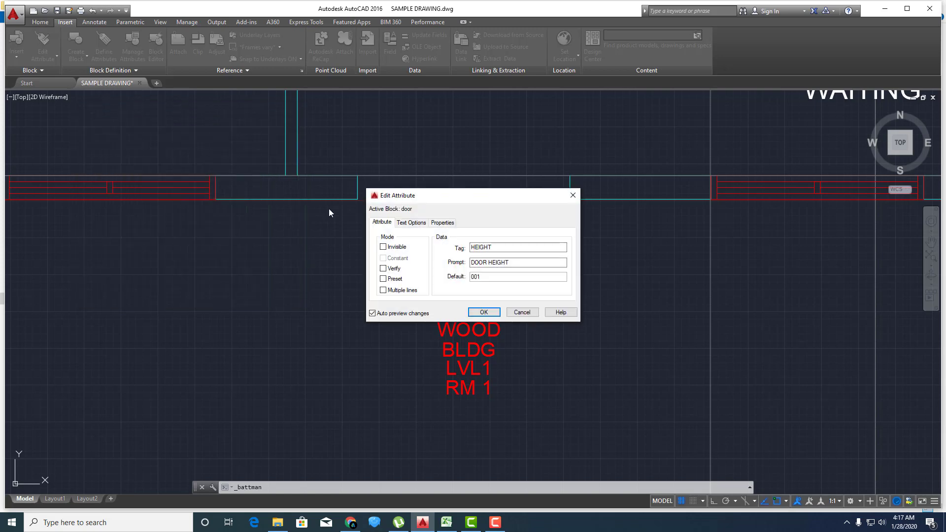
{"action": "left_click", "coordinate": [384, 247]}
{"action": "left_click", "coordinate": [484, 312]}
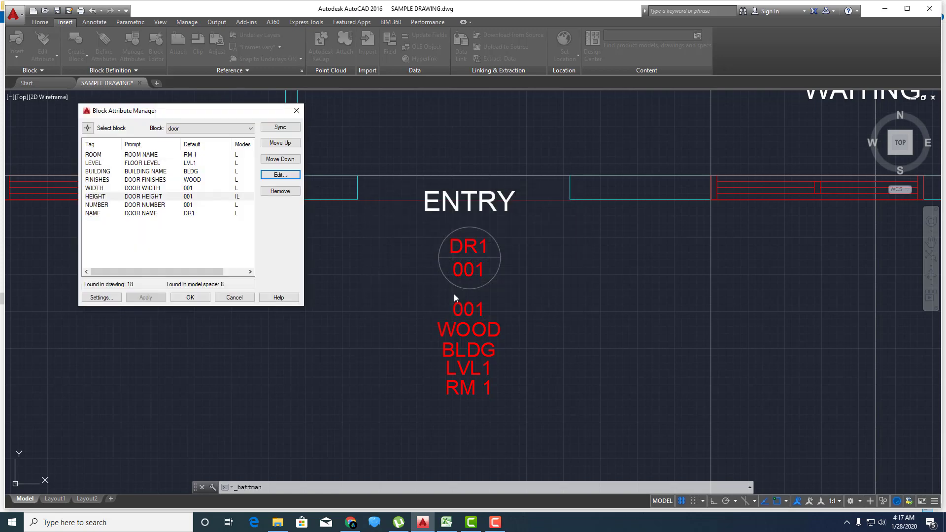
{"action": "left_click", "coordinate": [148, 189]}
{"action": "left_click", "coordinate": [271, 176]}
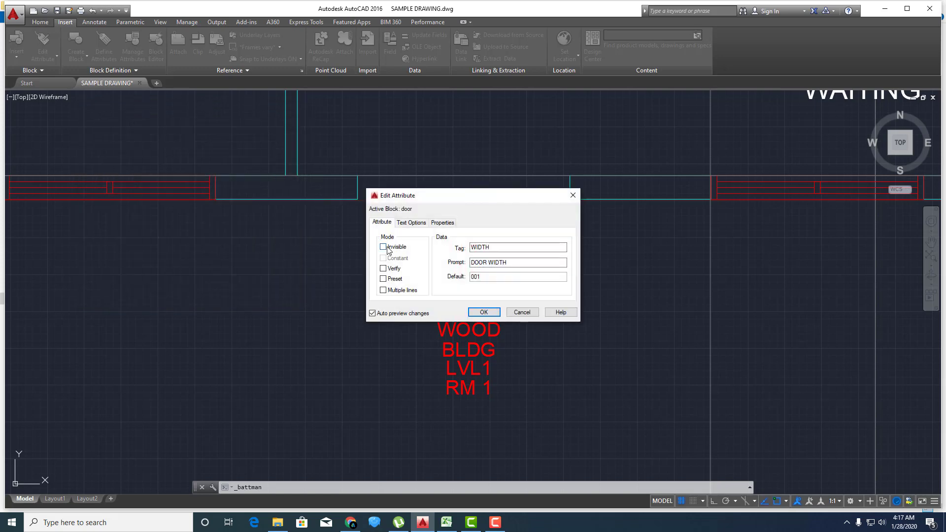
{"action": "left_click", "coordinate": [484, 312]}
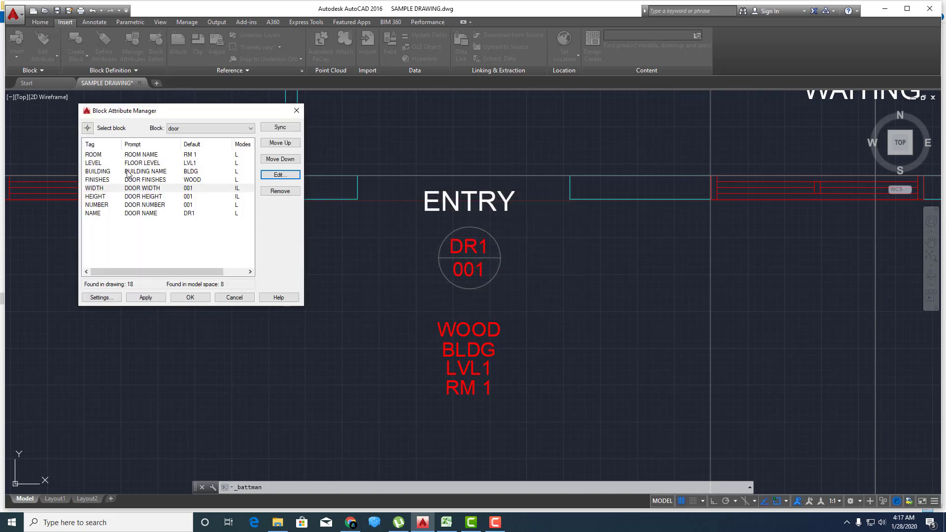
{"action": "left_click", "coordinate": [97, 171]}
{"action": "left_click", "coordinate": [273, 175]}
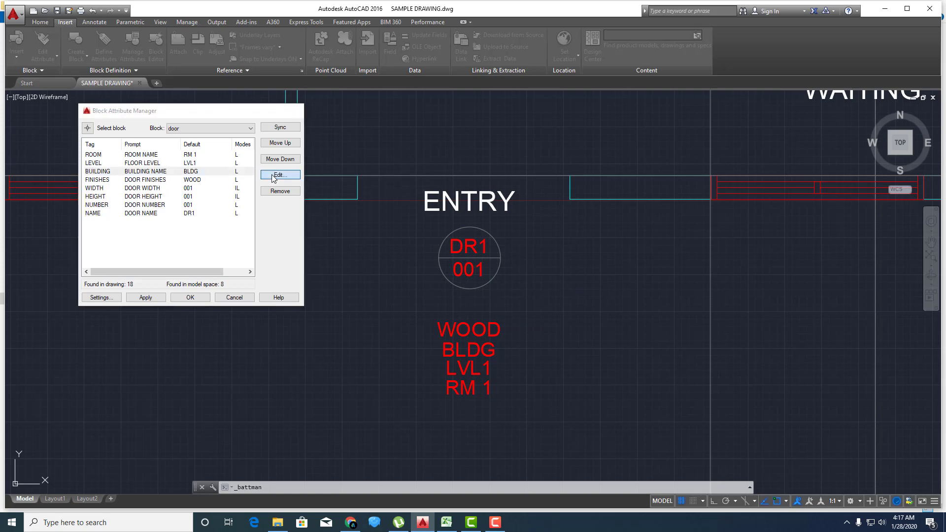
{"action": "left_click", "coordinate": [383, 246]}
{"action": "left_click", "coordinate": [484, 312]}
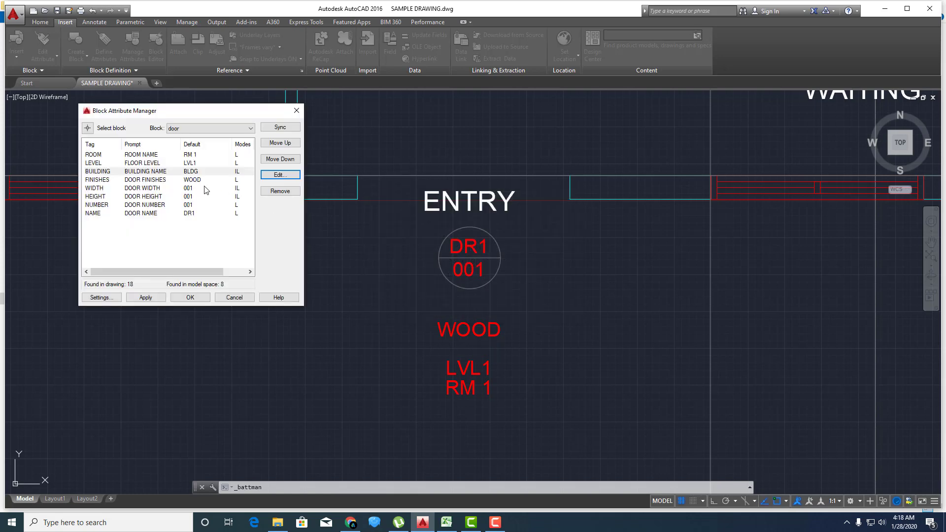
- Make the LEVEL and ROOM attributes invisible
{"action": "left_click", "coordinate": [130, 163]}
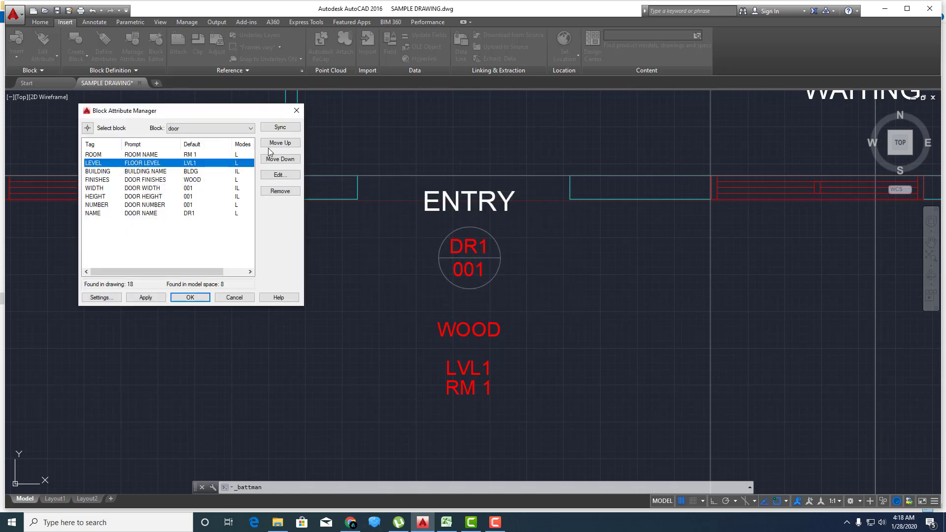
{"action": "left_click", "coordinate": [274, 175]}
{"action": "left_click", "coordinate": [383, 247]}
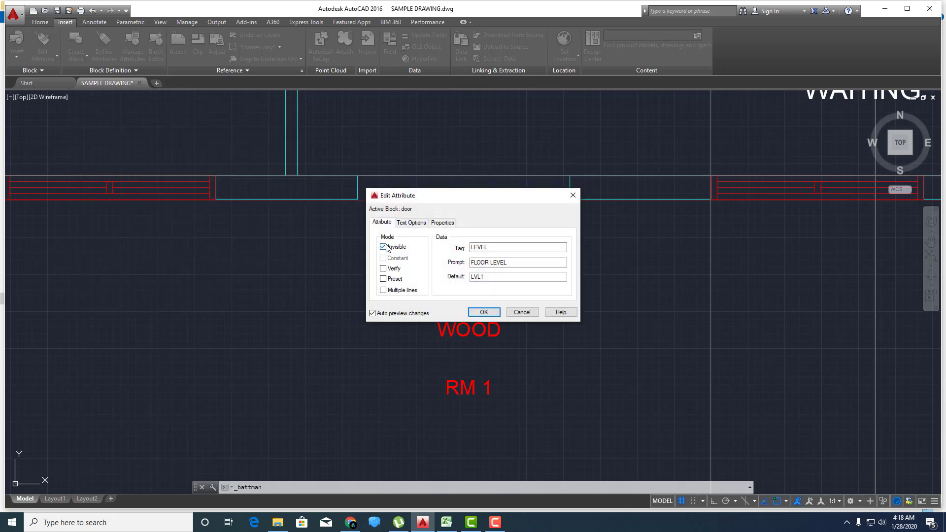
{"action": "left_click", "coordinate": [484, 313]}
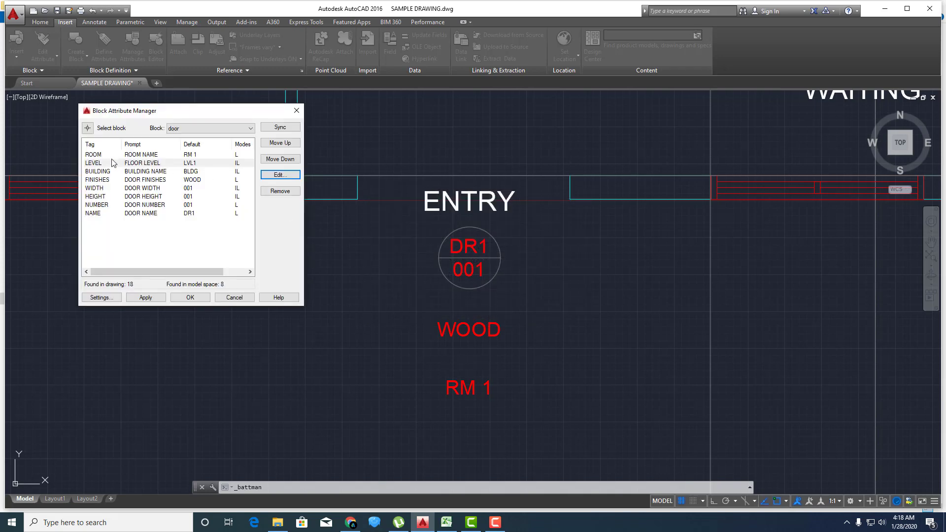
{"action": "left_click", "coordinate": [107, 155]}
{"action": "left_click", "coordinate": [276, 176]}
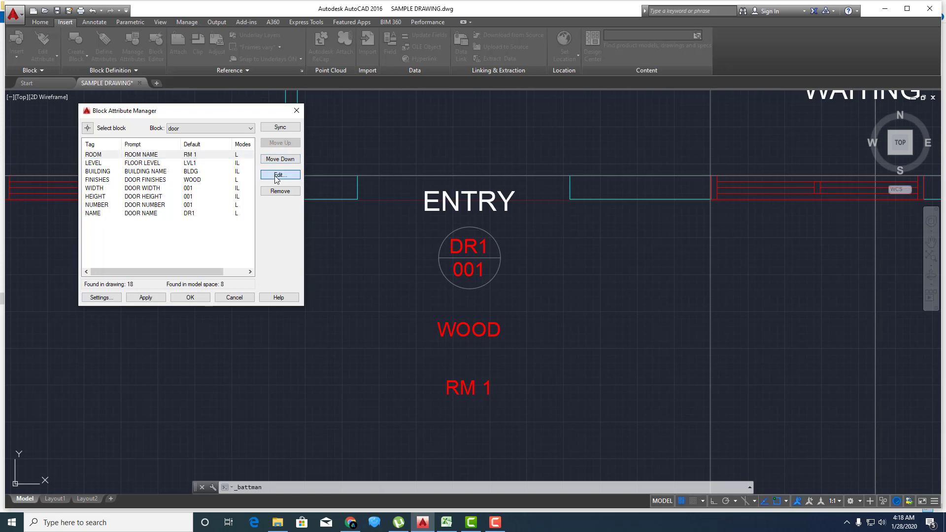
{"action": "left_click", "coordinate": [384, 247]}
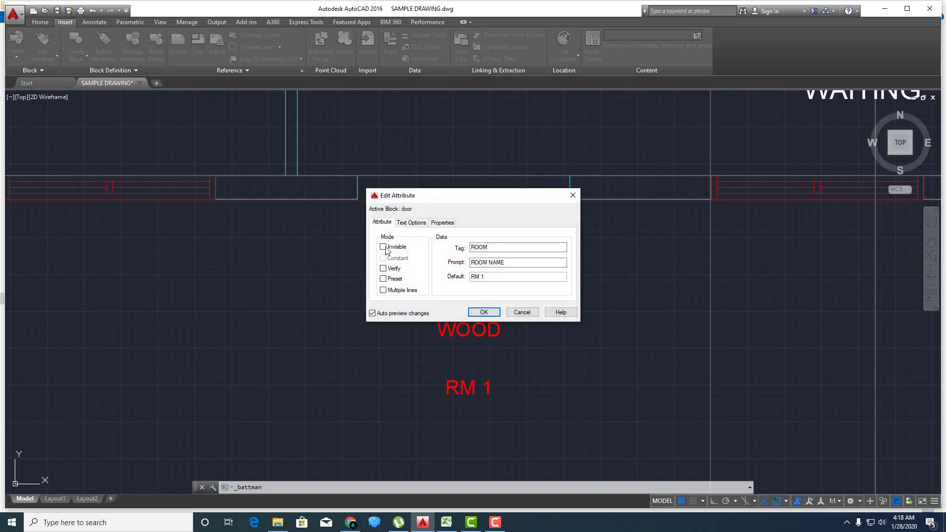
{"action": "left_click", "coordinate": [484, 312]}
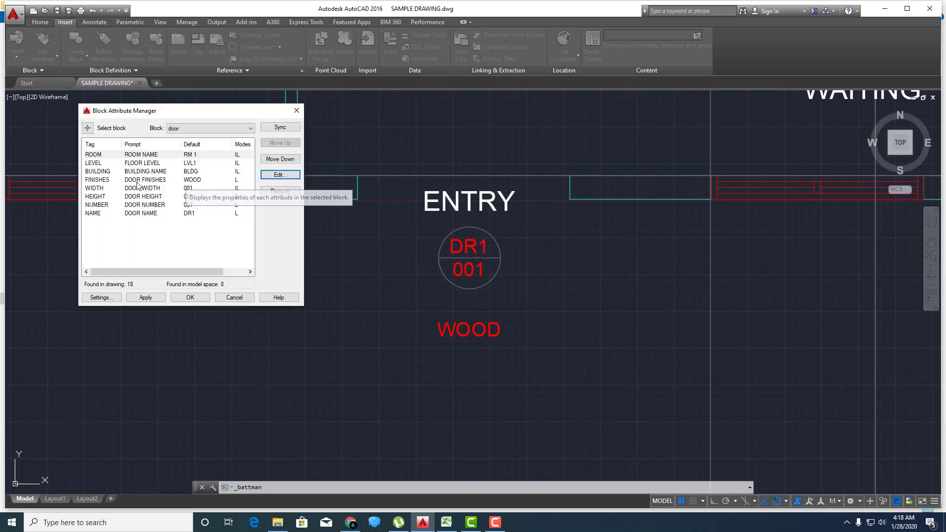
- Make FINISHES invisible, then apply the changes to the door block
{"action": "left_click", "coordinate": [187, 180]}
{"action": "left_click", "coordinate": [275, 174]}
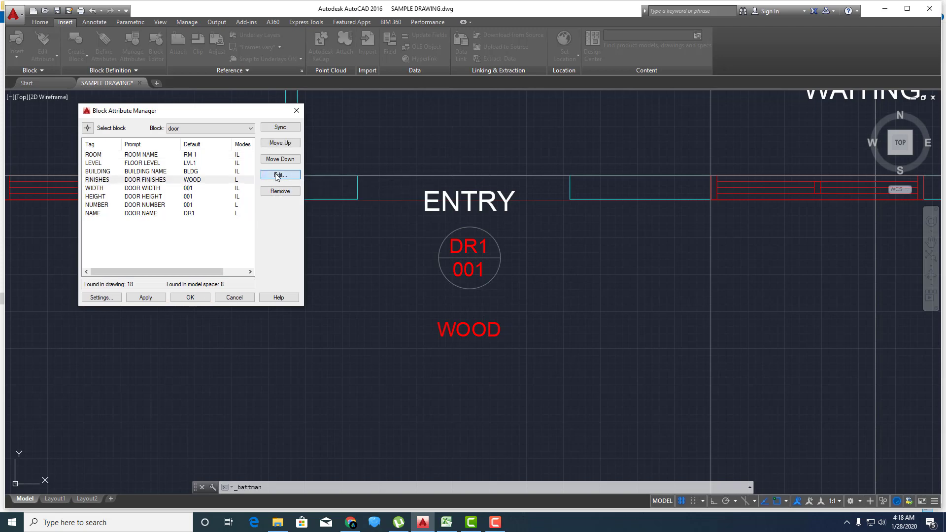
{"action": "left_click", "coordinate": [384, 247]}
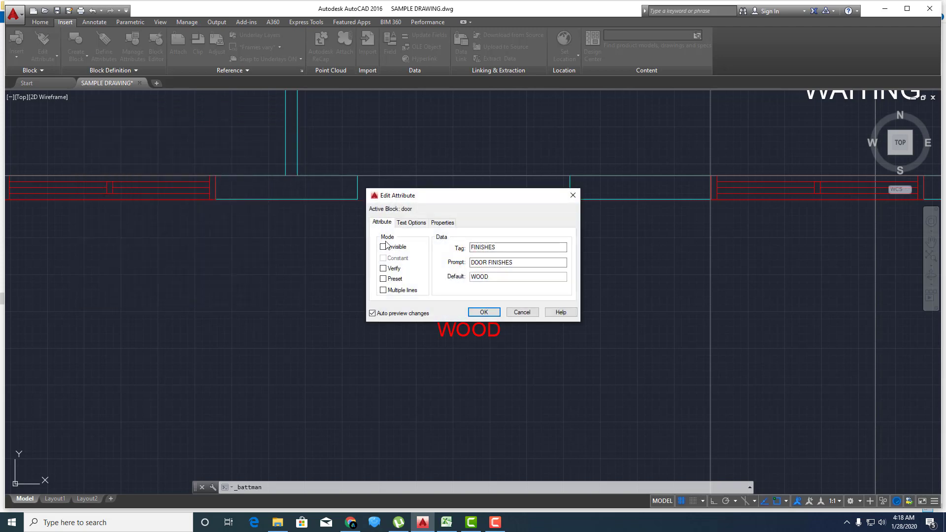
{"action": "left_click", "coordinate": [484, 312]}
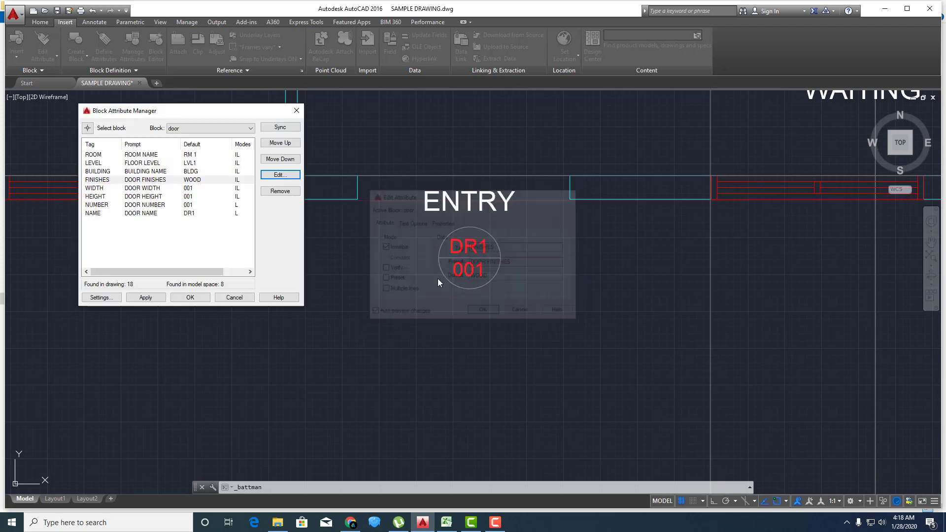
{"action": "left_click", "coordinate": [145, 297]}
{"action": "left_click", "coordinate": [187, 297]}
- Create a new layer named DOOR TAG using the LA layer manager
{"action": "scroll", "coordinate": [493, 266], "scroll_direction": "down", "scroll_amount": 1}
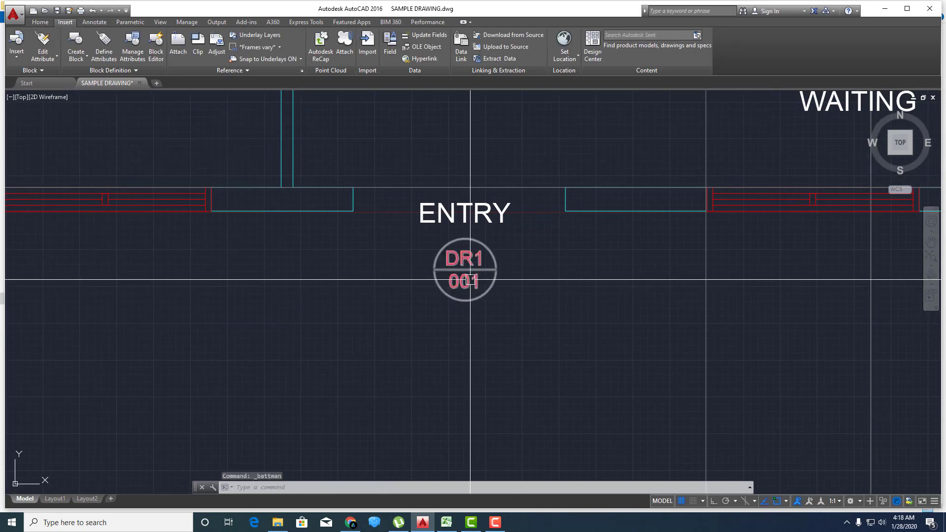
{"action": "scroll", "coordinate": [468, 285], "scroll_direction": "up", "scroll_amount": 3}
{"action": "scroll", "coordinate": [468, 303], "scroll_direction": "down", "scroll_amount": 4}
{"action": "scroll", "coordinate": [468, 310], "scroll_direction": "up", "scroll_amount": 2}
{"action": "scroll", "coordinate": [468, 311], "scroll_direction": "down", "scroll_amount": 2}
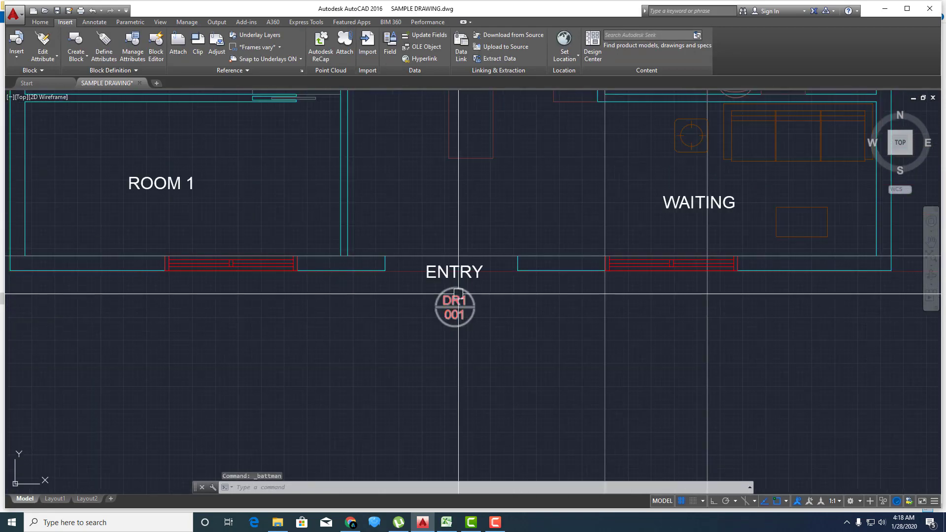
{"action": "type", "text": "LA"}
{"action": "key", "text": "Return"}
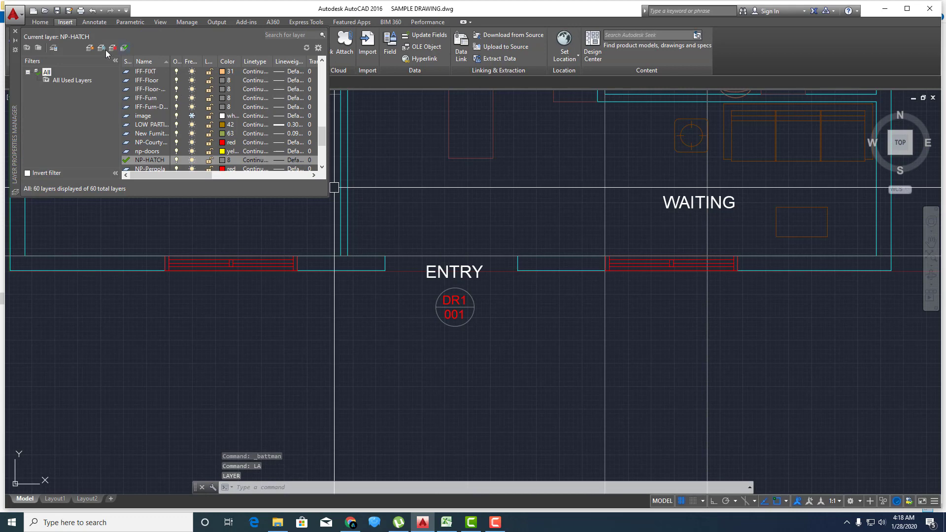
{"action": "left_click", "coordinate": [90, 49]}
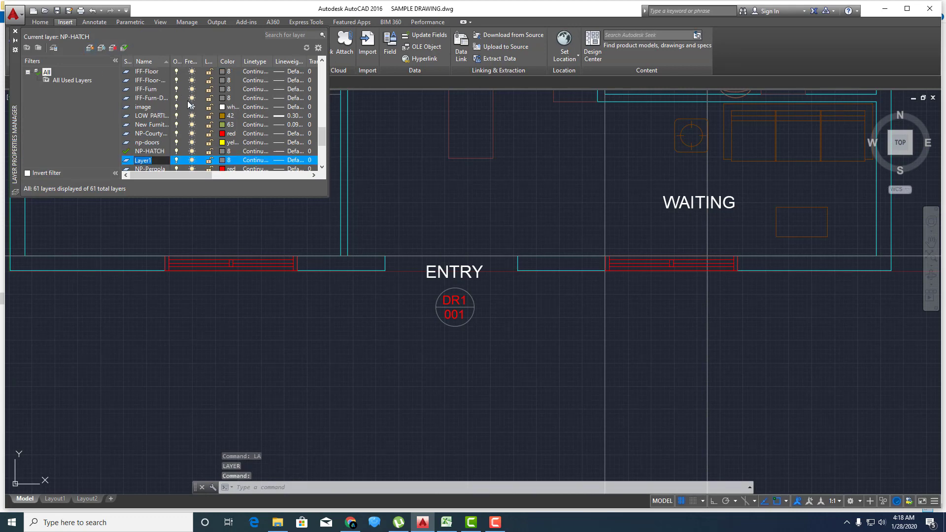
{"action": "type", "text": "DOOR TAG"}
- Set the DOOR TAG layer's colour to yellow and close the layer manager
{"action": "left_click", "coordinate": [225, 162]}
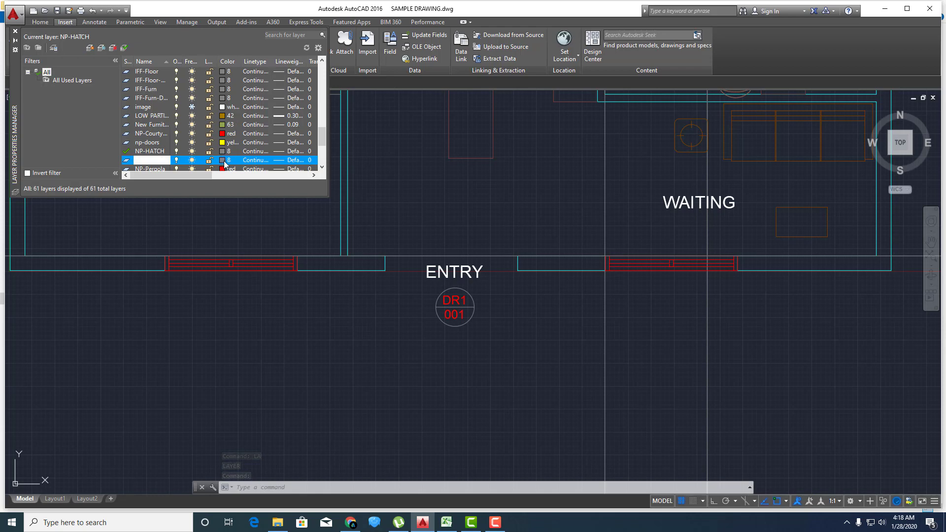
{"action": "left_click", "coordinate": [407, 282]}
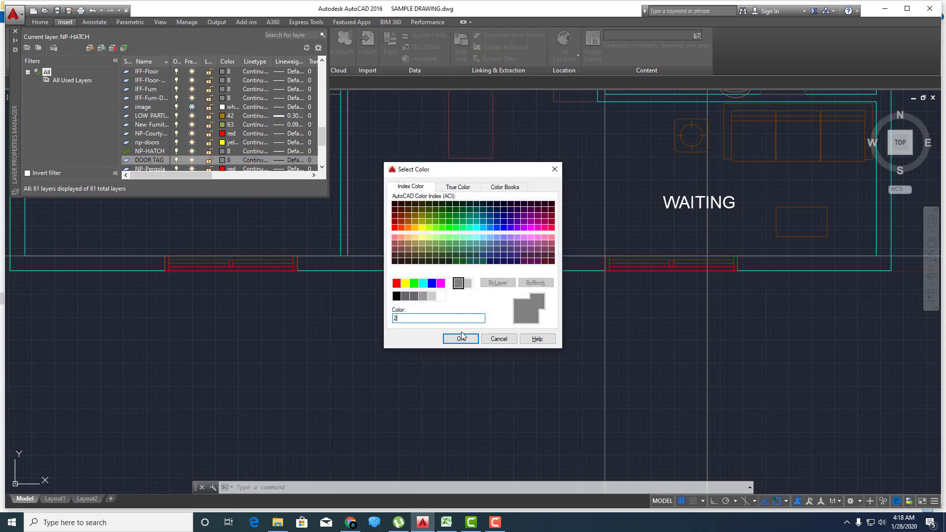
{"action": "left_click", "coordinate": [460, 337]}
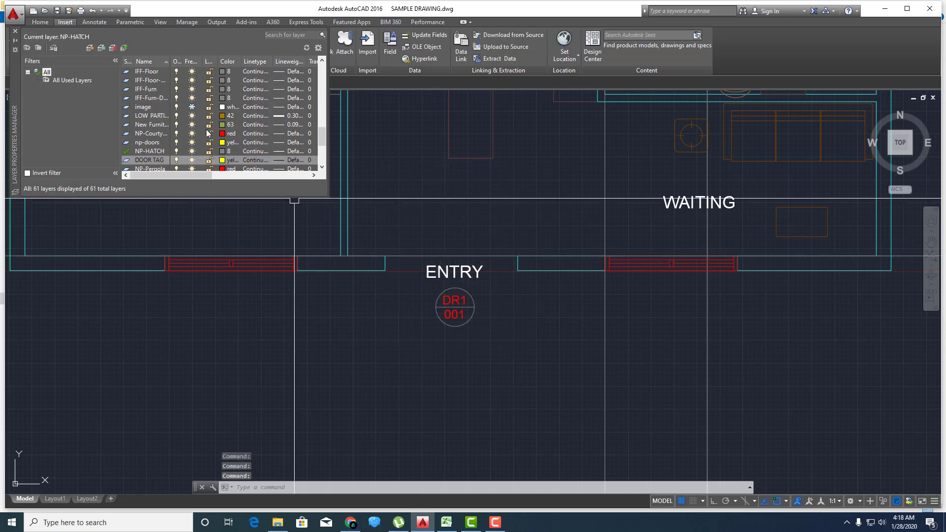
{"action": "left_click", "coordinate": [16, 33]}
{"action": "left_click", "coordinate": [454, 303]}
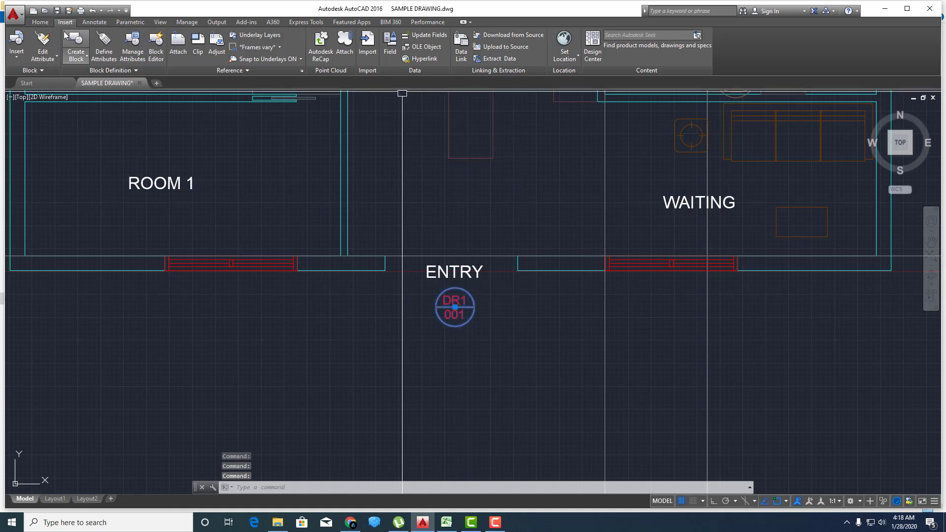
- Move the DR1/001 door tag onto the yellow DOOR TAG layer
{"action": "left_click", "coordinate": [41, 22]}
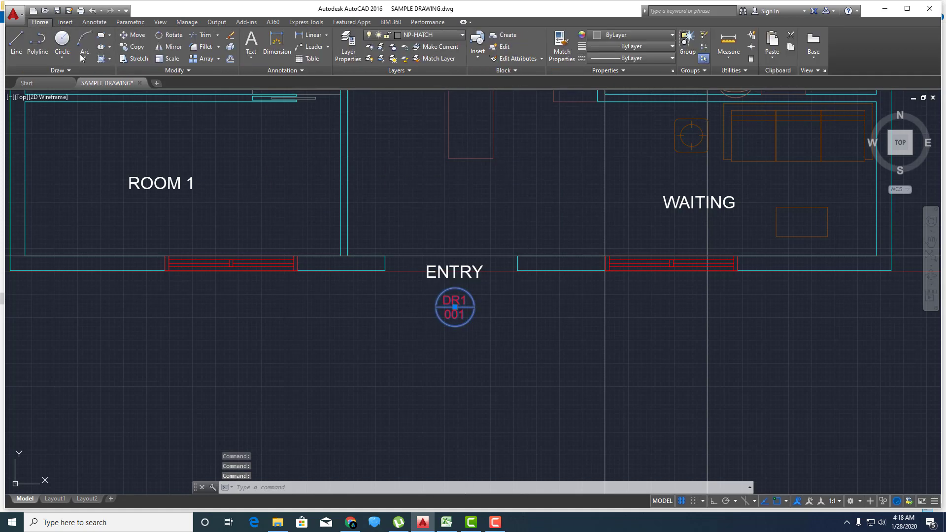
{"action": "left_click", "coordinate": [442, 36]}
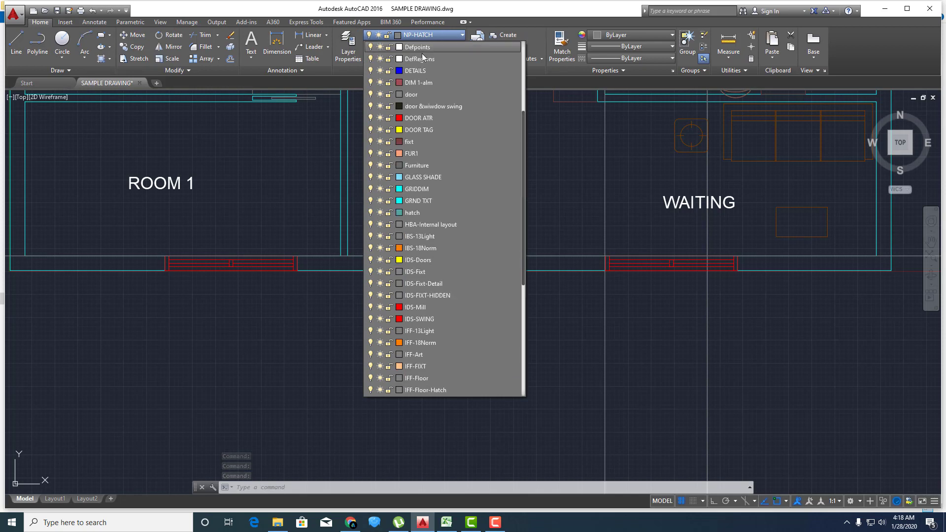
{"action": "left_click", "coordinate": [427, 129]}
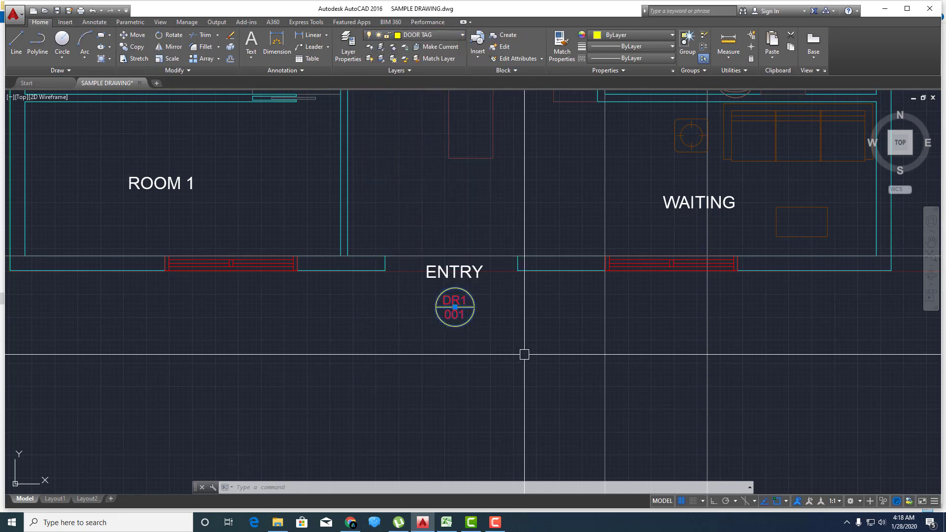
{"action": "key", "text": "Escape"}
{"action": "key", "text": "Escape"}
{"action": "scroll", "coordinate": [473, 325], "scroll_direction": "down", "scroll_amount": 3}
{"action": "scroll", "coordinate": [525, 276], "scroll_direction": "up", "scroll_amount": 1}
{"action": "scroll", "coordinate": [578, 301], "scroll_direction": "up", "scroll_amount": 1}
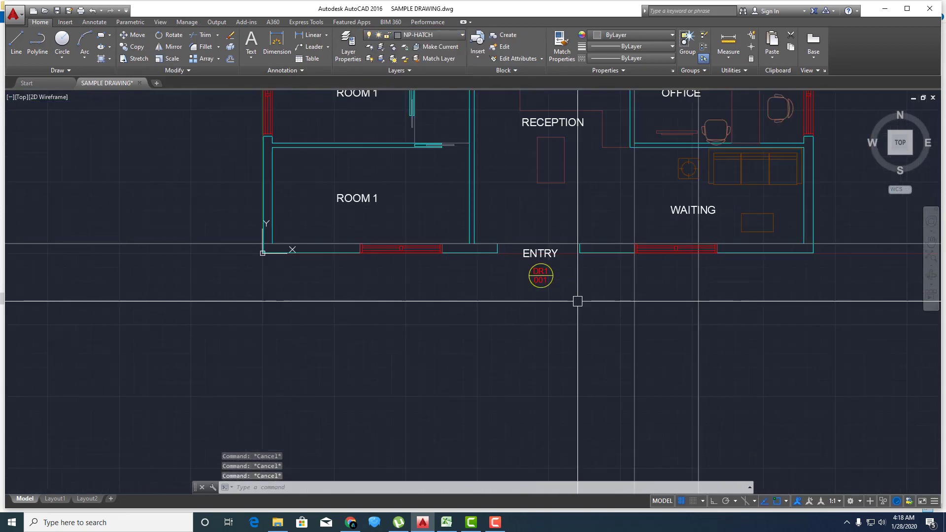
{"action": "middle_click_drag", "start_coordinate": [577, 301], "coordinate": [541, 347]}
- Erase four stray construction lines with a window selection
{"action": "type", "text": "e"}
{"action": "key", "text": "Return"}
{"action": "left_click", "coordinate": [688, 365]}
{"action": "left_click", "coordinate": [579, 359]}
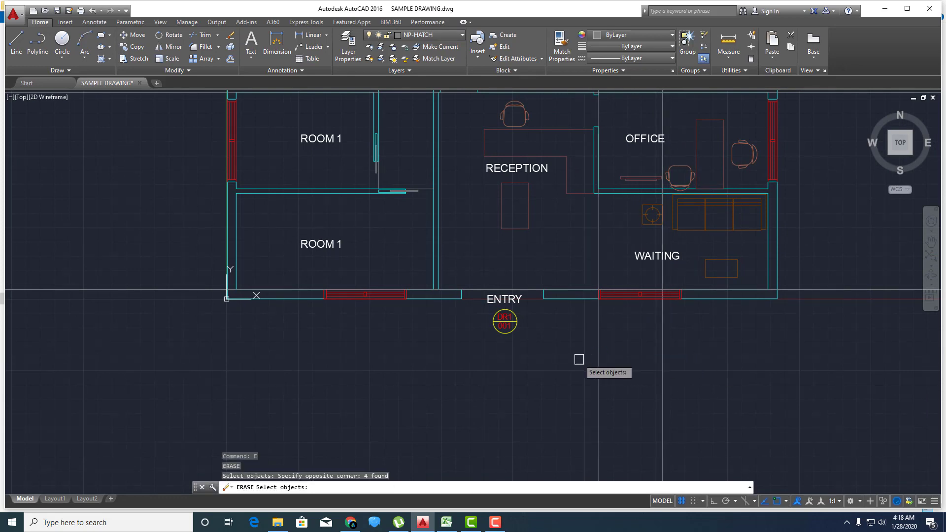
{"action": "key", "text": "Return"}
{"action": "scroll", "coordinate": [549, 348], "scroll_direction": "down", "scroll_amount": 3}
- Erase the remaining construction lines and pan back to the ENTRY tag
{"action": "key", "text": "Return"}
{"action": "left_click", "coordinate": [693, 186]}
{"action": "key", "text": "Return"}
{"action": "scroll", "coordinate": [523, 350], "scroll_direction": "up", "scroll_amount": 3}
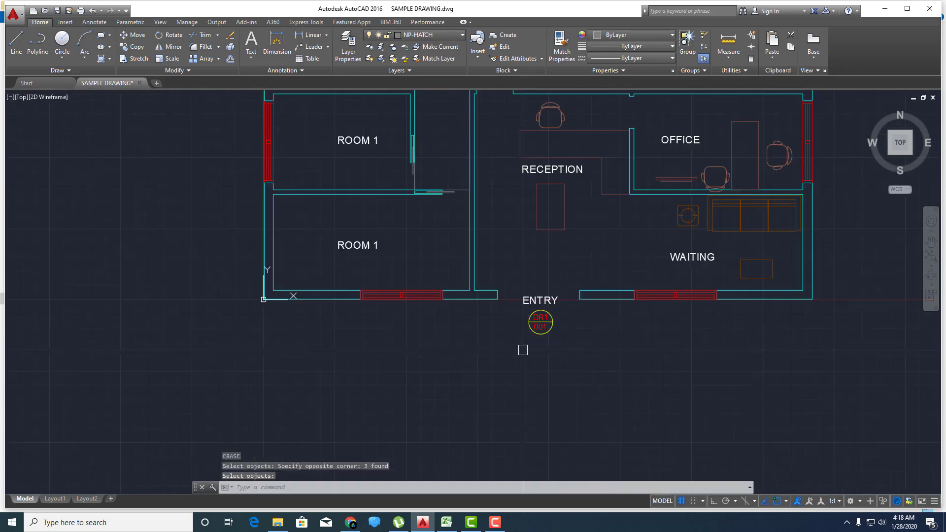
{"action": "scroll", "coordinate": [566, 317], "scroll_direction": "up", "scroll_amount": 4}
{"action": "mouse_move", "coordinate": [551, 320]}
{"action": "middle_mouse_down"}
{"action": "mouse_move", "coordinate": [483, 356]}
{"action": "mouse_move", "coordinate": [490, 365]}
{"action": "middle_mouse_up"}
{"action": "scroll", "coordinate": [541, 329], "scroll_direction": "down", "scroll_amount": 2}
{"action": "scroll", "coordinate": [507, 344], "scroll_direction": "up", "scroll_amount": 2}
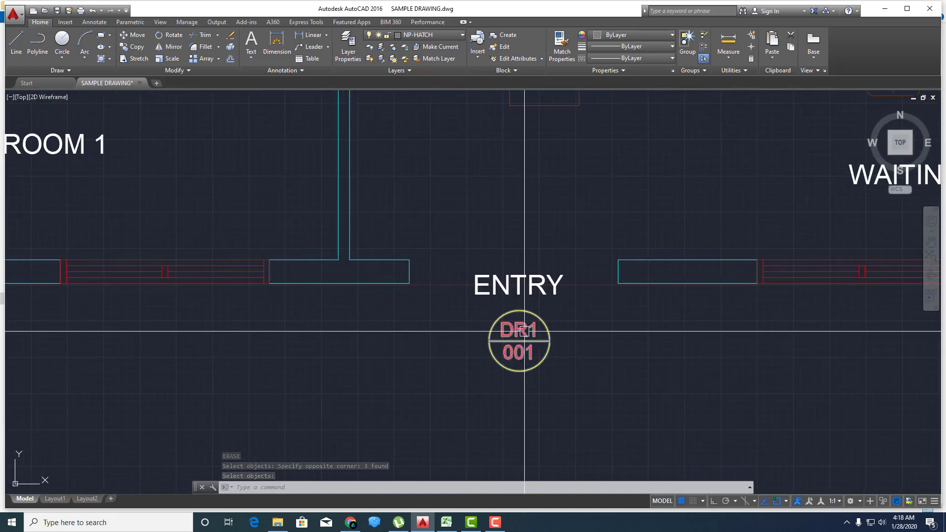
- Open the tag's attribute editor and set WIDTH to 1600 and HEIGHT to 2100
{"action": "double_click", "coordinate": [524, 331]}
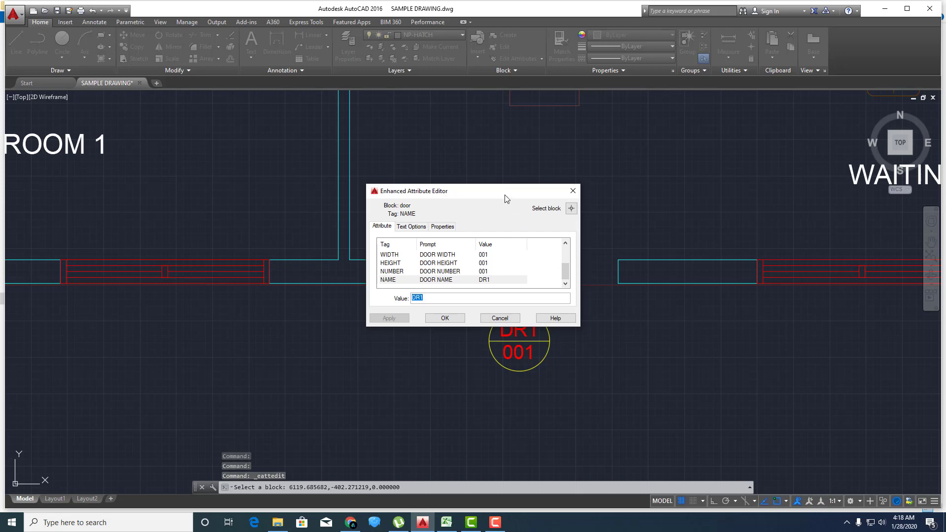
{"action": "left_click_drag", "start_coordinate": [506, 198], "coordinate": [299, 172]}
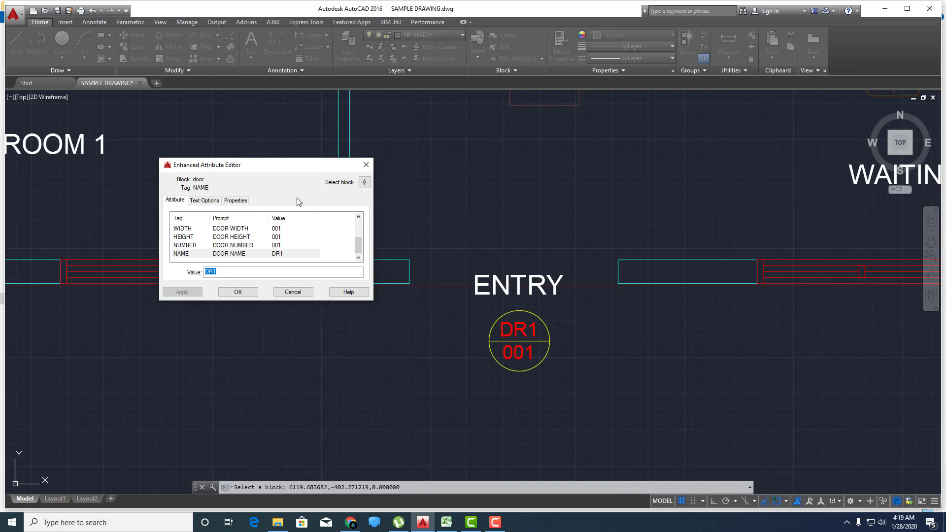
{"action": "left_click_drag", "start_coordinate": [289, 168], "coordinate": [216, 166]}
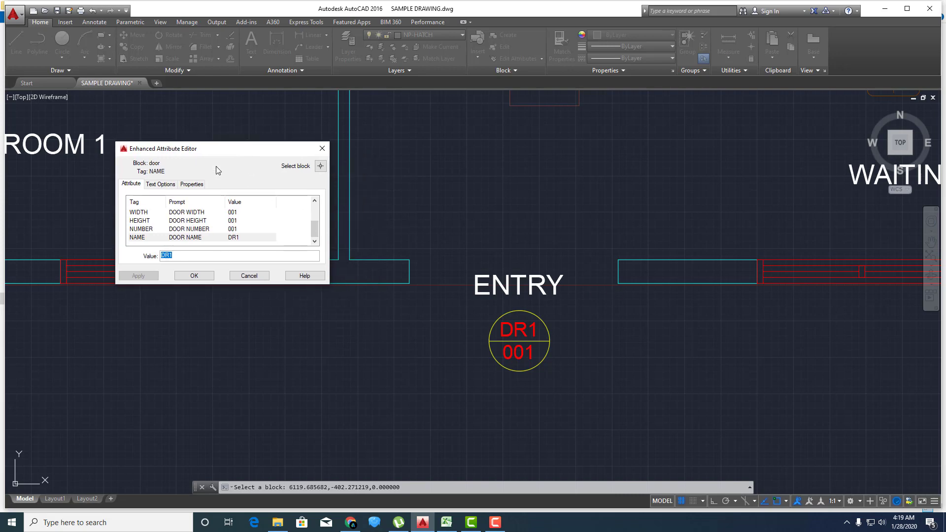
{"action": "left_click", "coordinate": [145, 214]}
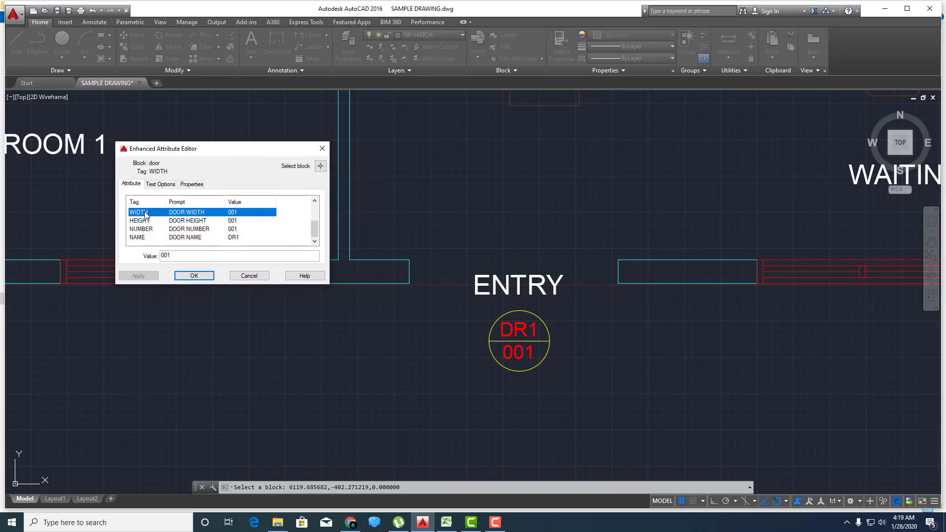
{"action": "left_click", "coordinate": [190, 256]}
{"action": "type", "text": "1600"}
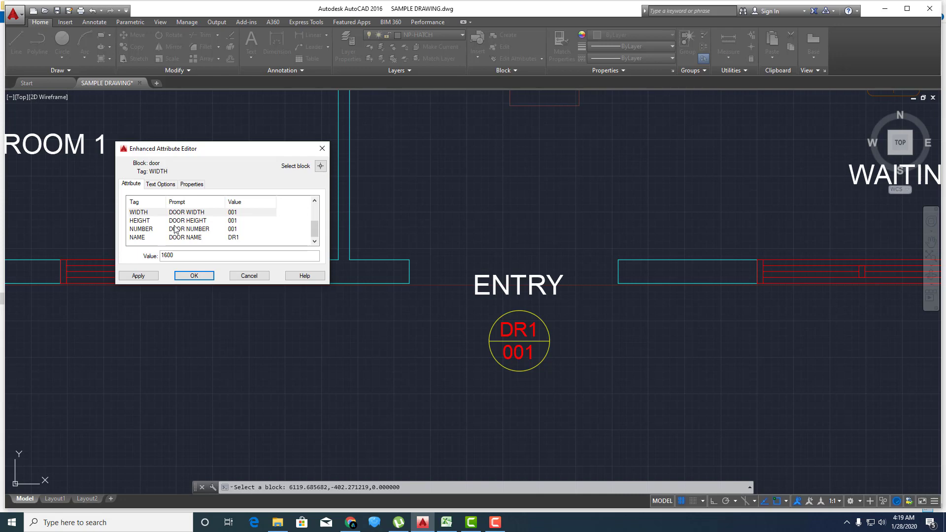
{"action": "left_click", "coordinate": [178, 222]}
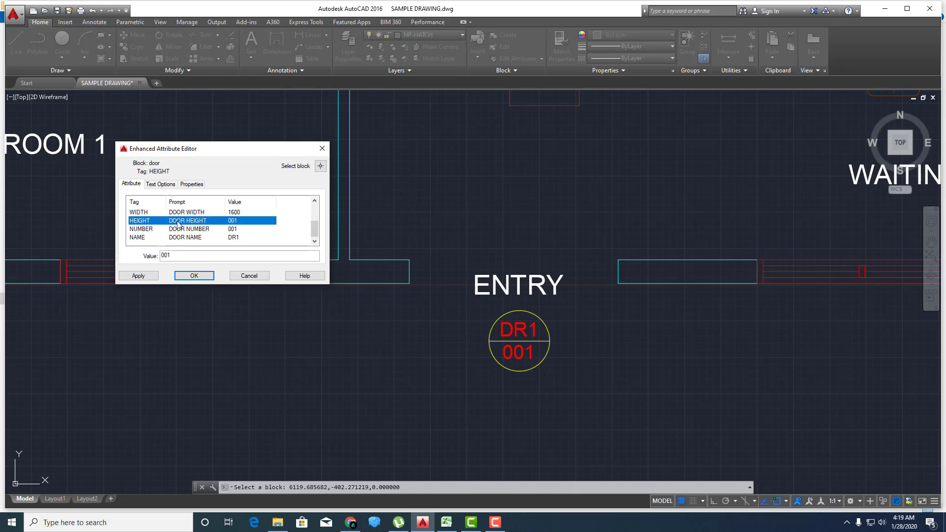
{"action": "double_click", "coordinate": [178, 254]}
{"action": "type", "text": "2100"}
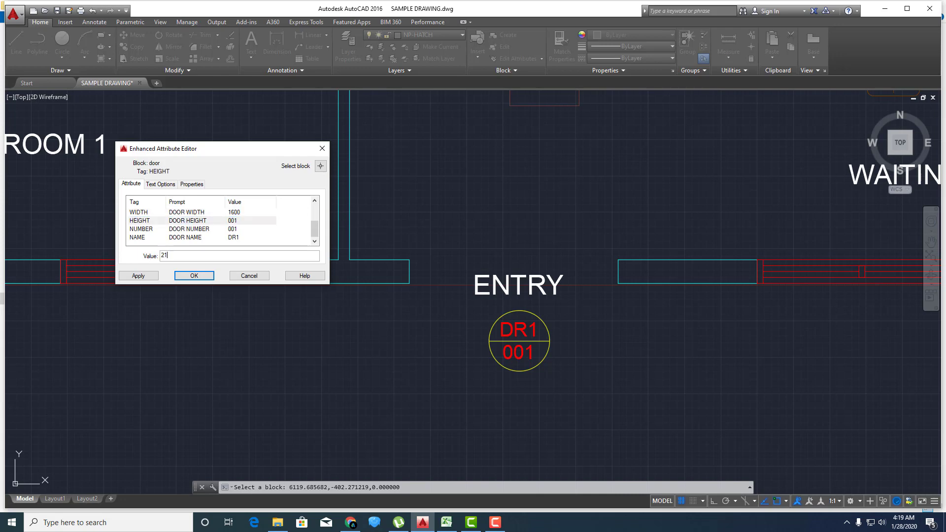
{"action": "left_click", "coordinate": [195, 230]}
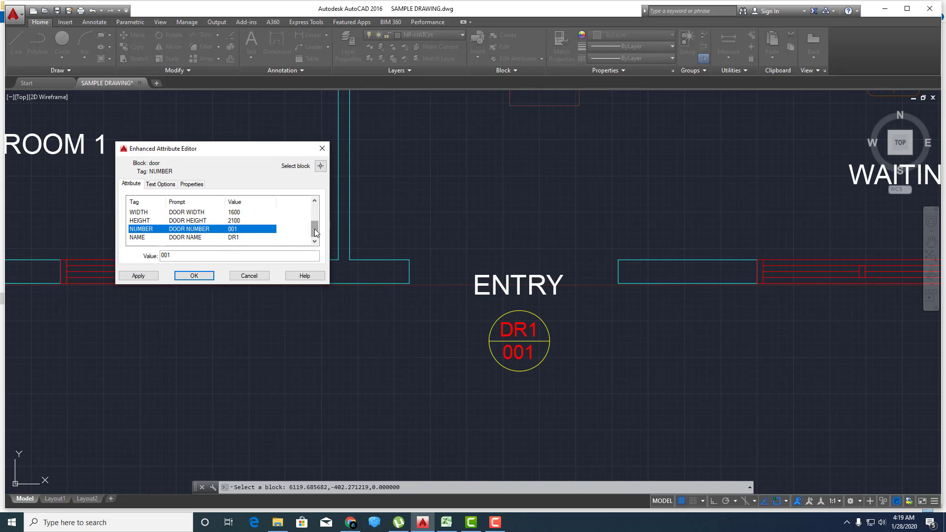
- Check the FINISHES and BUILDING values and set LEVEL to GROUND FLOOR
{"action": "left_click", "coordinate": [315, 201]}
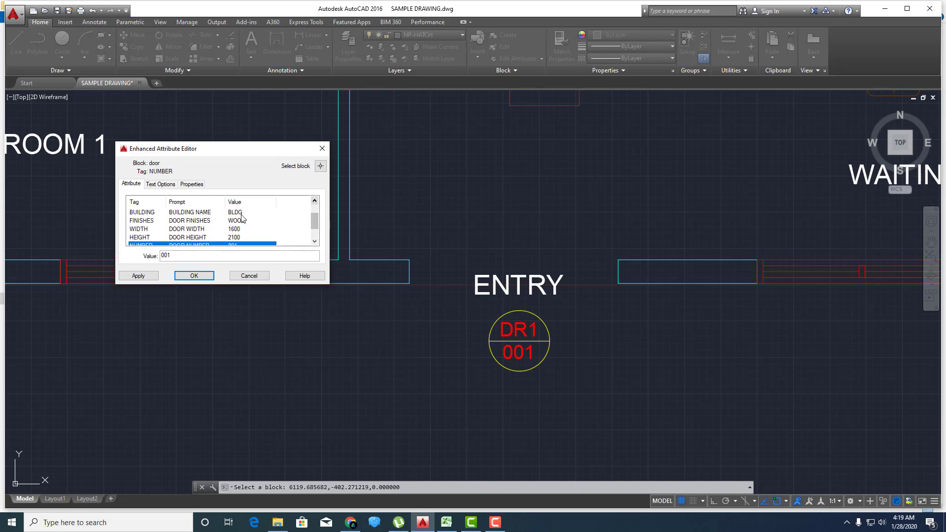
{"action": "left_click", "coordinate": [185, 221]}
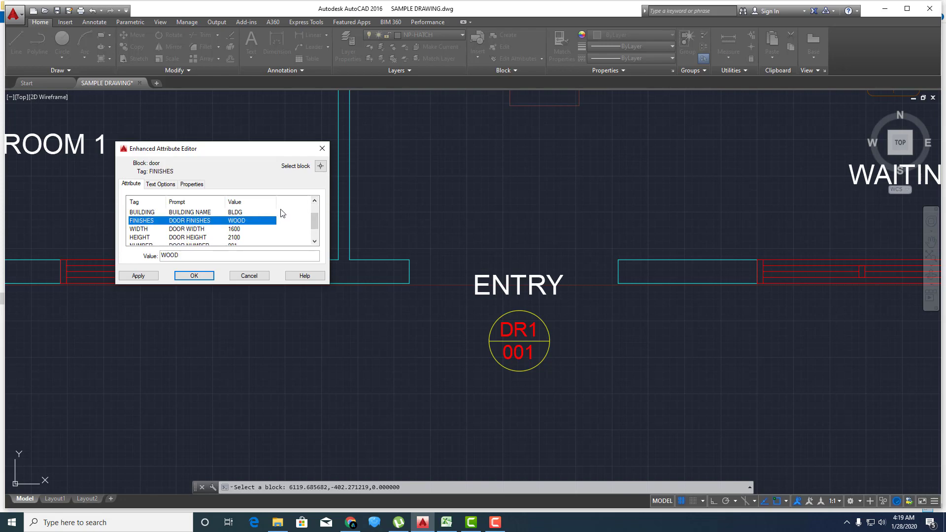
{"action": "left_click", "coordinate": [185, 212]}
{"action": "type", "text": "BLDG SAMPLE"}
{"action": "left_click", "coordinate": [200, 256]}
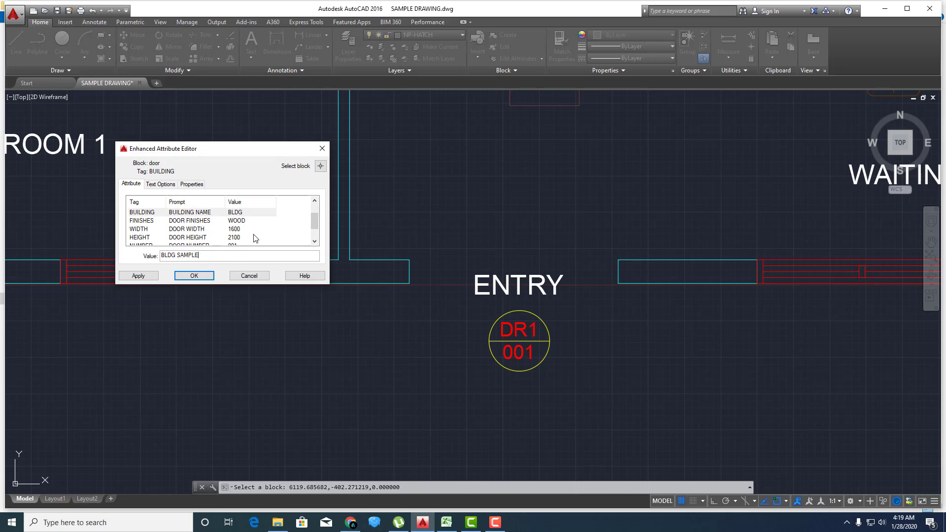
{"action": "left_click", "coordinate": [314, 201]}
{"action": "left_click", "coordinate": [314, 200]}
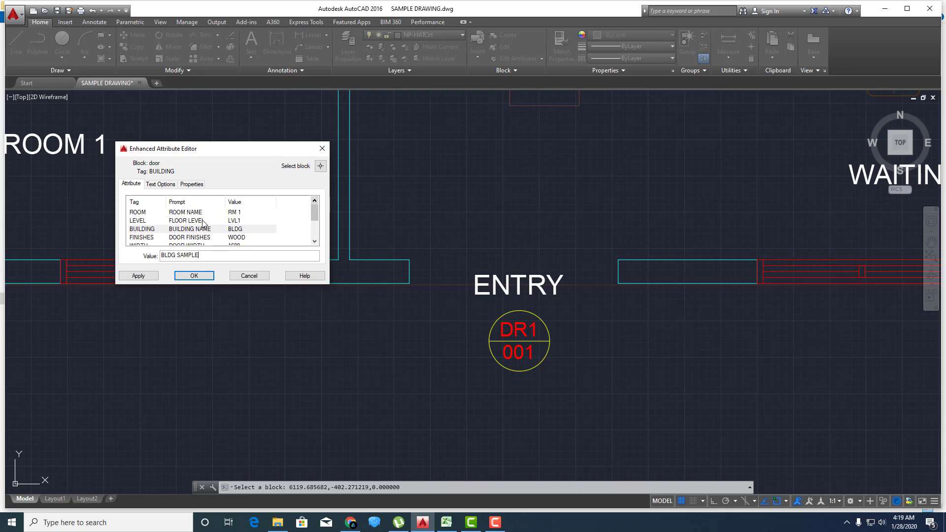
{"action": "left_click", "coordinate": [186, 222]}
{"action": "key", "text": "Tab"}
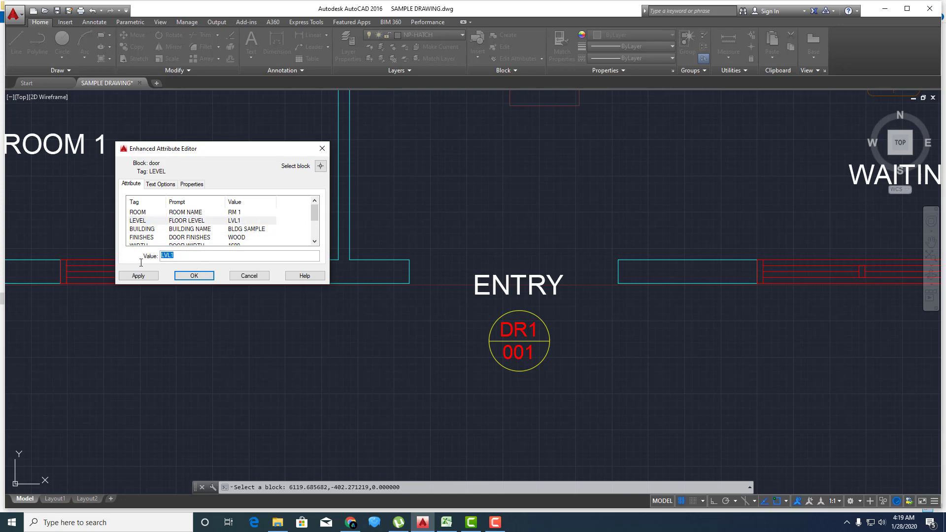
{"action": "type", "text": "GROU"}
{"action": "type", "text": "ND"}
{"action": "type", "text": " FLOOR"}
- Change the ROOM value to RECEPTION
{"action": "left_click", "coordinate": [192, 215]}
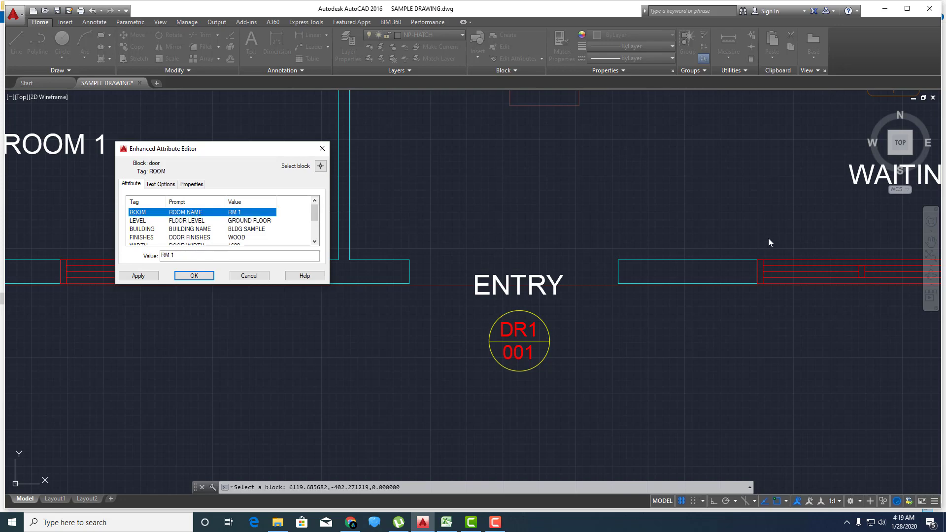
{"action": "left_click", "coordinate": [225, 256]}
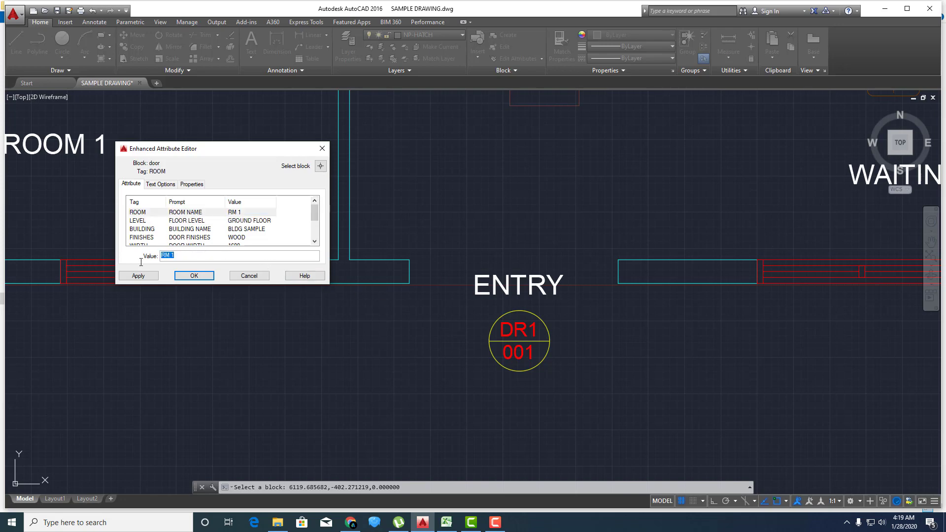
{"action": "type", "text": "WAITI"}
{"action": "key", "text": "BackSpace"}
{"action": "key", "text": "BackSpace"}
{"action": "key", "text": "BackSpace"}
{"action": "type", "text": "RECEP"}
{"action": "type", "text": "TION"}
- Confirm the entry tag's attribute changes and clear any pending command
{"action": "left_click", "coordinate": [194, 276]}
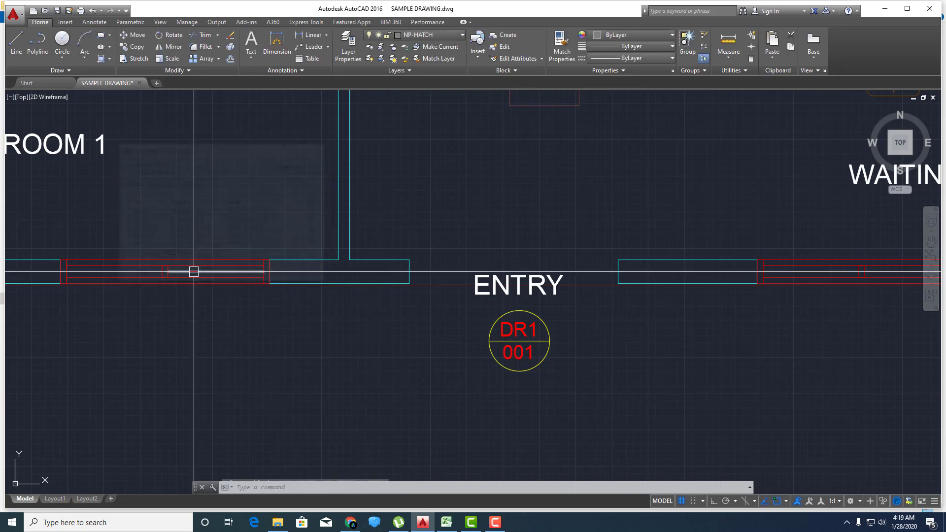
{"action": "scroll", "coordinate": [554, 286], "scroll_direction": "down", "scroll_amount": 4}
{"action": "scroll", "coordinate": [550, 288], "scroll_direction": "down", "scroll_amount": 2}
{"action": "scroll", "coordinate": [551, 287], "scroll_direction": "down", "scroll_amount": 1}
{"action": "scroll", "coordinate": [459, 374], "scroll_direction": "up", "scroll_amount": 3}
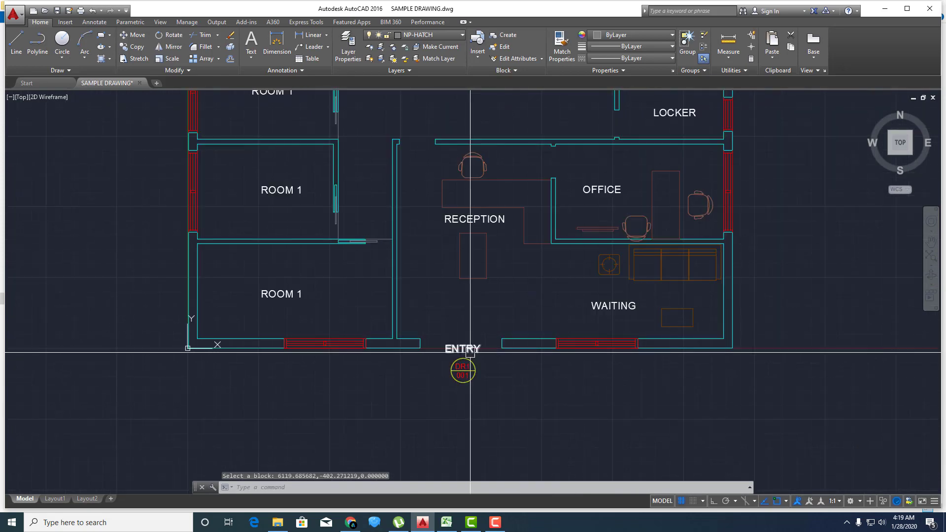
{"action": "scroll", "coordinate": [460, 398], "scroll_direction": "up", "scroll_amount": 2}
{"action": "key", "text": "Escape"}
- Copy the ENTRY door tag to beside the reception doorway with COPY
{"action": "type", "text": "co"}
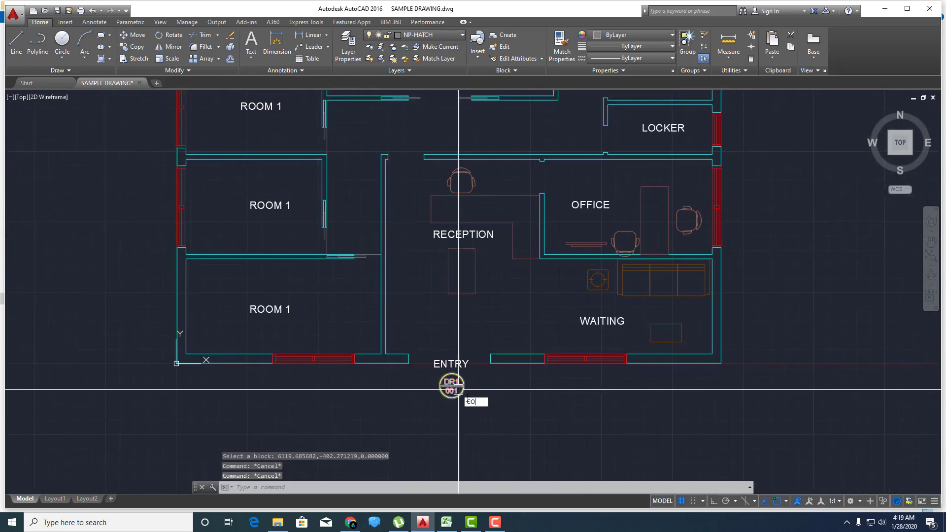
{"action": "key", "text": "Return"}
{"action": "scroll", "coordinate": [458, 394], "scroll_direction": "up", "scroll_amount": 2}
{"action": "left_click", "coordinate": [453, 384]}
{"action": "key", "text": "Return"}
{"action": "scroll", "coordinate": [448, 383], "scroll_direction": "down", "scroll_amount": 2}
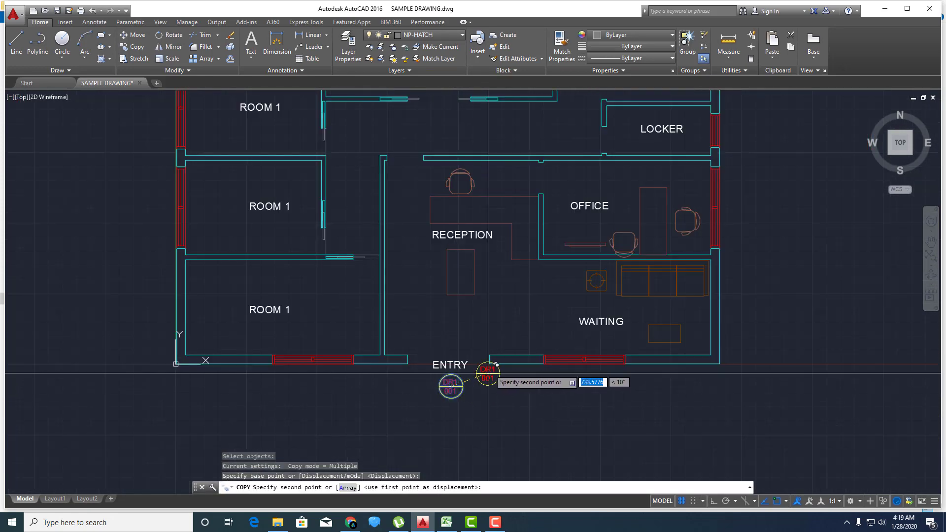
{"action": "scroll", "coordinate": [406, 175], "scroll_direction": "up", "scroll_amount": 2}
{"action": "left_click", "coordinate": [406, 174]}
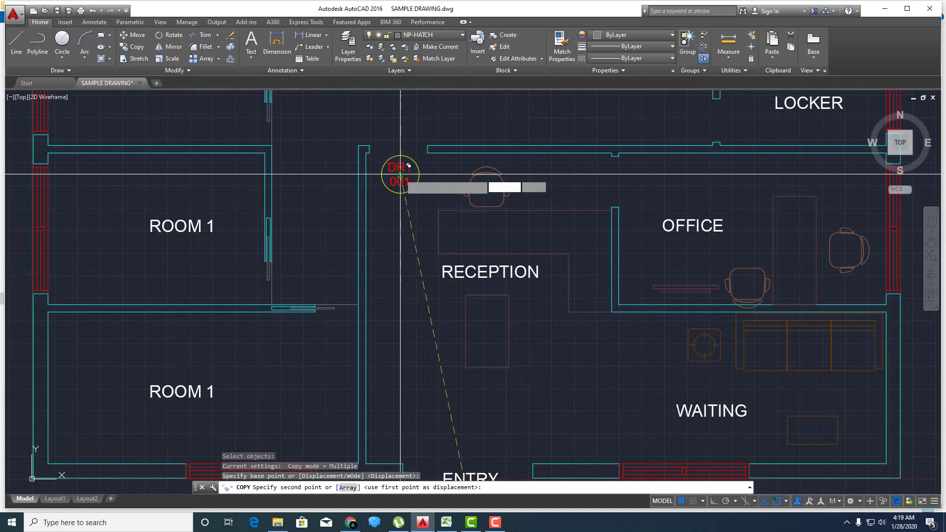
{"action": "scroll", "coordinate": [394, 182], "scroll_direction": "up", "scroll_amount": 1}
{"action": "scroll", "coordinate": [407, 247], "scroll_direction": "up", "scroll_amount": 2}
{"action": "key", "text": "Escape"}
- Change the copied tag's NAME attribute to DR, then review the entry tag's attributes
{"action": "double_click", "coordinate": [407, 247]}
{"action": "type", "text": "DR2"}
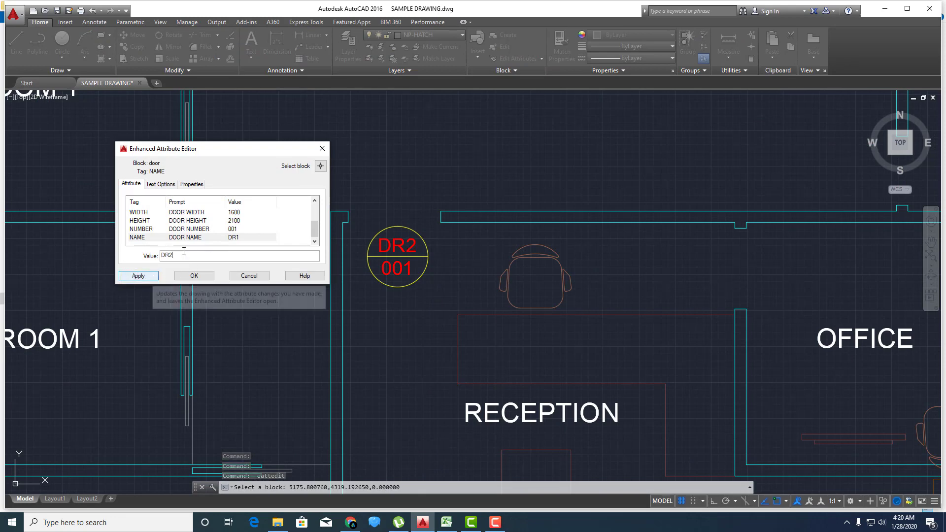
{"action": "left_click", "coordinate": [152, 274]}
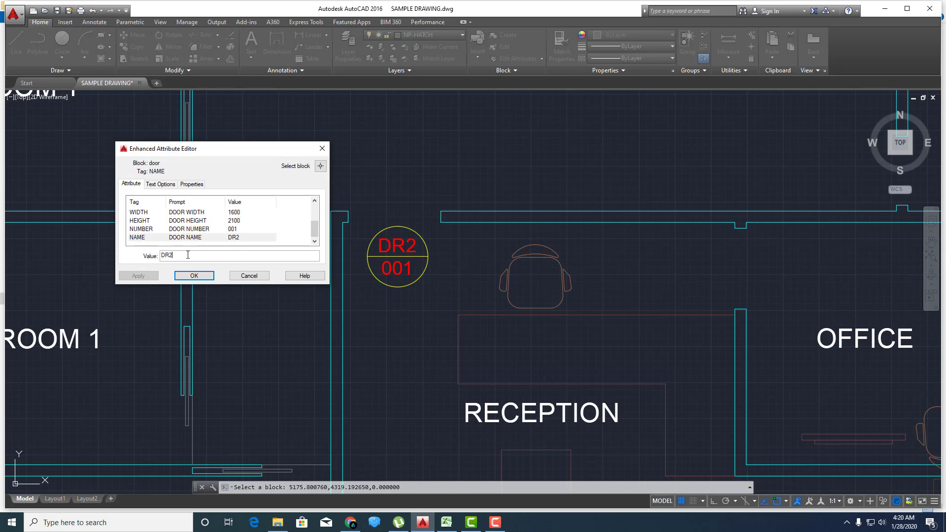
{"action": "type", "text": "R1"}
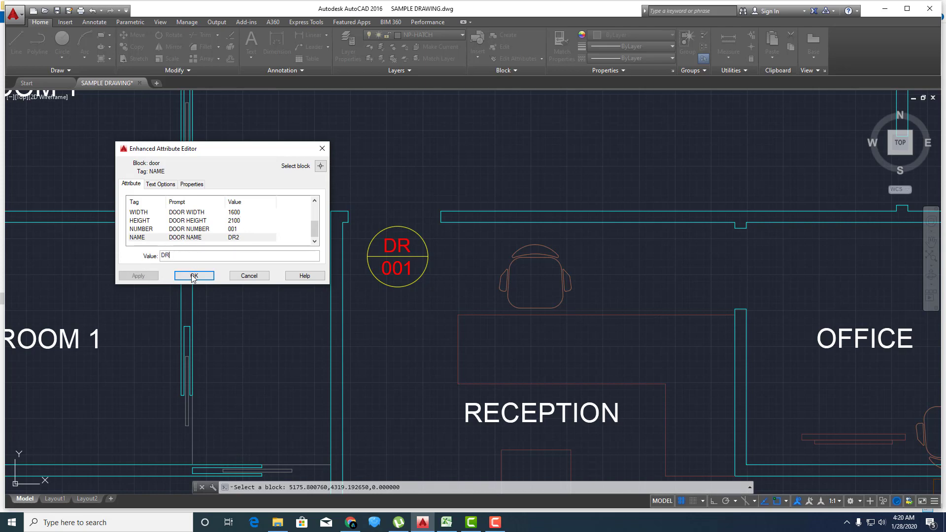
{"action": "left_click", "coordinate": [194, 276]}
{"action": "scroll", "coordinate": [407, 312], "scroll_direction": "down", "scroll_amount": 3}
{"action": "scroll", "coordinate": [440, 377], "scroll_direction": "up", "scroll_amount": 3}
{"action": "scroll", "coordinate": [441, 377], "scroll_direction": "up", "scroll_amount": 2}
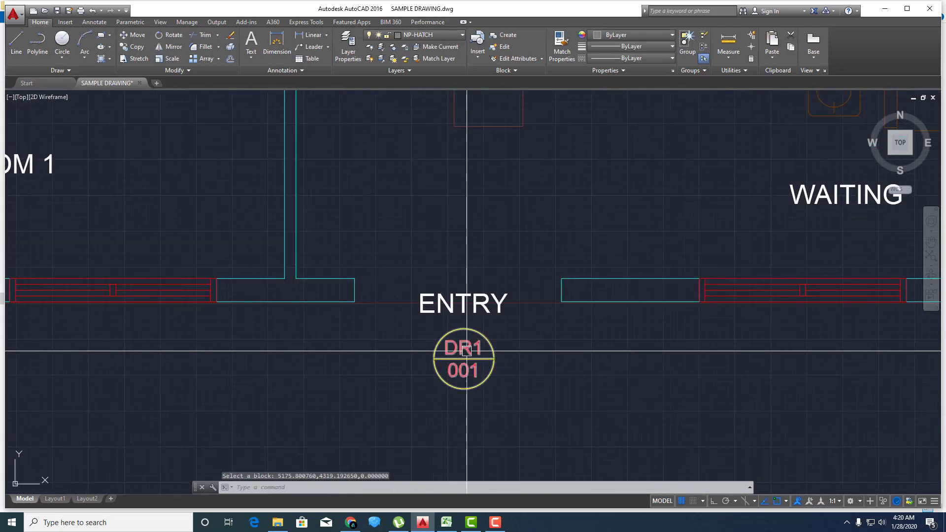
{"action": "double_click", "coordinate": [467, 348]}
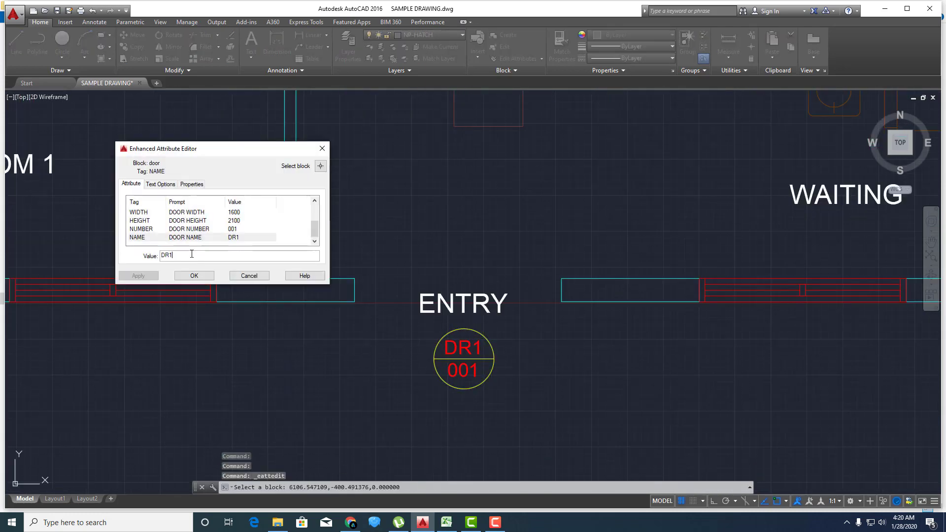
{"action": "left_click", "coordinate": [194, 275]}
- Renumber the reception door tag to 002 in its attribute editor
{"action": "scroll", "coordinate": [462, 275], "scroll_direction": "down", "scroll_amount": 4}
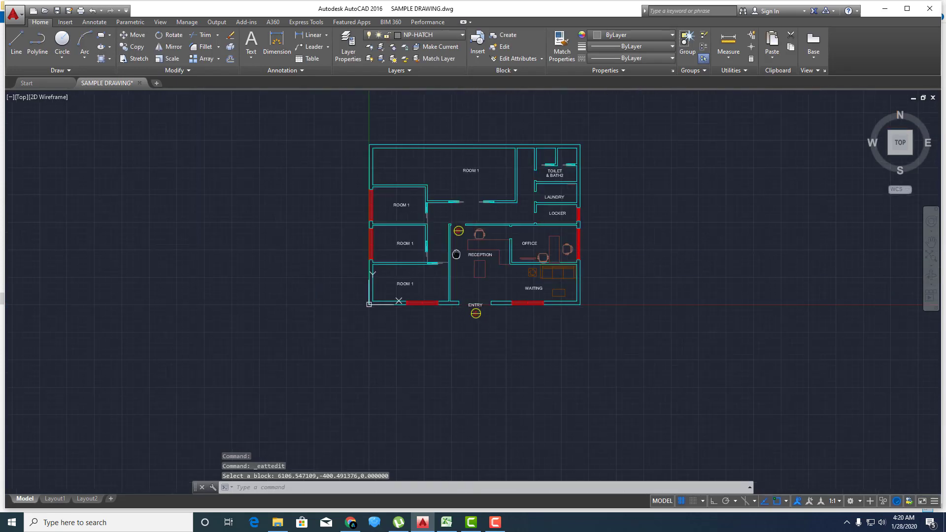
{"action": "scroll", "coordinate": [462, 275], "scroll_direction": "up", "scroll_amount": 5}
{"action": "scroll", "coordinate": [434, 230], "scroll_direction": "up", "scroll_amount": 2}
{"action": "double_click", "coordinate": [422, 226]}
{"action": "type", "text": "00"}
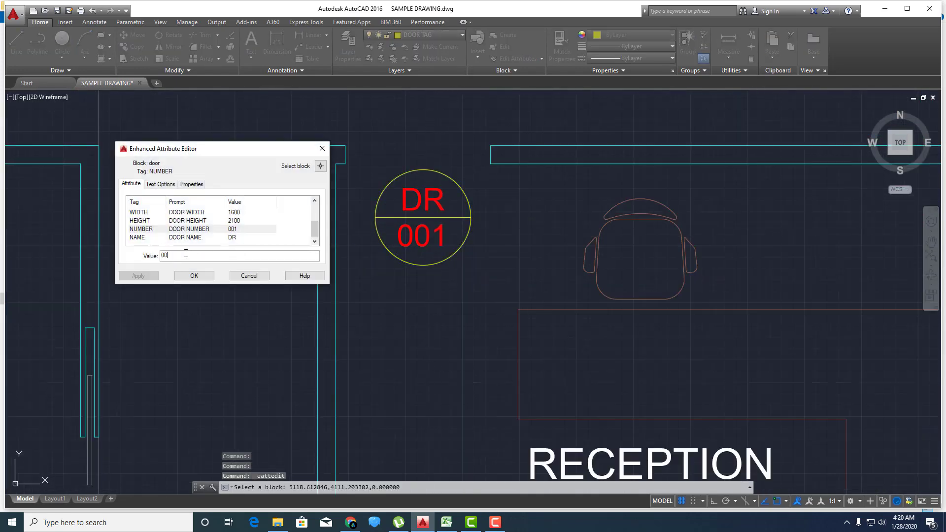
{"action": "type", "text": "21"}
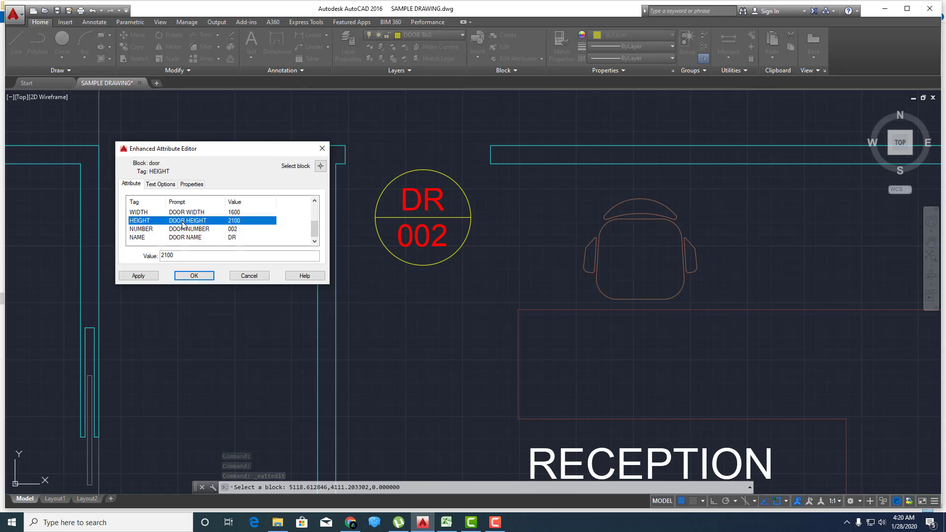
- Set the reception tag's WIDTH to 900, apply it, and select the WOOD finishes value
{"action": "left_click", "coordinate": [194, 222]}
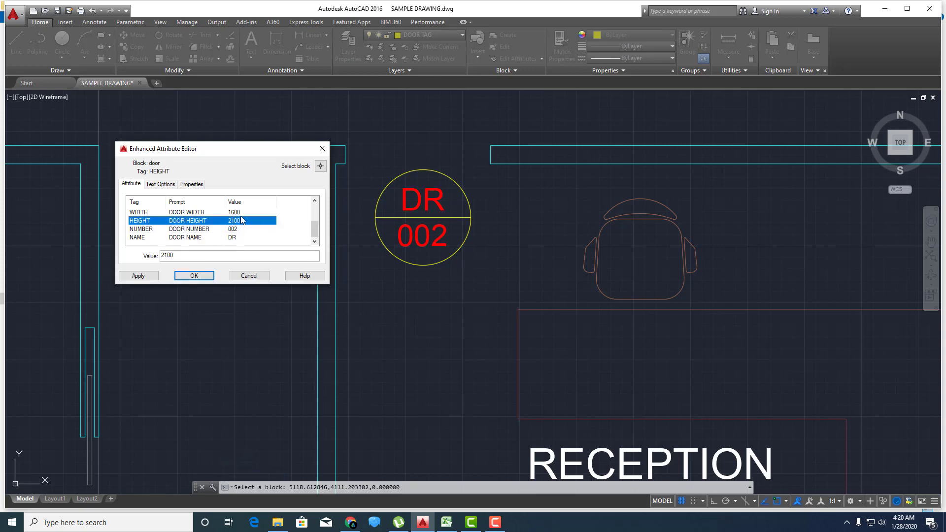
{"action": "left_click", "coordinate": [187, 213]}
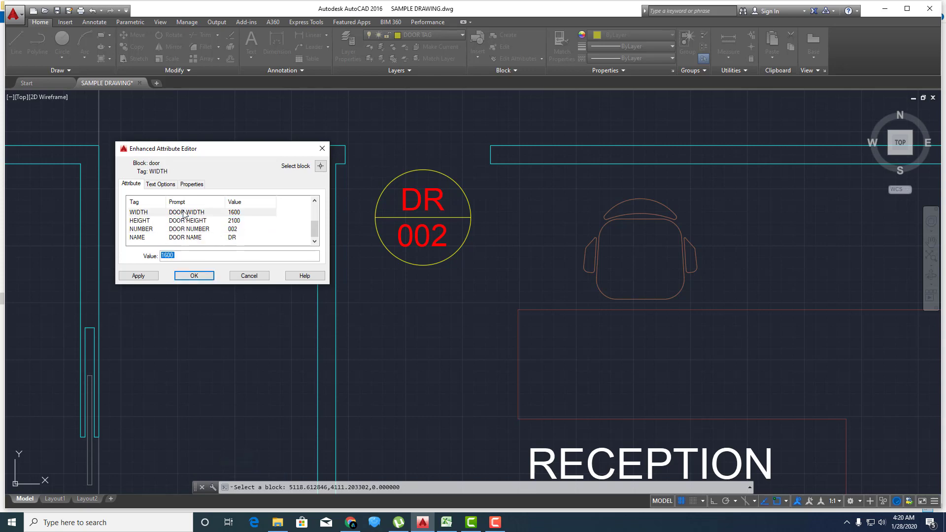
{"action": "double_click", "coordinate": [191, 257]}
{"action": "type", "text": "900"}
{"action": "left_click", "coordinate": [139, 276]}
{"action": "scroll", "coordinate": [238, 227], "scroll_direction": "up", "scroll_amount": 1}
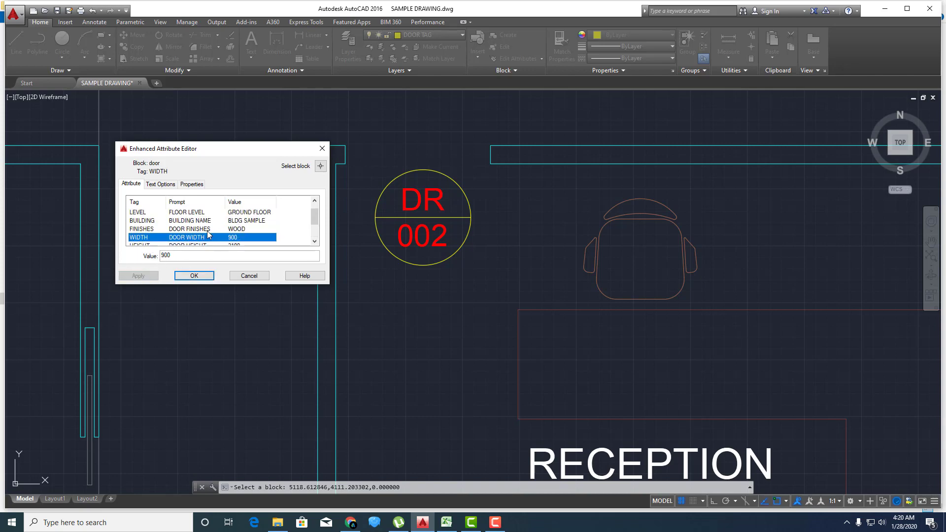
{"action": "left_click", "coordinate": [190, 230]}
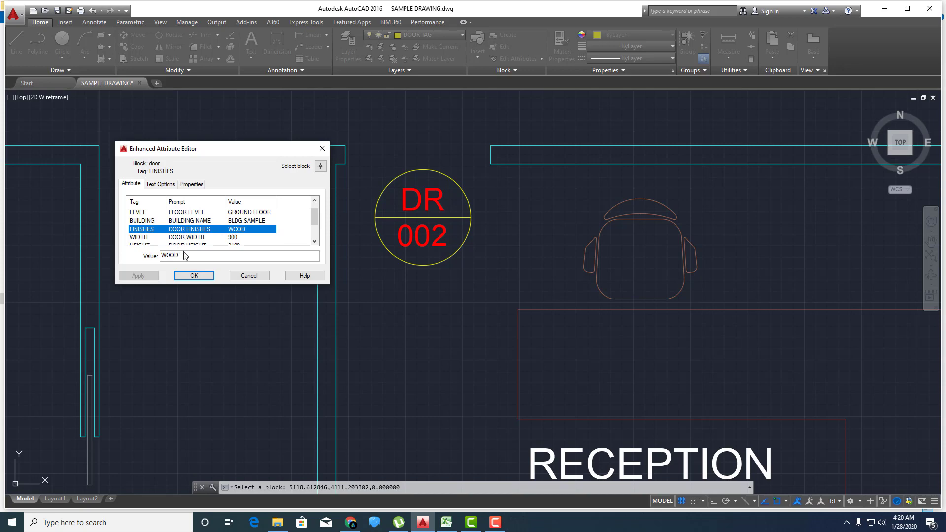
{"action": "double_click", "coordinate": [157, 256]}
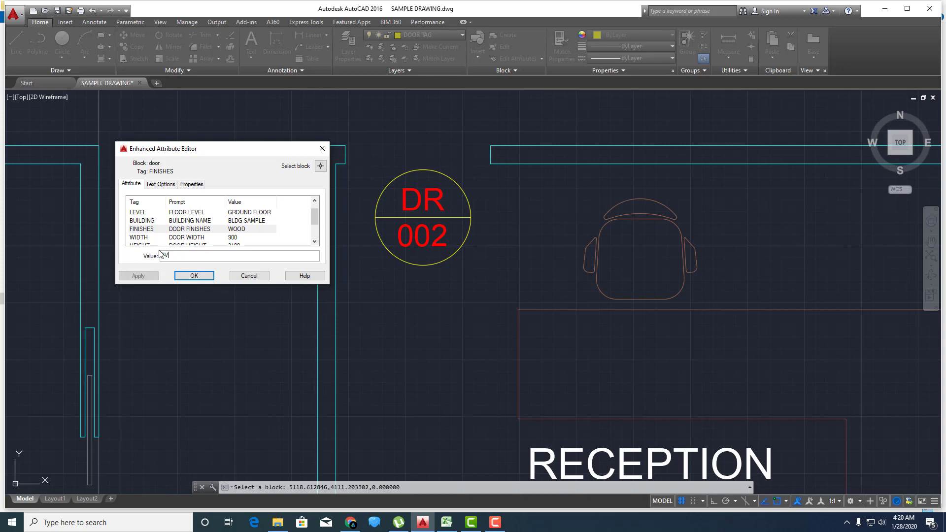
- Enter PVC as the DR 002 tag's door finishes and apply the edit
{"action": "type", "text": "C"}
{"action": "left_click", "coordinate": [193, 213]}
{"action": "left_click", "coordinate": [196, 213]}
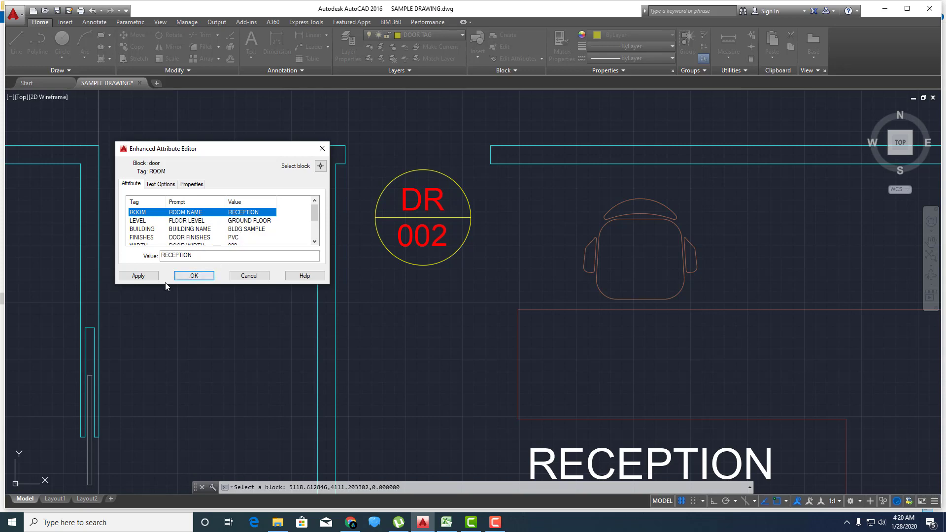
{"action": "left_click", "coordinate": [143, 277]}
{"action": "left_click", "coordinate": [194, 275]}
- Pan to the entry and select the DR 001 door tag
{"action": "scroll", "coordinate": [361, 262], "scroll_direction": "down", "scroll_amount": 8}
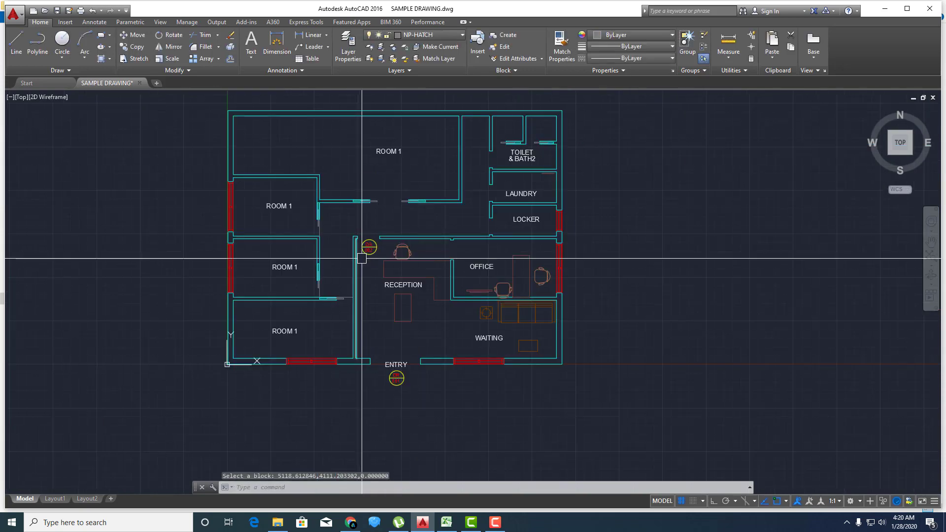
{"action": "mouse_move", "coordinate": [331, 277]}
{"action": "middle_mouse_down"}
{"action": "mouse_move", "coordinate": [352, 267]}
{"action": "mouse_move", "coordinate": [382, 213]}
{"action": "middle_mouse_up"}
{"action": "scroll", "coordinate": [353, 266], "scroll_direction": "up", "scroll_amount": 4}
{"action": "scroll", "coordinate": [382, 236], "scroll_direction": "down", "scroll_amount": 2}
{"action": "mouse_move", "coordinate": [407, 267]}
{"action": "middle_mouse_down"}
{"action": "mouse_move", "coordinate": [392, 290]}
{"action": "mouse_move", "coordinate": [408, 219]}
{"action": "middle_mouse_up"}
{"action": "scroll", "coordinate": [406, 292], "scroll_direction": "up", "scroll_amount": 4}
{"action": "type", "text": "co"}
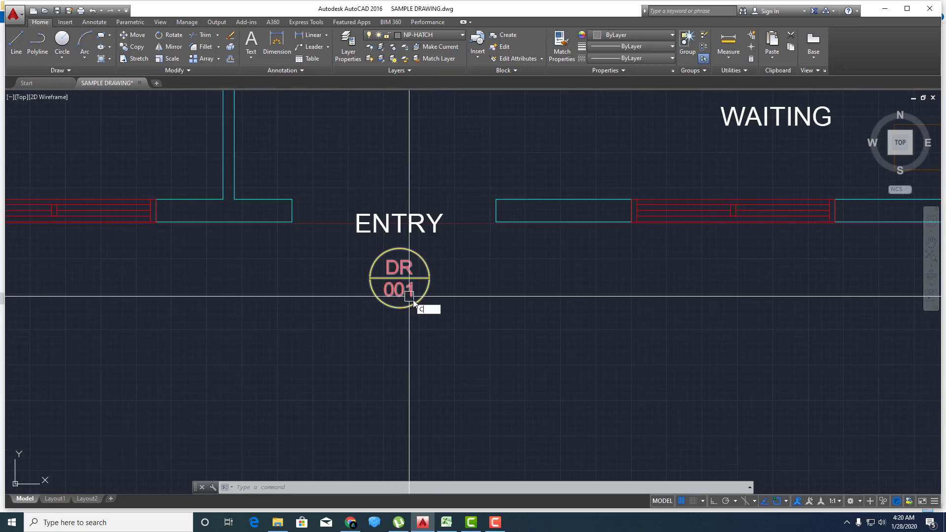
{"action": "key", "text": "Return"}
{"action": "left_click", "coordinate": [411, 296]}
{"action": "key", "text": "Escape"}
{"action": "key", "text": "Escape"}
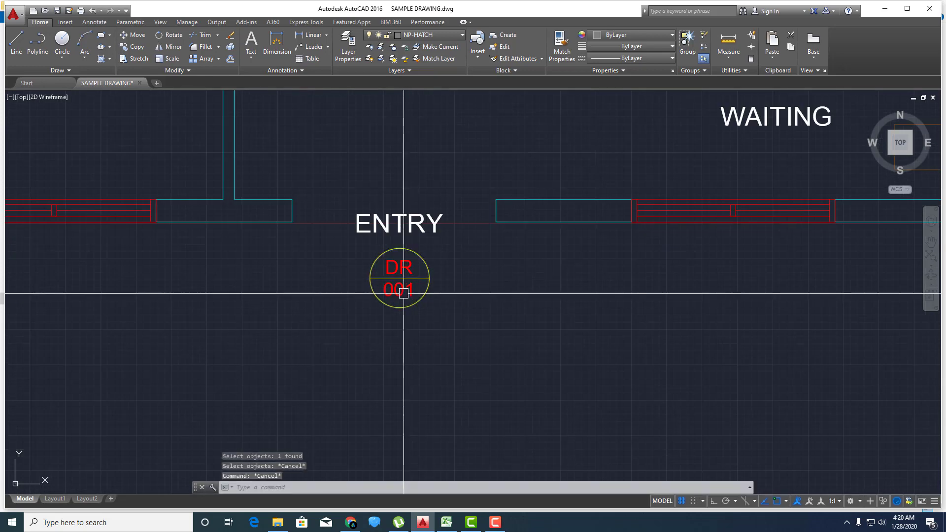
{"action": "left_click", "coordinate": [403, 294]}
- Open the door tag block for editing and copy its ROOM attribute just below
{"action": "right_click", "coordinate": [403, 294]}
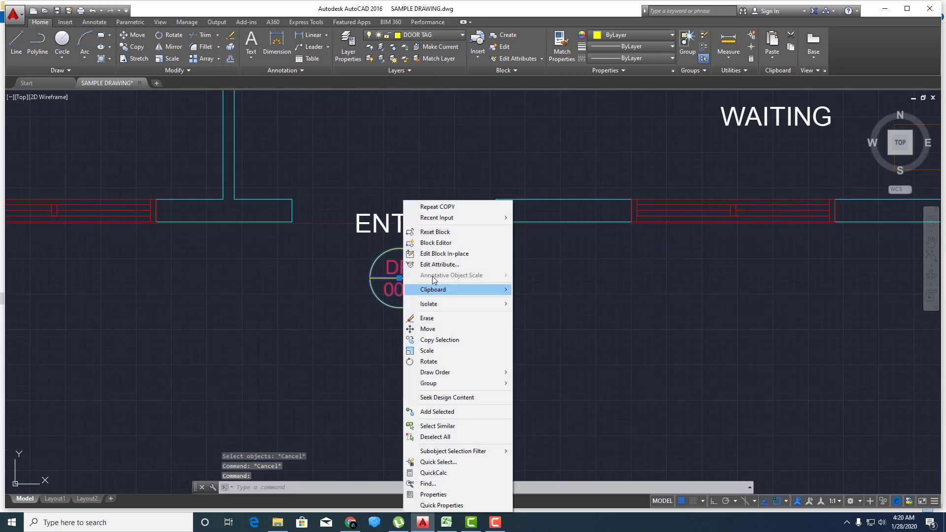
{"action": "left_click", "coordinate": [433, 242]}
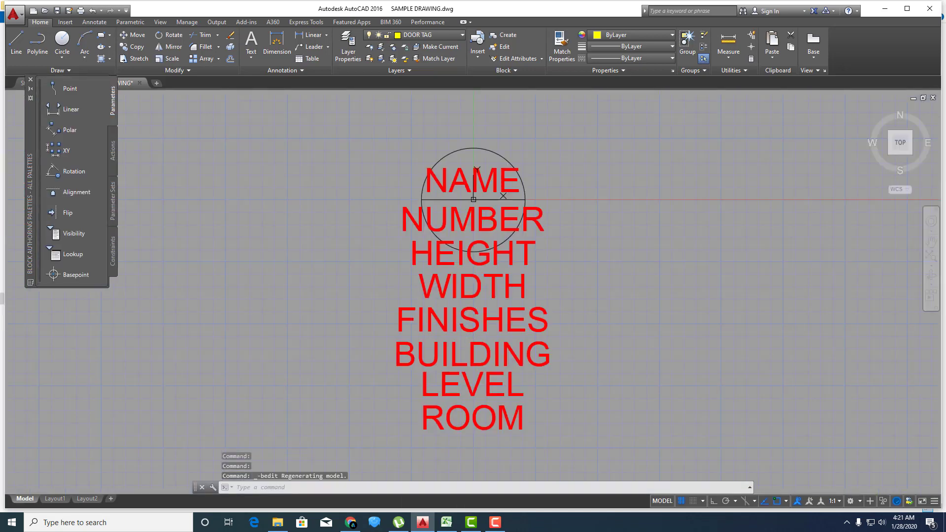
{"action": "left_click", "coordinate": [587, 317]}
{"action": "key", "text": "Escape"}
{"action": "key", "text": "Escape"}
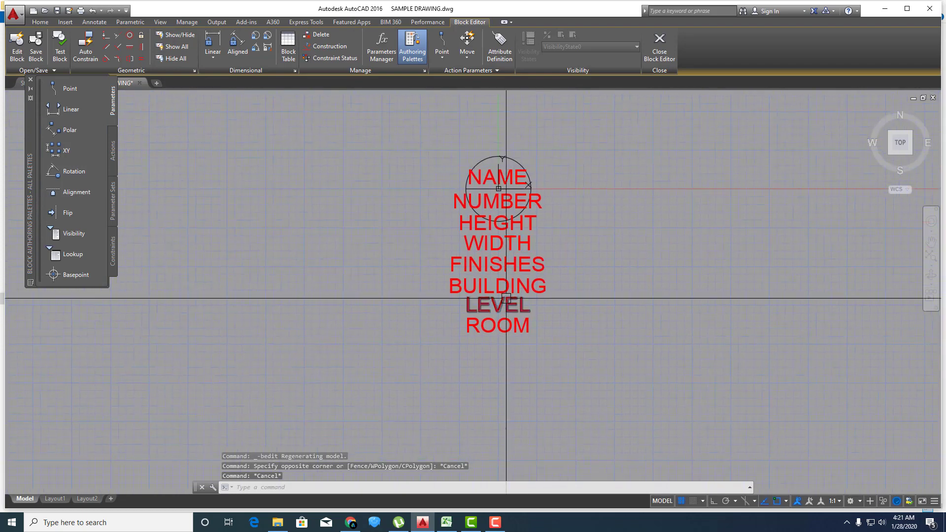
{"action": "type", "text": "co"}
{"action": "key", "text": "Return"}
{"action": "left_click", "coordinate": [527, 325]}
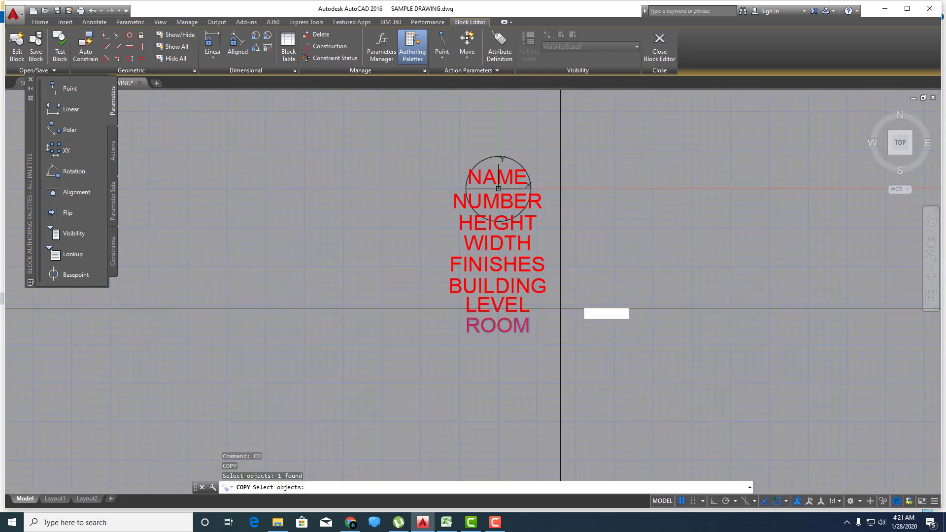
{"action": "key", "text": "Return"}
{"action": "left_click", "coordinate": [579, 297]}
{"action": "key", "text": "F8"}
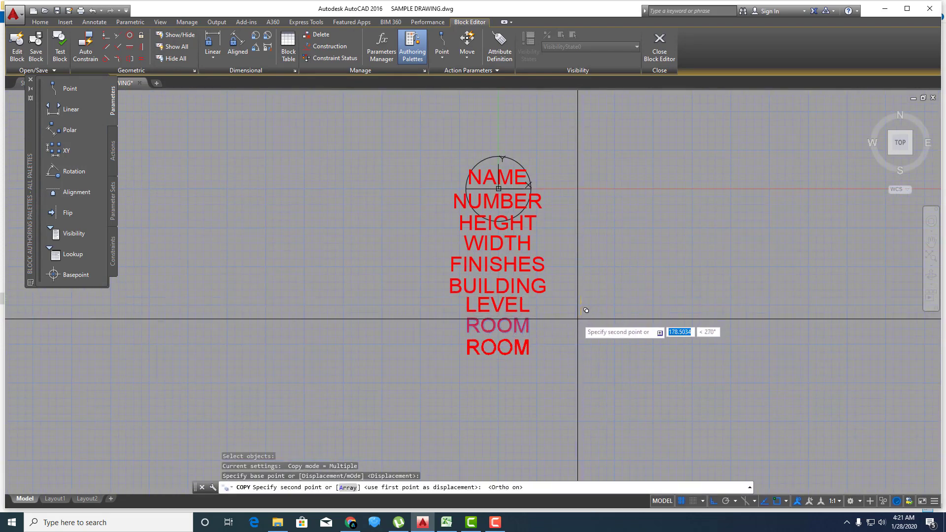
{"action": "left_click", "coordinate": [587, 311]}
{"action": "key", "text": "Return"}
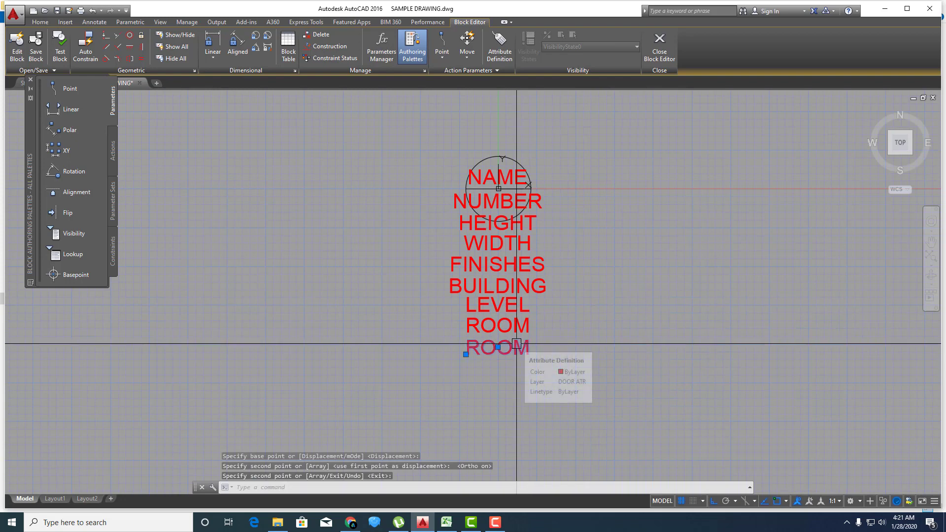
- Turn the copy into a TYPE attribute with prompt DOOR TYPE and default PIVOT
{"action": "double_click", "coordinate": [517, 343]}
{"action": "type", "text": "TYPE"}
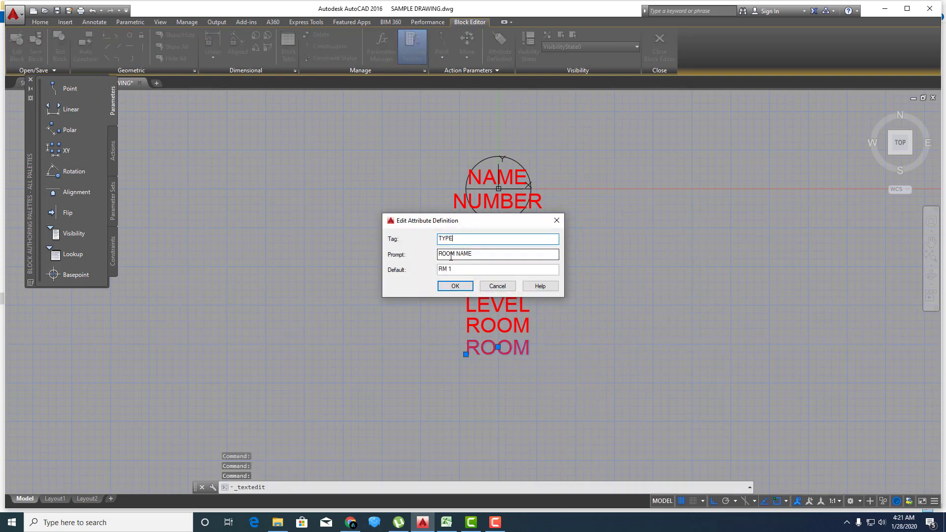
{"action": "double_click", "coordinate": [450, 255]}
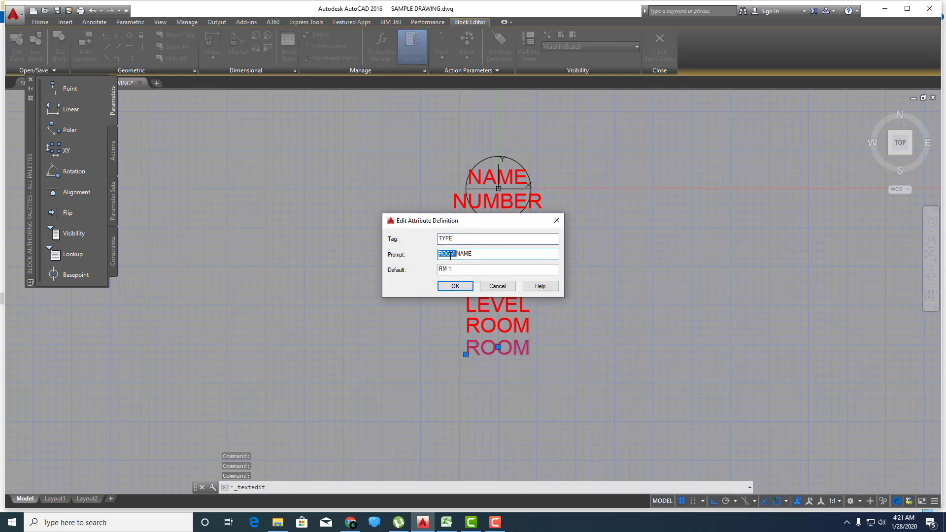
{"action": "type", "text": "DOOR TYPE"}
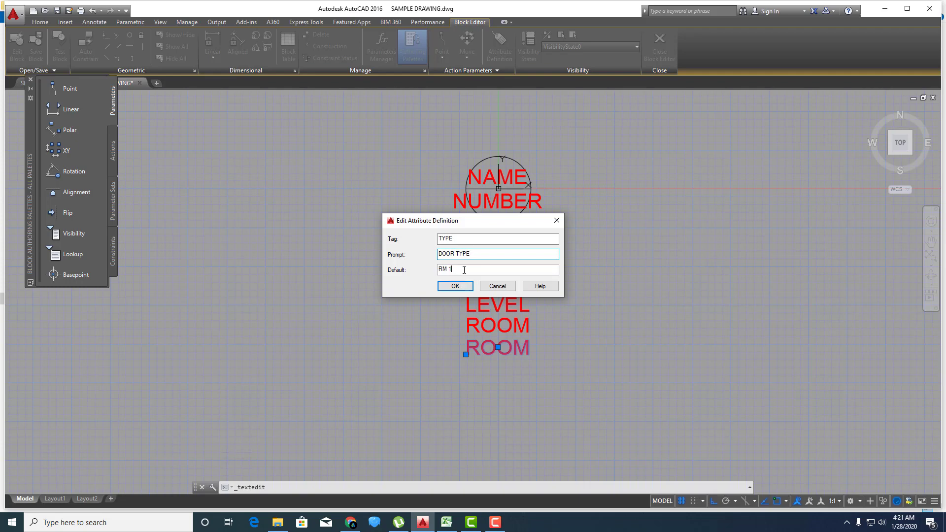
{"action": "left_click_drag", "start_coordinate": [464, 270], "coordinate": [440, 271]}
{"action": "left_click", "coordinate": [452, 287]}
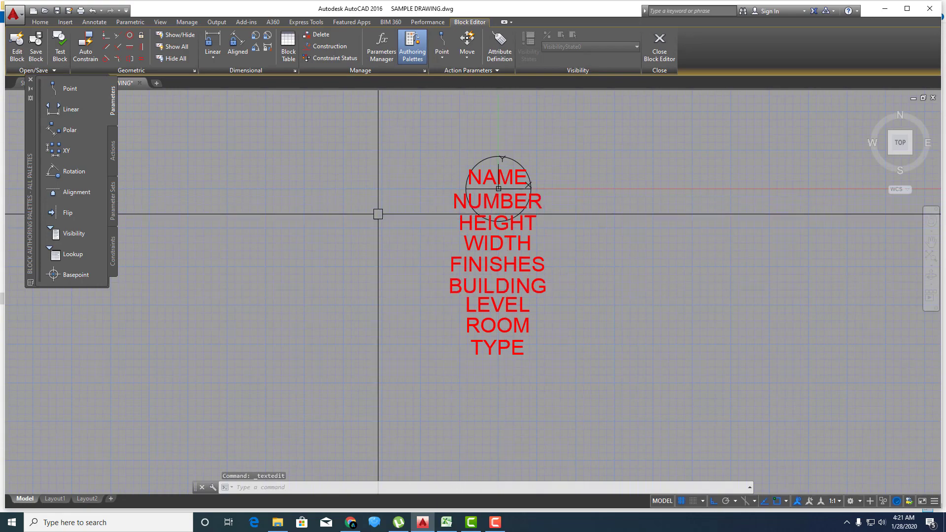
- Close the Block Editor, saving the changes to the door block
{"action": "left_click", "coordinate": [665, 56]}
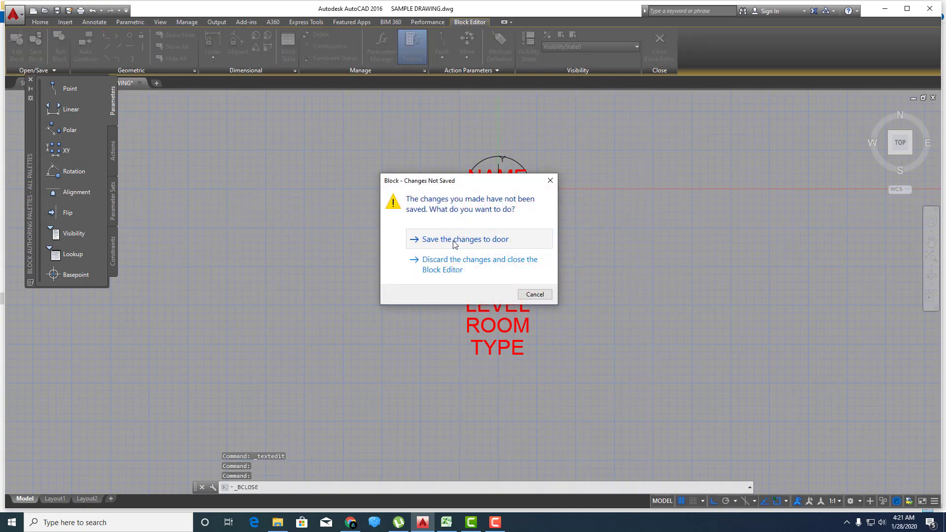
{"action": "left_click", "coordinate": [445, 243]}
{"action": "scroll", "coordinate": [446, 276], "scroll_direction": "down", "scroll_amount": 5}
{"action": "middle_click_drag", "start_coordinate": [450, 295], "coordinate": [450, 374]}
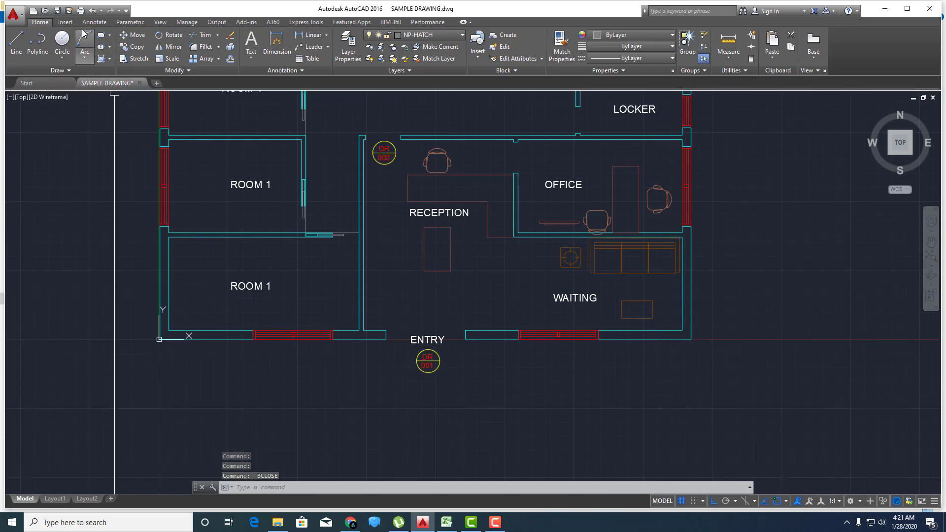
- Sync the door block's placed tags in the Block Attribute Manager so they gain TYPE
{"action": "left_click", "coordinate": [65, 22]}
{"action": "left_click", "coordinate": [104, 40]}
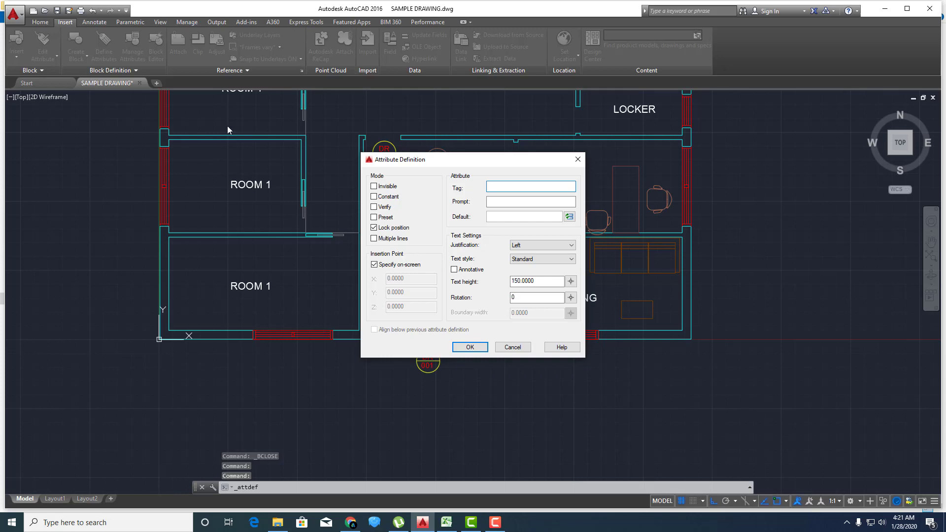
{"action": "key", "text": "Escape"}
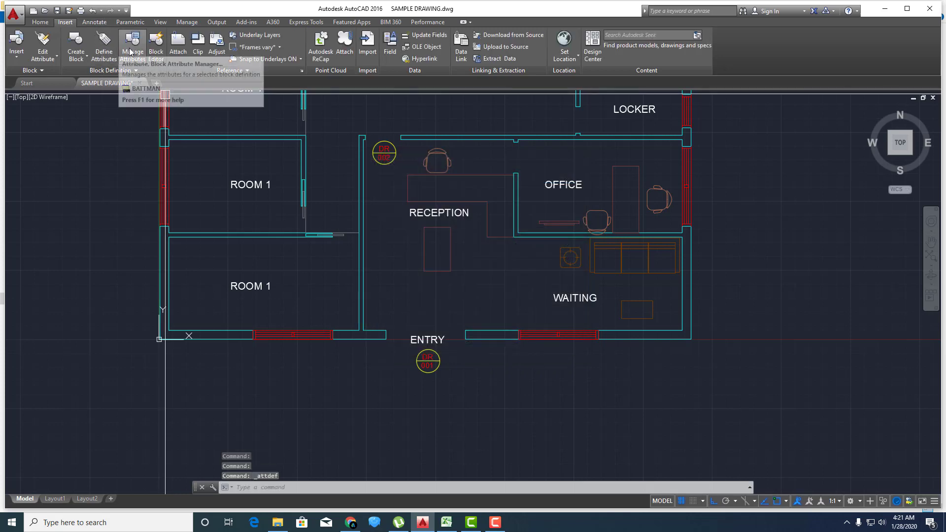
{"action": "left_click", "coordinate": [131, 52]}
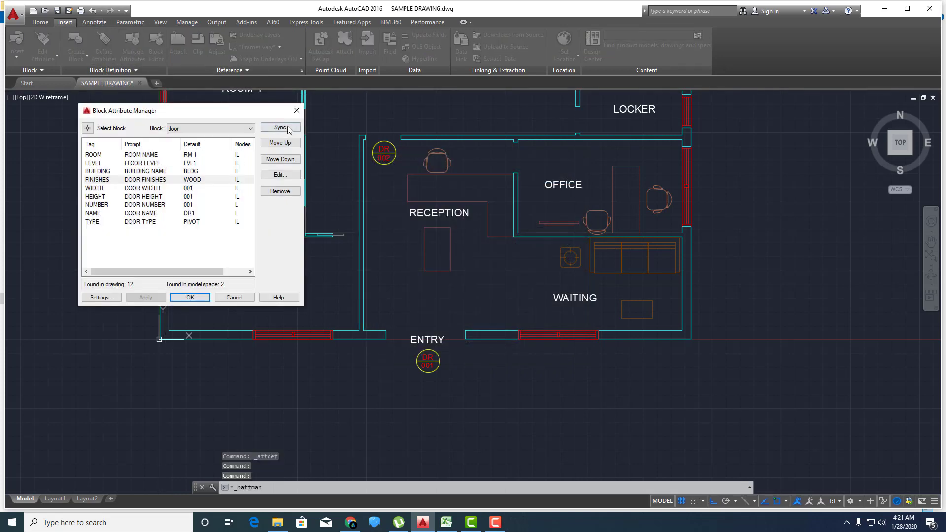
{"action": "left_click", "coordinate": [289, 128]}
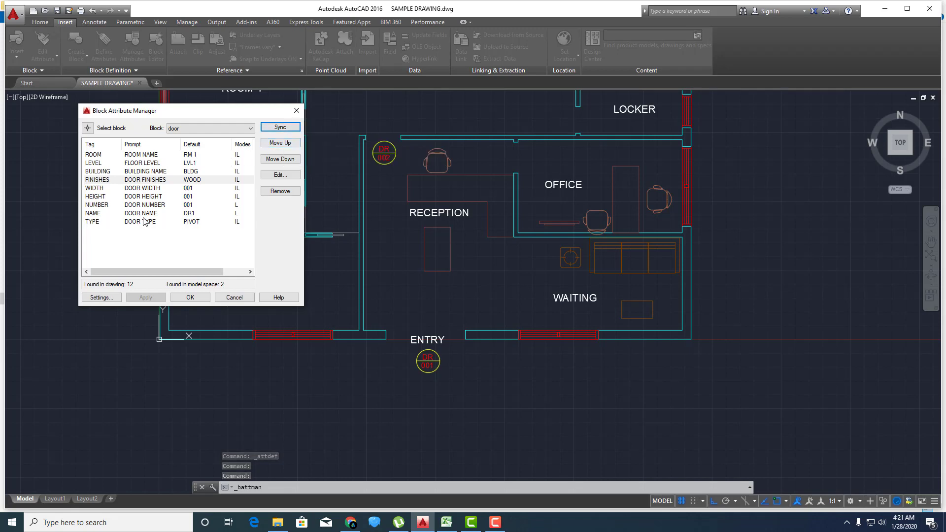
{"action": "left_click", "coordinate": [191, 297]}
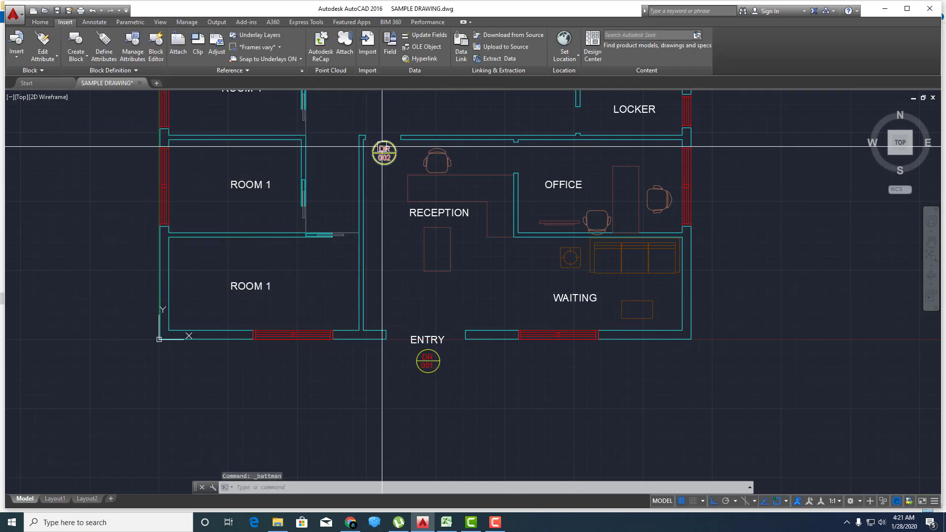
{"action": "scroll", "coordinate": [428, 360], "scroll_direction": "up", "scroll_amount": 1}
{"action": "scroll", "coordinate": [429, 360], "scroll_direction": "up", "scroll_amount": 3}
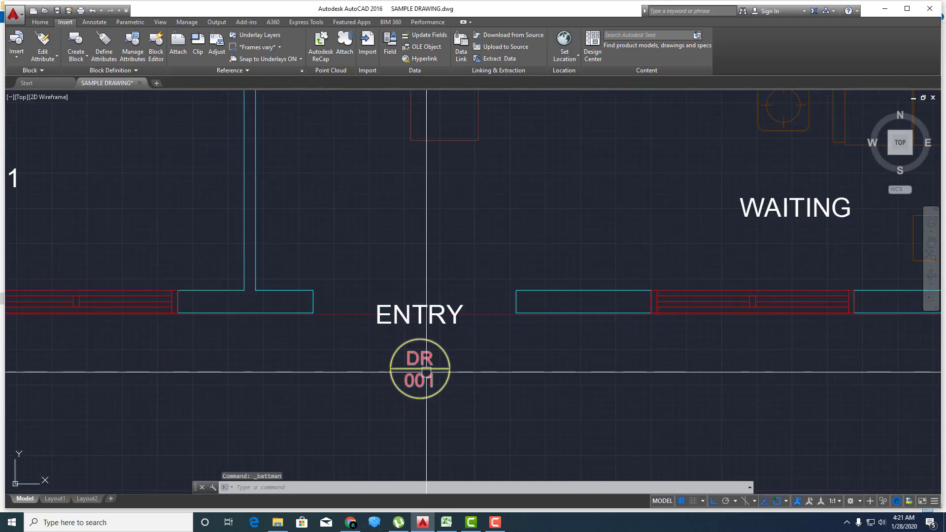
{"action": "double_click", "coordinate": [426, 371]}
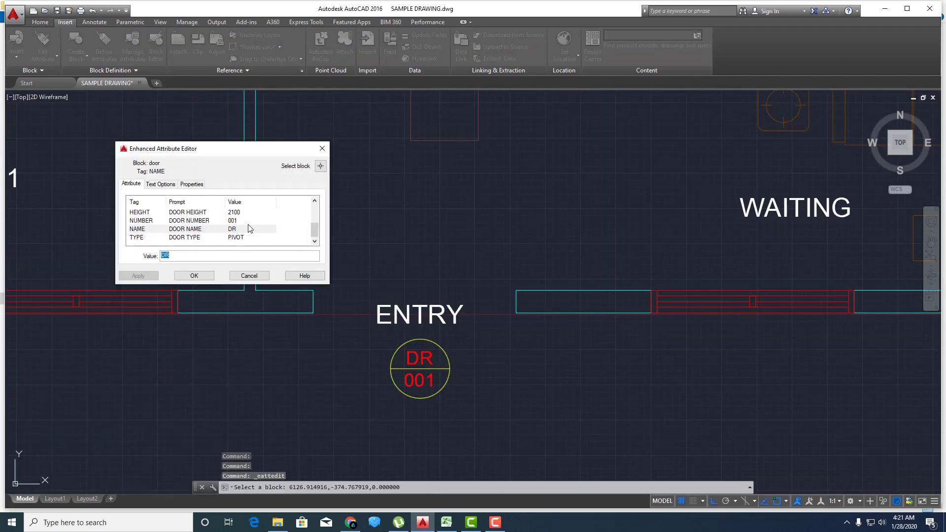
{"action": "left_click", "coordinate": [187, 238]}
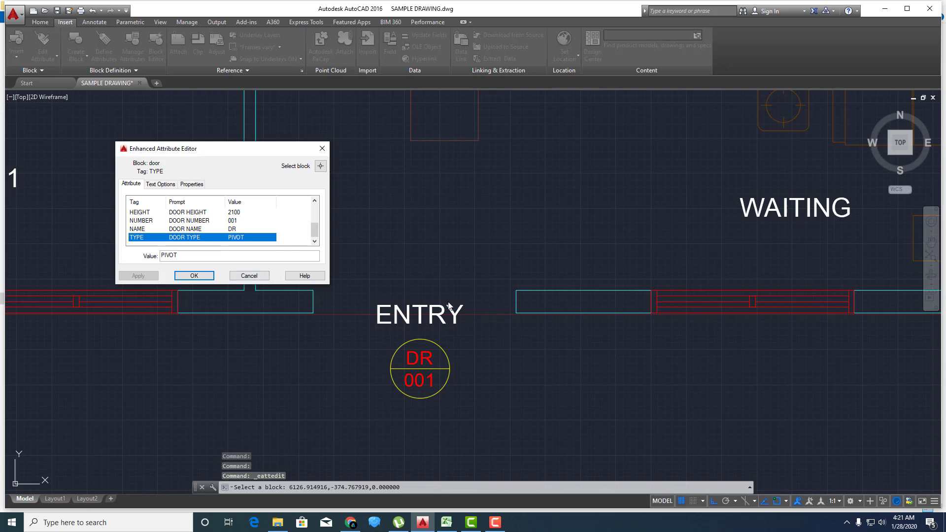
{"action": "left_click", "coordinate": [194, 276]}
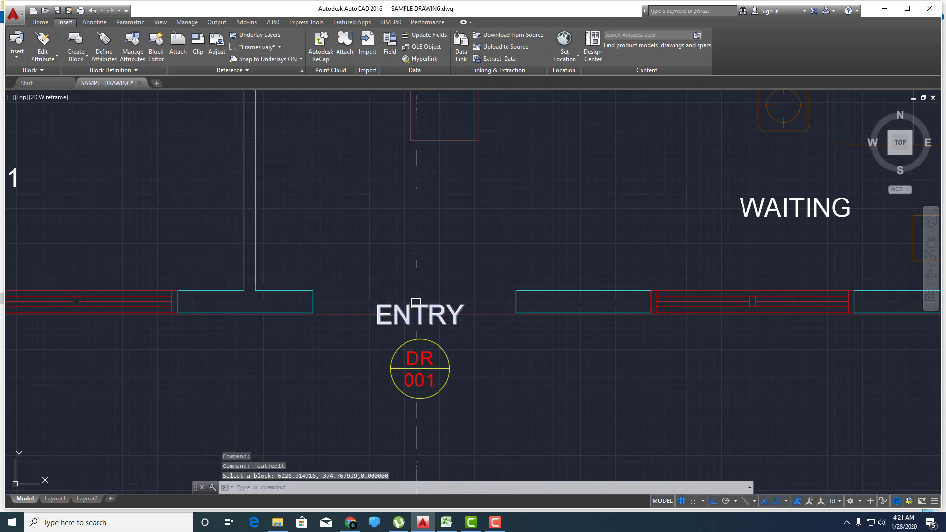
{"action": "scroll", "coordinate": [416, 302], "scroll_direction": "down", "scroll_amount": 5}
{"action": "scroll", "coordinate": [393, 202], "scroll_direction": "up", "scroll_amount": 5}
{"action": "double_click", "coordinate": [393, 227]}
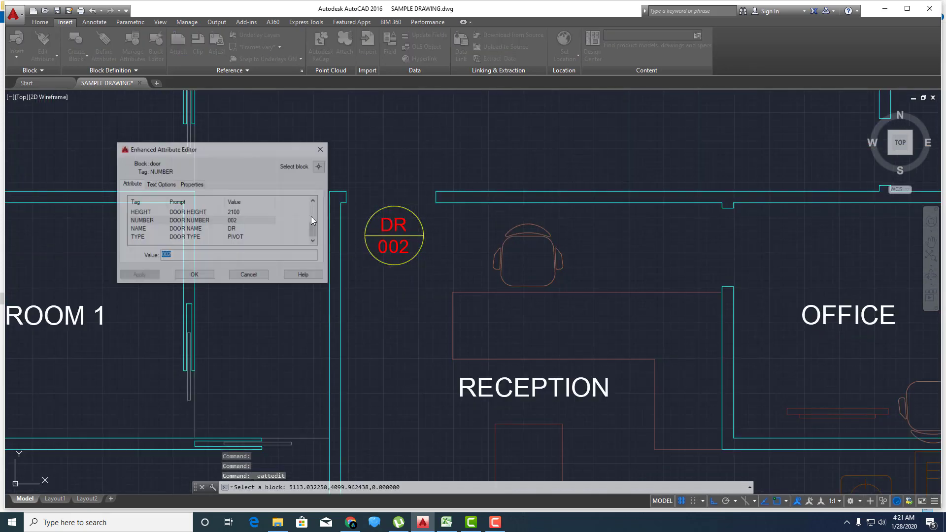
{"action": "left_click", "coordinate": [194, 275]}
{"action": "scroll", "coordinate": [394, 256], "scroll_direction": "down", "scroll_amount": 5}
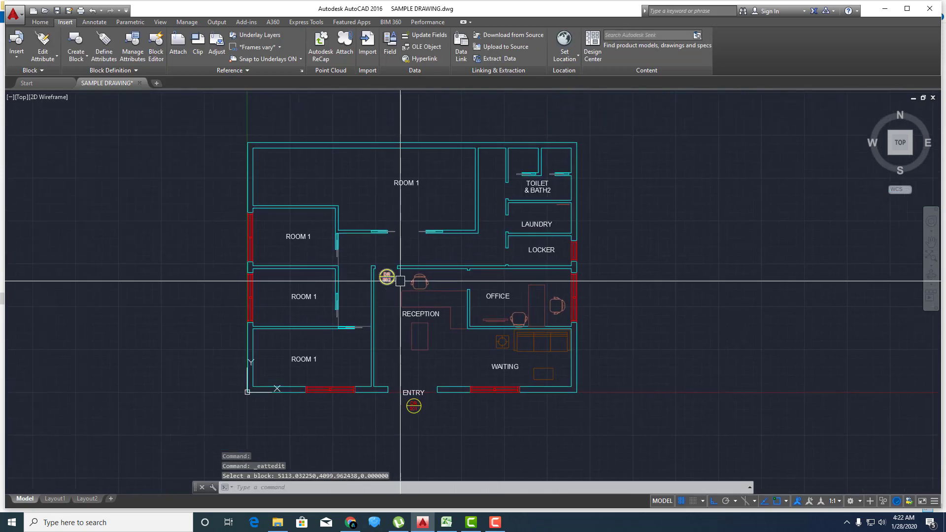
- Copy the DR 002 tag to the lower Room 1 doorway
{"action": "scroll", "coordinate": [397, 279], "scroll_direction": "up", "scroll_amount": 2}
{"action": "type", "text": "co"}
{"action": "key", "text": "Return"}
{"action": "scroll", "coordinate": [382, 273], "scroll_direction": "up", "scroll_amount": 2}
{"action": "left_click", "coordinate": [381, 268]}
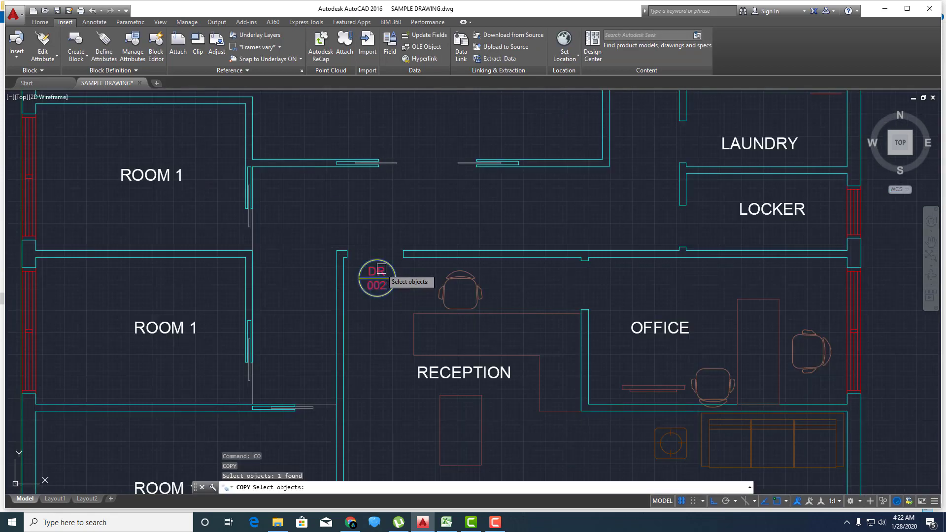
{"action": "key", "text": "Return"}
{"action": "left_click", "coordinate": [377, 279]}
{"action": "scroll", "coordinate": [422, 238], "scroll_direction": "down", "scroll_amount": 2}
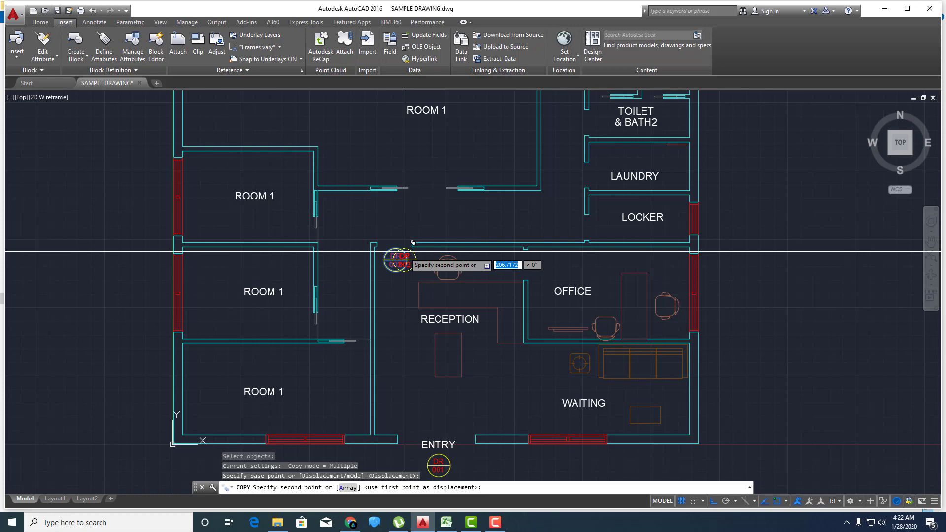
{"action": "scroll", "coordinate": [327, 345], "scroll_direction": "up", "scroll_amount": 2}
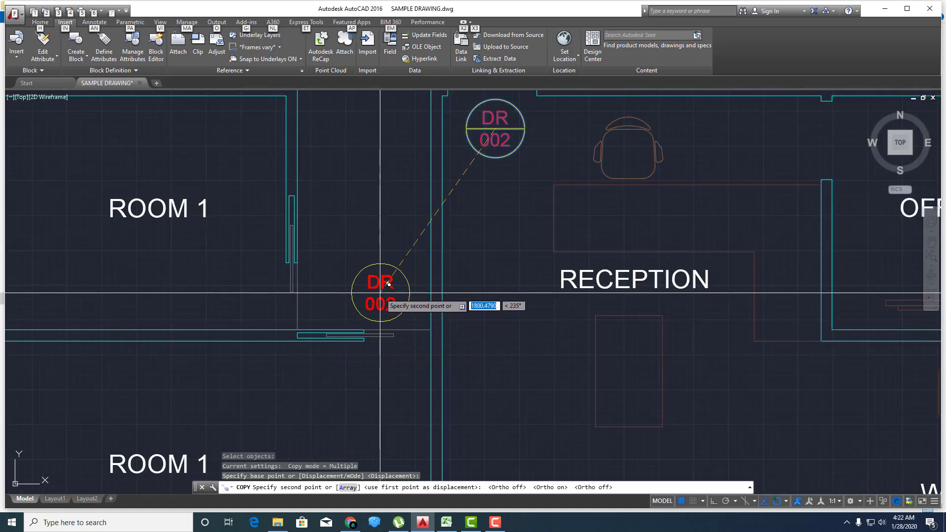
{"action": "left_click", "coordinate": [374, 377]}
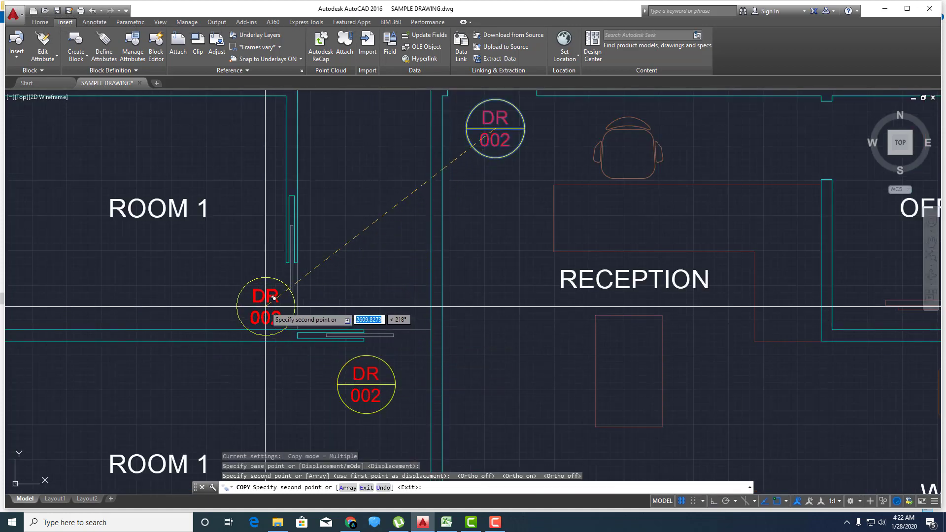
- Place more DR 002 copies at the remaining upper and lower Room 1 doors
{"action": "left_click", "coordinate": [254, 283]}
{"action": "scroll", "coordinate": [251, 247], "scroll_direction": "down", "scroll_amount": 4}
{"action": "scroll", "coordinate": [252, 188], "scroll_direction": "up", "scroll_amount": 4}
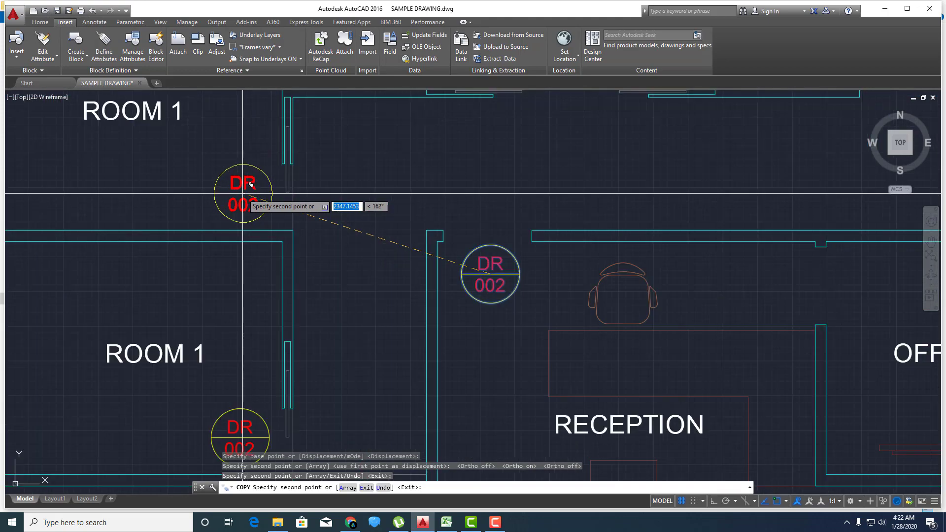
{"action": "left_click", "coordinate": [242, 194]}
{"action": "scroll", "coordinate": [256, 222], "scroll_direction": "down", "scroll_amount": 4}
{"action": "scroll", "coordinate": [296, 222], "scroll_direction": "up", "scroll_amount": 2}
{"action": "scroll", "coordinate": [384, 183], "scroll_direction": "up", "scroll_amount": 1}
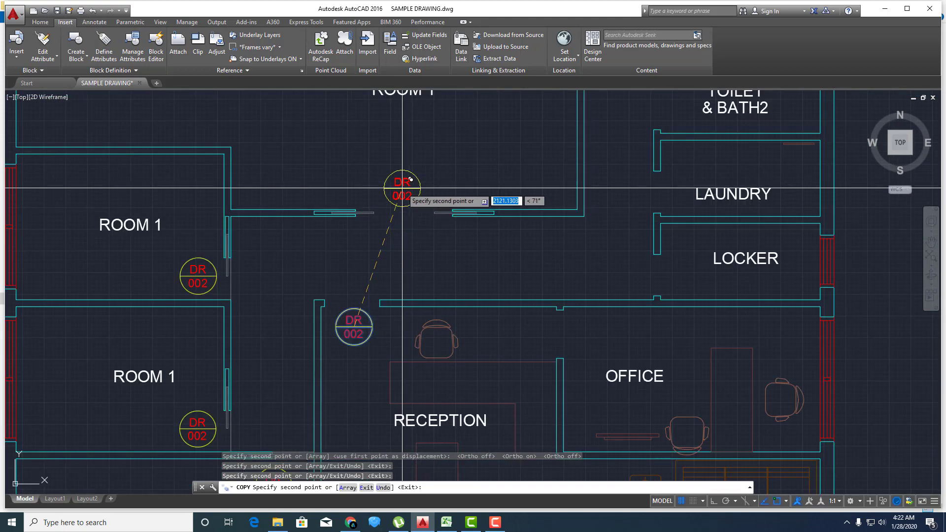
{"action": "left_click", "coordinate": [403, 188]}
{"action": "scroll", "coordinate": [403, 197], "scroll_direction": "down", "scroll_amount": 3}
{"action": "scroll", "coordinate": [389, 249], "scroll_direction": "up", "scroll_amount": 3}
{"action": "left_click", "coordinate": [395, 255]}
{"action": "key", "text": "Return"}
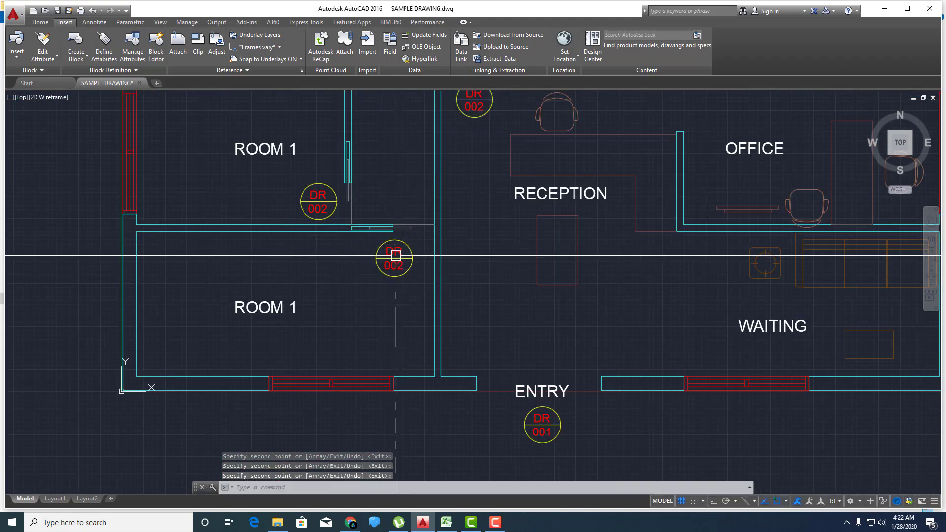
{"action": "scroll", "coordinate": [398, 243], "scroll_direction": "up", "scroll_amount": 2}
{"action": "key", "text": "Return"}
{"action": "scroll", "coordinate": [396, 212], "scroll_direction": "up", "scroll_amount": 2}
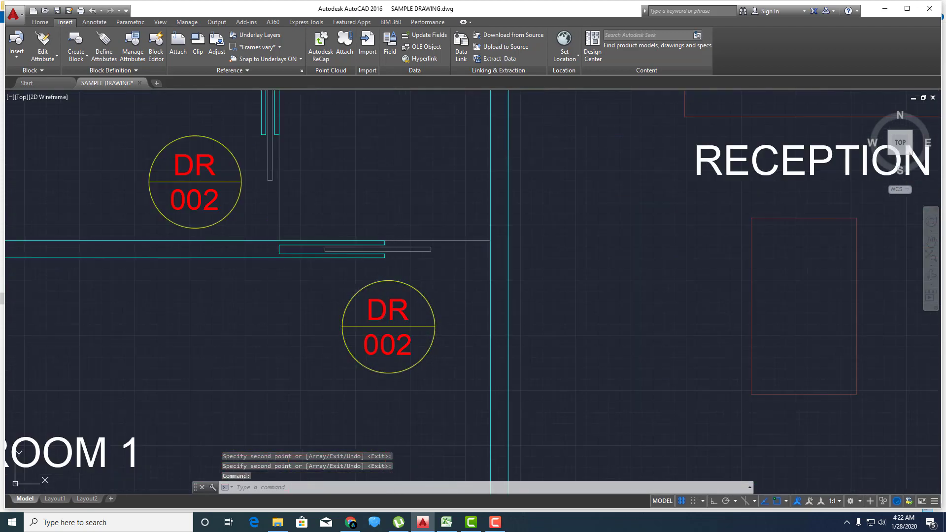
- Set the copied door tag to NUMBER 003, WIDTH 800, FINISHES WOOD and ROOM ROOM 1
{"action": "double_click", "coordinate": [401, 342]}
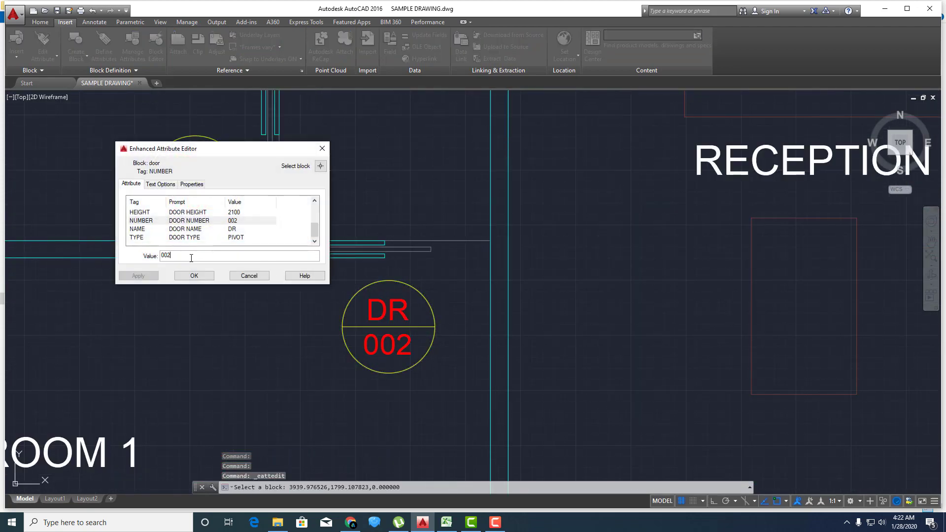
{"action": "type", "text": "3"}
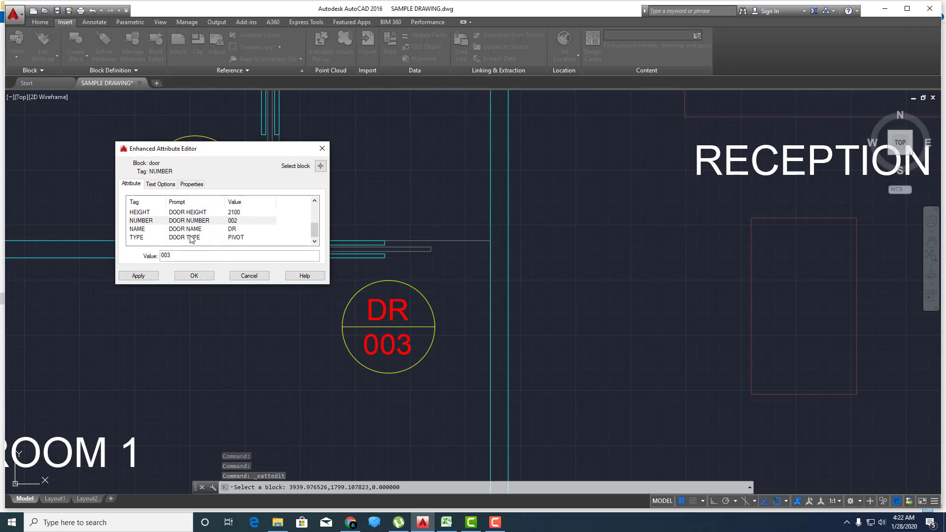
{"action": "left_click", "coordinate": [183, 237]}
{"action": "type", "text": "SLIDING"}
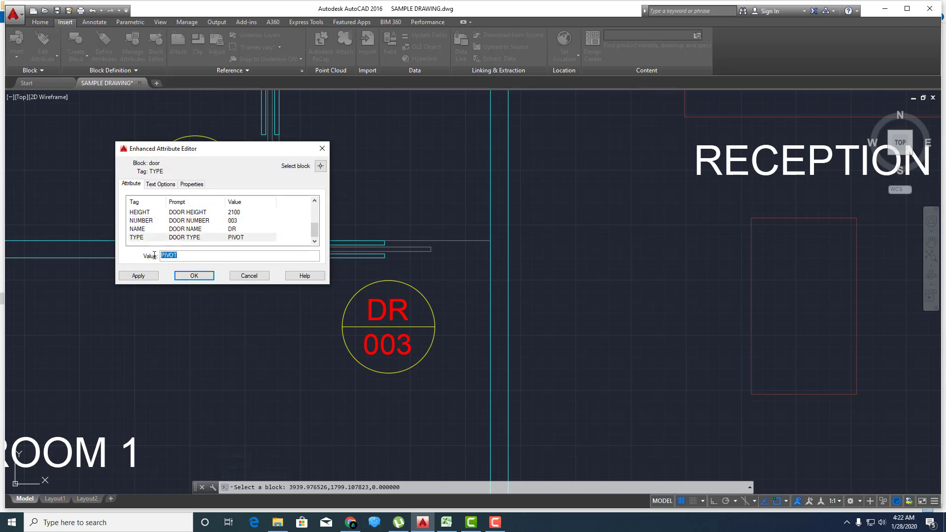
{"action": "left_click", "coordinate": [186, 215]}
{"action": "scroll", "coordinate": [188, 217], "scroll_direction": "up", "scroll_amount": 1}
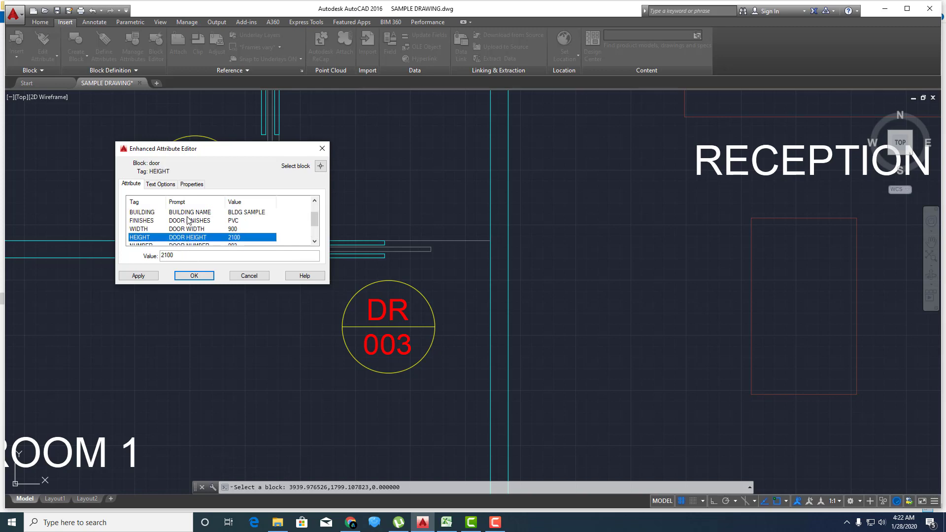
{"action": "left_click", "coordinate": [194, 229]}
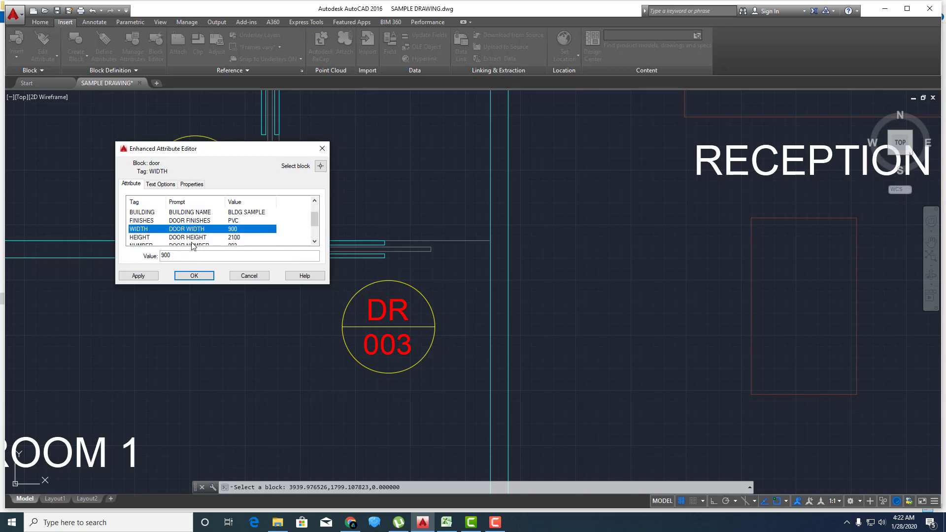
{"action": "left_click", "coordinate": [165, 256]}
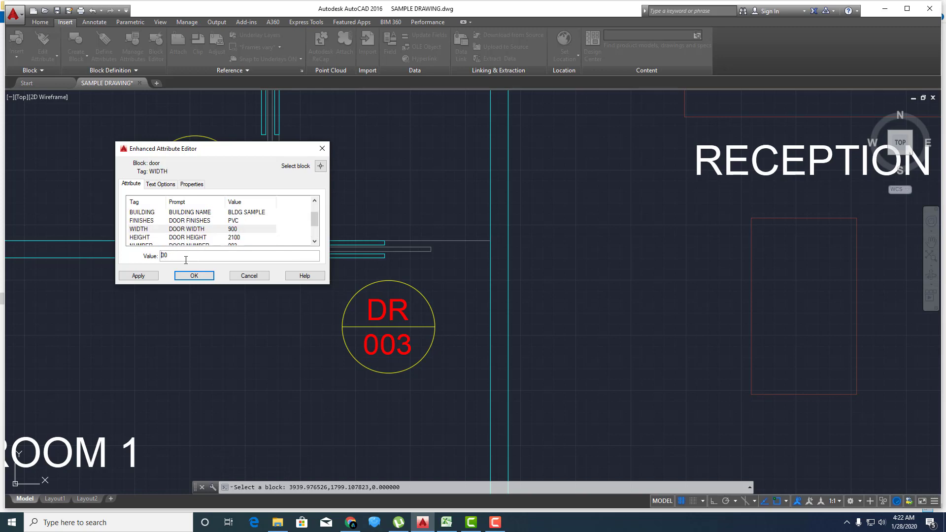
{"action": "left_click", "coordinate": [203, 222]}
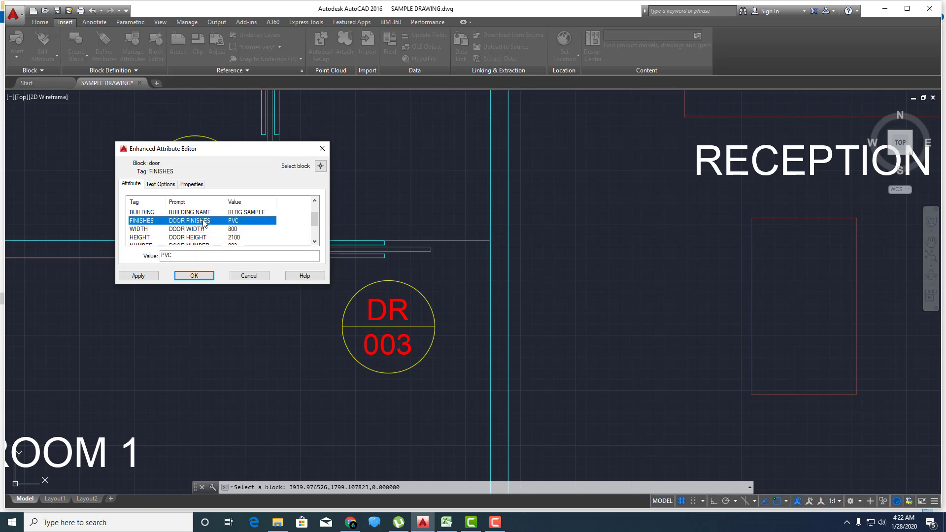
{"action": "left_click_drag", "start_coordinate": [178, 256], "coordinate": [162, 257]}
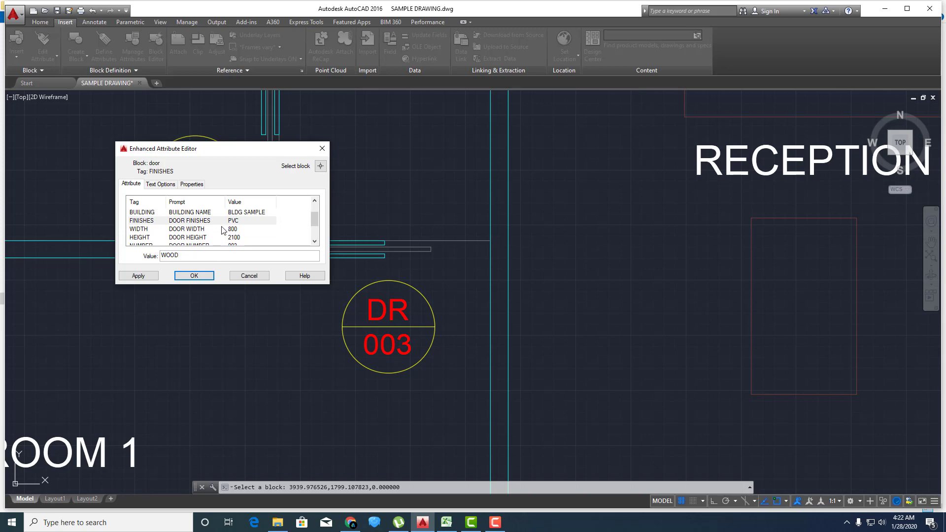
{"action": "scroll", "coordinate": [222, 230], "scroll_direction": "up", "scroll_amount": 1}
{"action": "left_click", "coordinate": [232, 213]}
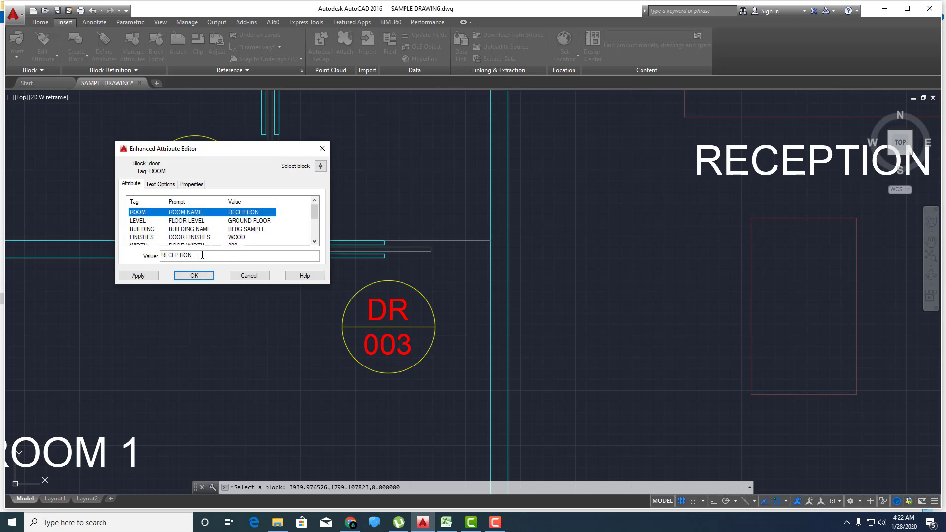
{"action": "left_click_drag", "start_coordinate": [202, 255], "coordinate": [133, 259]}
{"action": "type", "text": "ROOM 1"}
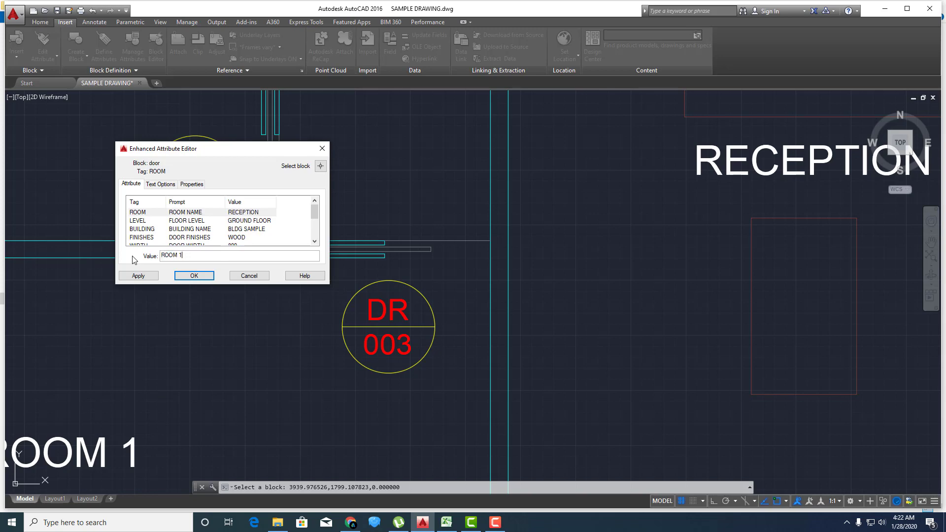
{"action": "left_click", "coordinate": [193, 274]}
- Change the middle ROOM 1 label to ROOM 2
{"action": "scroll", "coordinate": [315, 303], "scroll_direction": "down", "scroll_amount": 5}
{"action": "middle_click_drag", "start_coordinate": [315, 303], "coordinate": [344, 320]}
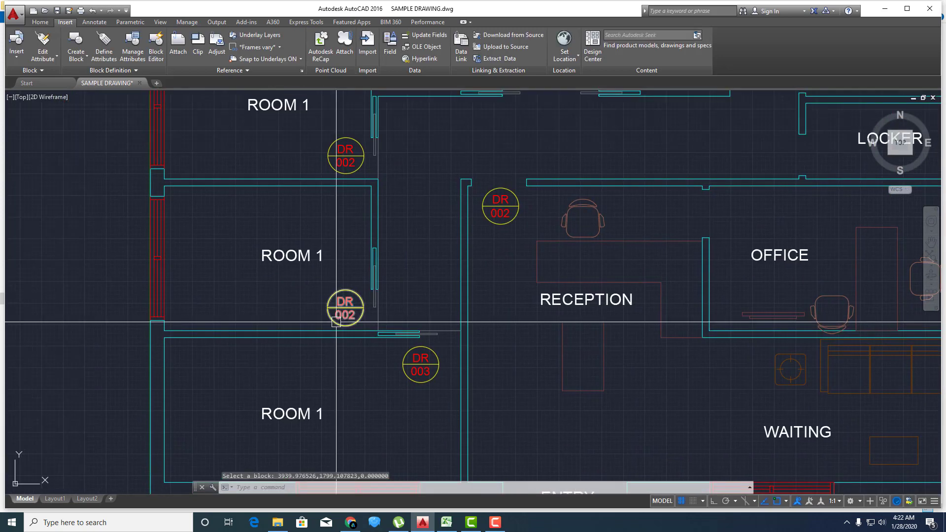
{"action": "left_click", "coordinate": [317, 262]}
{"action": "double_click", "coordinate": [317, 261]}
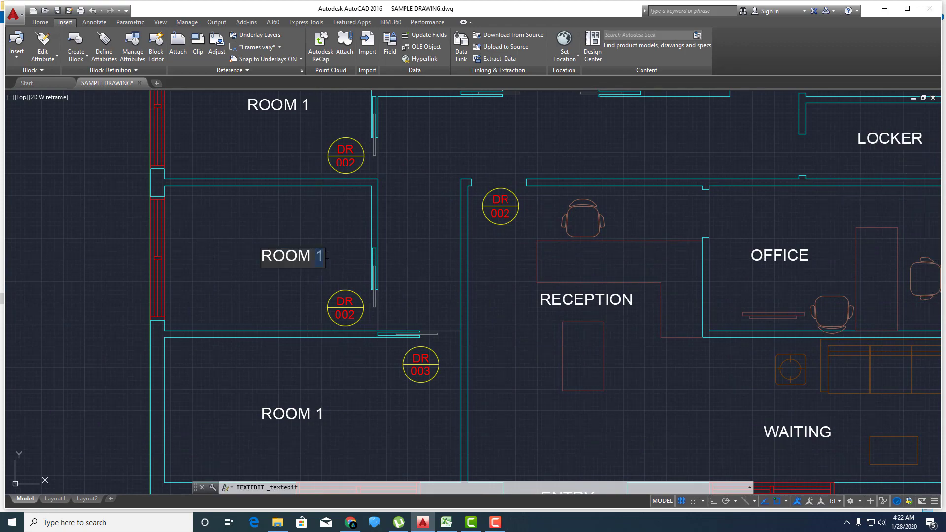
{"action": "type", "text": "2"}
{"action": "key", "text": "Return"}
- Change the next ROOM 1 label to ROOM 3
{"action": "middle_click_drag", "start_coordinate": [325, 183], "coordinate": [333, 321]}
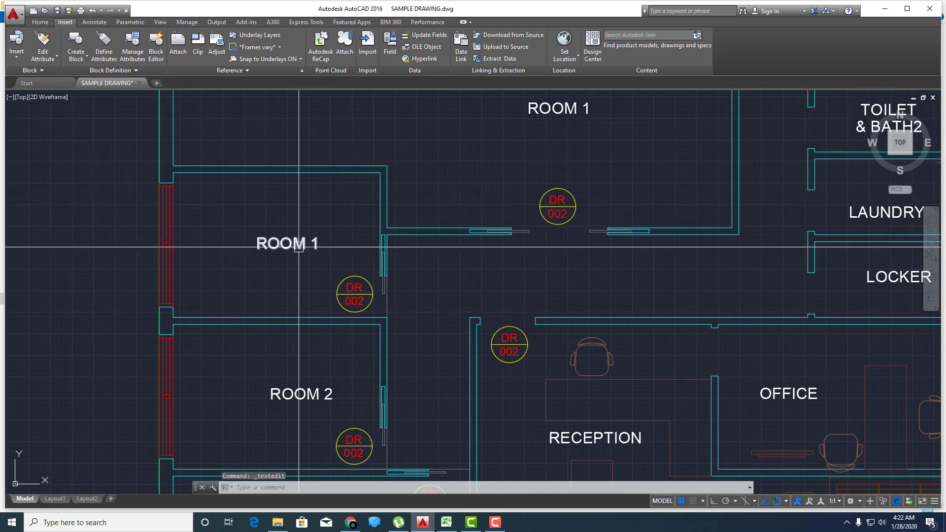
{"action": "left_click", "coordinate": [305, 246]}
{"action": "double_click", "coordinate": [312, 248]}
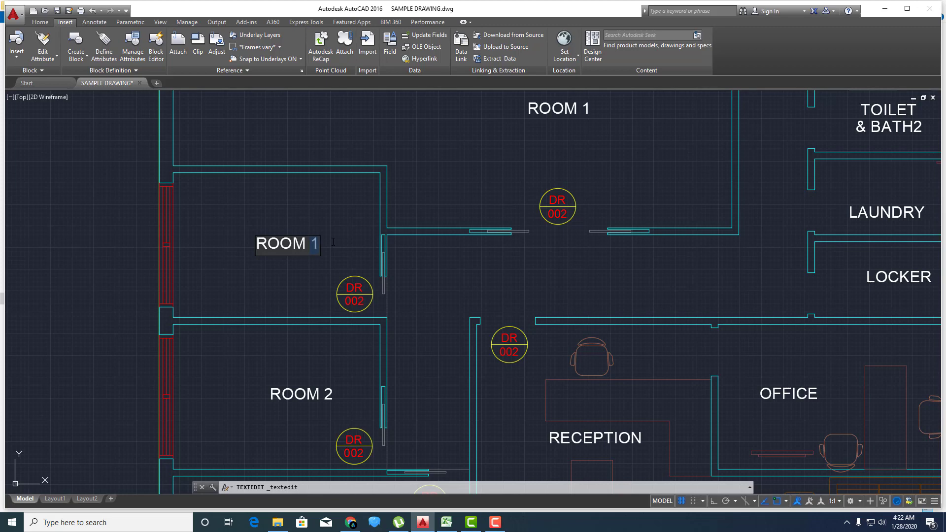
{"action": "type", "text": "3"}
{"action": "scroll", "coordinate": [493, 180], "scroll_direction": "up", "scroll_amount": 3}
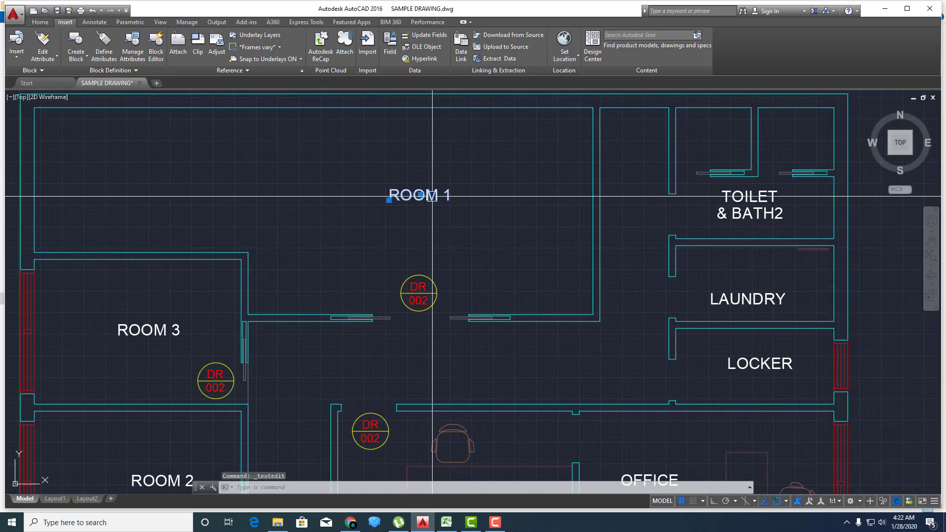
{"action": "left_click", "coordinate": [447, 199]}
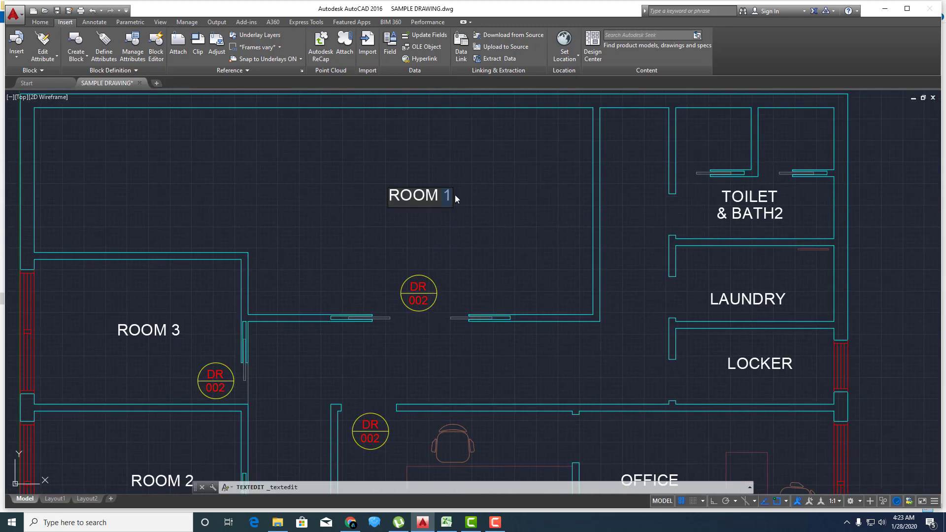
- Change the upper ROOM 1 label to ROOM 4
{"action": "type", "text": "4"}
{"action": "key", "text": "Return"}
{"action": "scroll", "coordinate": [448, 289], "scroll_direction": "down", "scroll_amount": 5}
{"action": "scroll", "coordinate": [391, 264], "scroll_direction": "up", "scroll_amount": 1}
{"action": "scroll", "coordinate": [403, 282], "scroll_direction": "up", "scroll_amount": 5}
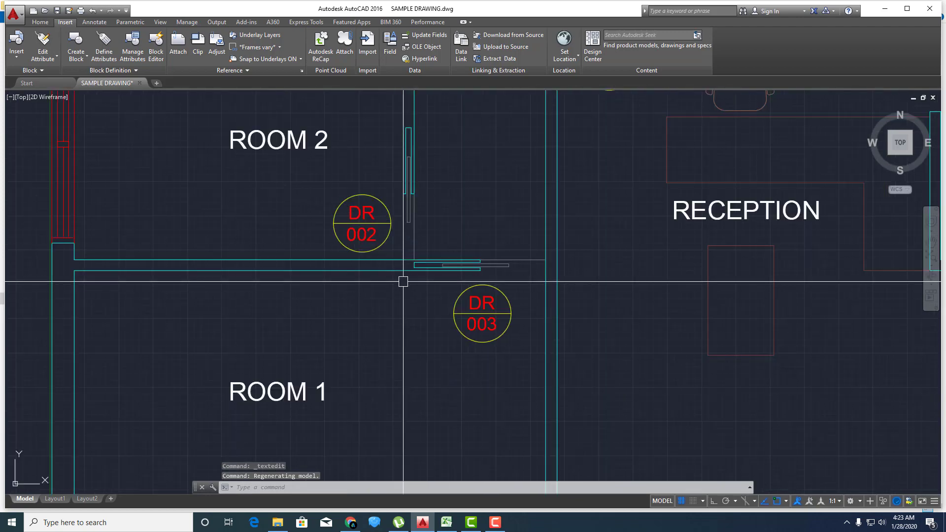
{"action": "middle_click_drag", "start_coordinate": [403, 282], "coordinate": [401, 311]}
- Renumber the DR 002 tag beside ROOM 2 to 004, checking its width value
{"action": "double_click", "coordinate": [363, 241]}
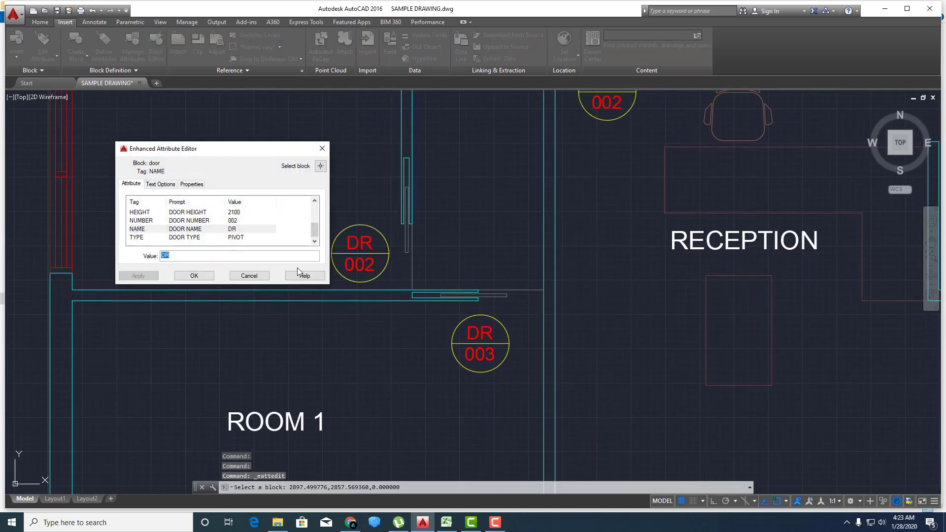
{"action": "left_click", "coordinate": [235, 222]}
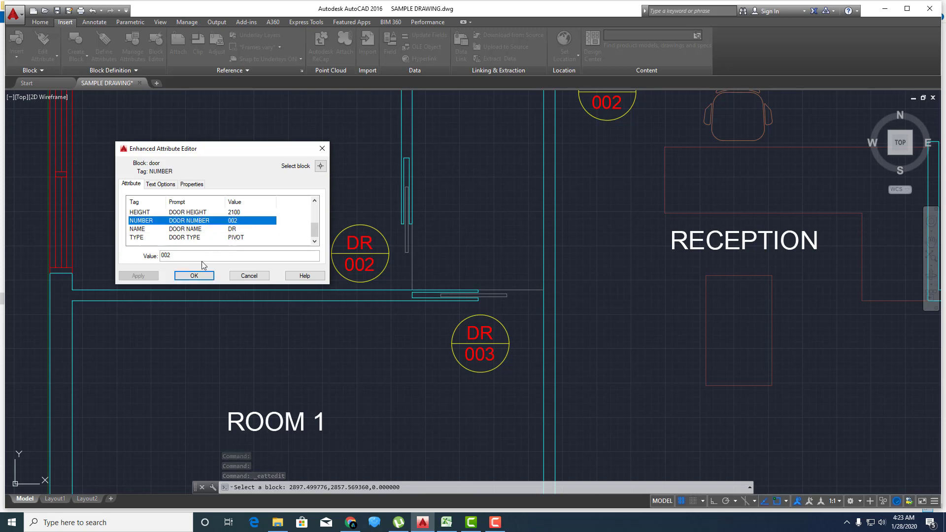
{"action": "left_click", "coordinate": [182, 258]}
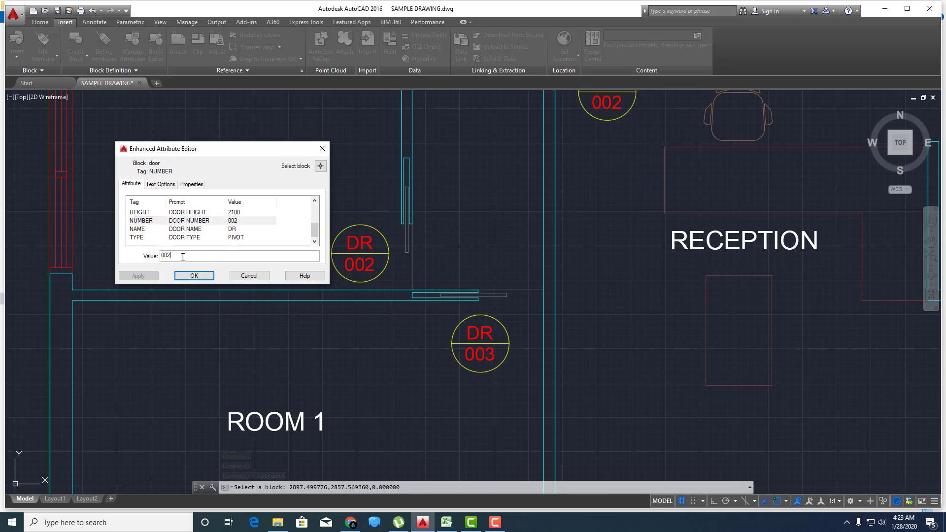
{"action": "type", "text": "4"}
{"action": "left_click", "coordinate": [231, 212]}
{"action": "scroll", "coordinate": [225, 226], "scroll_direction": "up", "scroll_amount": 1}
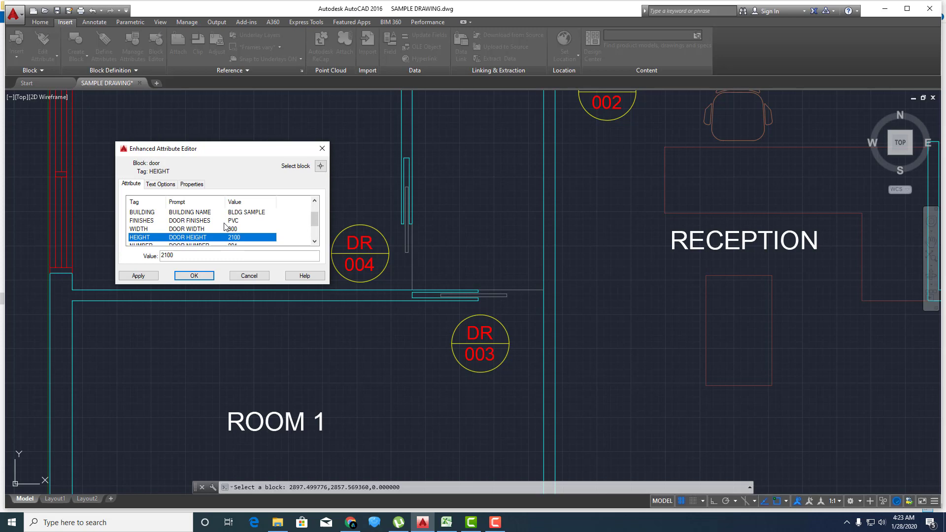
{"action": "left_click", "coordinate": [188, 229]}
{"action": "left_click", "coordinate": [165, 256]}
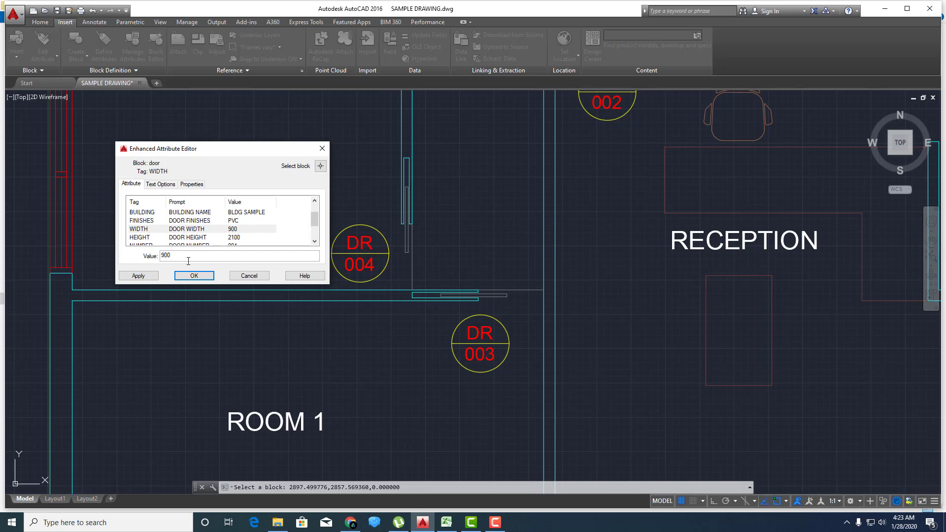
{"action": "left_click", "coordinate": [194, 276]}
{"action": "scroll", "coordinate": [358, 254], "scroll_direction": "down", "scroll_amount": 1}
{"action": "scroll", "coordinate": [355, 259], "scroll_direction": "down", "scroll_amount": 3}
- Erase the DR 004 door tag
{"action": "middle_click_drag", "start_coordinate": [355, 260], "coordinate": [355, 300]}
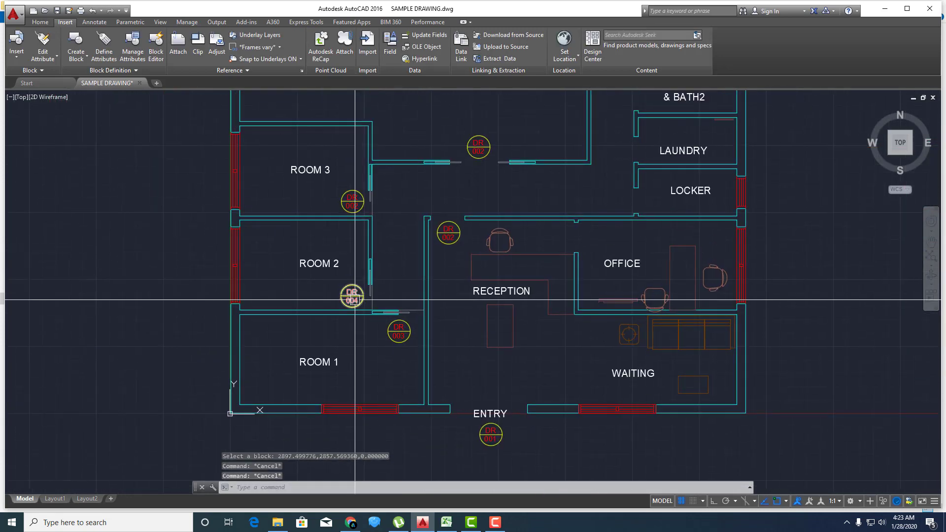
{"action": "key", "text": "e"}
{"action": "key", "text": "Return"}
{"action": "left_click", "coordinate": [353, 297]}
{"action": "key", "text": "Return"}
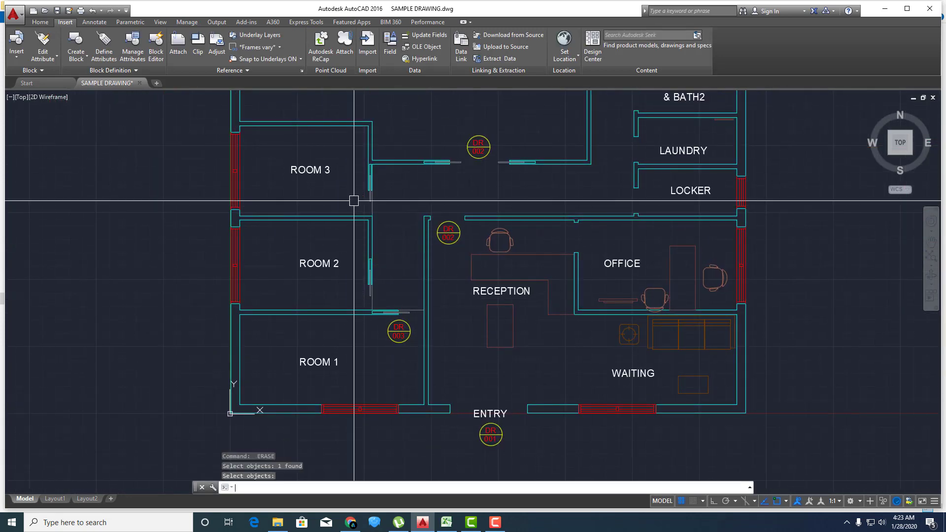
- Copy the DR 003 tag to the ROOM 2 and ROOM 3 doors
{"action": "left_click", "coordinate": [390, 332]}
{"action": "type", "text": "co"}
{"action": "key", "text": "Return"}
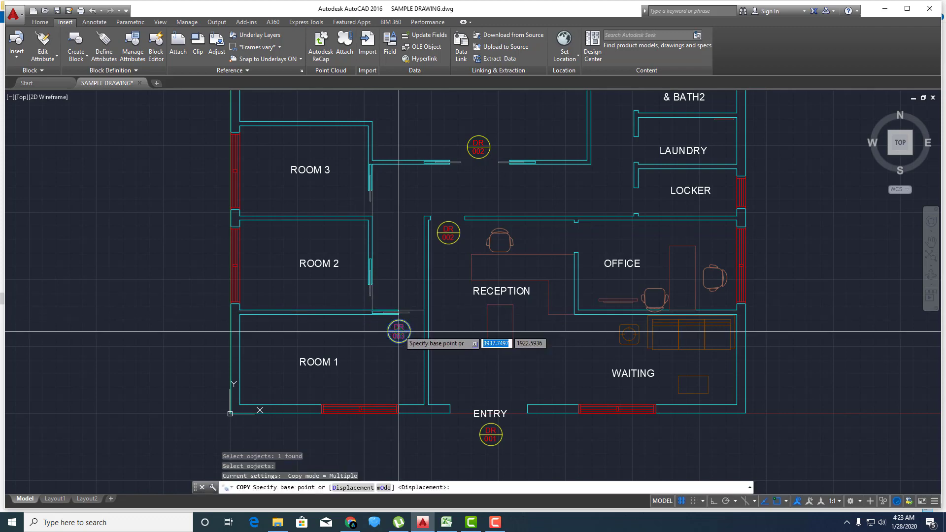
{"action": "left_click", "coordinate": [398, 331]}
{"action": "left_click", "coordinate": [350, 293]}
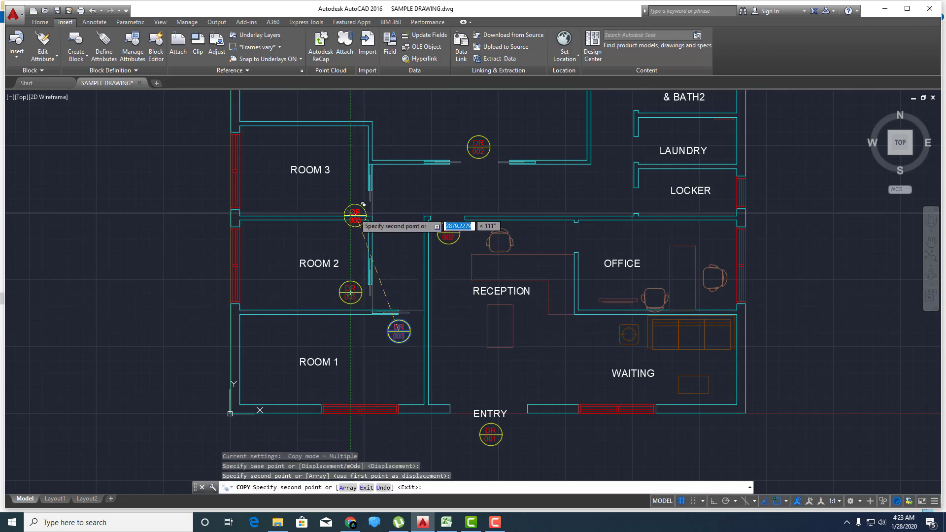
{"action": "left_click", "coordinate": [350, 199]}
{"action": "key", "text": "Return"}
{"action": "scroll", "coordinate": [464, 219], "scroll_direction": "up", "scroll_amount": 3}
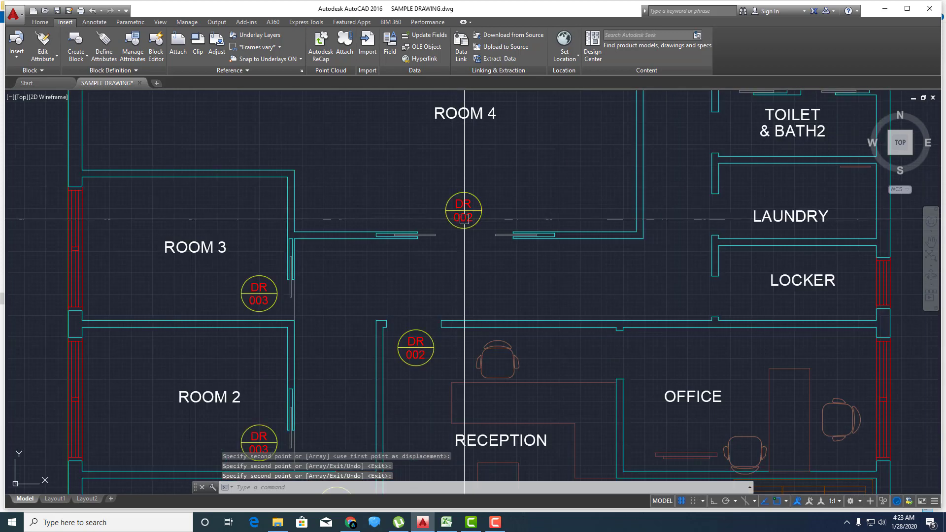
{"action": "scroll", "coordinate": [464, 218], "scroll_direction": "up", "scroll_amount": 2}
- Set the upper door tag's door number to 004
{"action": "double_click", "coordinate": [461, 205]}
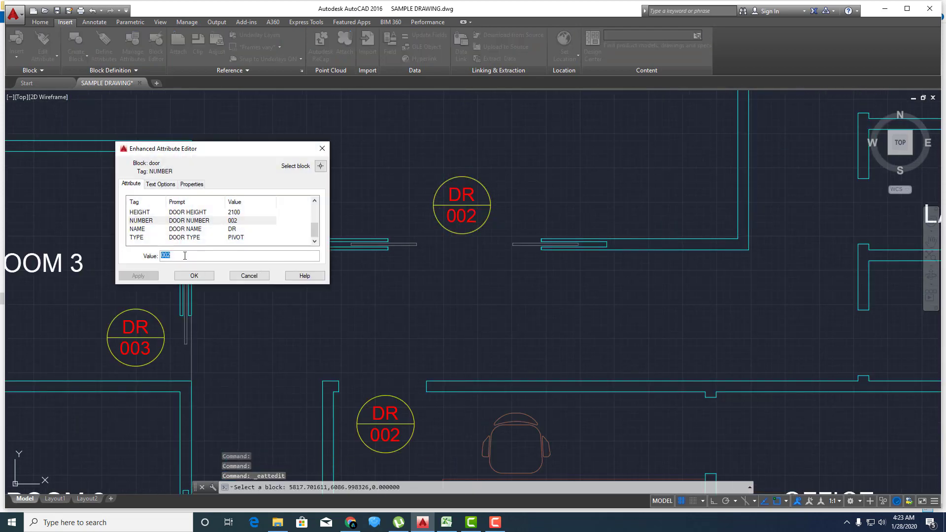
{"action": "type", "text": "004"}
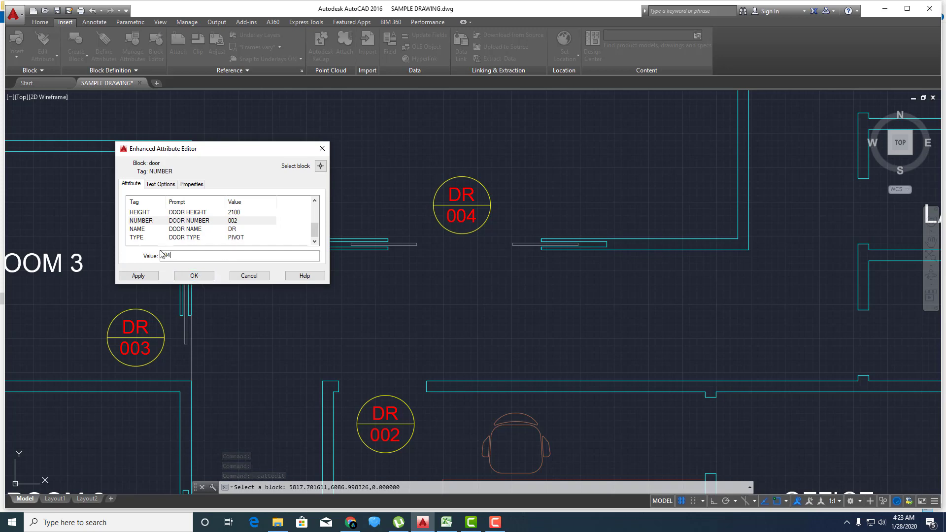
{"action": "left_click", "coordinate": [138, 276]}
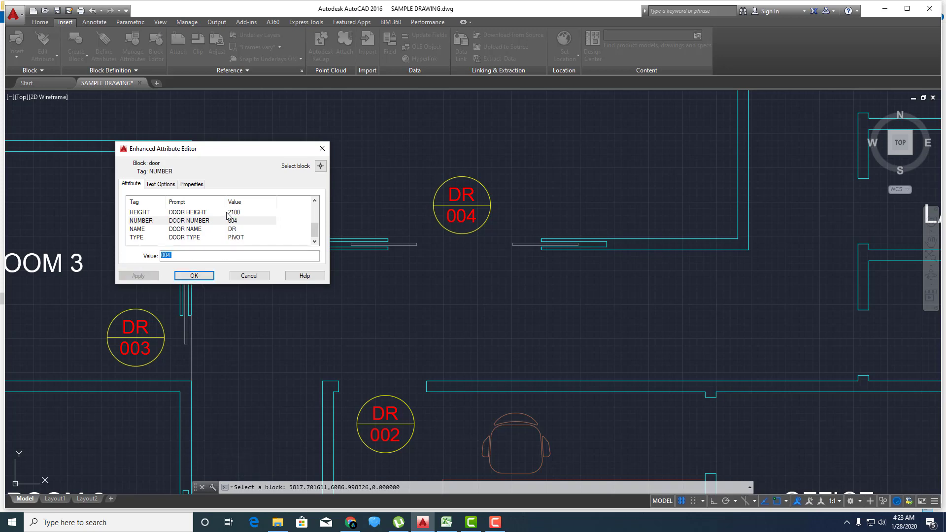
- Set the tag's door width to 1200 and its finishes to WOOD
{"action": "left_click", "coordinate": [226, 213]}
{"action": "scroll", "coordinate": [223, 216], "scroll_direction": "up", "scroll_amount": 1}
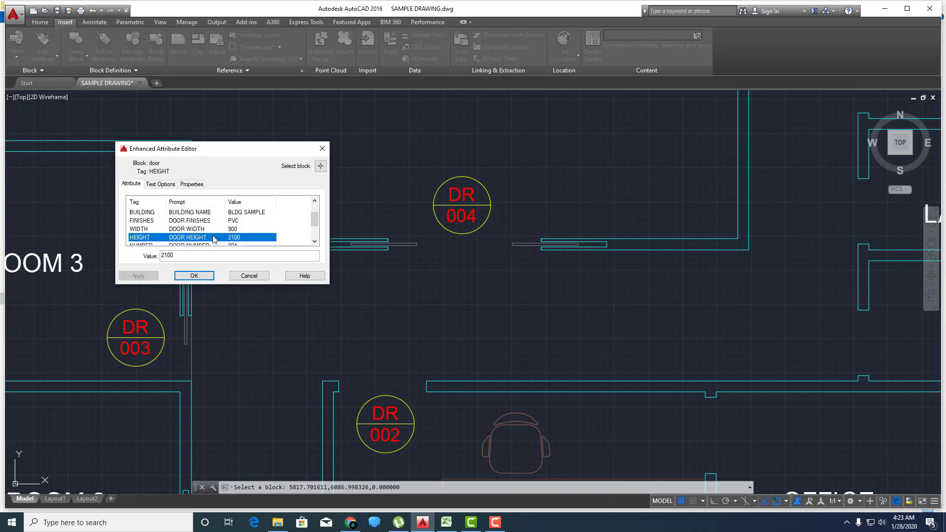
{"action": "left_click", "coordinate": [198, 230]}
{"action": "key", "text": "Tab"}
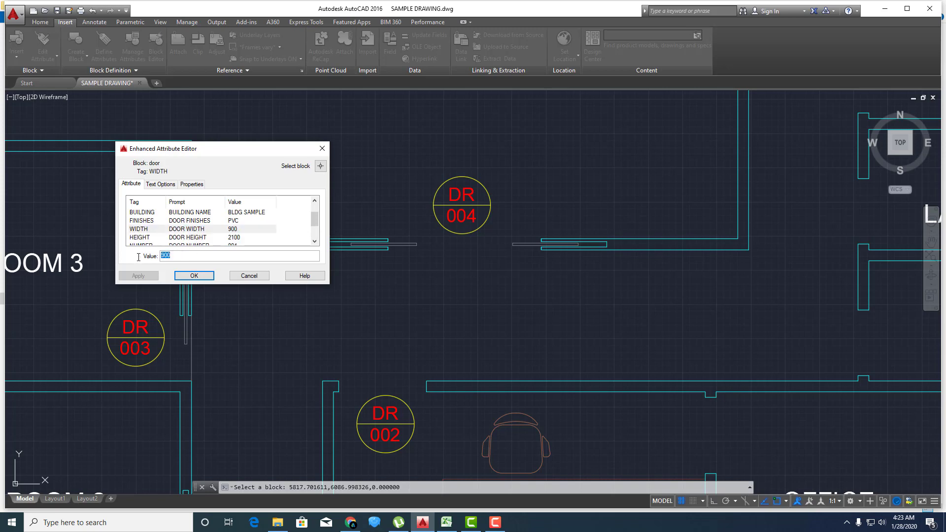
{"action": "type", "text": "00"}
{"action": "left_click", "coordinate": [204, 222]}
{"action": "key", "text": "Tab"}
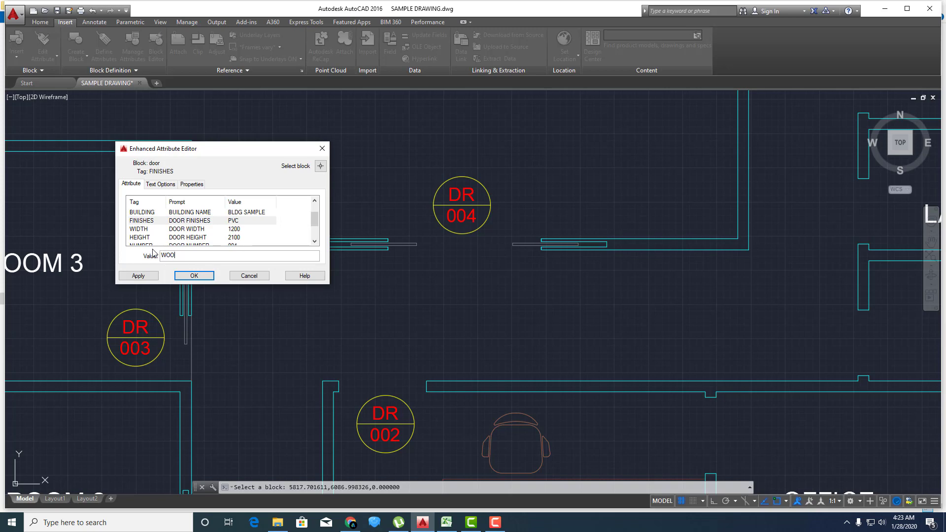
{"action": "left_click", "coordinate": [185, 213]}
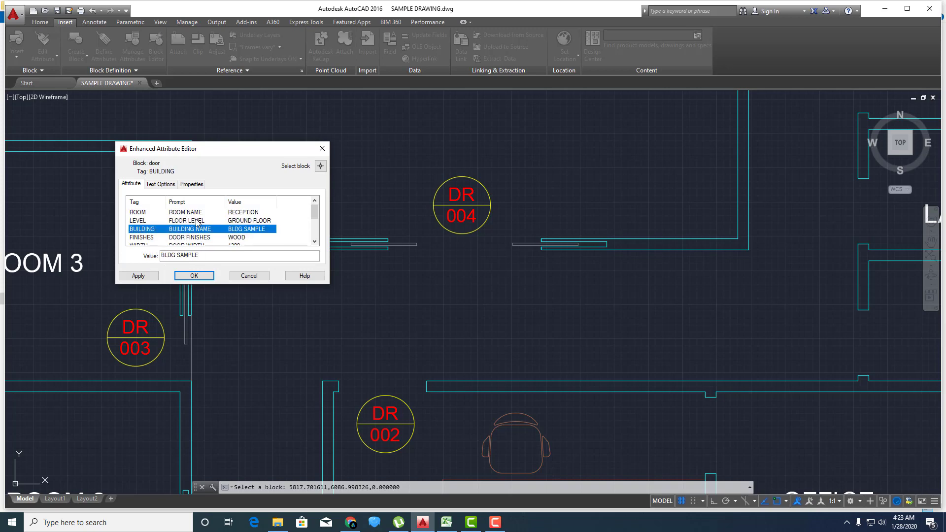
- Replace the RECEPTION room name with ROOM 4 and close the editor
{"action": "left_click", "coordinate": [191, 221]}
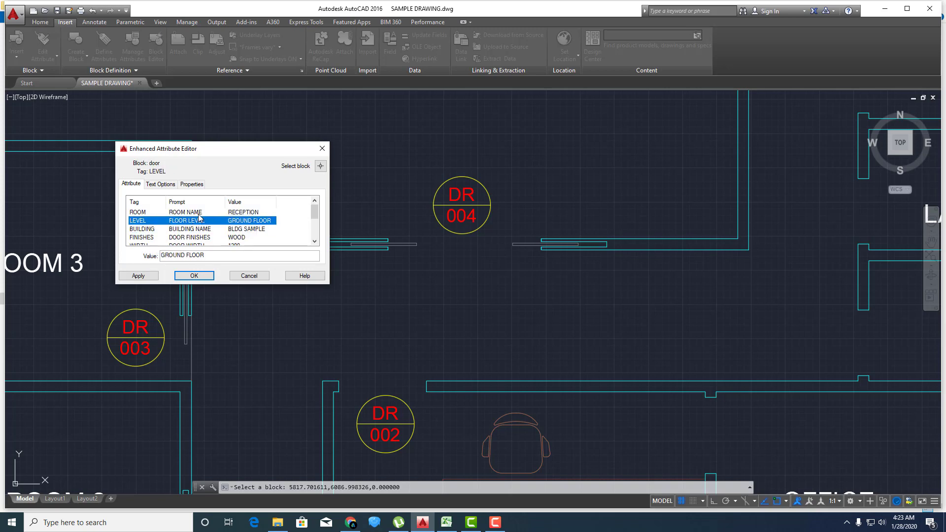
{"action": "left_click", "coordinate": [198, 214]}
{"action": "double_click", "coordinate": [199, 255]}
{"action": "type", "text": "ROOM 4"}
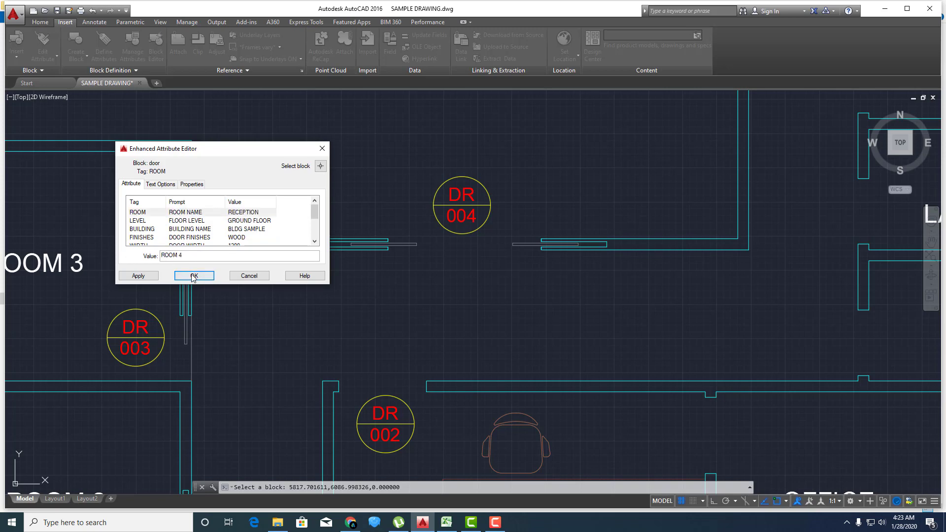
{"action": "left_click", "coordinate": [193, 276]}
{"action": "scroll", "coordinate": [380, 205], "scroll_direction": "down", "scroll_amount": 3}
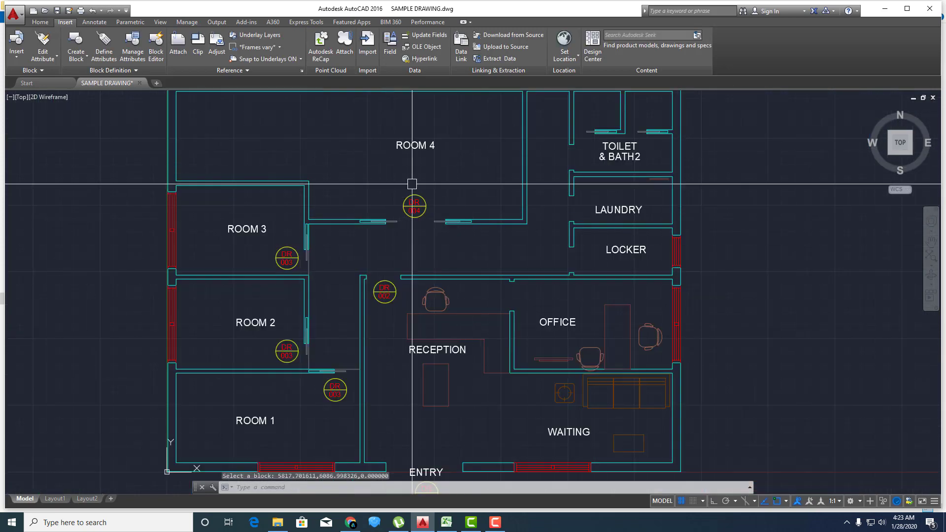
{"action": "scroll", "coordinate": [286, 250], "scroll_direction": "up", "scroll_amount": 3}
{"action": "double_click", "coordinate": [286, 262]}
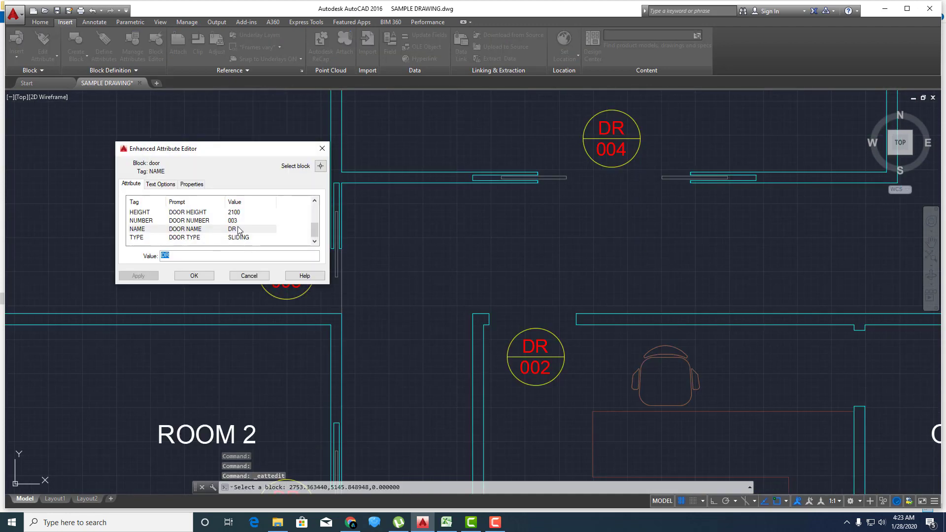
{"action": "left_click", "coordinate": [212, 220]}
{"action": "scroll", "coordinate": [212, 222], "scroll_direction": "up", "scroll_amount": 1}
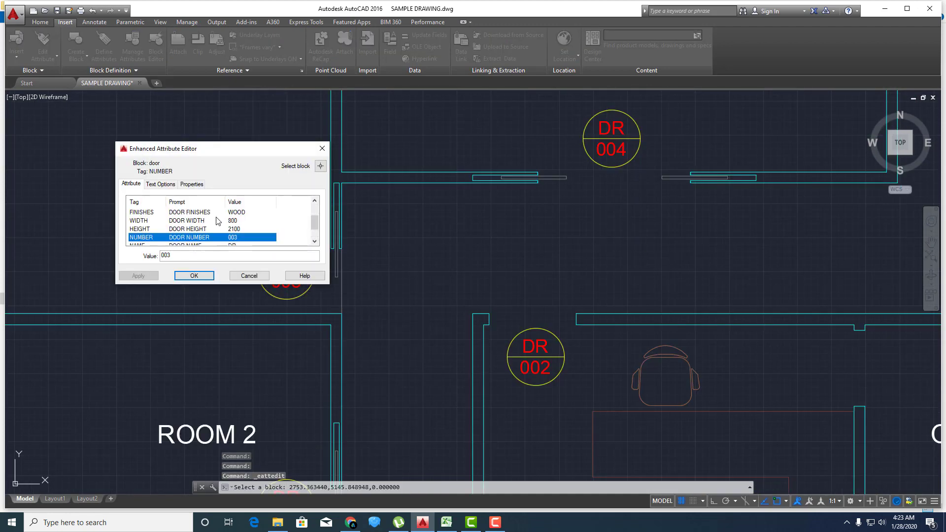
{"action": "scroll", "coordinate": [217, 220], "scroll_direction": "up", "scroll_amount": 2}
{"action": "left_click", "coordinate": [217, 213]}
{"action": "left_click", "coordinate": [195, 255]}
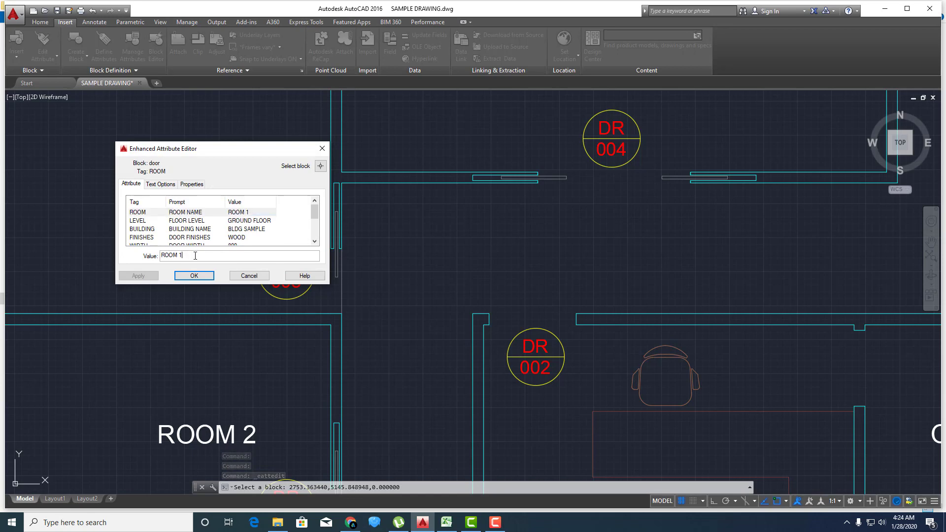
{"action": "left_click", "coordinate": [194, 275]}
{"action": "scroll", "coordinate": [291, 226], "scroll_direction": "down", "scroll_amount": 3}
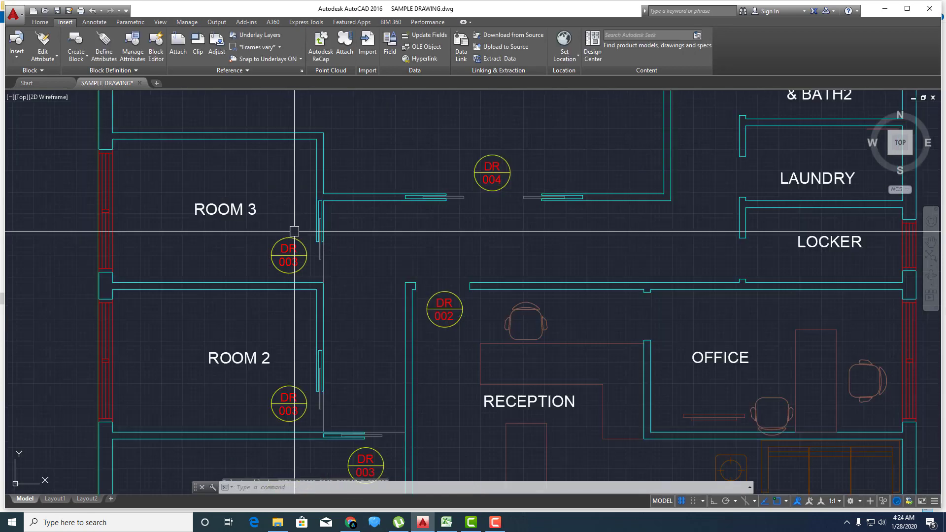
{"action": "scroll", "coordinate": [292, 226], "scroll_direction": "down", "scroll_amount": 2}
{"action": "scroll", "coordinate": [294, 235], "scroll_direction": "up", "scroll_amount": 4}
{"action": "left_click", "coordinate": [323, 246]}
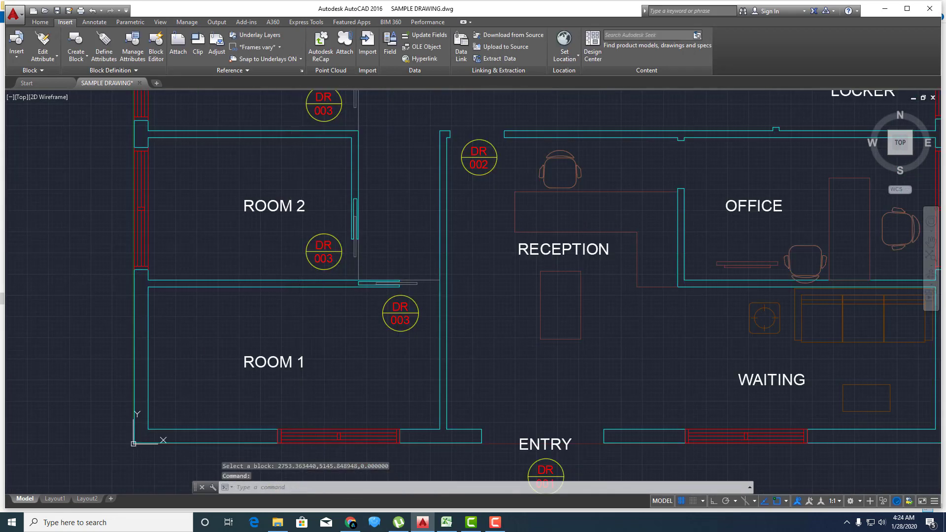
{"action": "scroll", "coordinate": [320, 229], "scroll_direction": "up", "scroll_amount": 1}
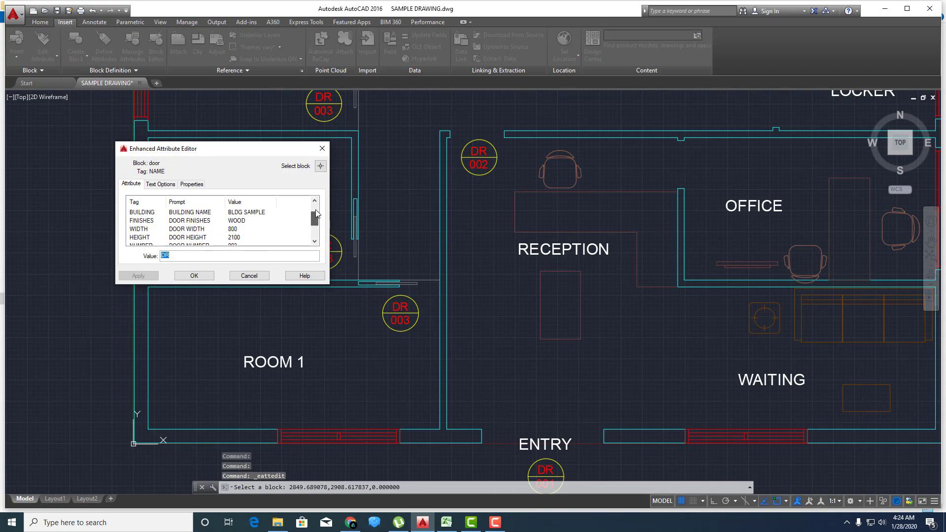
{"action": "scroll", "coordinate": [320, 229], "scroll_direction": "up", "scroll_amount": 1}
{"action": "left_click", "coordinate": [197, 211]}
{"action": "left_click", "coordinate": [206, 256]}
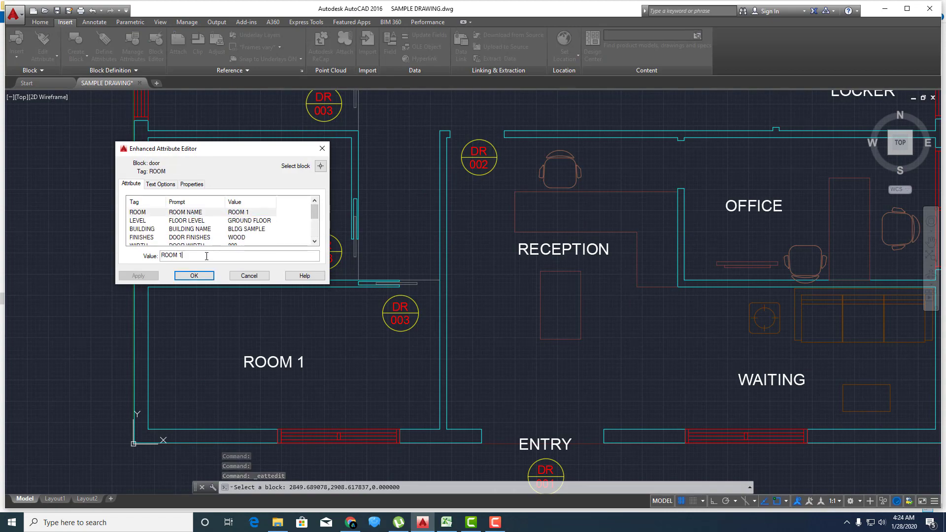
{"action": "left_click", "coordinate": [195, 276]}
{"action": "scroll", "coordinate": [391, 260], "scroll_direction": "down", "scroll_amount": 4}
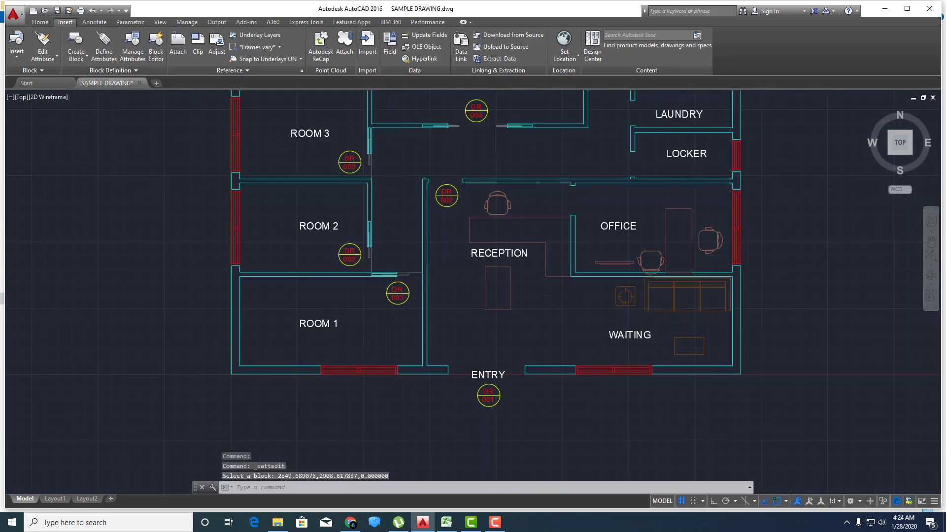
{"action": "middle_click_drag", "start_coordinate": [472, 245], "coordinate": [371, 281]}
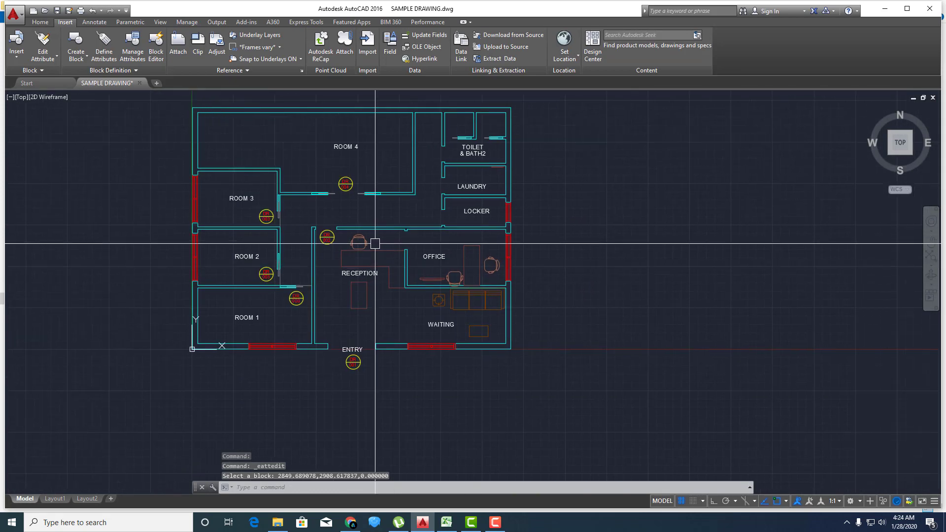
- Copy the DR 004 tag near the office, then discard the misplaced copy
{"action": "scroll", "coordinate": [375, 266], "scroll_direction": "up", "scroll_amount": 4}
{"action": "type", "text": "co"}
{"action": "key", "text": "Return"}
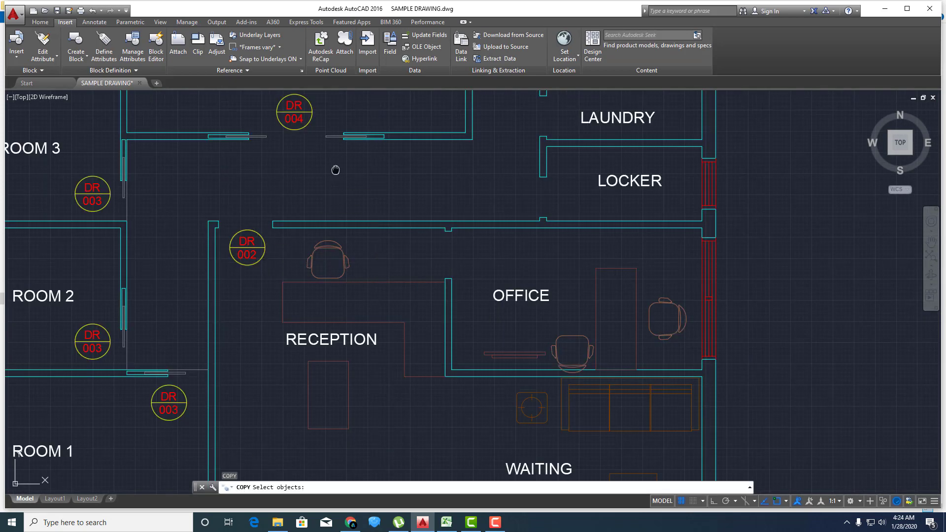
{"action": "middle_click_drag", "start_coordinate": [316, 123], "coordinate": [290, 232]}
{"action": "left_click", "coordinate": [285, 229]}
{"action": "key", "text": "Return"}
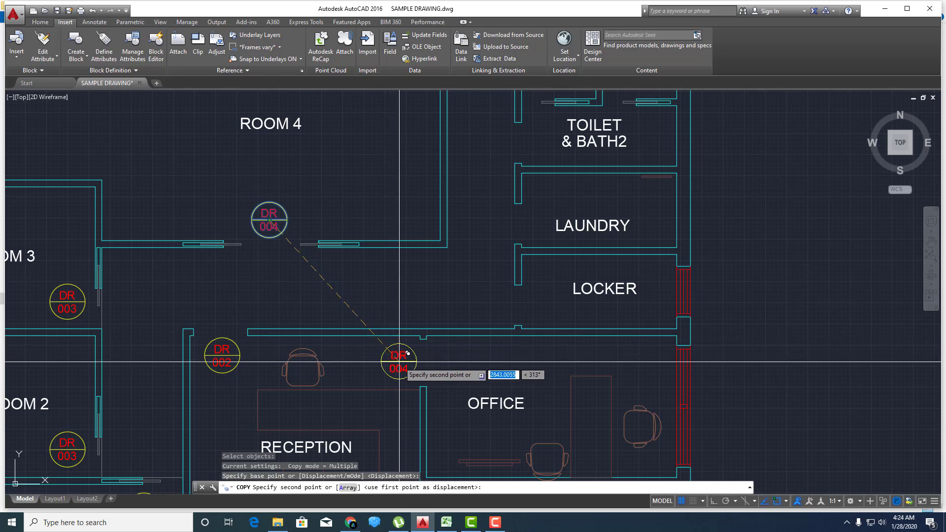
{"action": "scroll", "coordinate": [393, 379], "scroll_direction": "up", "scroll_amount": 2}
{"action": "left_click", "coordinate": [392, 379]}
{"action": "scroll", "coordinate": [401, 296], "scroll_direction": "down", "scroll_amount": 2}
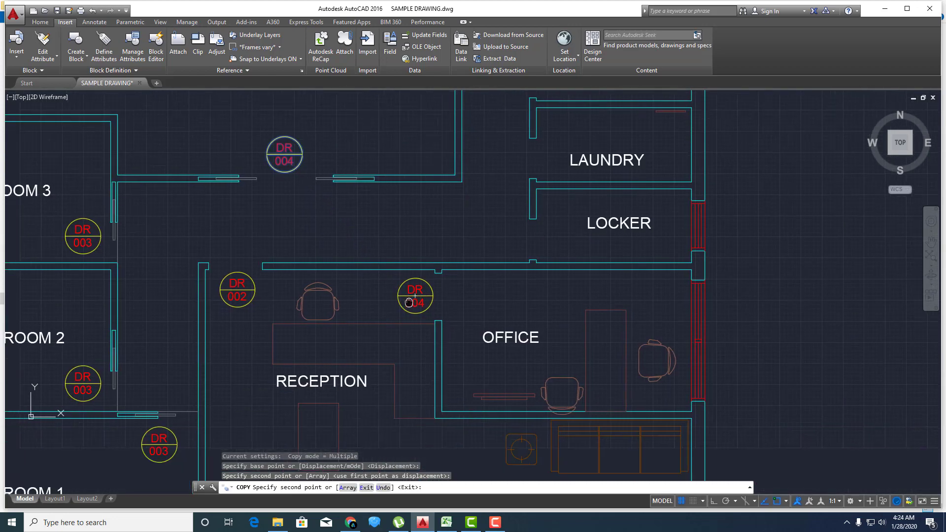
{"action": "scroll", "coordinate": [417, 291], "scroll_direction": "up", "scroll_amount": 2}
{"action": "key", "text": "Escape"}
- Copy the DR 002 tag to the office doorway
{"action": "key", "text": "Return"}
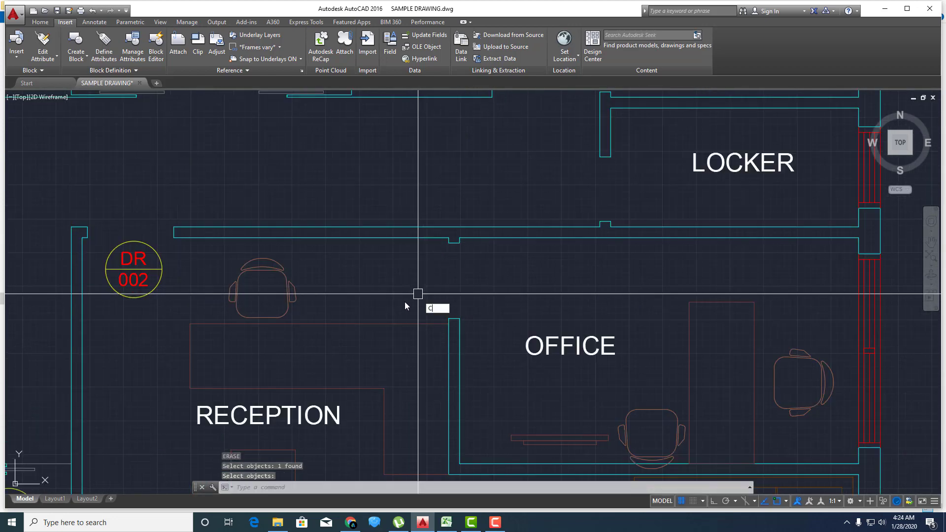
{"action": "left_click", "coordinate": [167, 268]}
{"action": "key", "text": "Return"}
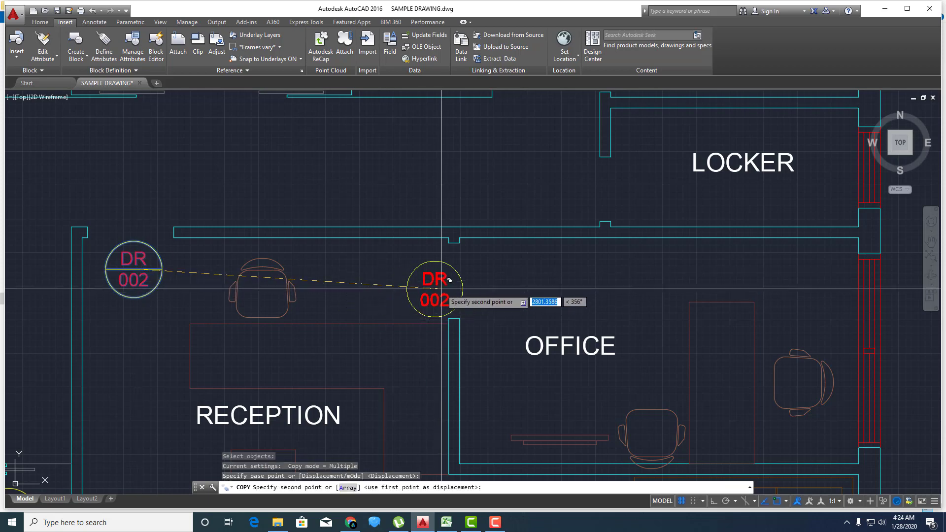
{"action": "left_click", "coordinate": [438, 281]}
- Change the new office-door tag's room name from RECEPTION to OFFICE
{"action": "key", "text": "Return"}
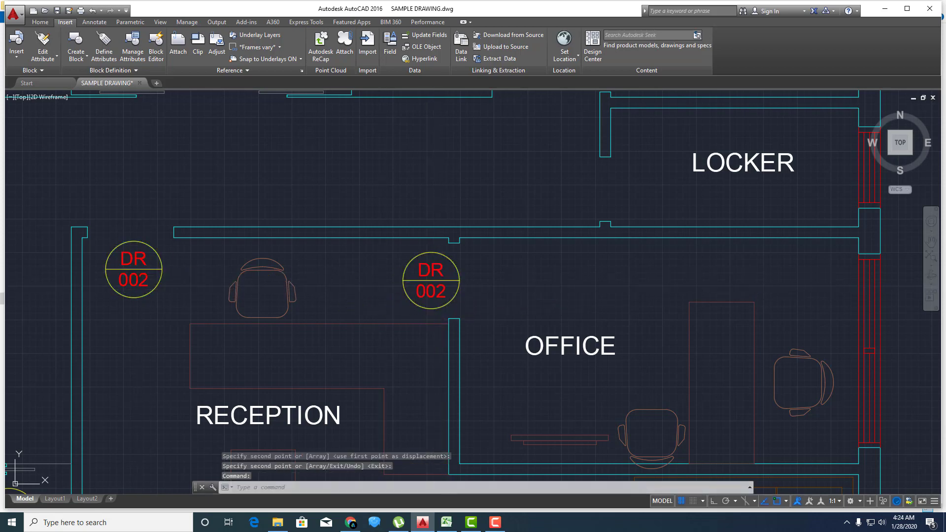
{"action": "double_click", "coordinate": [431, 292]}
{"action": "left_click_drag", "start_coordinate": [315, 233], "coordinate": [323, 203]}
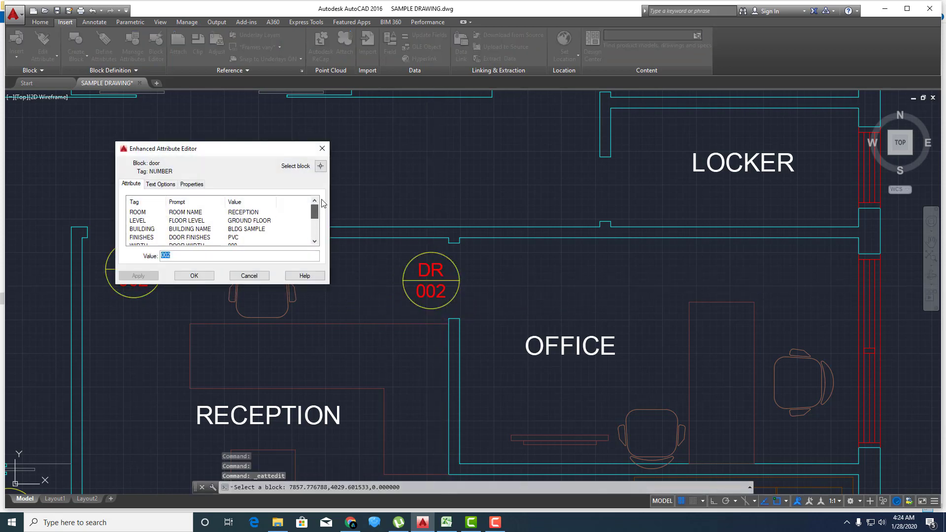
{"action": "left_click", "coordinate": [257, 213]}
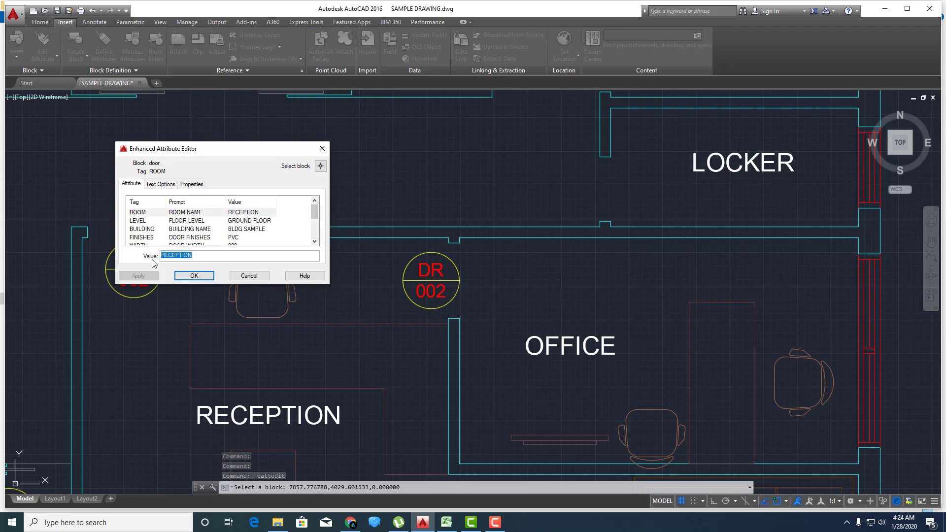
{"action": "type", "text": "OFFICE"}
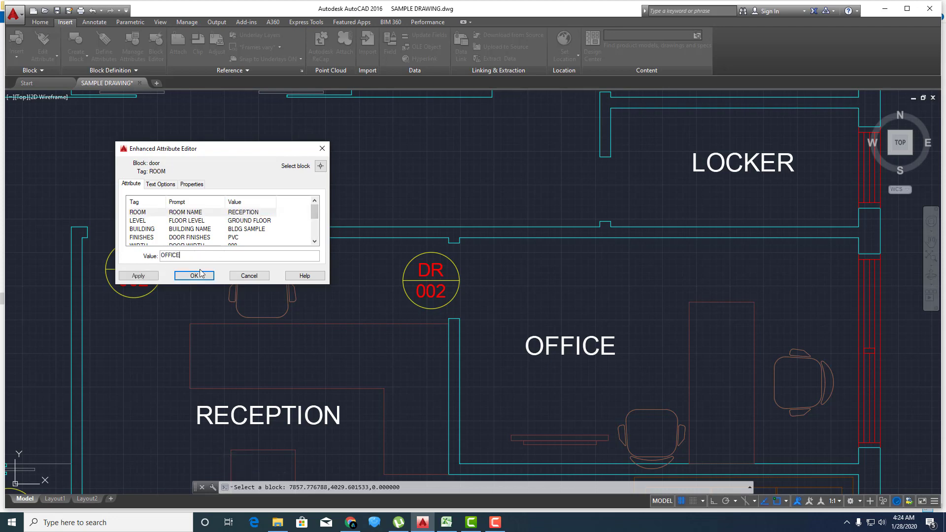
{"action": "left_click", "coordinate": [195, 276]}
{"action": "scroll", "coordinate": [439, 188], "scroll_direction": "down", "scroll_amount": 2}
{"action": "mouse_move", "coordinate": [484, 238]}
{"action": "middle_mouse_down"}
{"action": "mouse_move", "coordinate": [498, 281]}
{"action": "mouse_move", "coordinate": [475, 342]}
{"action": "middle_mouse_up"}
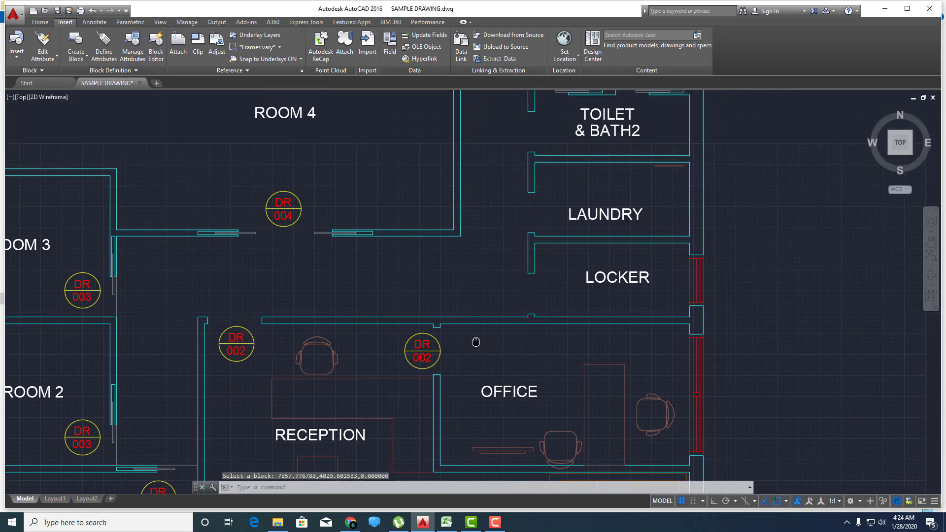
{"action": "type", "text": "CO"}
- Copy the office door tag to the locker corridor doorway
{"action": "key", "text": "Return"}
{"action": "left_click", "coordinate": [422, 351]}
{"action": "key", "text": "Return"}
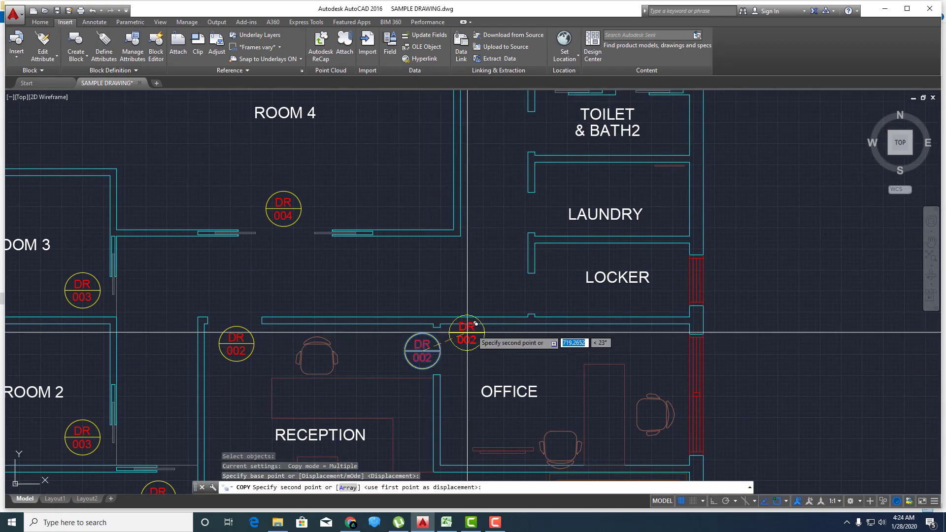
{"action": "left_click", "coordinate": [512, 292]}
{"action": "scroll", "coordinate": [511, 292], "scroll_direction": "up", "scroll_amount": 2}
{"action": "key", "text": "Escape"}
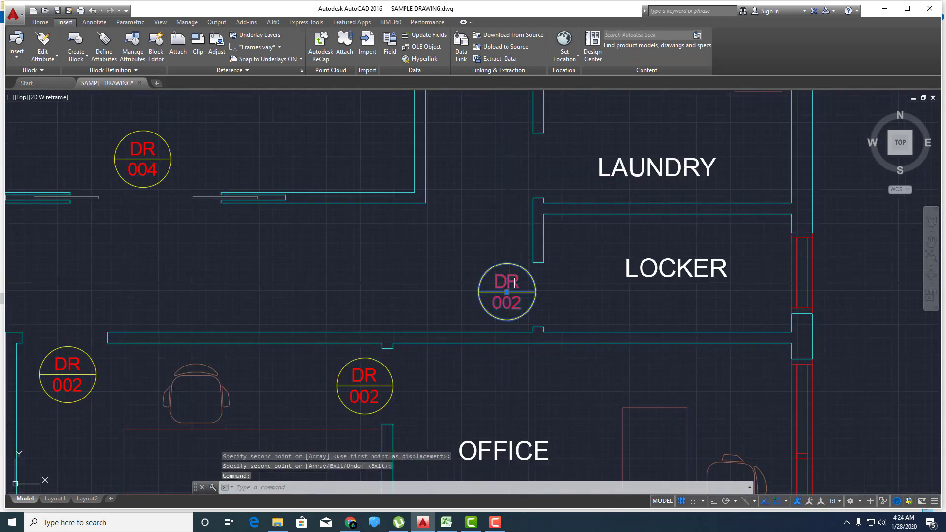
- Change the copied tag's door number to 005
{"action": "double_click", "coordinate": [507, 292]}
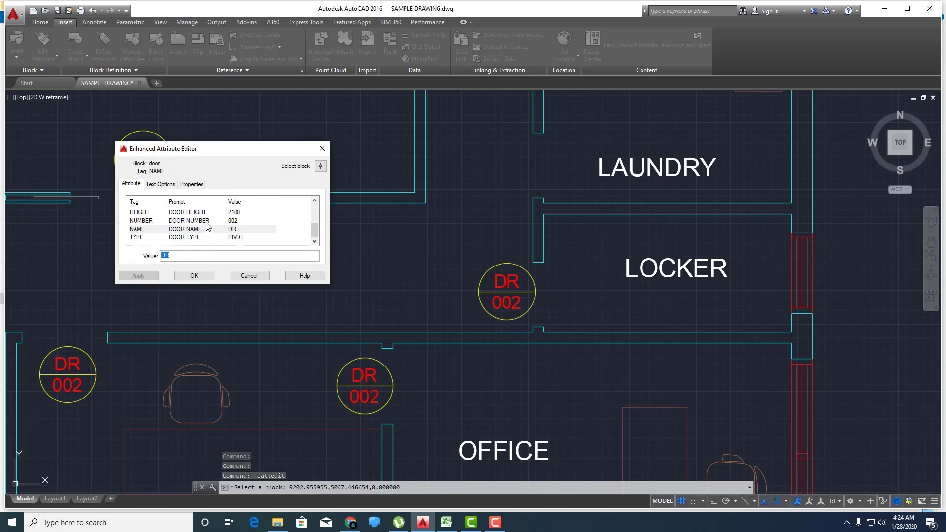
{"action": "left_click", "coordinate": [206, 221]}
{"action": "left_click", "coordinate": [179, 256]}
{"action": "key", "text": "BackSpace"}
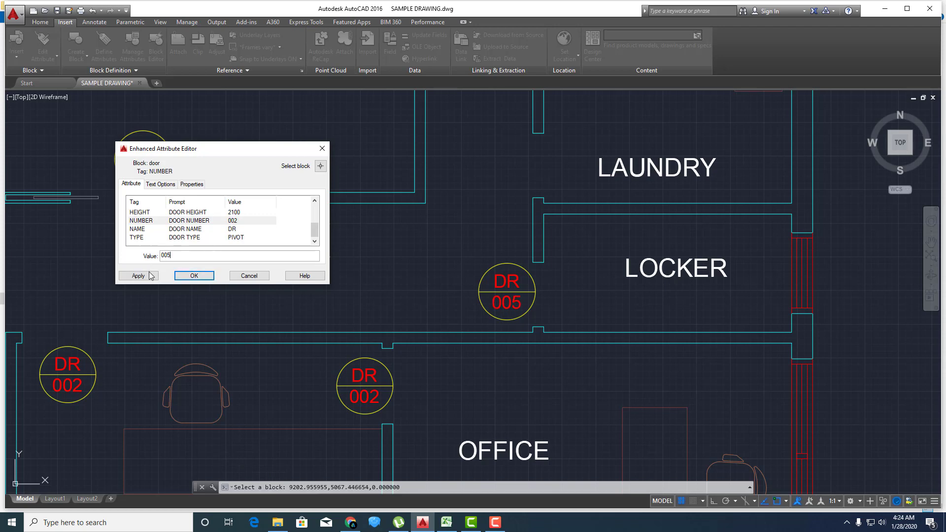
{"action": "left_click", "coordinate": [151, 276]}
{"action": "scroll", "coordinate": [186, 235], "scroll_direction": "up", "scroll_amount": 1}
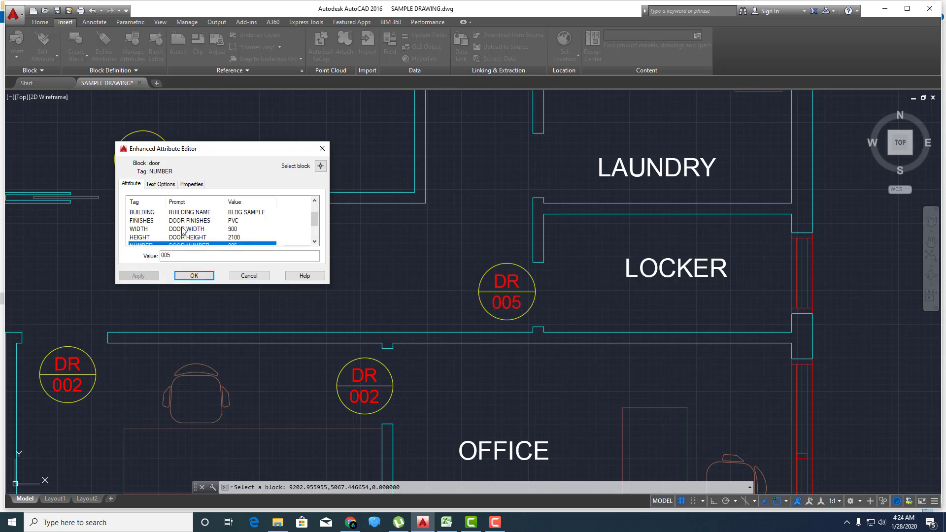
- Set the tag's width to 600 and its room from OFFICE to LOCKER
{"action": "left_click", "coordinate": [184, 229]}
{"action": "left_click", "coordinate": [167, 256]}
{"action": "type", "text": "600"}
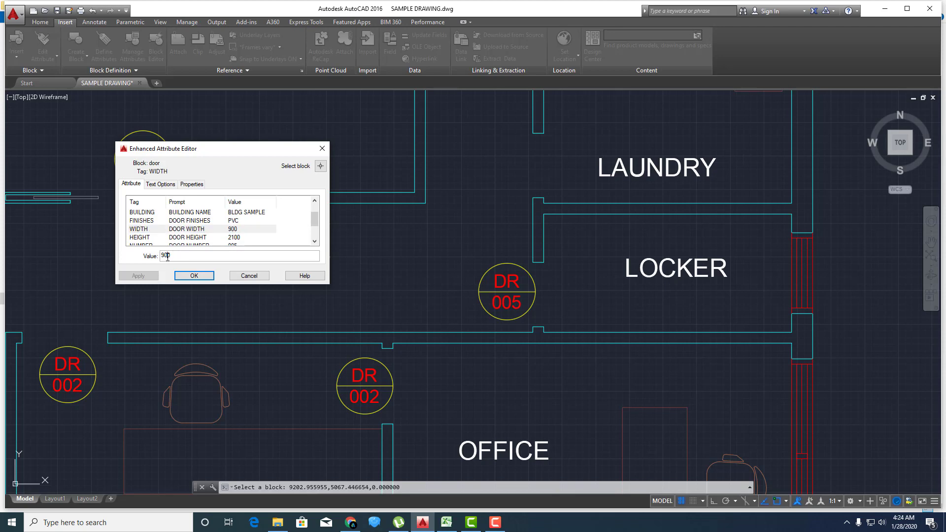
{"action": "left_click", "coordinate": [213, 221]}
{"action": "scroll", "coordinate": [213, 223], "scroll_direction": "up", "scroll_amount": 1}
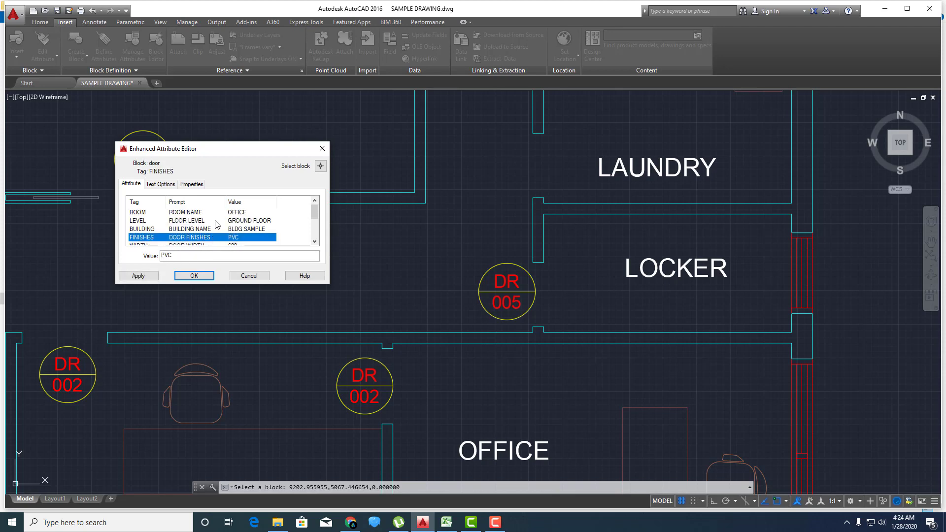
{"action": "left_click", "coordinate": [235, 213]}
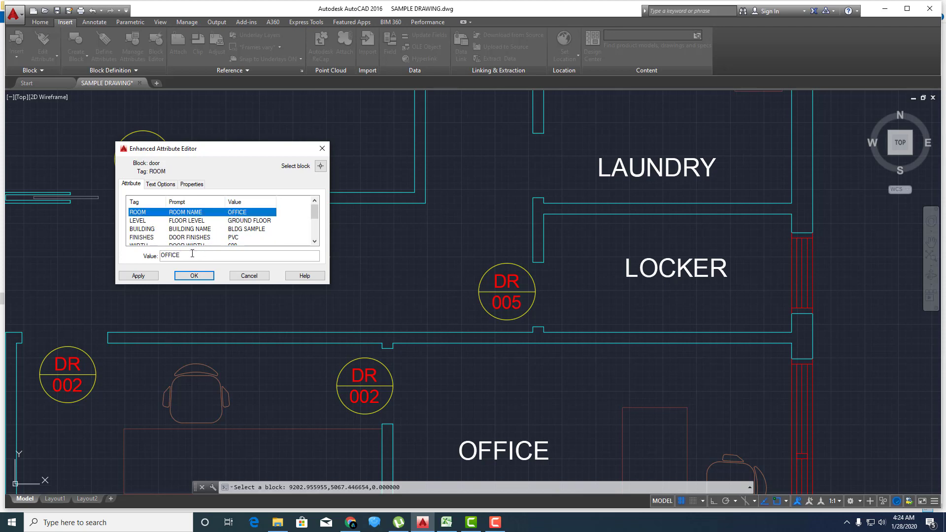
{"action": "left_click_drag", "start_coordinate": [192, 254], "coordinate": [172, 255]}
{"action": "type", "text": "LOCKER"}
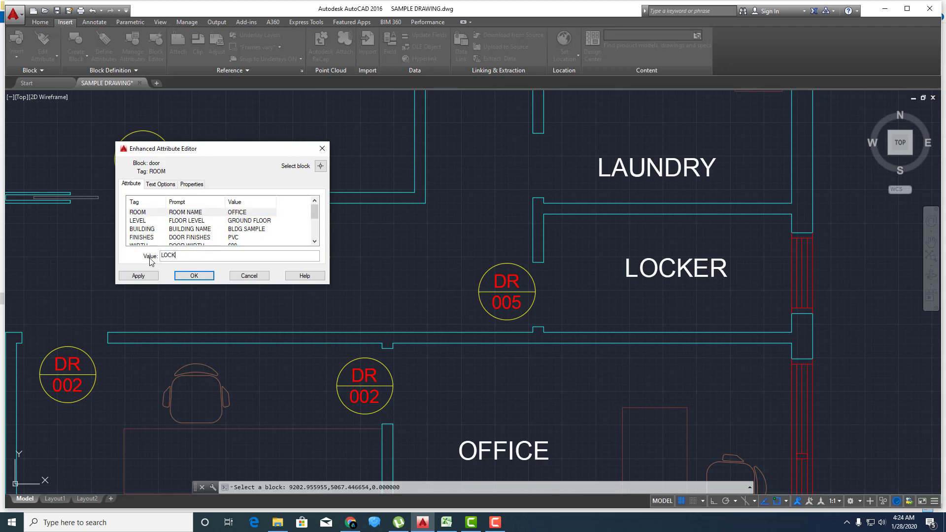
{"action": "left_click", "coordinate": [190, 275]}
{"action": "middle_click_drag", "start_coordinate": [573, 193], "coordinate": [505, 288]}
- Copy the DR 005 tag beside the laundry door and the toilet & bath door
{"action": "type", "text": "co"}
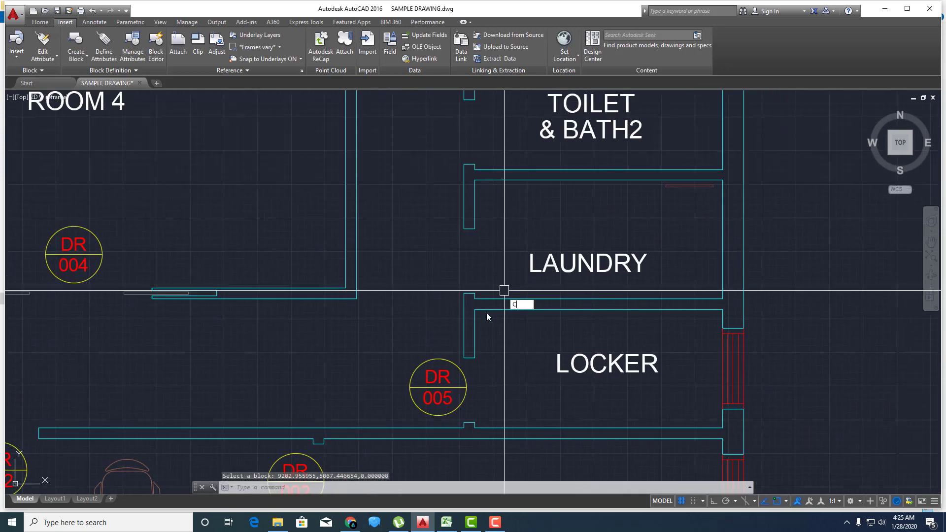
{"action": "key", "text": "Return"}
{"action": "left_click", "coordinate": [424, 379]}
{"action": "key", "text": "Return"}
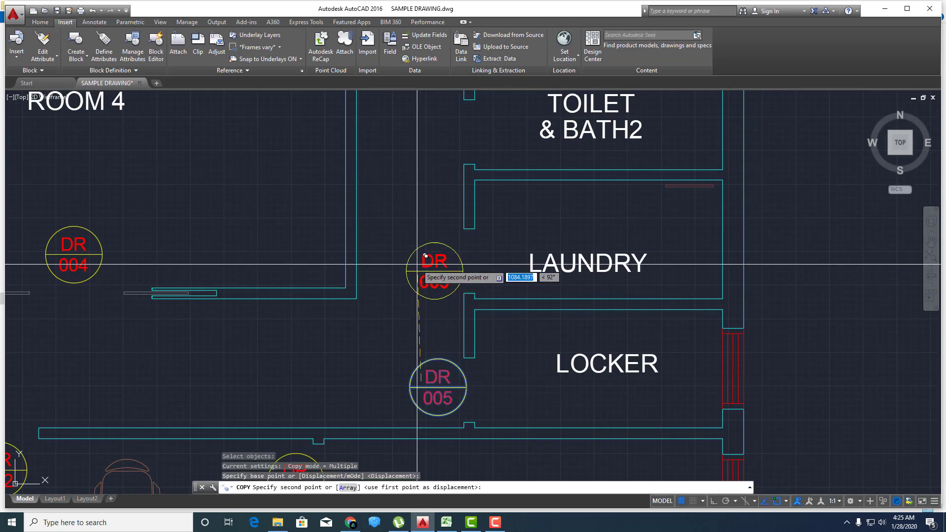
{"action": "left_click", "coordinate": [426, 249]}
{"action": "middle_click_drag", "start_coordinate": [441, 157], "coordinate": [436, 291]}
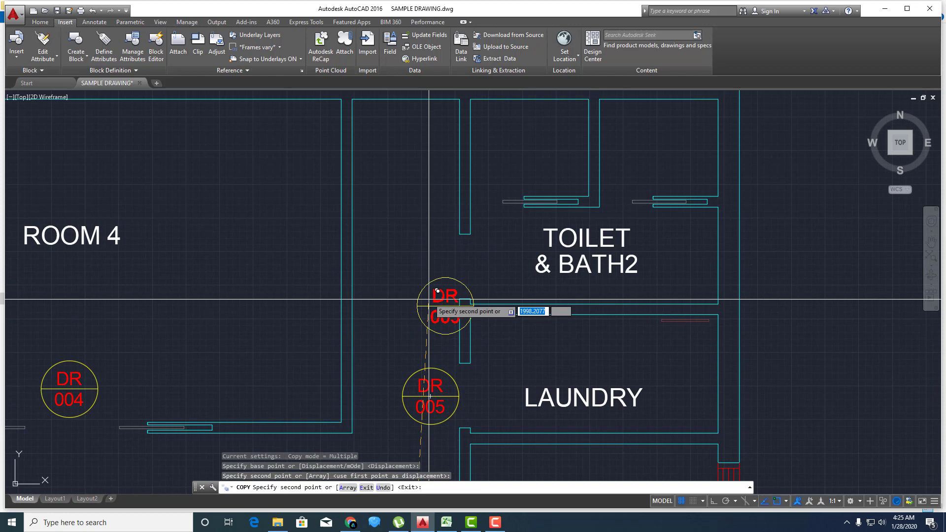
{"action": "left_click", "coordinate": [420, 259]}
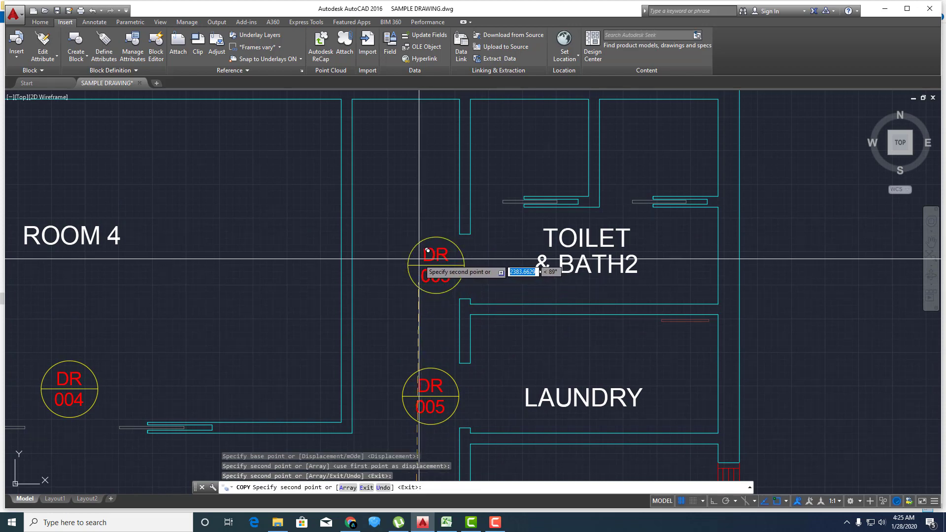
{"action": "key", "text": "Return"}
{"action": "scroll", "coordinate": [449, 332], "scroll_direction": "down", "scroll_amount": 3}
{"action": "scroll", "coordinate": [485, 321], "scroll_direction": "up", "scroll_amount": 2}
{"action": "scroll", "coordinate": [419, 319], "scroll_direction": "up", "scroll_amount": 1}
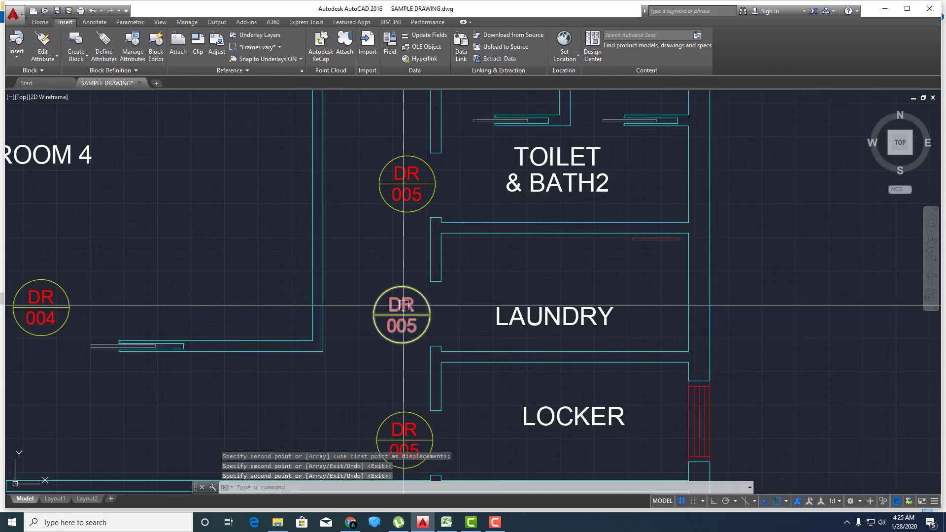
{"action": "double_click", "coordinate": [419, 319]}
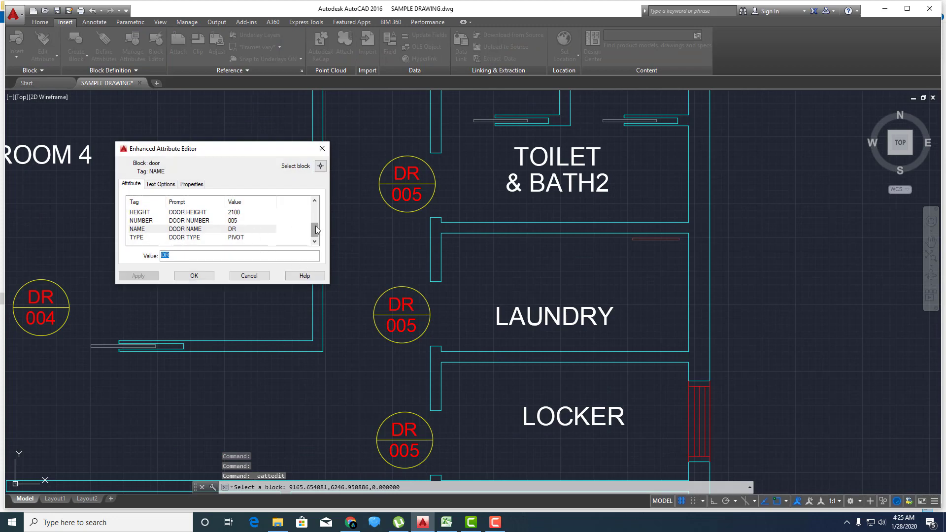
- Replace the laundry tag's LOCKER room name with LAUNDRY
{"action": "left_click_drag", "start_coordinate": [316, 230], "coordinate": [318, 205]}
{"action": "left_click", "coordinate": [245, 215]}
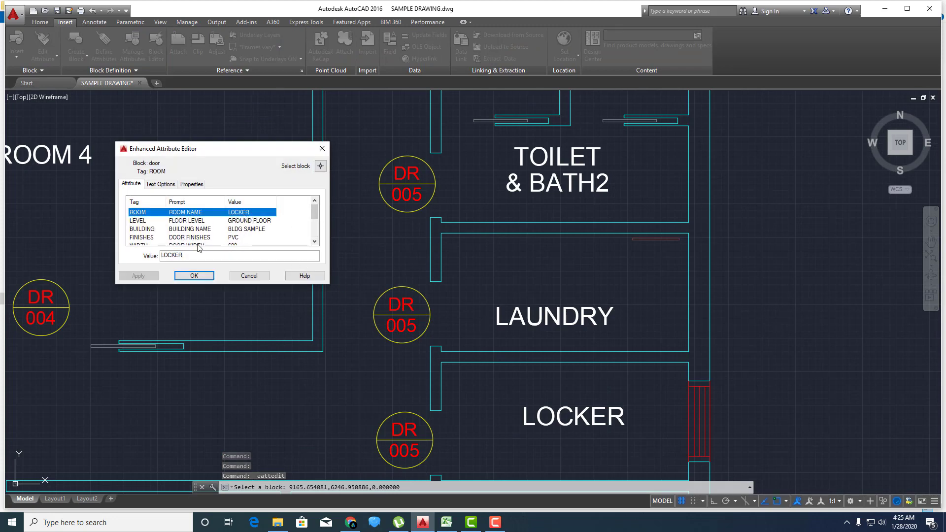
{"action": "double_click", "coordinate": [191, 254]}
{"action": "type", "text": "LAUNDRY"}
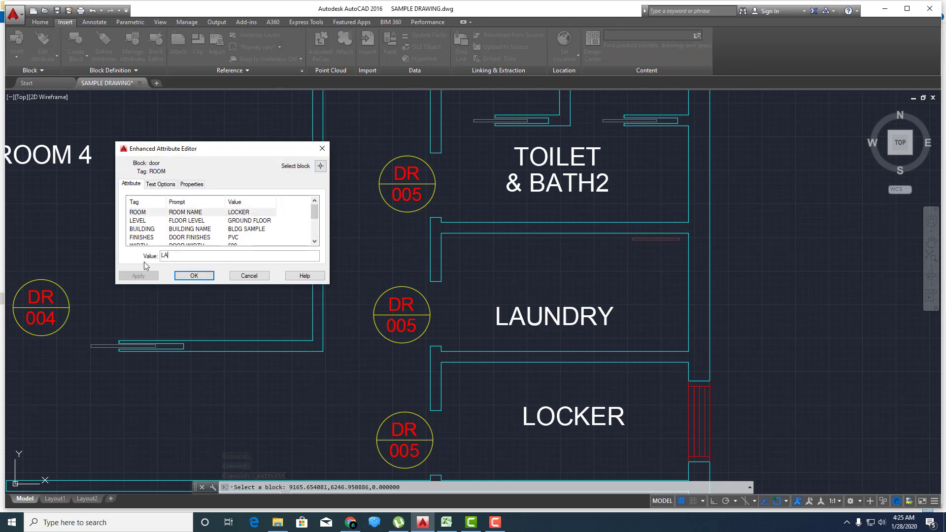
{"action": "left_click", "coordinate": [198, 279]}
- Change the toilet door tag's room name from LOCKER to TOILET & BATH
{"action": "left_click", "coordinate": [404, 172]}
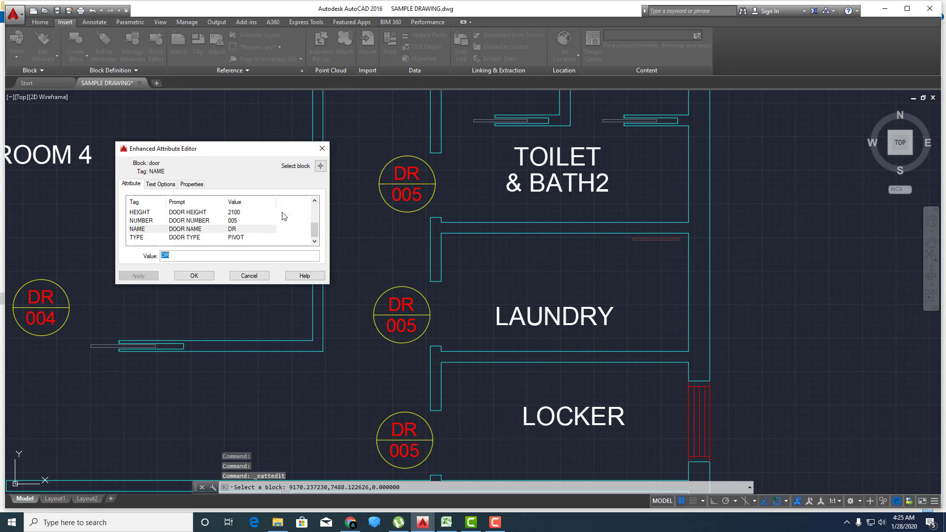
{"action": "left_click_drag", "start_coordinate": [314, 226], "coordinate": [314, 210]}
{"action": "left_click", "coordinate": [192, 212]}
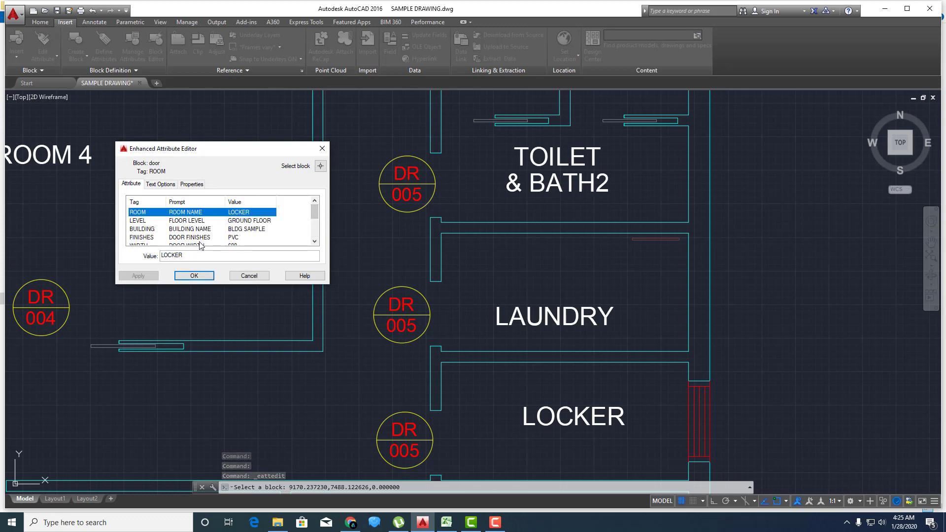
{"action": "left_click", "coordinate": [193, 255]}
{"action": "type", "text": "TOILET & BATH"}
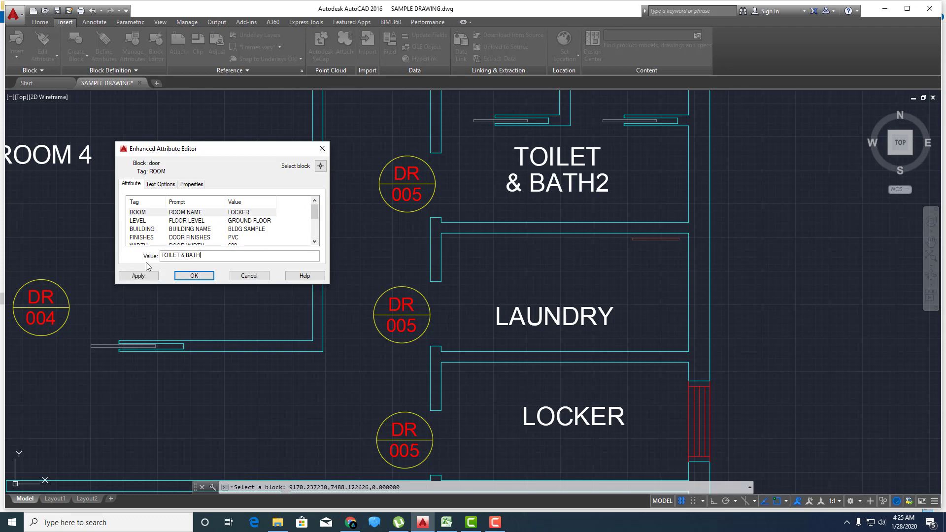
{"action": "left_click", "coordinate": [138, 276]}
{"action": "left_click", "coordinate": [195, 275]}
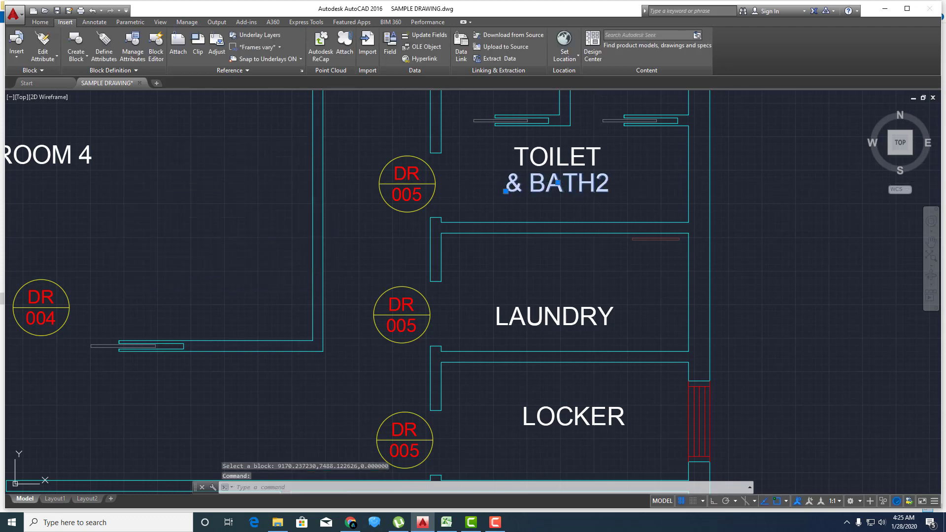
- Remove the trailing 2 so the room label reads TOILET & BATH
{"action": "double_click", "coordinate": [598, 188]}
{"action": "left_click", "coordinate": [608, 186]}
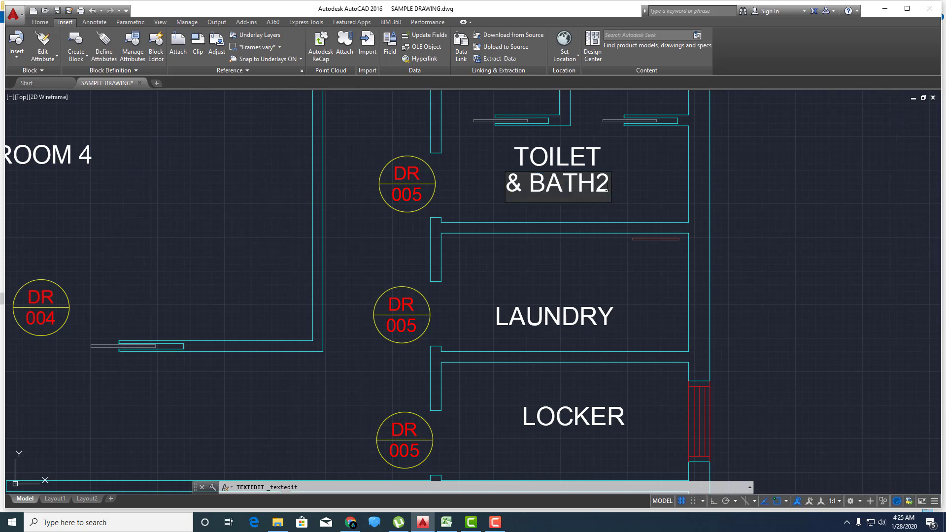
{"action": "key", "text": "BackSpace"}
{"action": "key", "text": "Return"}
{"action": "key", "text": "Return"}
{"action": "scroll", "coordinate": [612, 205], "scroll_direction": "down", "scroll_amount": 4}
{"action": "scroll", "coordinate": [613, 221], "scroll_direction": "down", "scroll_amount": 3}
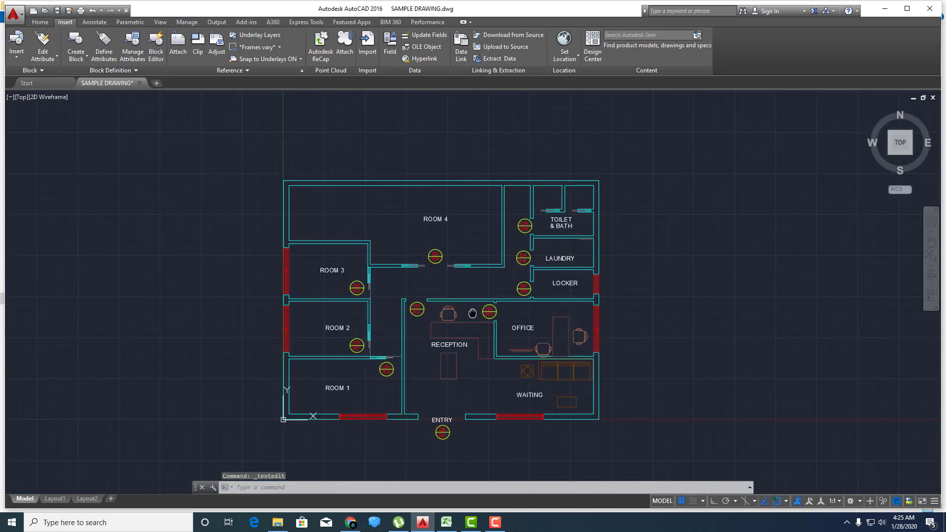
- Recentre the floor plan and save the drawing
{"action": "middle_click_drag", "start_coordinate": [465, 276], "coordinate": [436, 295]}
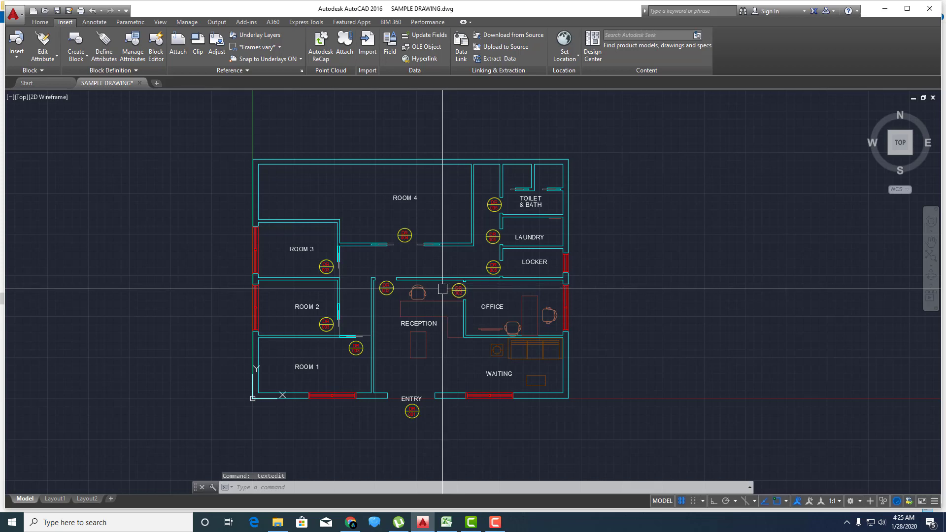
{"action": "key", "text": "ctrl+s"}
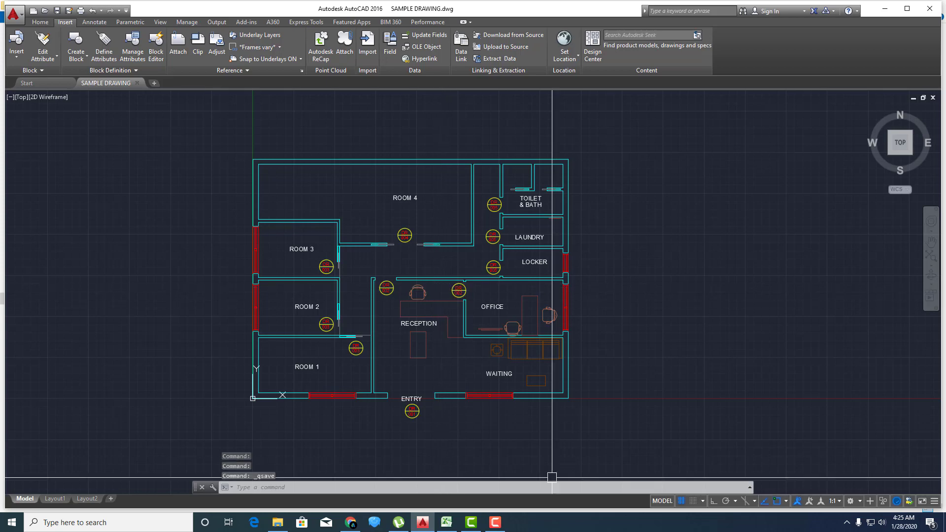
{"action": "middle_click_drag", "start_coordinate": [534, 413], "coordinate": [543, 405]}
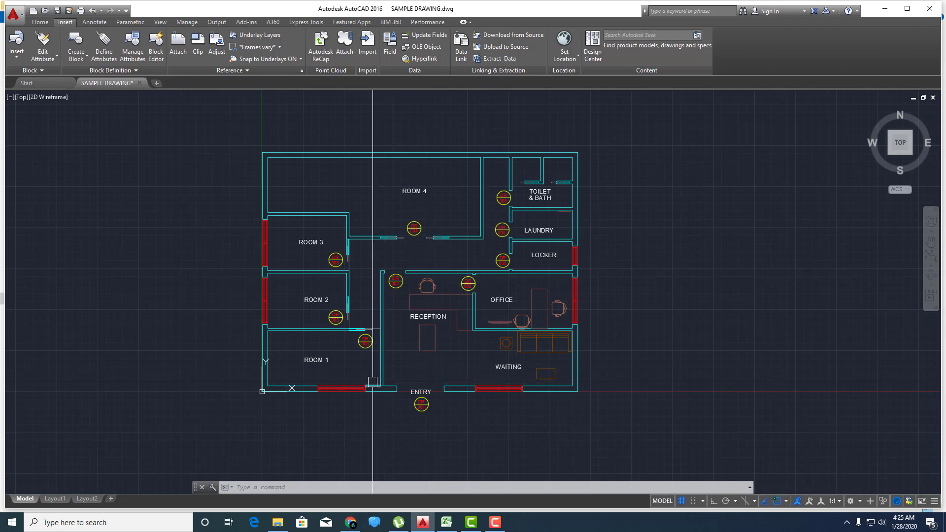
- Copy the DR 001 tag to a spot below Room 1
{"action": "middle_click_drag", "start_coordinate": [370, 385], "coordinate": [434, 347]}
{"action": "scroll", "coordinate": [437, 345], "scroll_direction": "up", "scroll_amount": 2}
{"action": "scroll", "coordinate": [438, 346], "scroll_direction": "up", "scroll_amount": 2}
{"action": "type", "text": "co"}
{"action": "key", "text": "Return"}
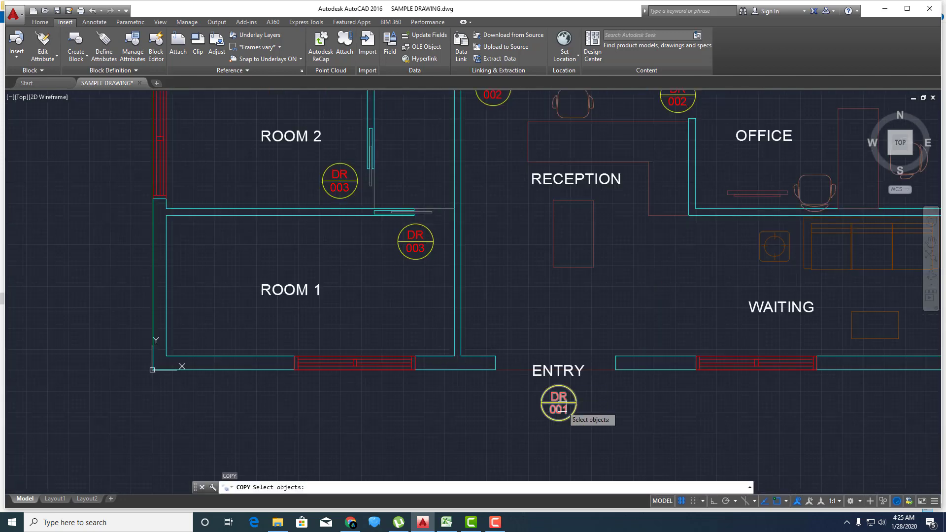
{"action": "left_click", "coordinate": [558, 396]}
{"action": "key", "text": "Return"}
{"action": "scroll", "coordinate": [559, 404], "scroll_direction": "down", "scroll_amount": 3}
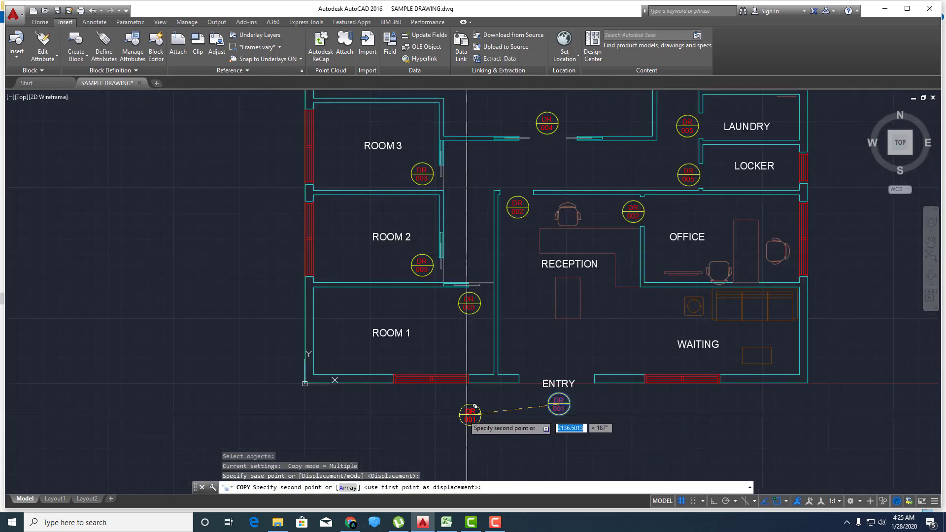
{"action": "left_click", "coordinate": [392, 415]}
{"action": "key", "text": "Return"}
- Explode the DR 001 copy into its separate parts
{"action": "scroll", "coordinate": [393, 409], "scroll_direction": "up", "scroll_amount": 3}
{"action": "type", "text": "x"}
{"action": "key", "text": "Return"}
{"action": "left_click", "coordinate": [406, 407]}
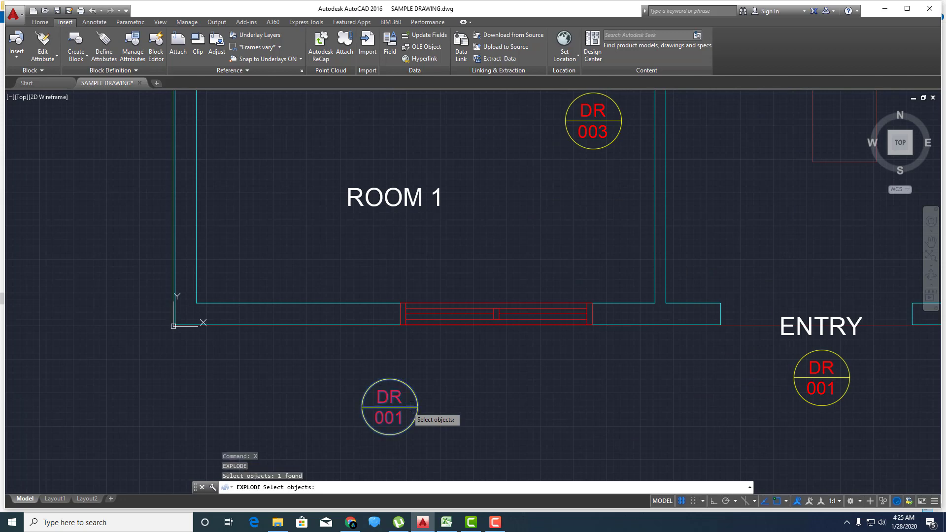
{"action": "key", "text": "Return"}
{"action": "mouse_move", "coordinate": [398, 425]}
{"action": "middle_mouse_down"}
{"action": "mouse_move", "coordinate": [454, 268]}
{"action": "mouse_move", "coordinate": [453, 290]}
{"action": "middle_mouse_up"}
{"action": "scroll", "coordinate": [453, 291], "scroll_direction": "up", "scroll_amount": 3}
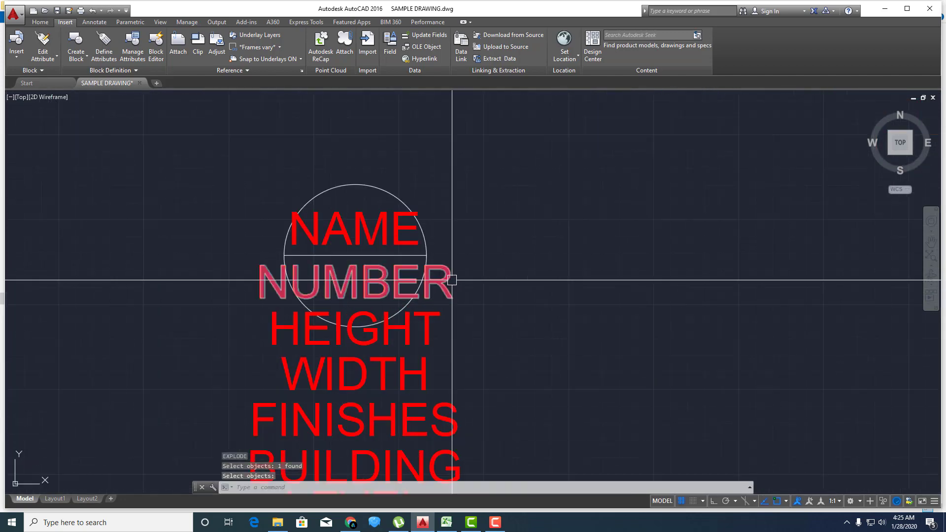
- Draw a six-sided polygon inscribed in the tag's circle
{"action": "type", "text": "POL"}
{"action": "key", "text": "Return"}
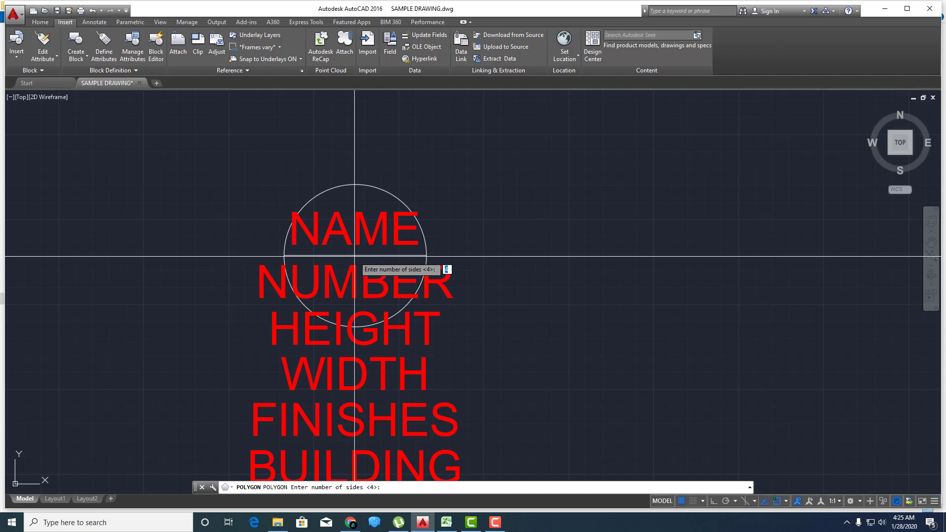
{"action": "type", "text": "6"}
{"action": "key", "text": "Return"}
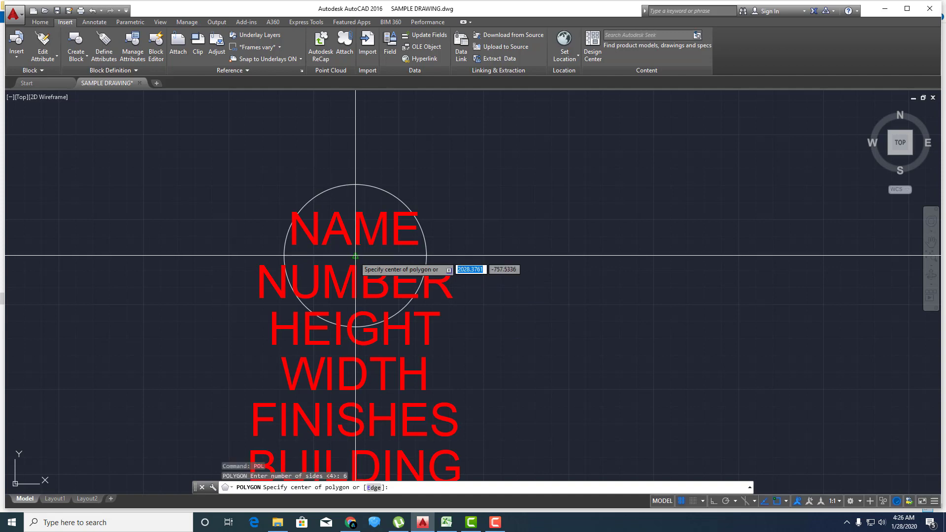
{"action": "left_click", "coordinate": [355, 257]}
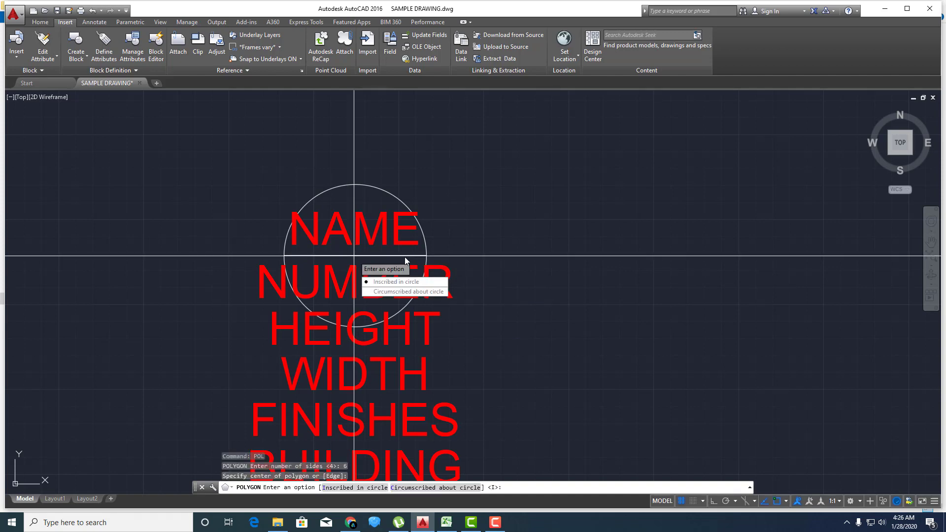
{"action": "key", "text": "Return"}
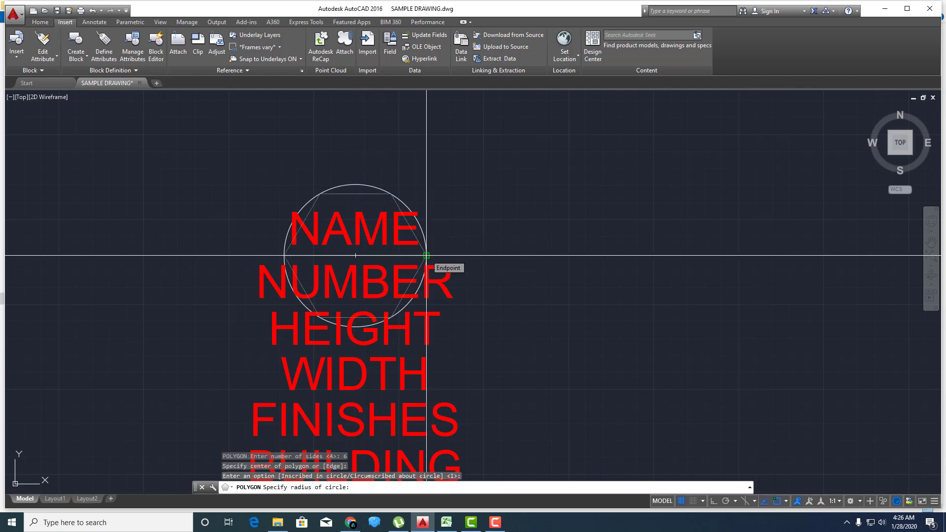
{"action": "left_click", "coordinate": [431, 256]}
{"action": "scroll", "coordinate": [420, 234], "scroll_direction": "up", "scroll_amount": 2}
{"action": "type", "text": "M"}
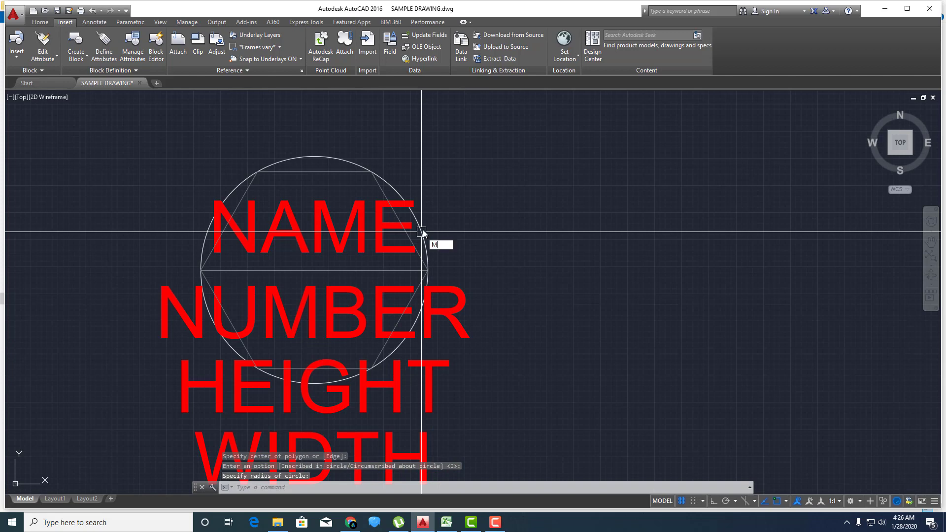
- Give the hexagon the circle's properties and erase the old circle
{"action": "type", "text": "a"}
{"action": "key", "text": "Return"}
{"action": "left_click", "coordinate": [423, 236]}
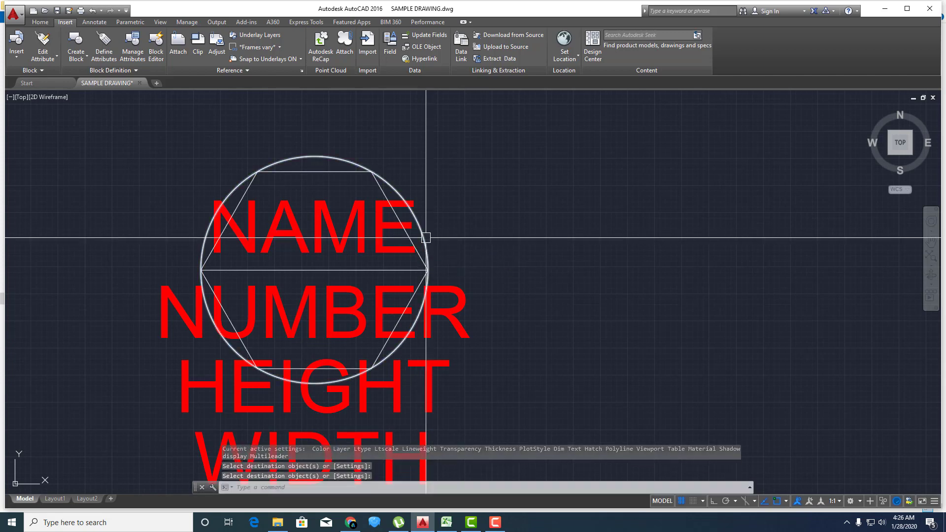
{"action": "key", "text": "Escape"}
{"action": "type", "text": "e"}
{"action": "key", "text": "Return"}
{"action": "left_click", "coordinate": [426, 238]}
{"action": "key", "text": "Return"}
{"action": "scroll", "coordinate": [425, 238], "scroll_direction": "down", "scroll_amount": 4}
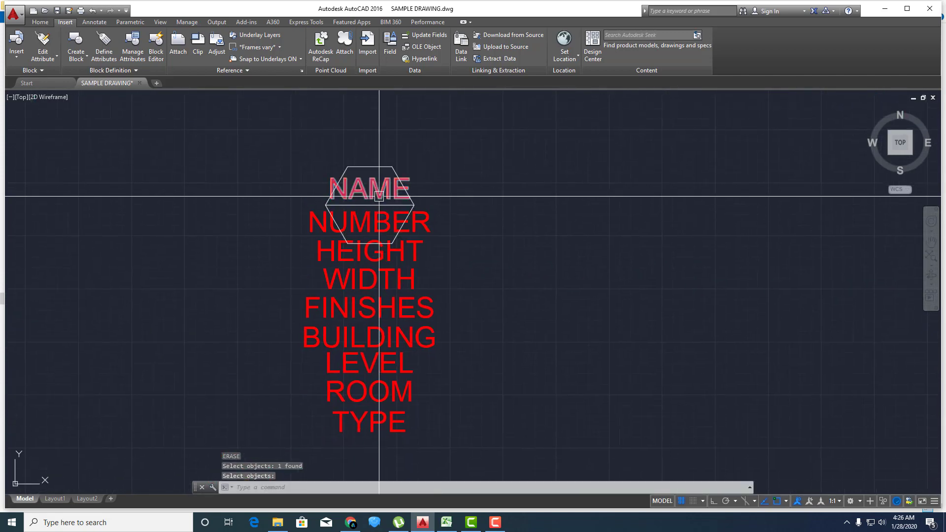
- Change the NAME and NUMBER attribute prompts from DOOR to WDO
{"action": "double_click", "coordinate": [379, 196]}
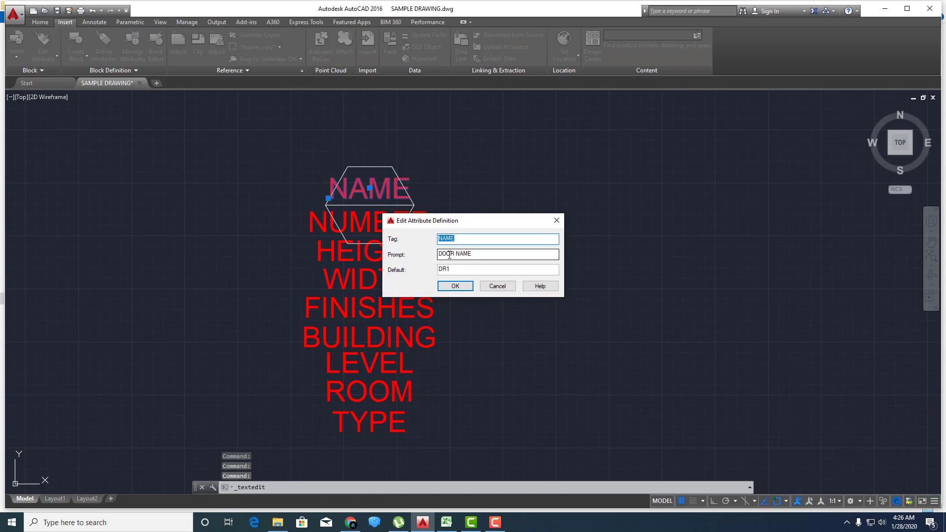
{"action": "double_click", "coordinate": [450, 254]}
{"action": "type", "text": "W"}
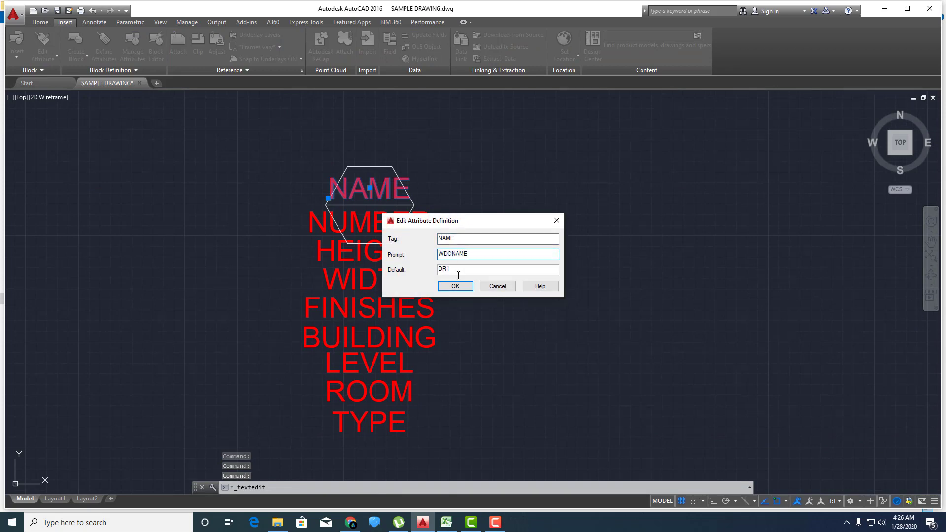
{"action": "double_click", "coordinate": [446, 253]}
{"action": "left_click", "coordinate": [454, 286]}
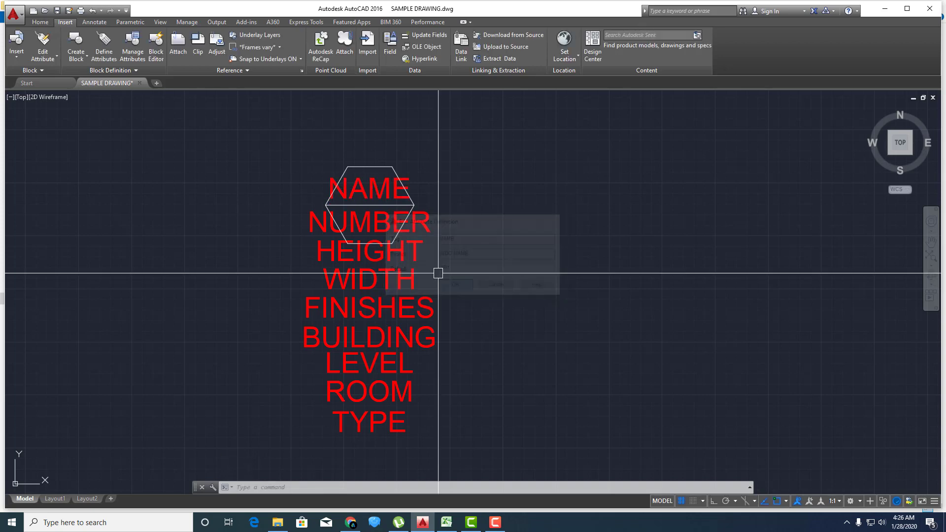
{"action": "left_click", "coordinate": [376, 213]}
{"action": "double_click", "coordinate": [444, 254]}
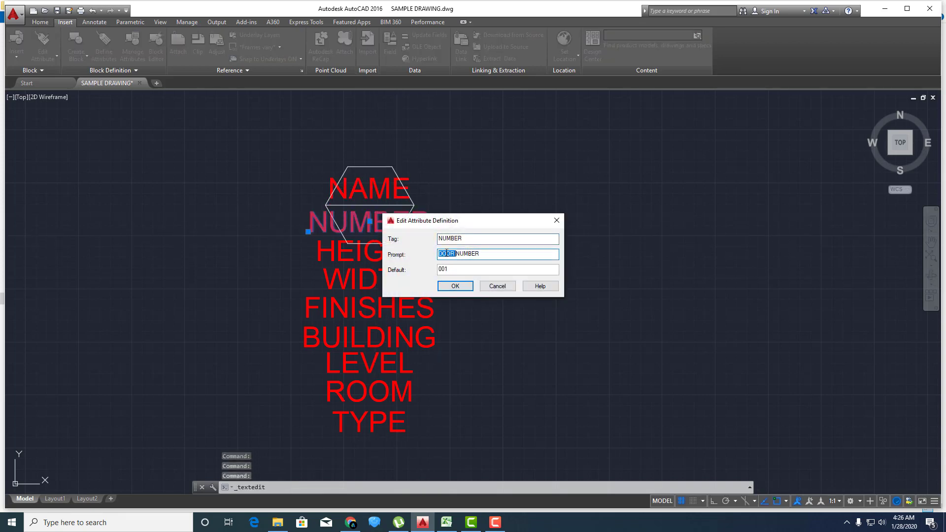
{"action": "left_click", "coordinate": [455, 286]}
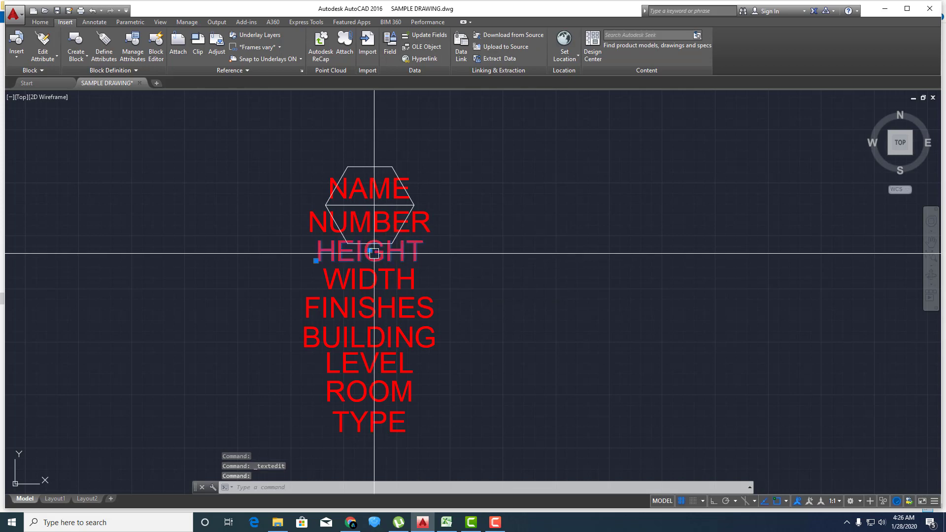
- Replace DOOR with WDO in the HEIGHT, WIDTH and FINISHES attribute prompts
{"action": "left_click", "coordinate": [377, 256]}
{"action": "double_click", "coordinate": [446, 254]}
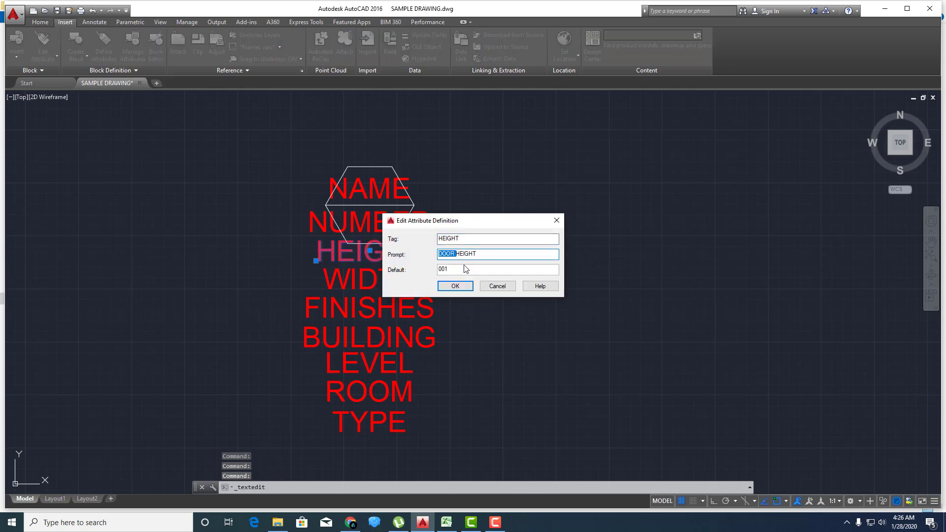
{"action": "left_click", "coordinate": [454, 287]}
{"action": "left_click", "coordinate": [370, 278]}
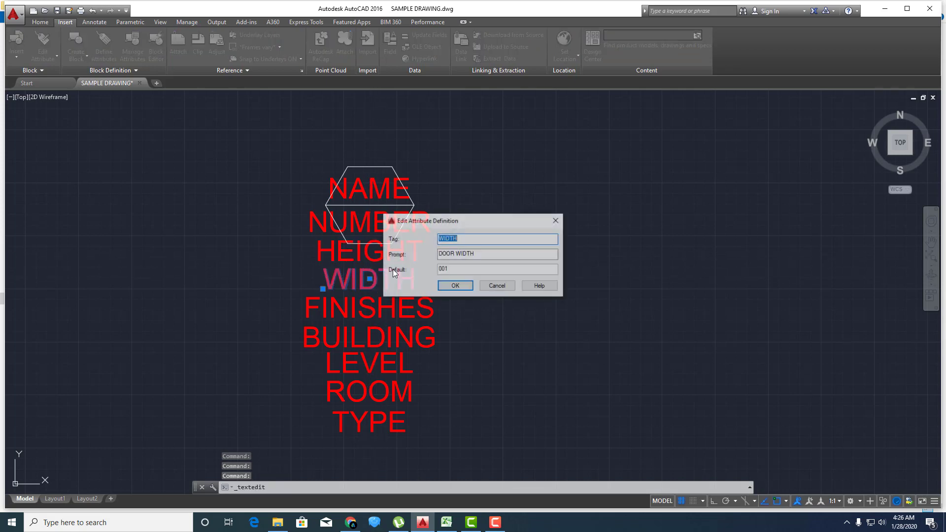
{"action": "double_click", "coordinate": [445, 253]}
{"action": "key", "text": "Delete"}
{"action": "left_click", "coordinate": [455, 286]}
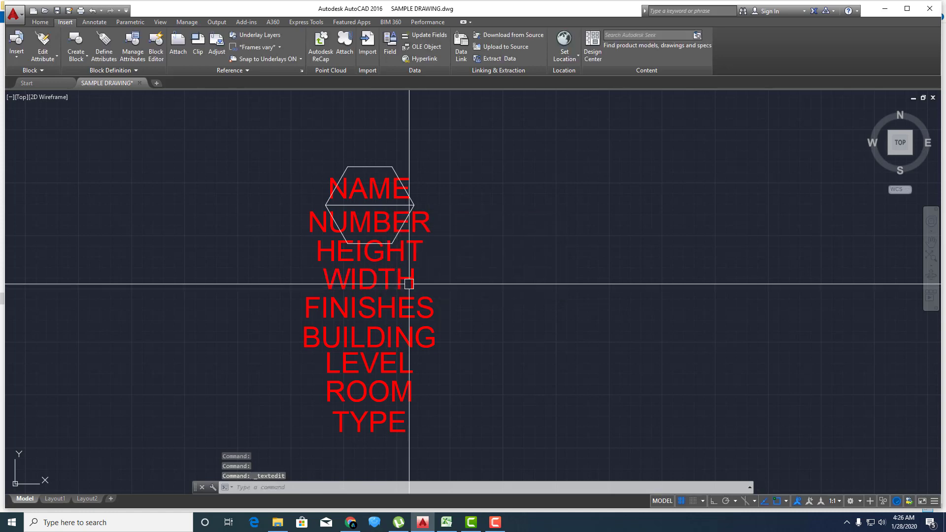
{"action": "left_click", "coordinate": [371, 310]}
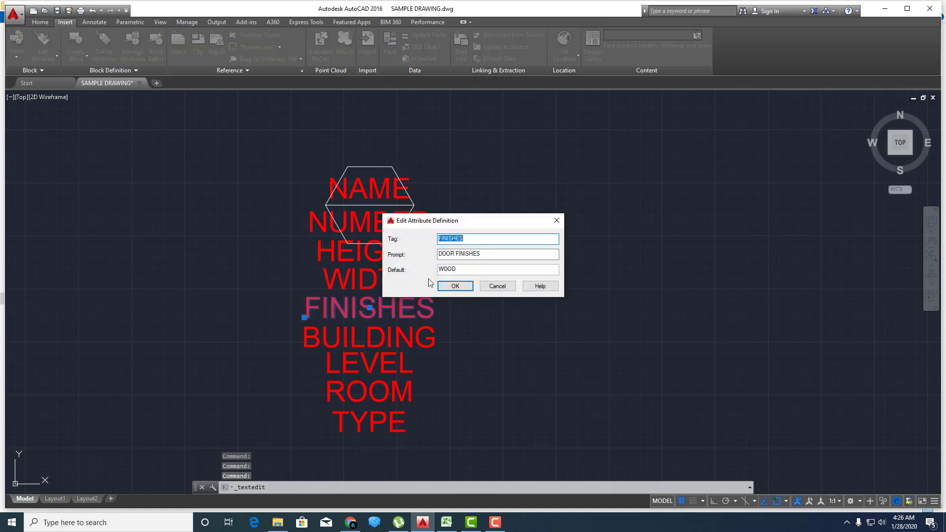
{"action": "double_click", "coordinate": [447, 254]}
{"action": "left_click", "coordinate": [456, 286]}
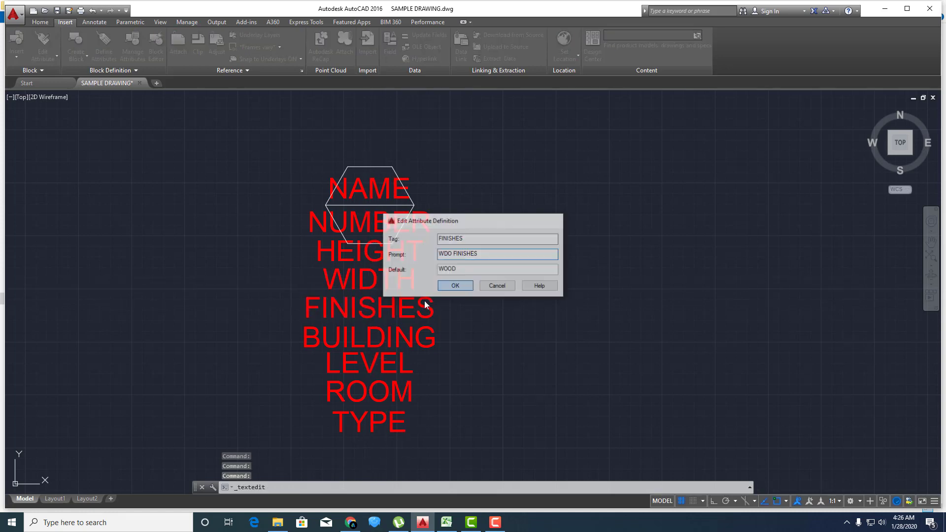
- Give the TYPE attribute prompt WDO TYPE and default FIXED, leaving BUILDING and ROOM unchanged
{"action": "left_click", "coordinate": [379, 335]}
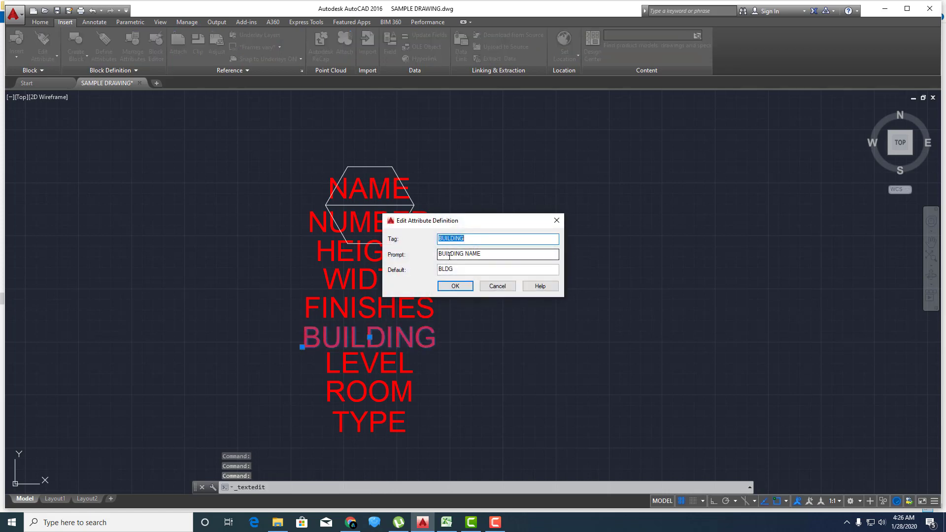
{"action": "left_click", "coordinate": [455, 286]}
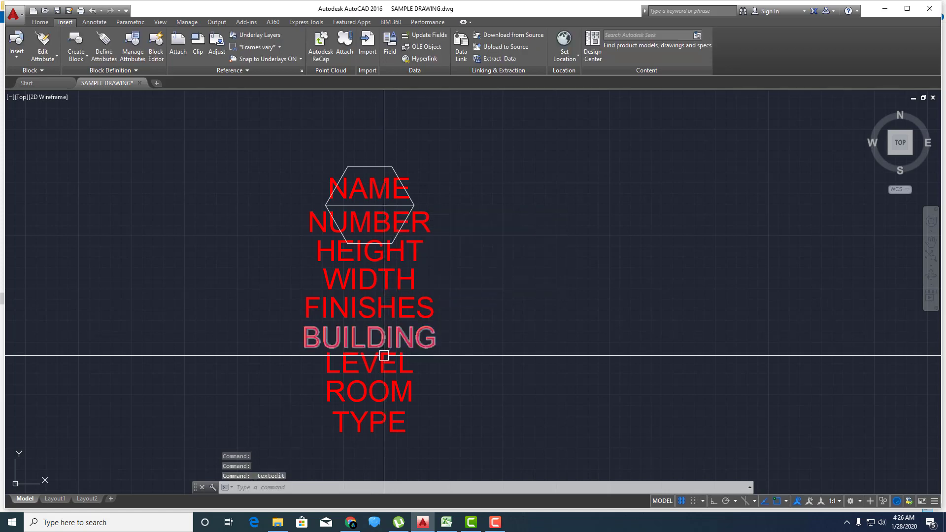
{"action": "left_click", "coordinate": [374, 397]}
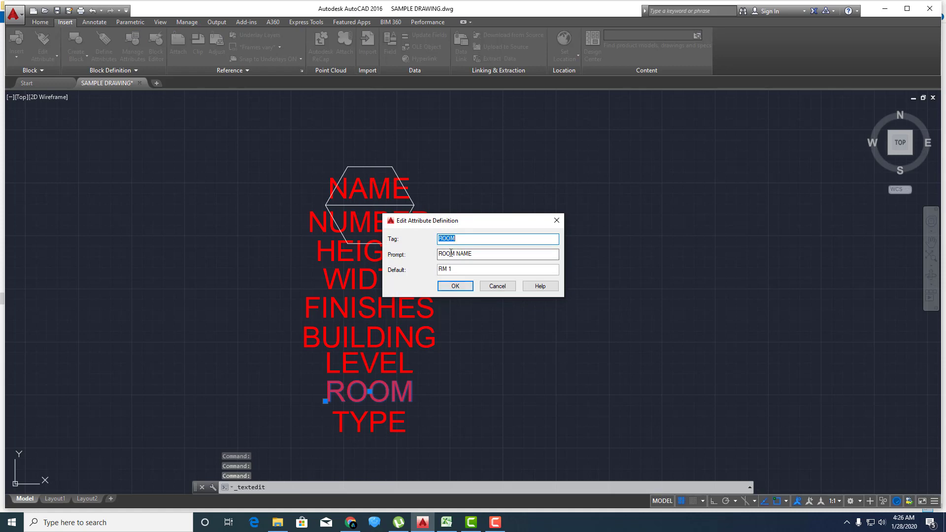
{"action": "left_click", "coordinate": [456, 286]}
{"action": "left_click", "coordinate": [365, 423]}
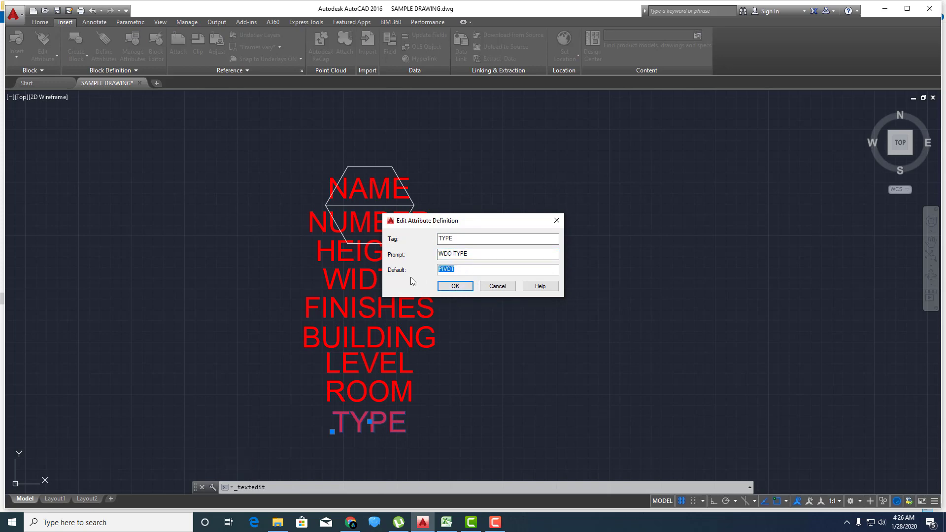
{"action": "type", "text": "FIXZ"}
{"action": "type", "text": "ED"}
{"action": "left_click", "coordinate": [452, 285]}
- Define block WINDOW from the hexagon and its attributes (11 objects), accepting default attribute values
{"action": "scroll", "coordinate": [452, 282], "scroll_direction": "down", "scroll_amount": 2}
{"action": "middle_click_drag", "start_coordinate": [441, 281], "coordinate": [422, 294]}
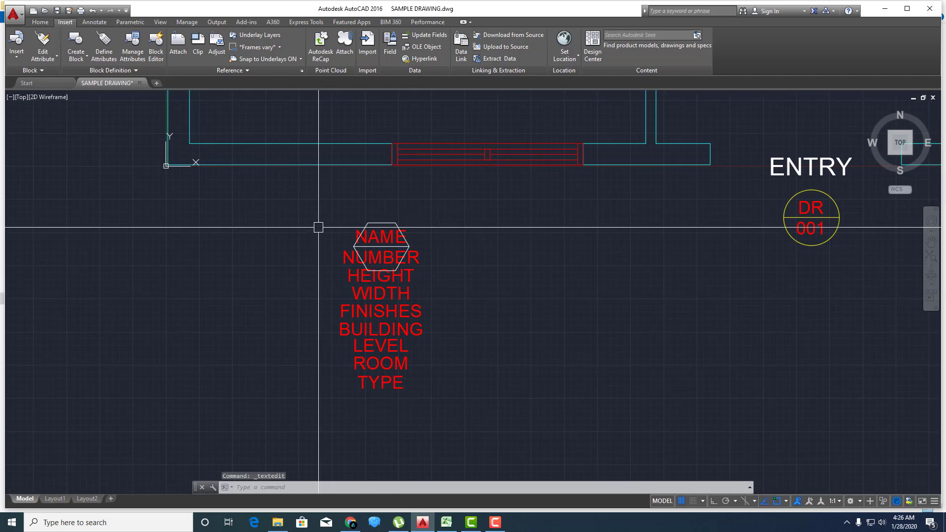
{"action": "type", "text": "B"}
{"action": "key", "text": "Return"}
{"action": "type", "text": "WINDOW"}
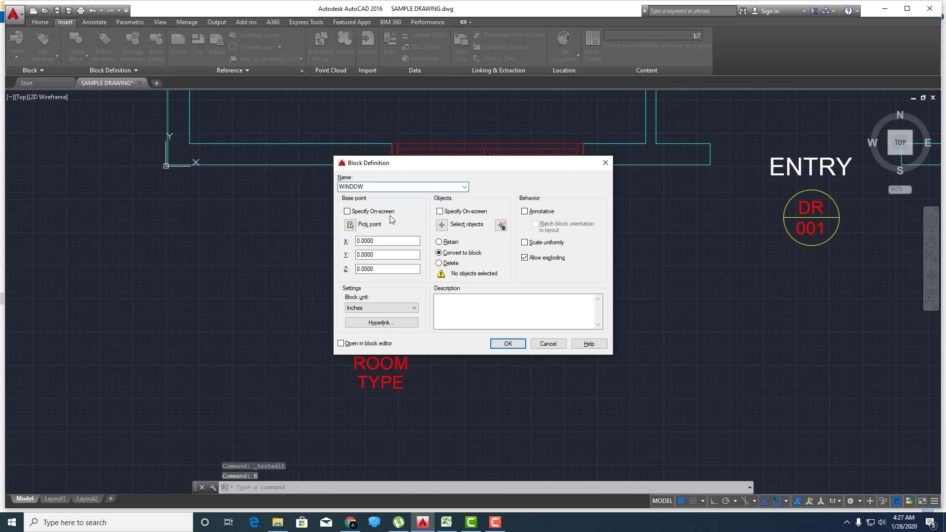
{"action": "left_click", "coordinate": [350, 225]}
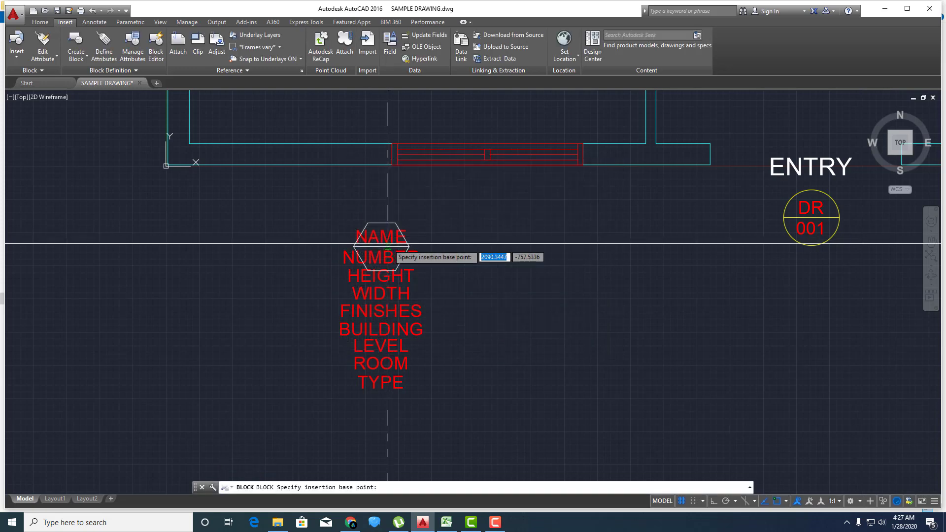
{"action": "left_click", "coordinate": [387, 249]}
{"action": "left_click", "coordinate": [442, 225]}
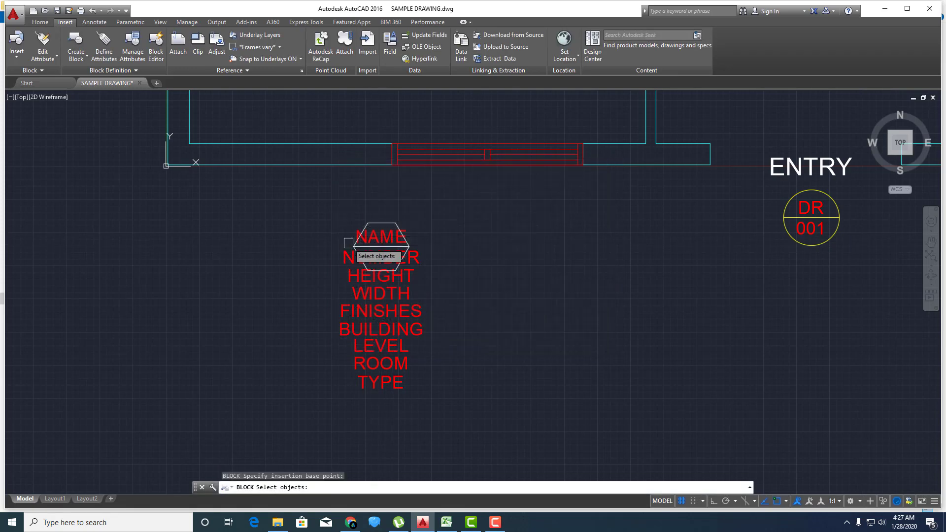
{"action": "left_click", "coordinate": [306, 212]}
{"action": "left_click", "coordinate": [475, 405]}
{"action": "key", "text": "Return"}
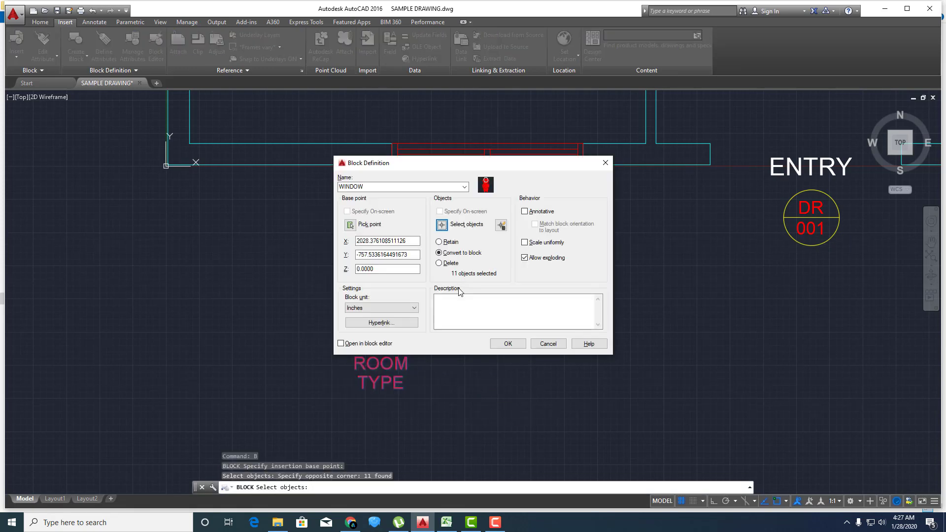
{"action": "left_click", "coordinate": [507, 343]}
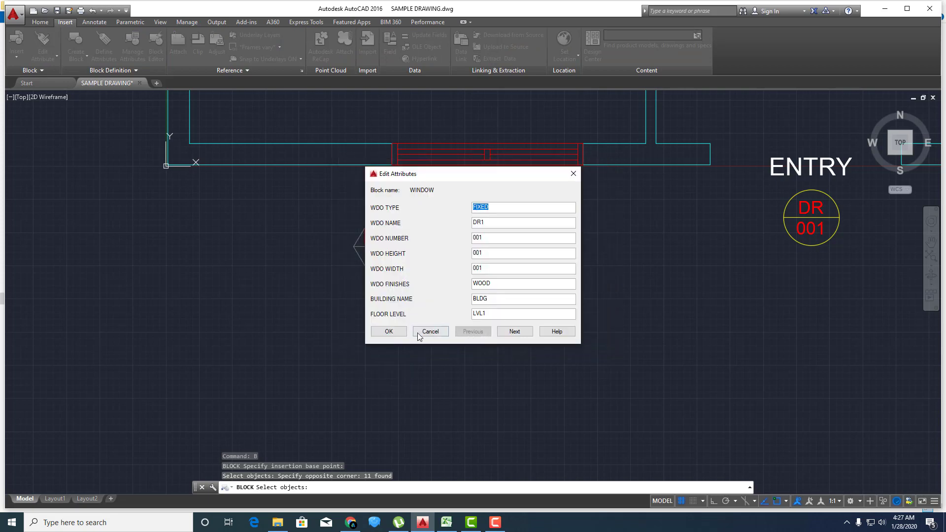
{"action": "left_click", "coordinate": [397, 332]}
{"action": "scroll", "coordinate": [507, 307], "scroll_direction": "down", "scroll_amount": 2}
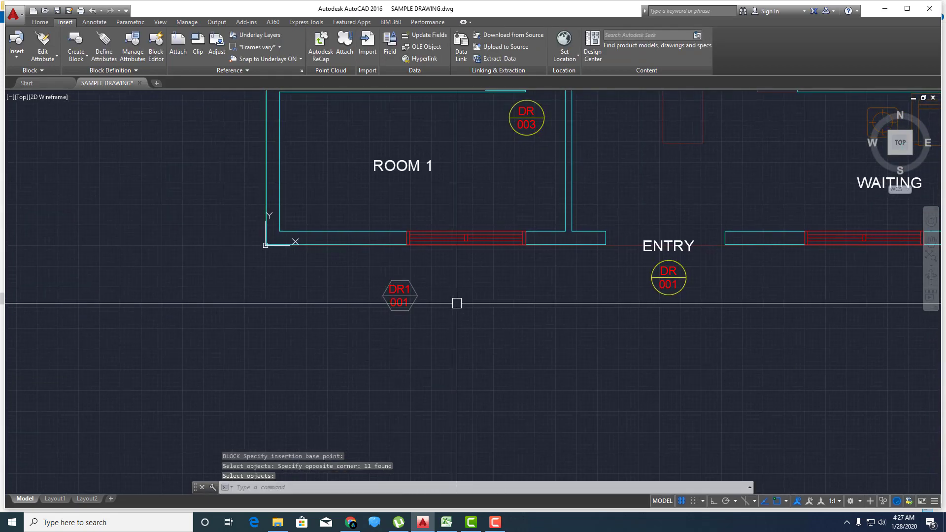
- Pan and zoom to bring ROOM 1, the entry and the DR1 001 tag into view
{"action": "scroll", "coordinate": [567, 289], "scroll_direction": "up", "scroll_amount": 3}
{"action": "middle_click_drag", "start_coordinate": [376, 316], "coordinate": [374, 331]}
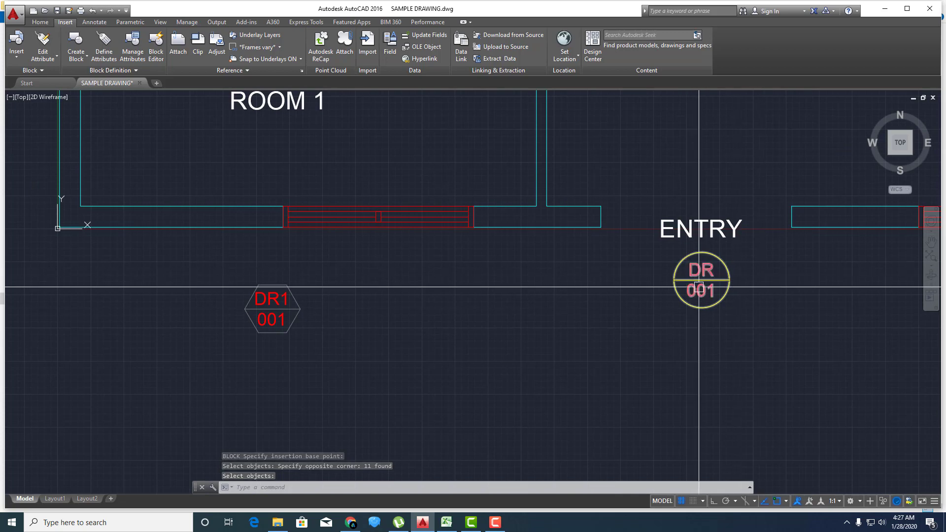
{"action": "scroll", "coordinate": [697, 279], "scroll_direction": "down", "scroll_amount": 2}
{"action": "middle_click_drag", "start_coordinate": [696, 281], "coordinate": [648, 306]}
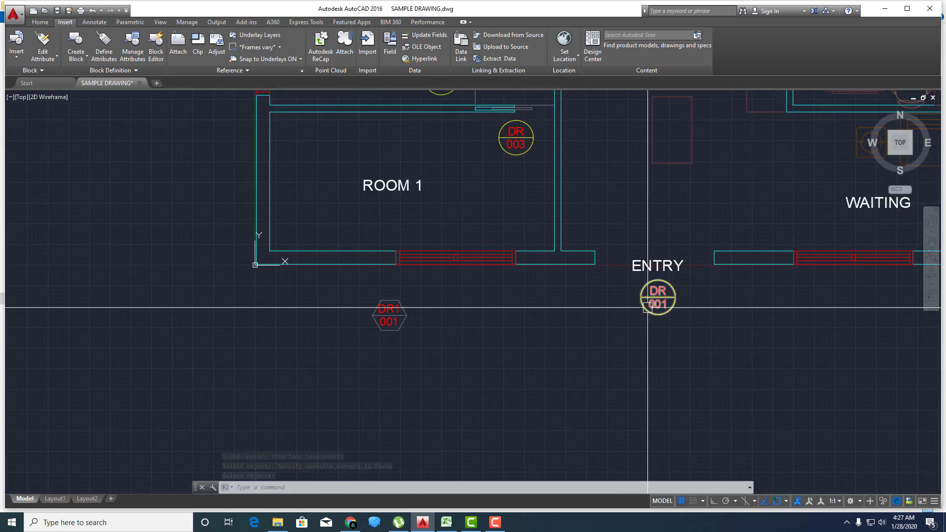
{"action": "scroll", "coordinate": [650, 300], "scroll_direction": "up", "scroll_amount": 2}
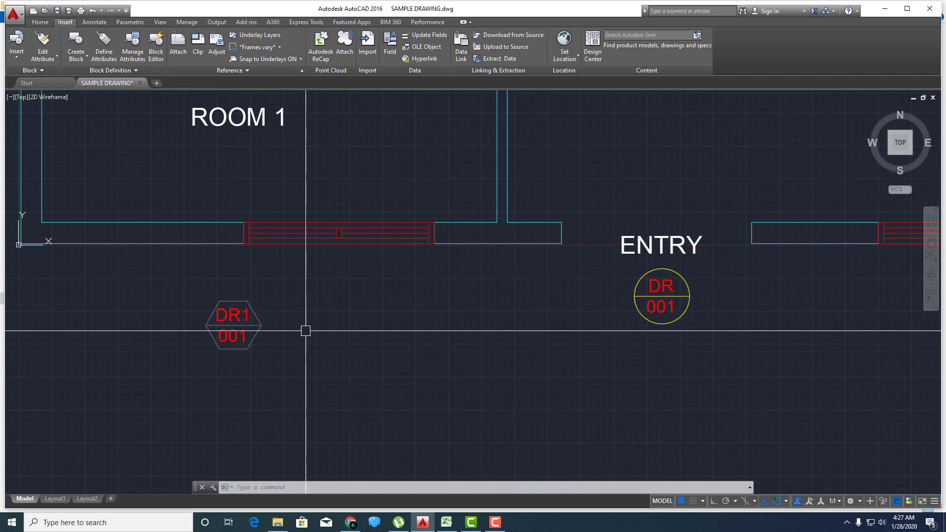
{"action": "middle_click_drag", "start_coordinate": [281, 332], "coordinate": [388, 309]}
- Move the DR1 001 tag so it sits centred below the ROOM 1 window
{"action": "type", "text": "m"}
{"action": "key", "text": "Return"}
{"action": "left_click", "coordinate": [401, 276]}
{"action": "left_click", "coordinate": [361, 290]}
{"action": "key", "text": "Return"}
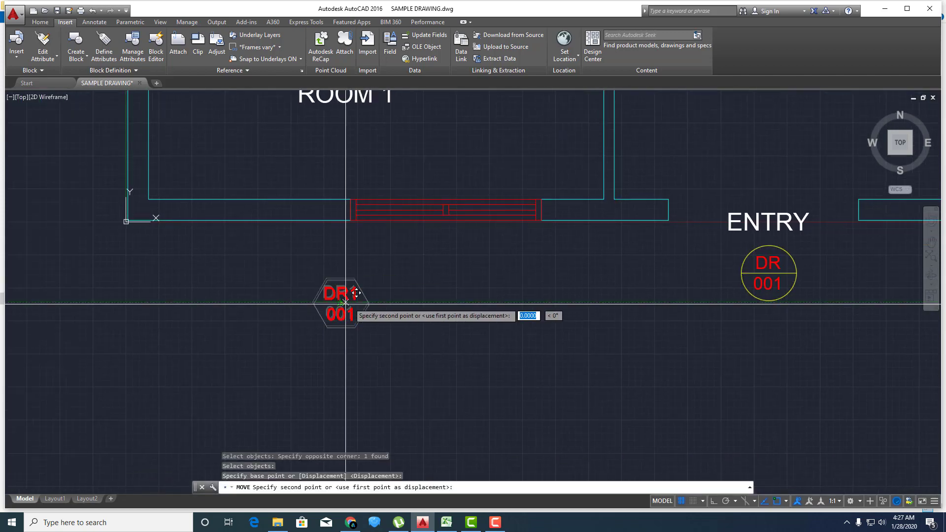
{"action": "left_click", "coordinate": [341, 302]}
{"action": "left_click", "coordinate": [444, 263]}
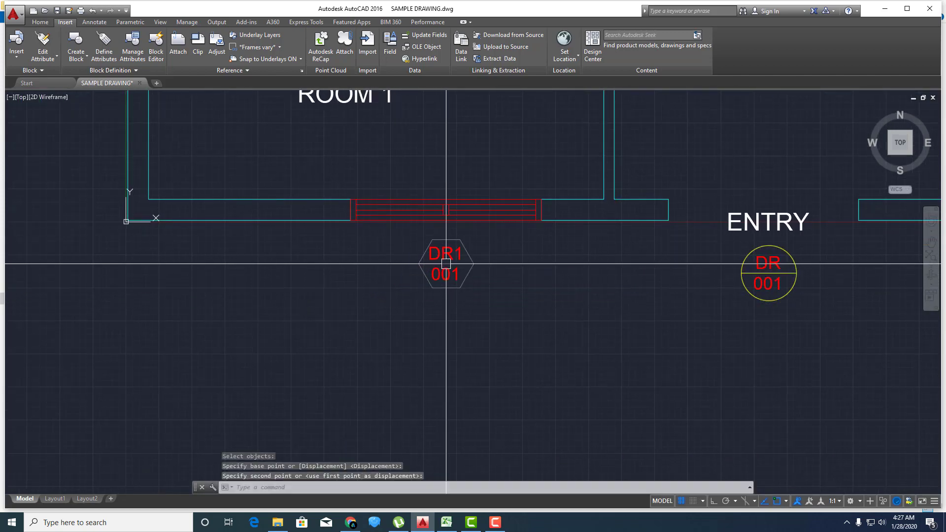
{"action": "middle_click_drag", "start_coordinate": [434, 279], "coordinate": [426, 310]}
- Try adding a new layer named WINDOW, which is rejected as already in use
{"action": "type", "text": "a"}
{"action": "key", "text": "Return"}
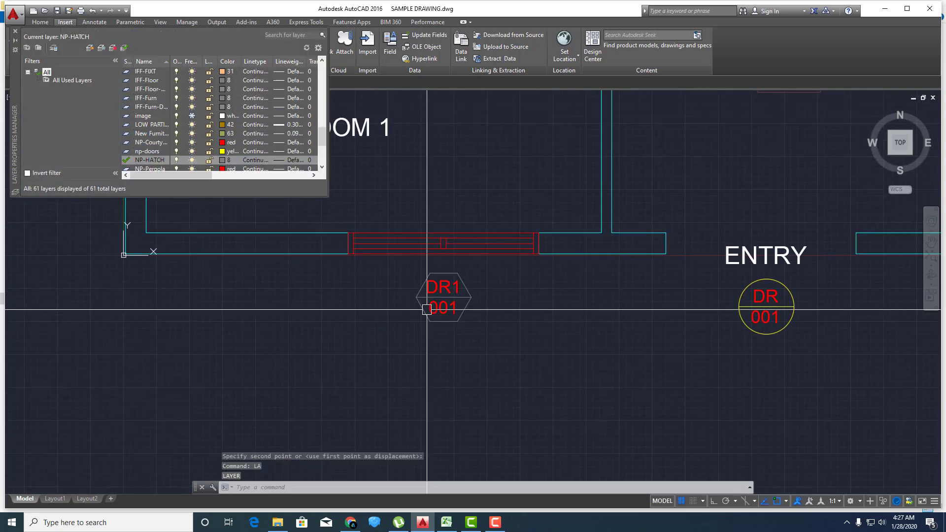
{"action": "left_click", "coordinate": [91, 47]}
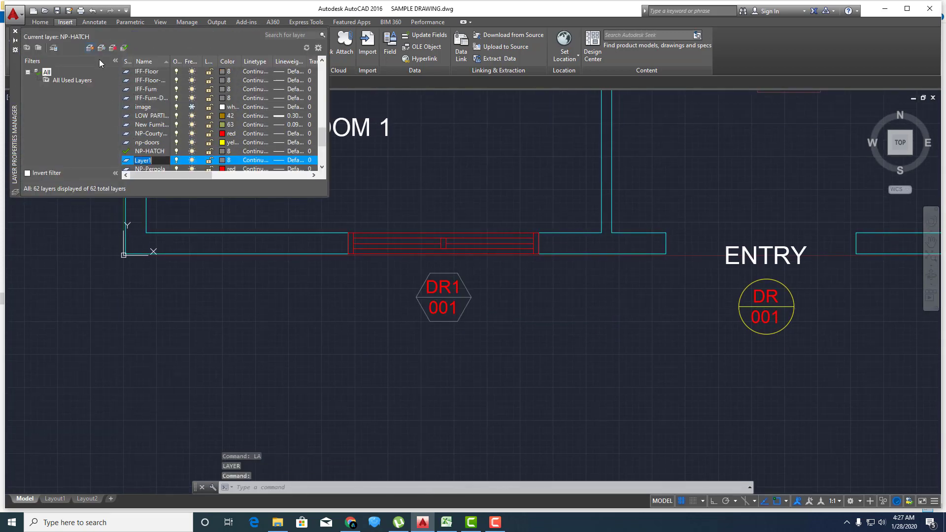
{"action": "type", "text": "WIND"}
{"action": "type", "text": "OW"}
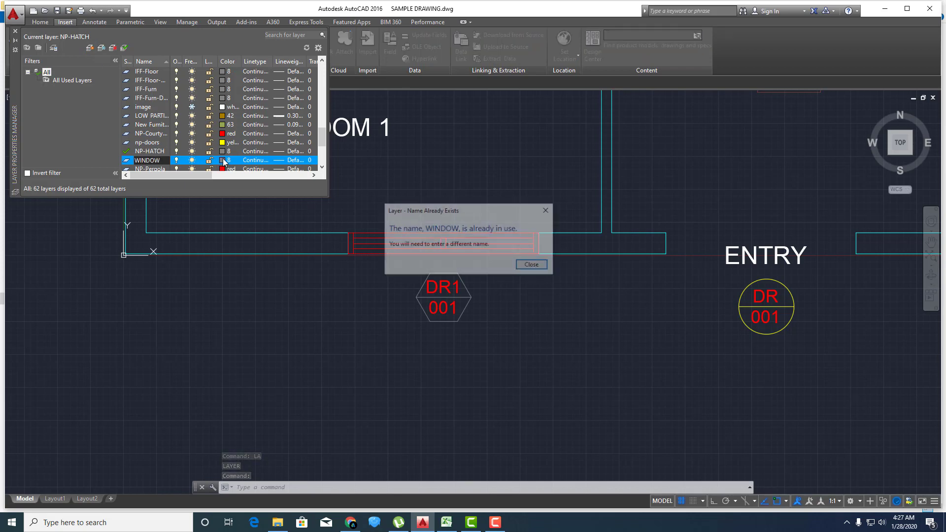
{"action": "key", "text": "Return"}
{"action": "left_click", "coordinate": [530, 270]}
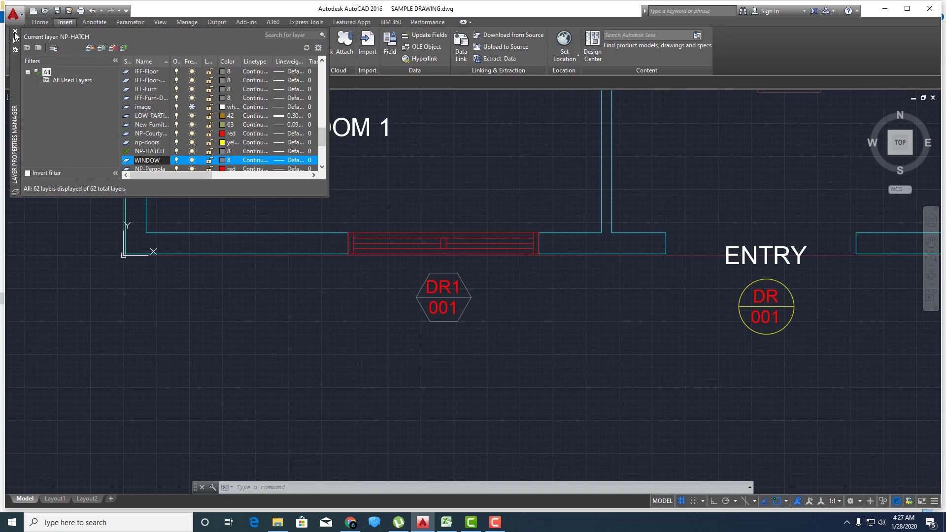
- Cancel the new layer name, close the layer manager and return to the Home ribbon
{"action": "key", "text": "Return"}
{"action": "key", "text": "Escape"}
{"action": "key", "text": "Escape"}
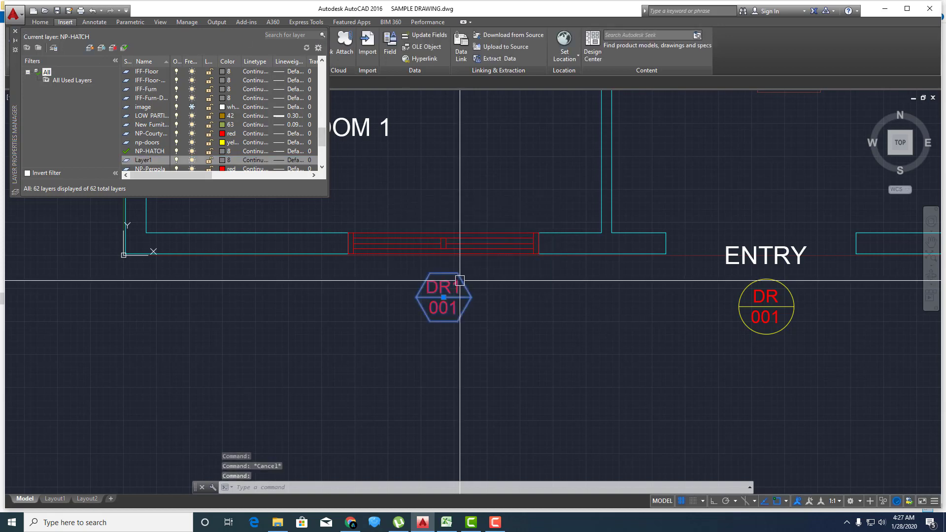
{"action": "left_click", "coordinate": [15, 31]}
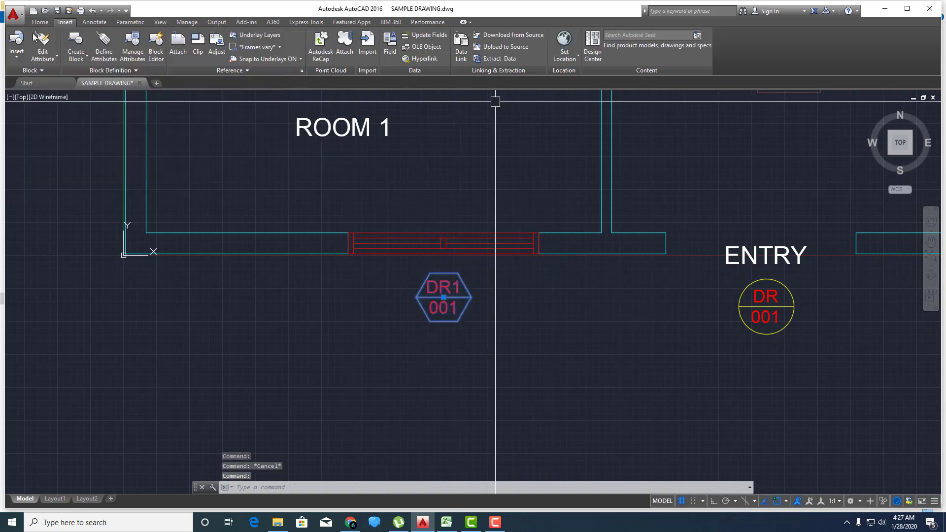
{"action": "left_click", "coordinate": [40, 23]}
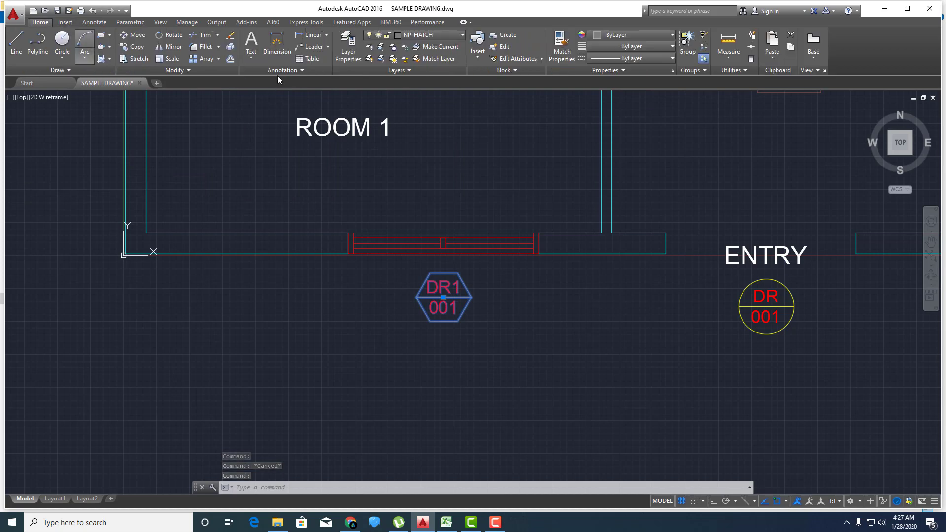
- Put the hexagonal tag on the red window layer
{"action": "left_click", "coordinate": [426, 35]}
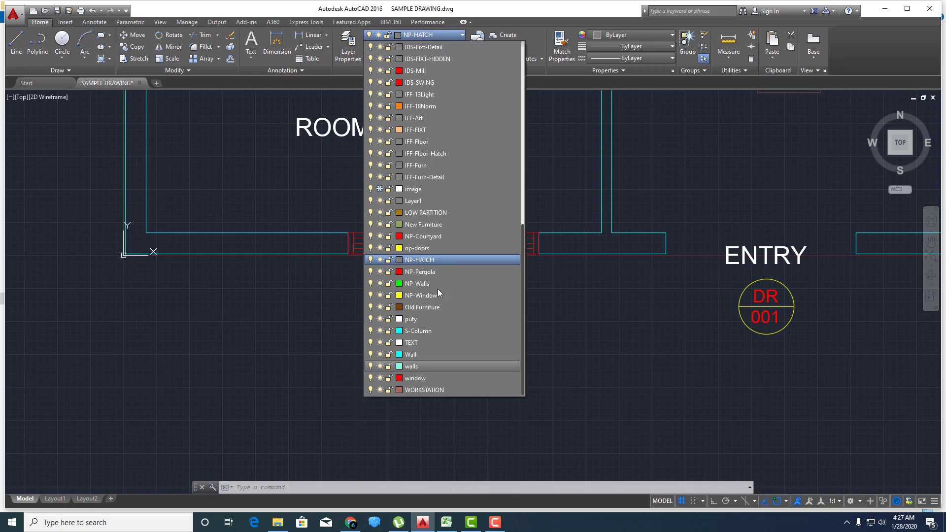
{"action": "left_click", "coordinate": [412, 378]}
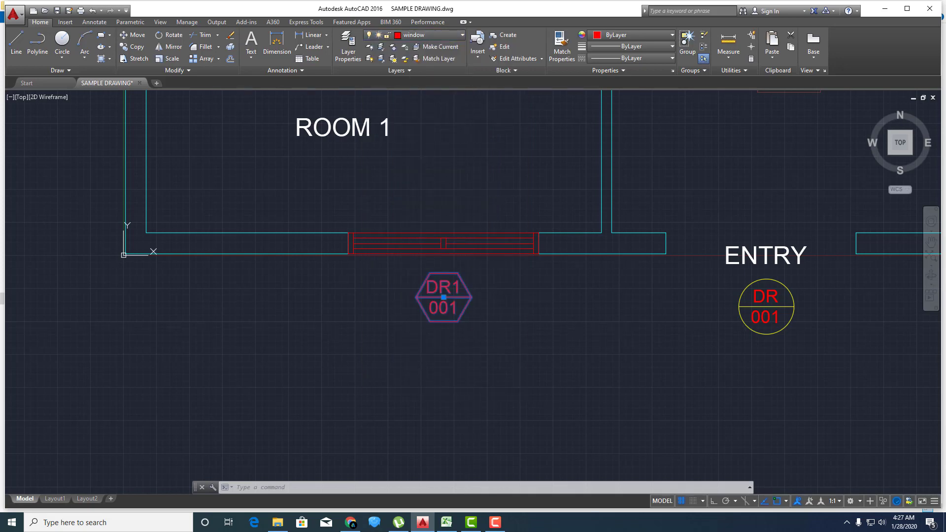
{"action": "key", "text": "Escape"}
{"action": "key", "text": "Escape"}
{"action": "scroll", "coordinate": [456, 321], "scroll_direction": "down", "scroll_amount": 3}
{"action": "middle_click_drag", "start_coordinate": [456, 321], "coordinate": [460, 363]}
{"action": "scroll", "coordinate": [458, 362], "scroll_direction": "down", "scroll_amount": 3}
{"action": "scroll", "coordinate": [458, 363], "scroll_direction": "up", "scroll_amount": 3}
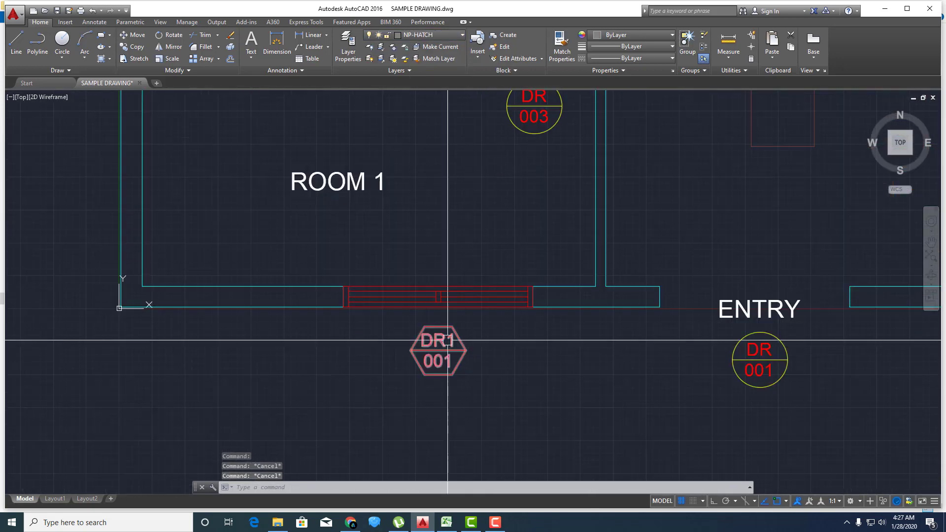
{"action": "scroll", "coordinate": [466, 323], "scroll_direction": "up", "scroll_amount": 3}
{"action": "scroll", "coordinate": [472, 322], "scroll_direction": "up", "scroll_amount": 2}
- Bring up the Block Attribute Manager and switch it to the WINDOW block
{"action": "double_click", "coordinate": [473, 321]}
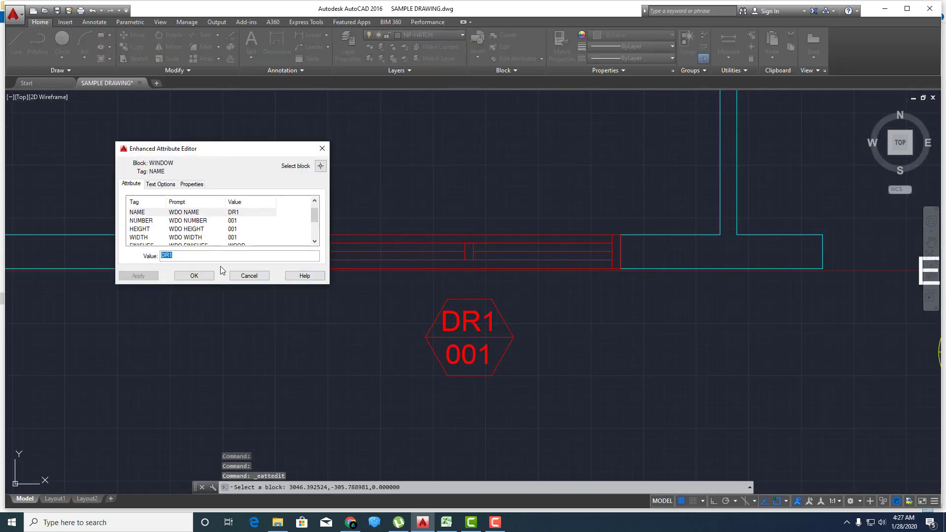
{"action": "key", "text": "Escape"}
{"action": "key", "text": "Escape"}
{"action": "key", "text": "Escape"}
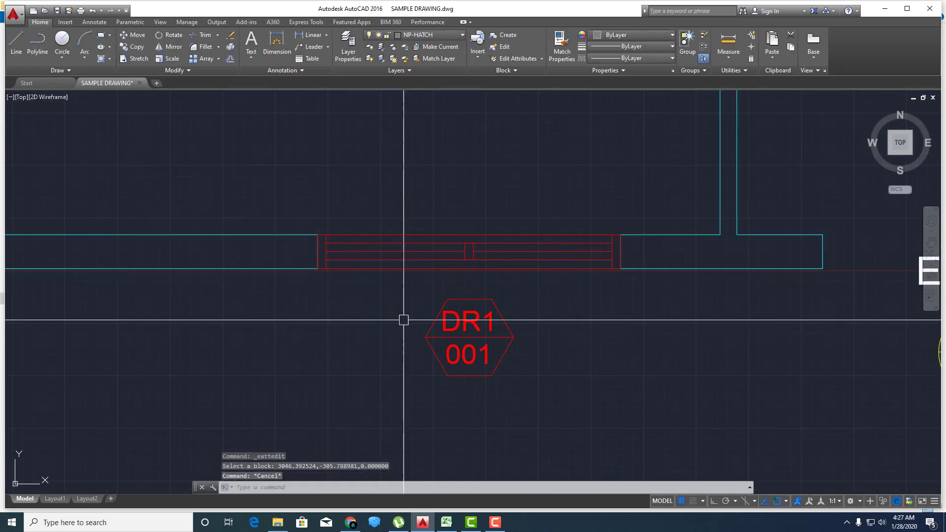
{"action": "middle_click_drag", "start_coordinate": [273, 214], "coordinate": [275, 234]}
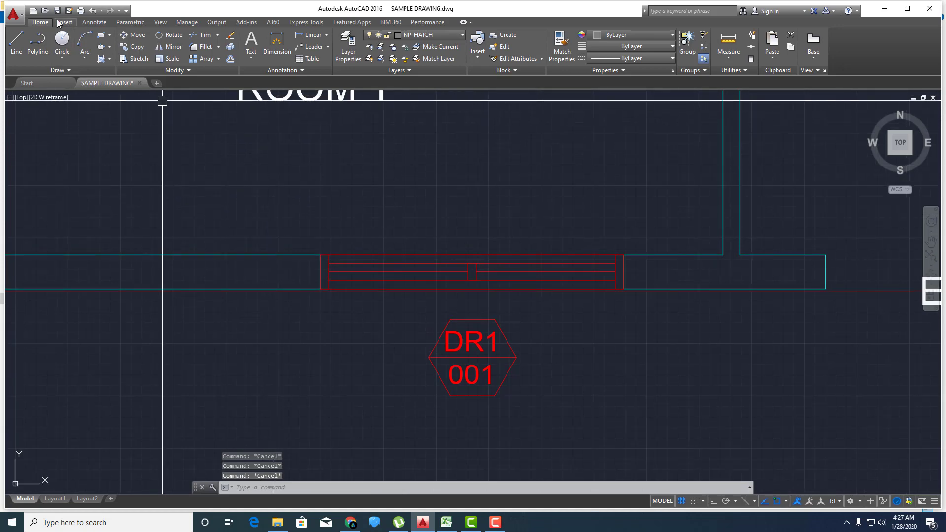
{"action": "left_click", "coordinate": [65, 22]}
{"action": "left_click", "coordinate": [132, 52]}
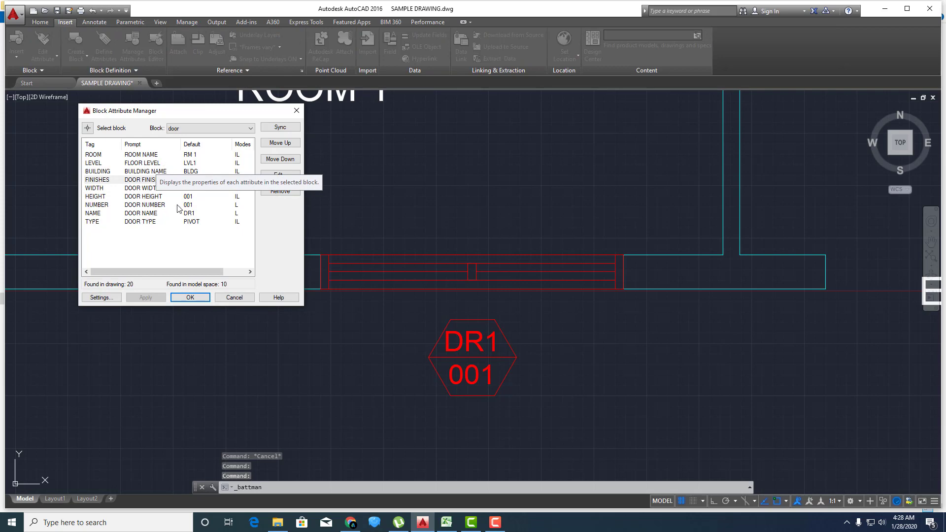
{"action": "left_click", "coordinate": [148, 215]}
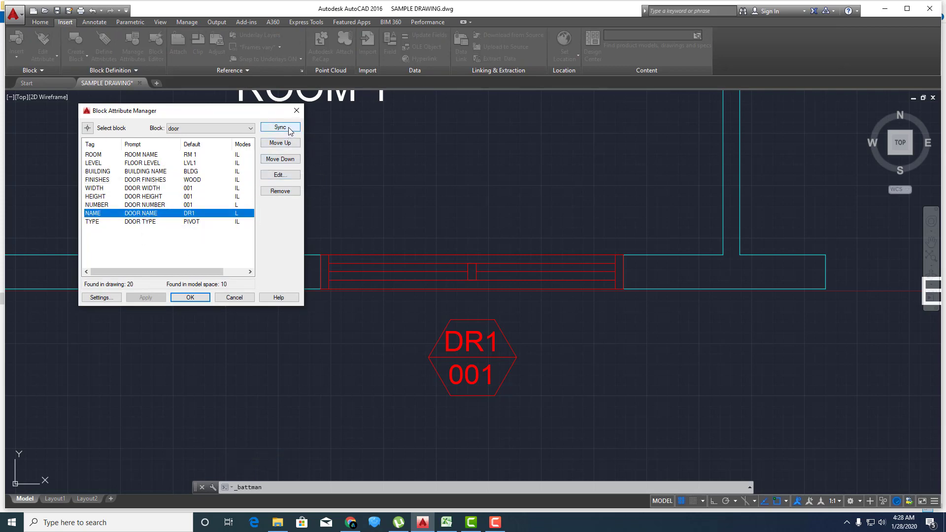
{"action": "left_click", "coordinate": [221, 127]}
{"action": "left_click", "coordinate": [178, 163]}
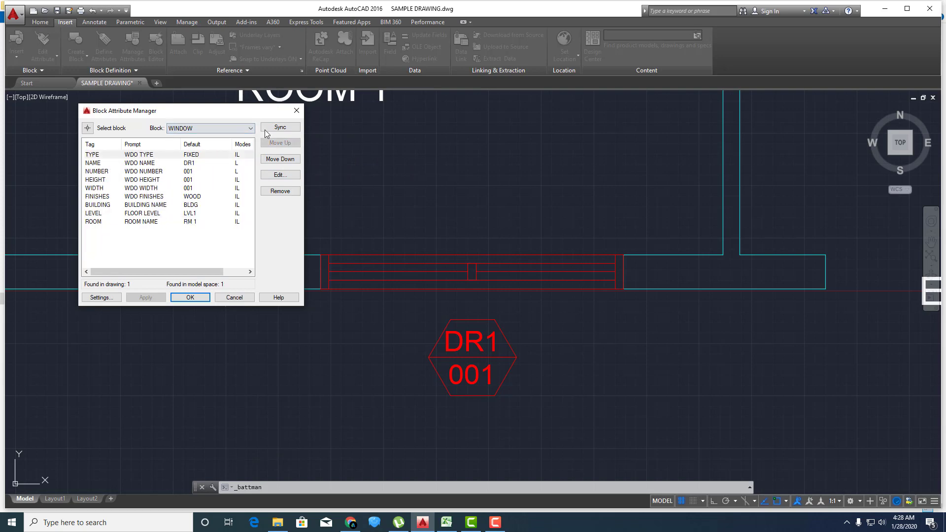
{"action": "left_click", "coordinate": [279, 129]}
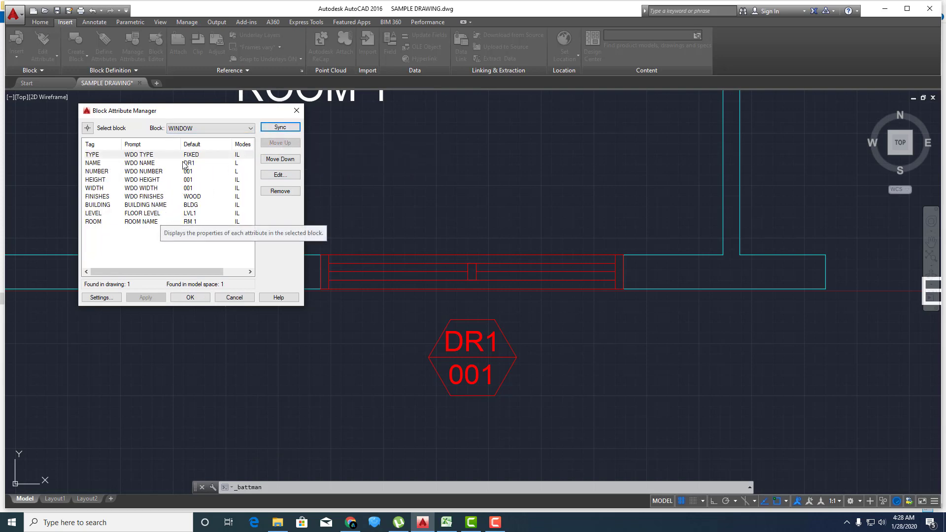
- Change the WINDOW block's NAME attribute default from DR1 to WDO and apply it
{"action": "left_click", "coordinate": [148, 164]}
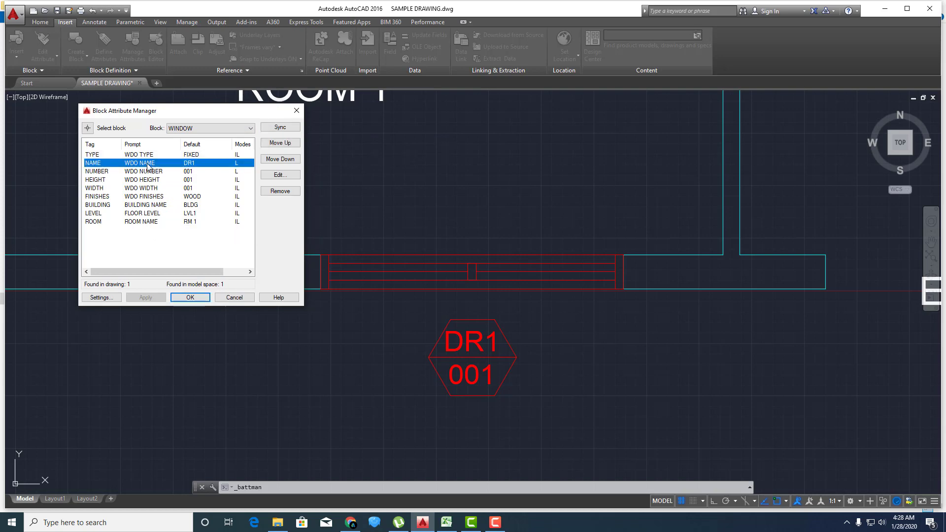
{"action": "left_click", "coordinate": [274, 175]}
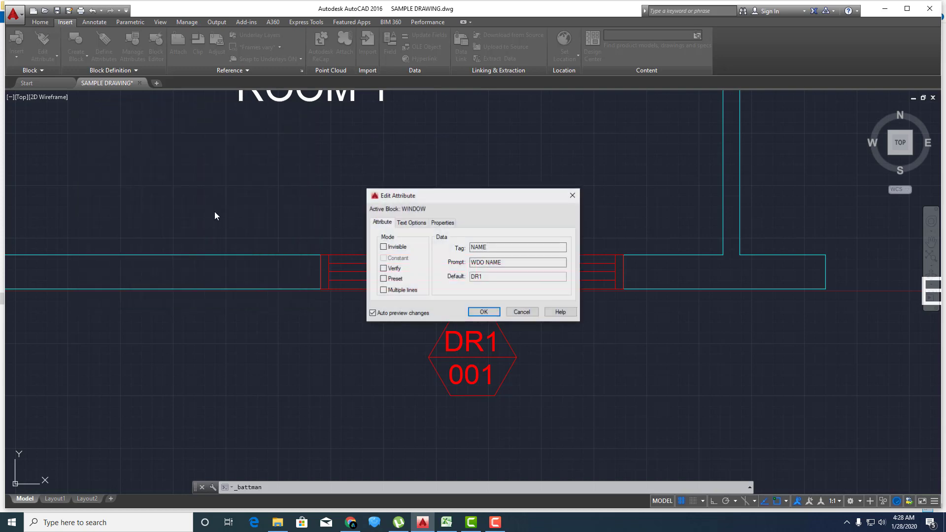
{"action": "left_click", "coordinate": [483, 276]}
{"action": "double_click", "coordinate": [482, 277]}
{"action": "type", "text": "WDO"}
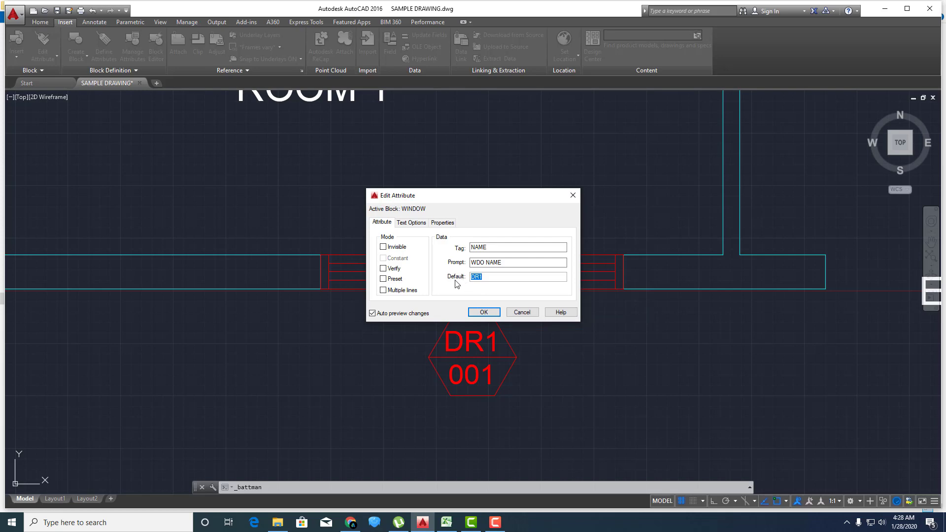
{"action": "left_click", "coordinate": [483, 313]}
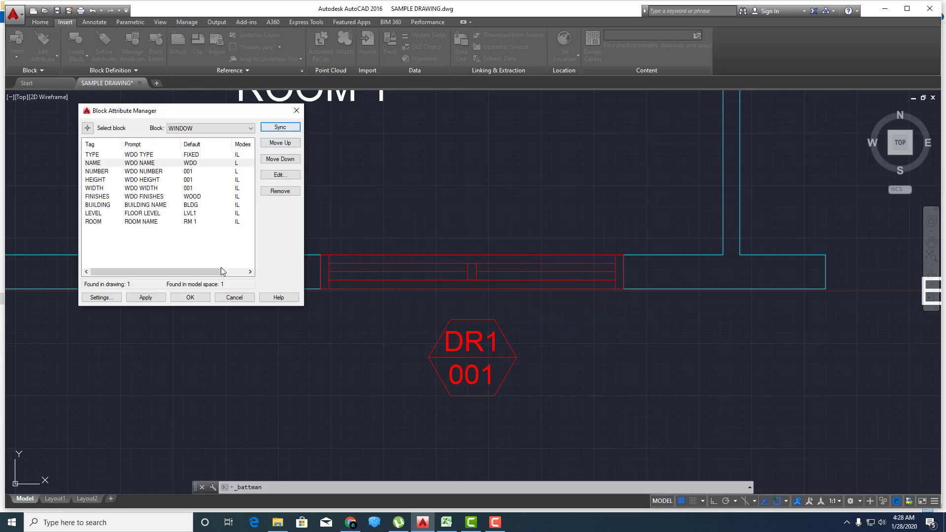
{"action": "left_click", "coordinate": [147, 297]}
{"action": "left_click", "coordinate": [189, 297]}
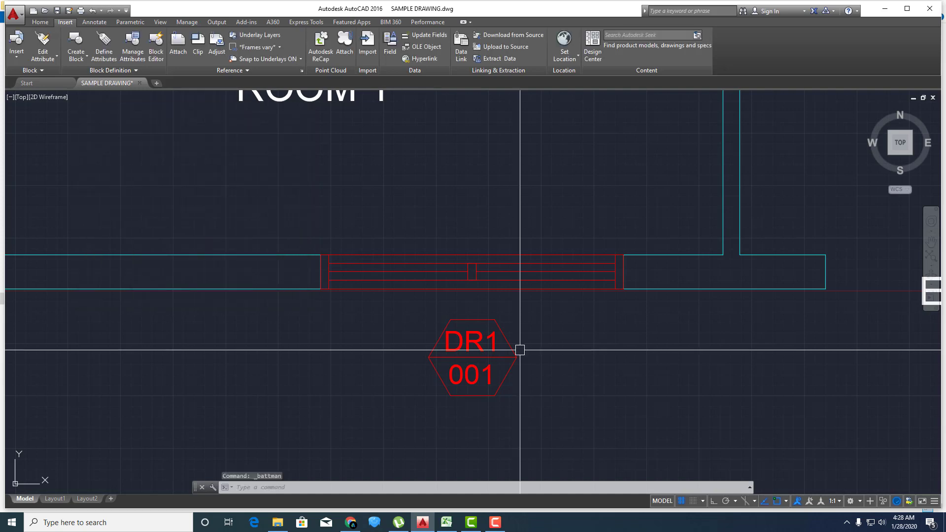
- Regenerate the drawing and open the hexagonal tag's attributes in the Enhanced Attribute Editor
{"action": "scroll", "coordinate": [461, 345], "scroll_direction": "down", "scroll_amount": 4}
{"action": "type", "text": "RE"}
{"action": "key", "text": "Return"}
{"action": "scroll", "coordinate": [444, 355], "scroll_direction": "up", "scroll_amount": 2}
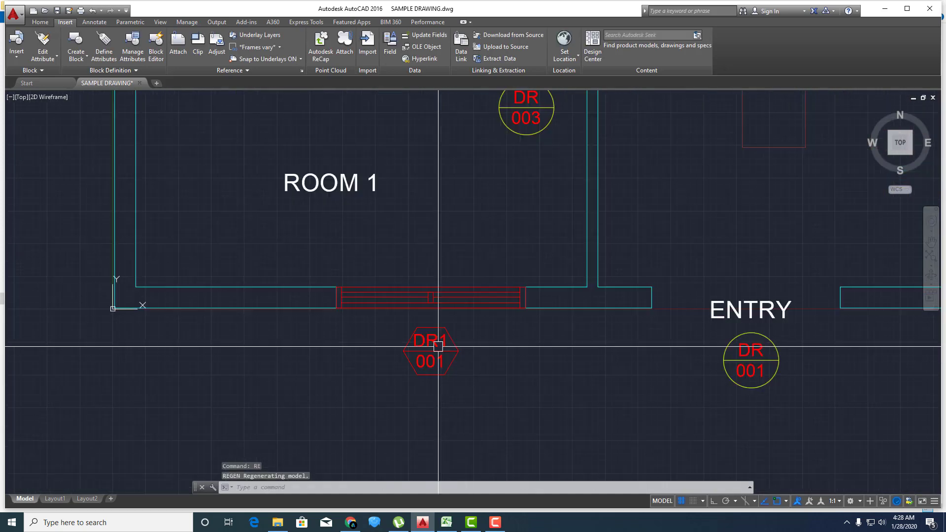
{"action": "scroll", "coordinate": [451, 376], "scroll_direction": "up", "scroll_amount": 1}
{"action": "scroll", "coordinate": [383, 359], "scroll_direction": "up", "scroll_amount": 2}
{"action": "scroll", "coordinate": [382, 359], "scroll_direction": "down", "scroll_amount": 2}
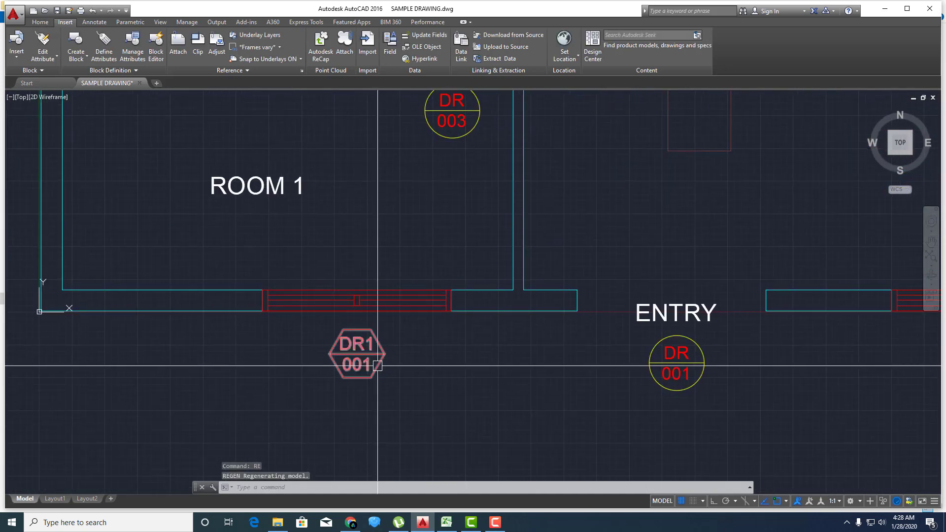
{"action": "scroll", "coordinate": [369, 365], "scroll_direction": "down", "scroll_amount": 2}
{"action": "middle_click_drag", "start_coordinate": [361, 363], "coordinate": [348, 367]}
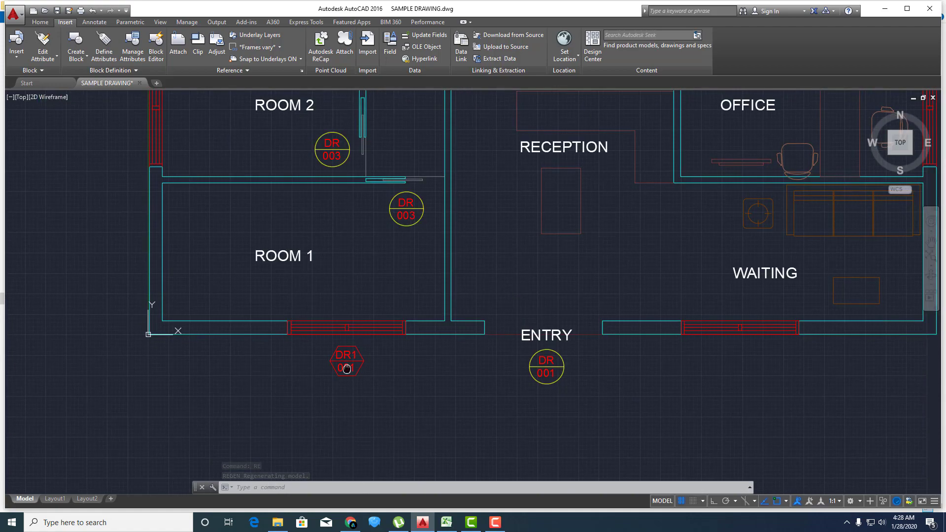
{"action": "scroll", "coordinate": [348, 371], "scroll_direction": "up", "scroll_amount": 2}
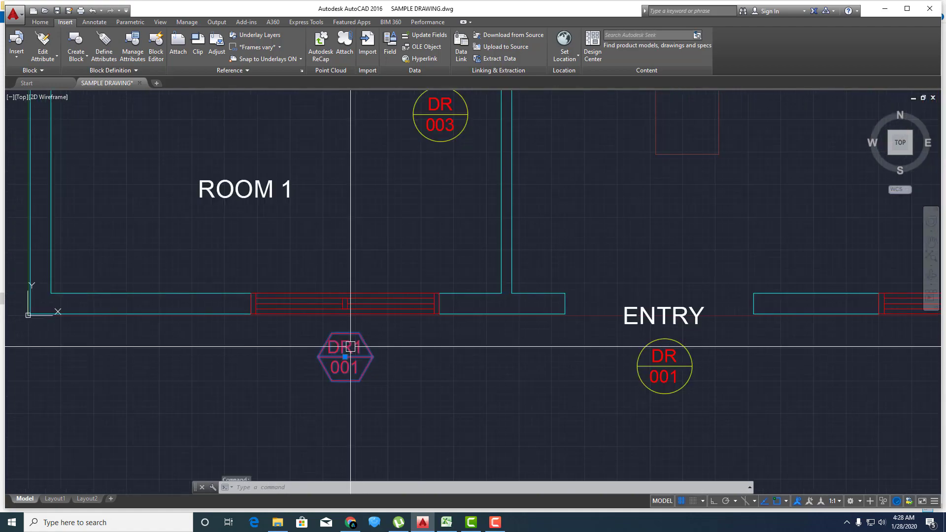
{"action": "double_click", "coordinate": [347, 339]}
{"action": "type", "text": "W"}
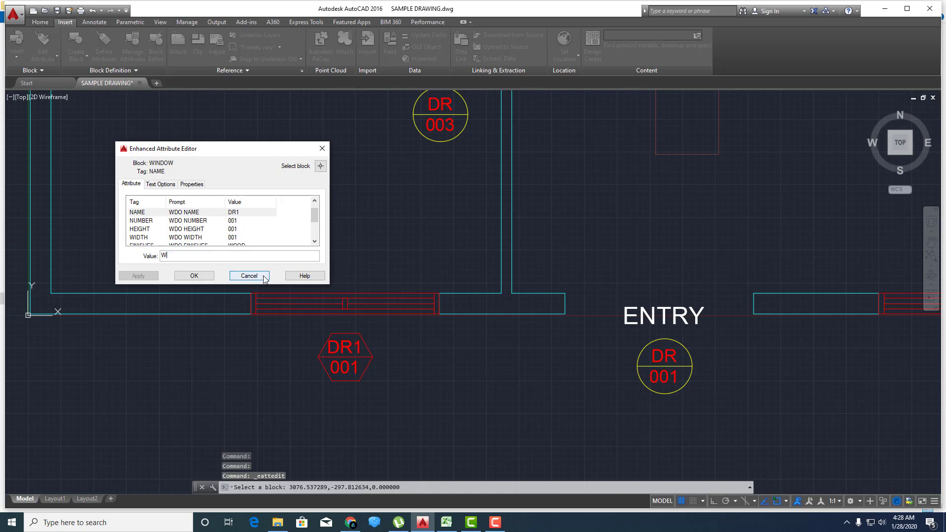
- Set the window tag's HEIGHT and WIDTH values to 1200
{"action": "type", "text": "DO"}
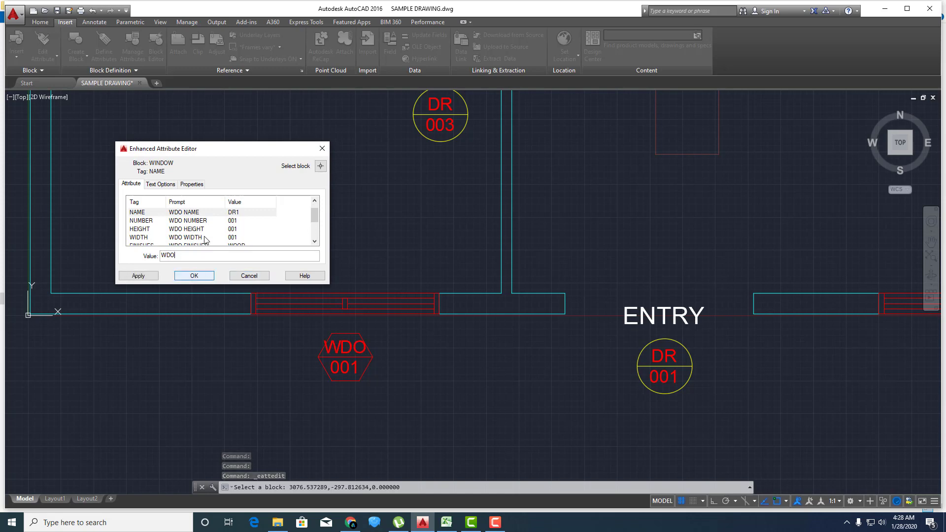
{"action": "left_click", "coordinate": [175, 221]}
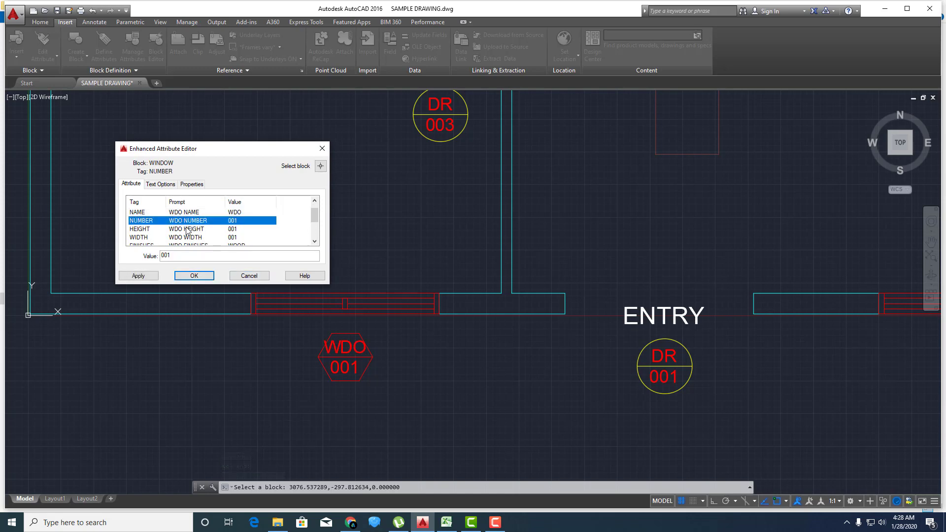
{"action": "left_click", "coordinate": [186, 230]}
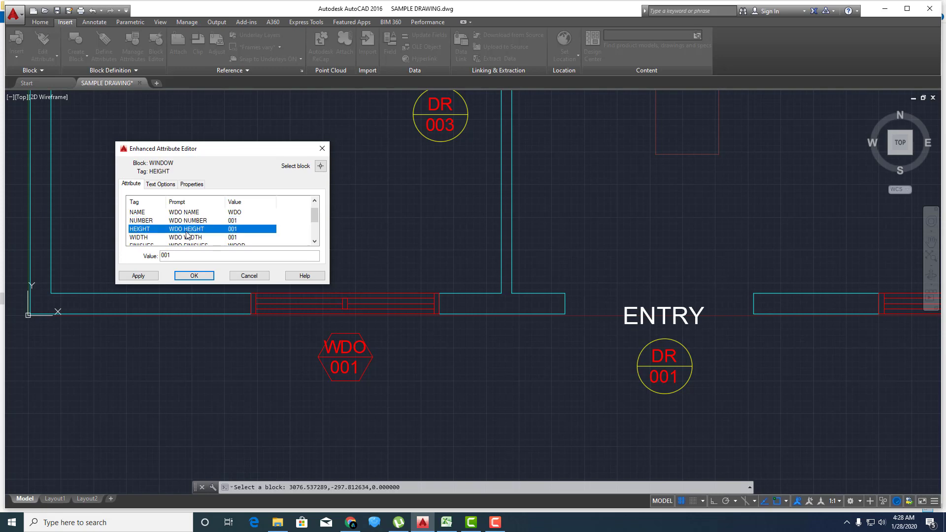
{"action": "double_click", "coordinate": [184, 260]}
{"action": "type", "text": "1200"}
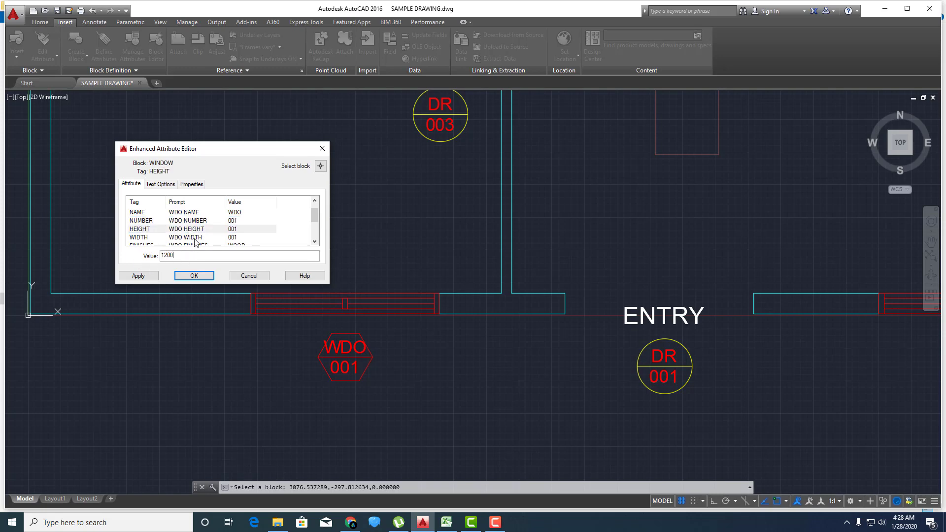
{"action": "left_click", "coordinate": [195, 237]}
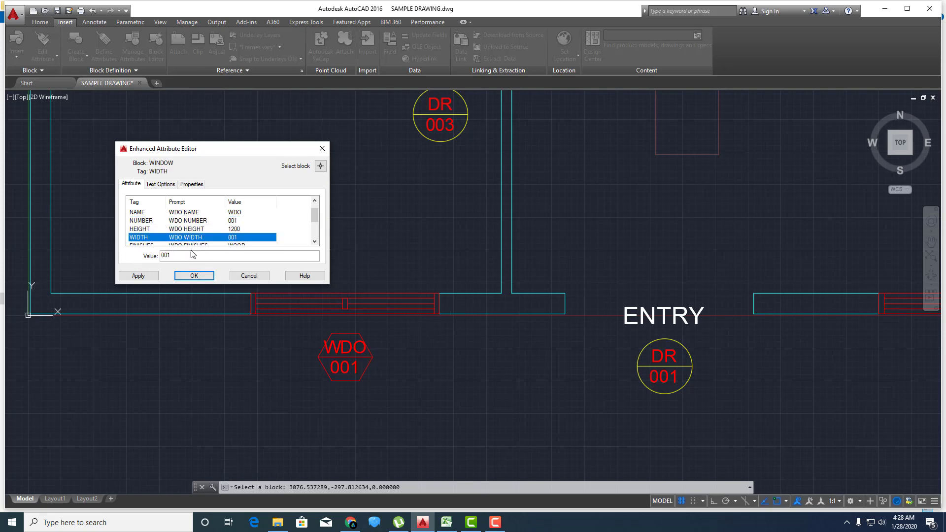
{"action": "double_click", "coordinate": [192, 256]}
{"action": "type", "text": "1200"}
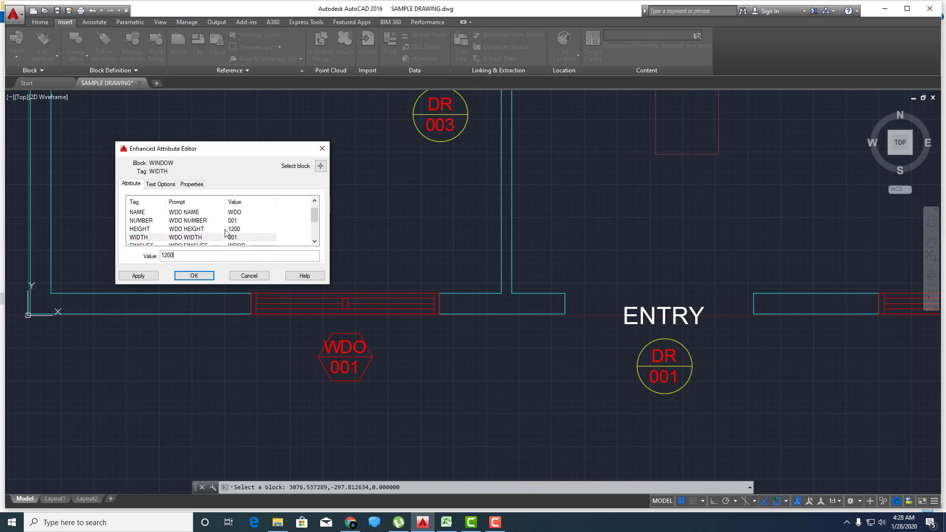
{"action": "left_click", "coordinate": [315, 242]}
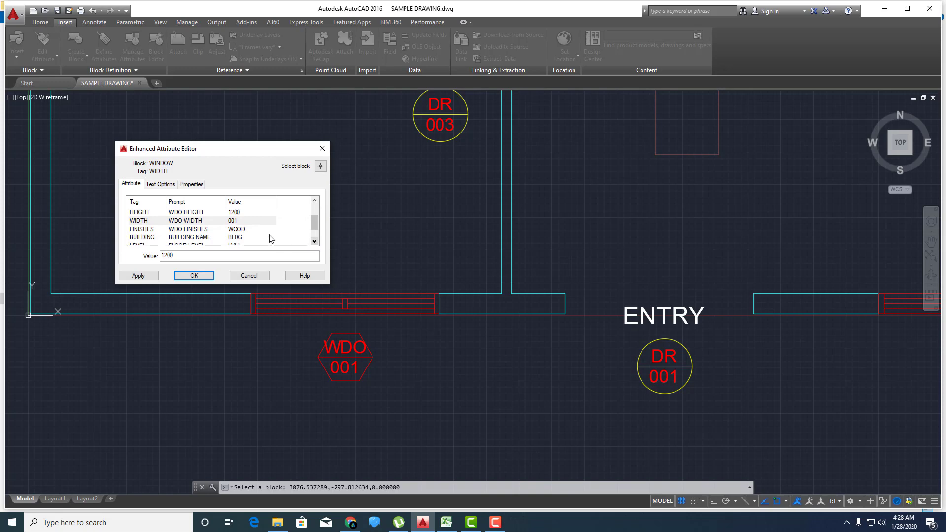
{"action": "left_click", "coordinate": [195, 229]}
- Replace the WOOD finish and enter BLDG SAMPLE, GROUND FLOOR and ROOM 1 for building, level, room
{"action": "double_click", "coordinate": [187, 254]}
{"action": "type", "text": "ALUMINUM FRAME"}
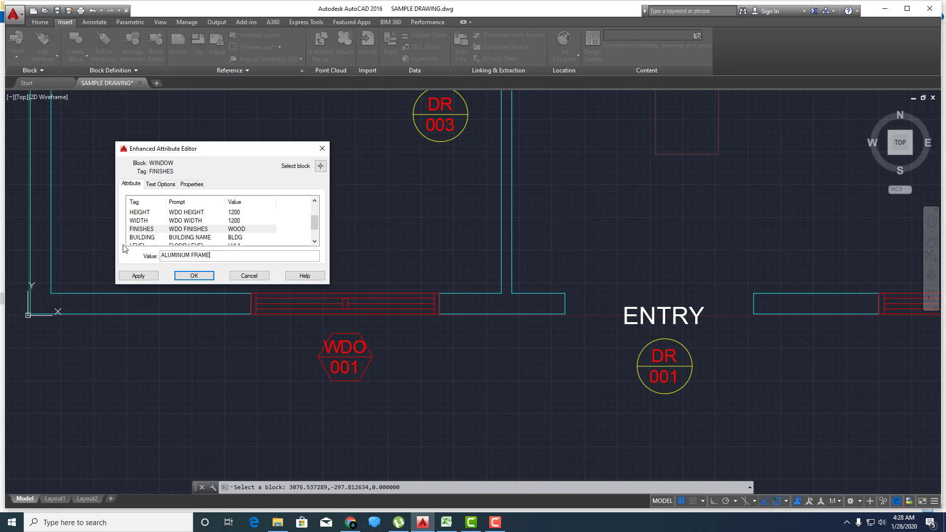
{"action": "left_click", "coordinate": [315, 243]}
{"action": "type", "text": "GLASS WITH"}
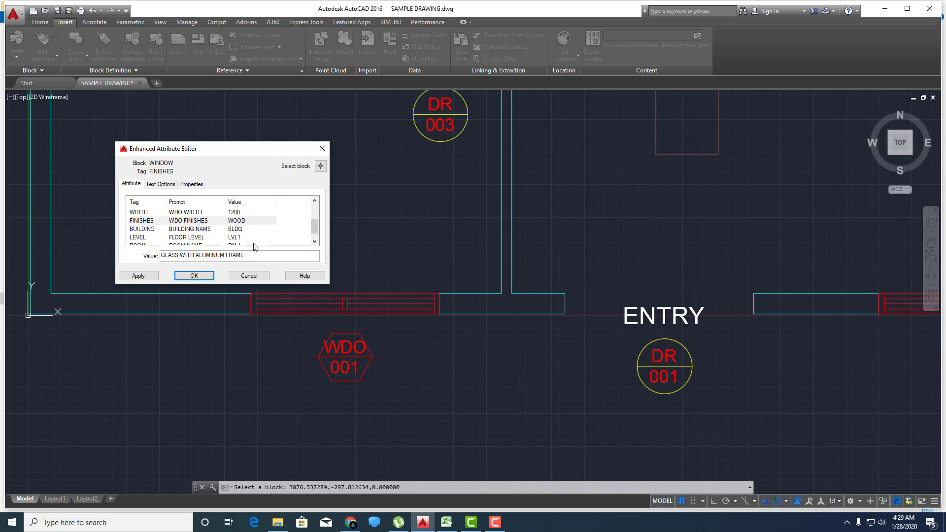
{"action": "left_click", "coordinate": [314, 242]}
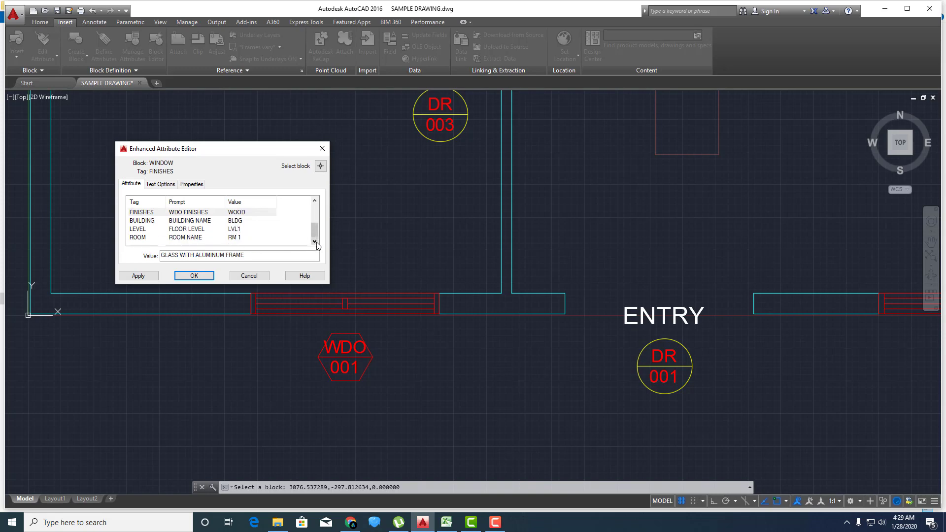
{"action": "left_click", "coordinate": [238, 222]}
{"action": "type", "text": "BLDG SAMPLE"}
{"action": "left_click", "coordinate": [185, 256]}
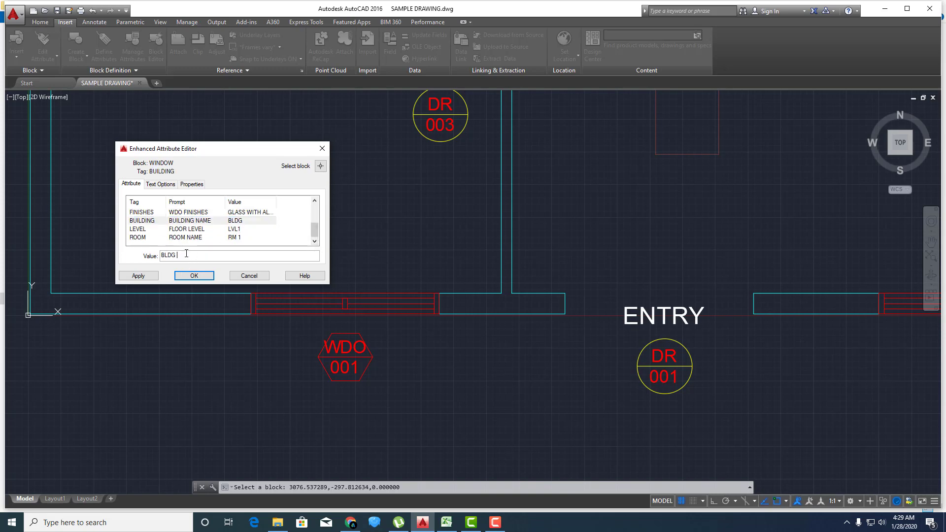
{"action": "left_click", "coordinate": [196, 229]}
{"action": "type", "text": "GROUND FLOOR"}
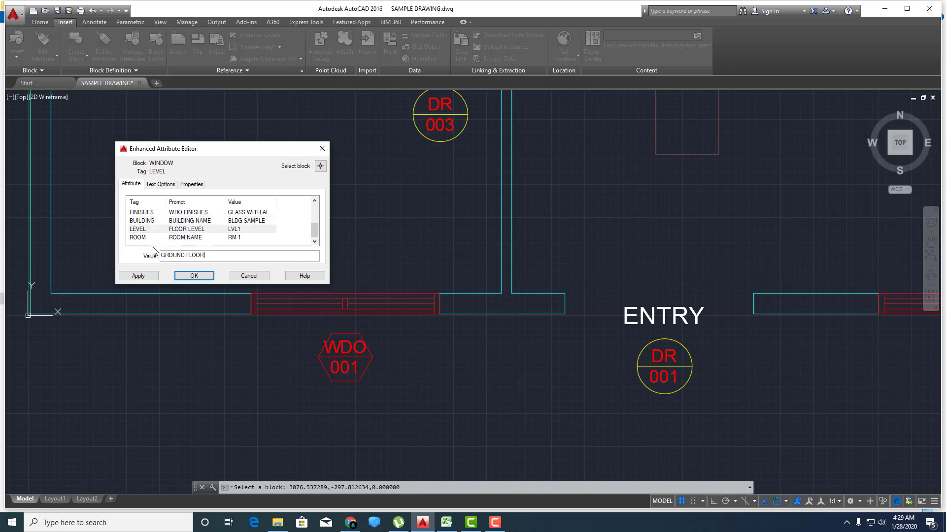
{"action": "left_click", "coordinate": [181, 238]}
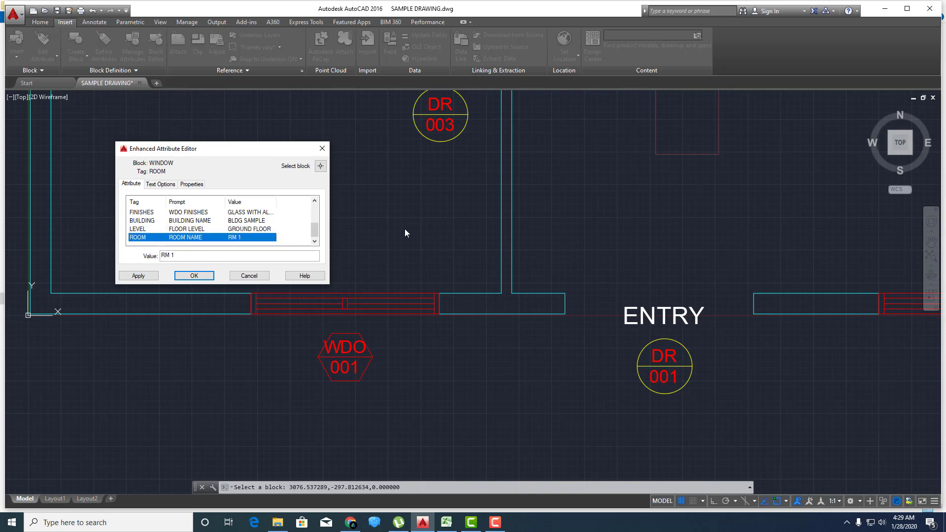
{"action": "left_click", "coordinate": [223, 253]}
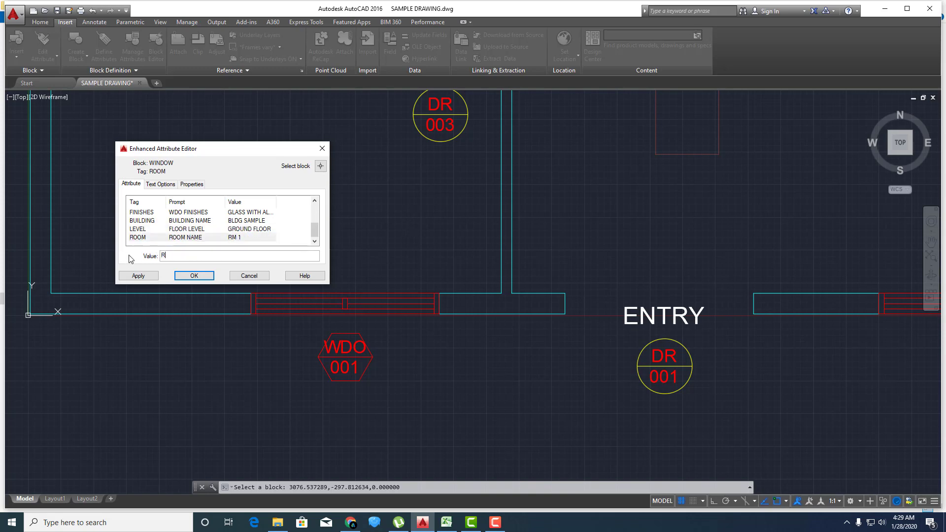
{"action": "type", "text": "OOM 1"}
{"action": "left_click", "coordinate": [142, 276]}
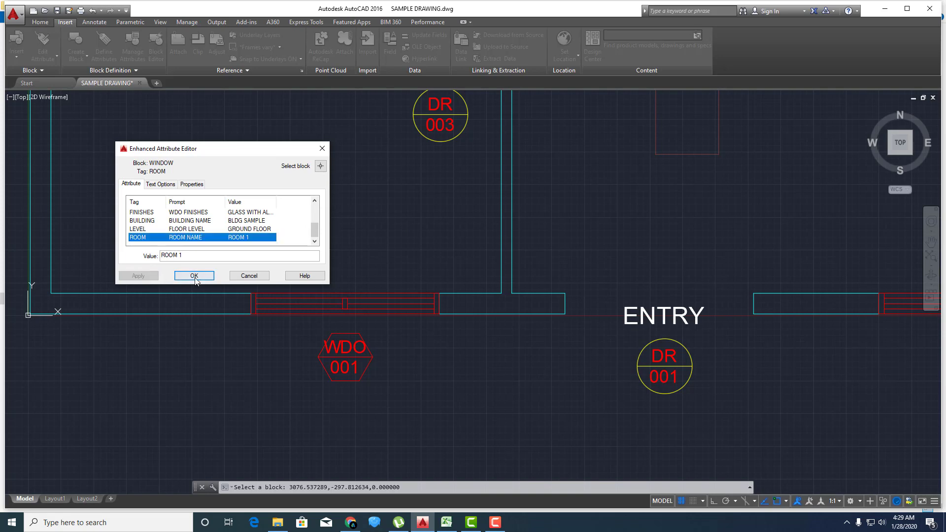
{"action": "left_click", "coordinate": [196, 274]}
{"action": "scroll", "coordinate": [197, 271], "scroll_direction": "down", "scroll_amount": 5}
{"action": "scroll", "coordinate": [269, 326], "scroll_direction": "up", "scroll_amount": 5}
- Open the WDO 001 window tag's block for in-place editing
{"action": "scroll", "coordinate": [386, 284], "scroll_direction": "up", "scroll_amount": 4}
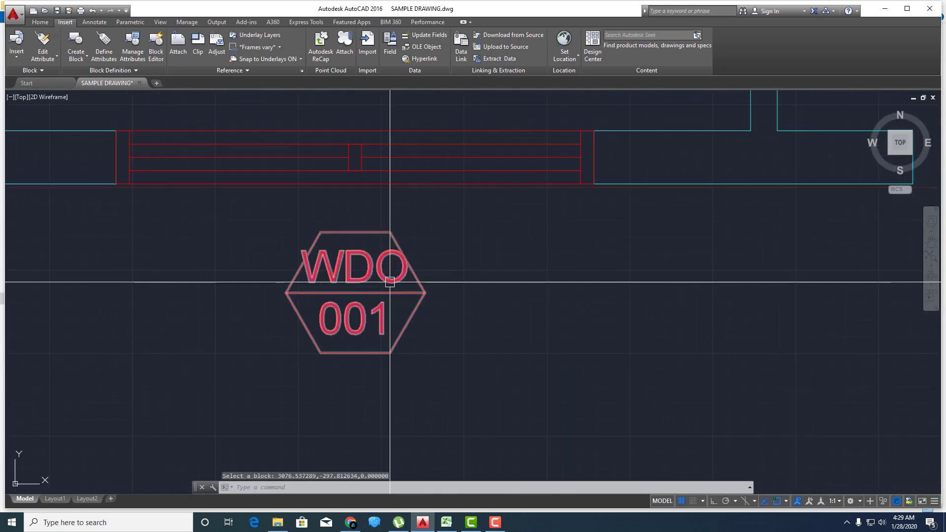
{"action": "scroll", "coordinate": [376, 297], "scroll_direction": "up", "scroll_amount": 1}
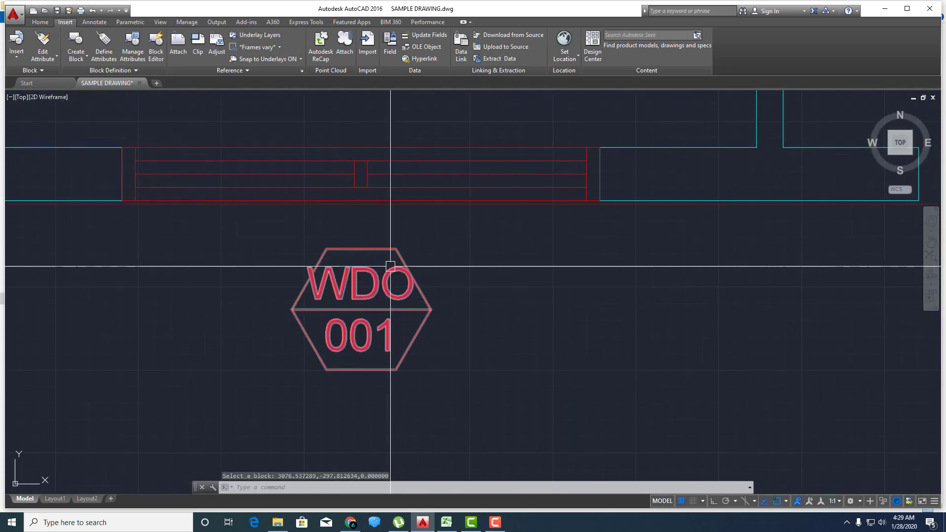
{"action": "left_click", "coordinate": [389, 249]}
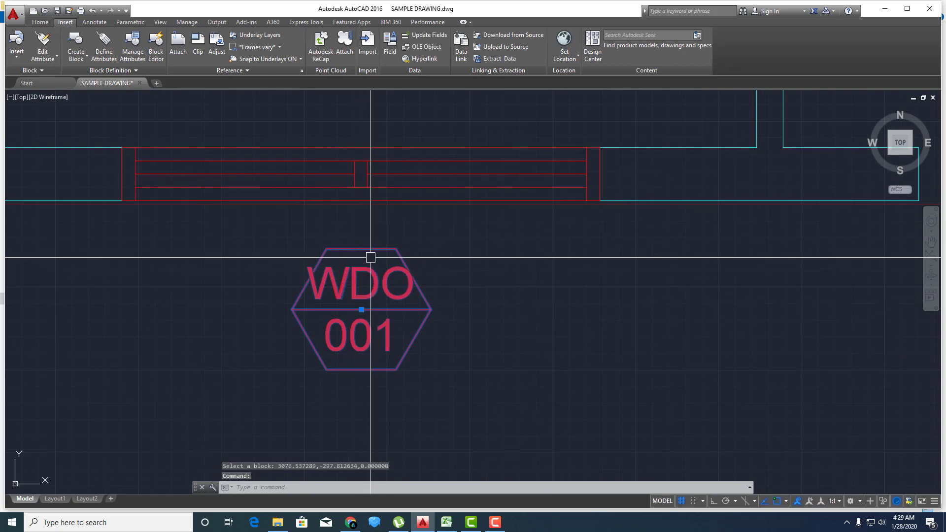
{"action": "right_click", "coordinate": [371, 258]}
{"action": "left_click", "coordinate": [409, 254]}
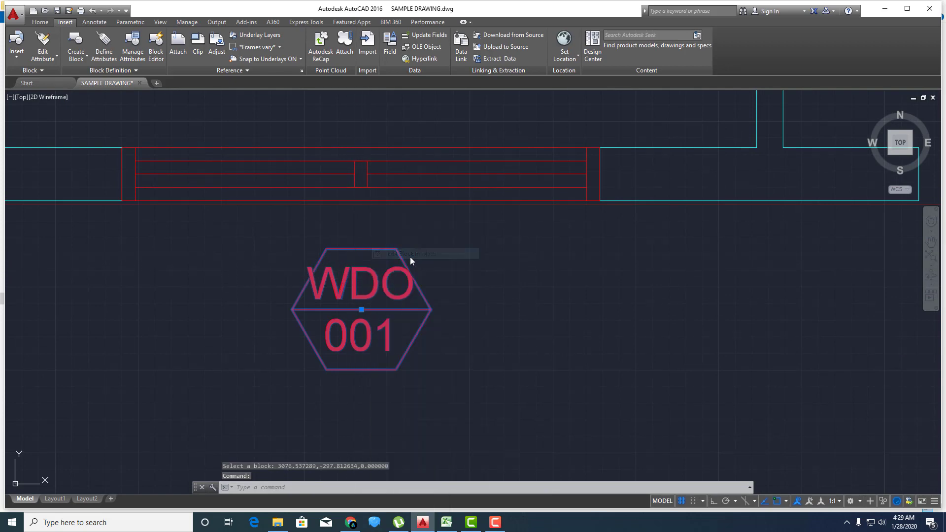
{"action": "left_click", "coordinate": [458, 333]}
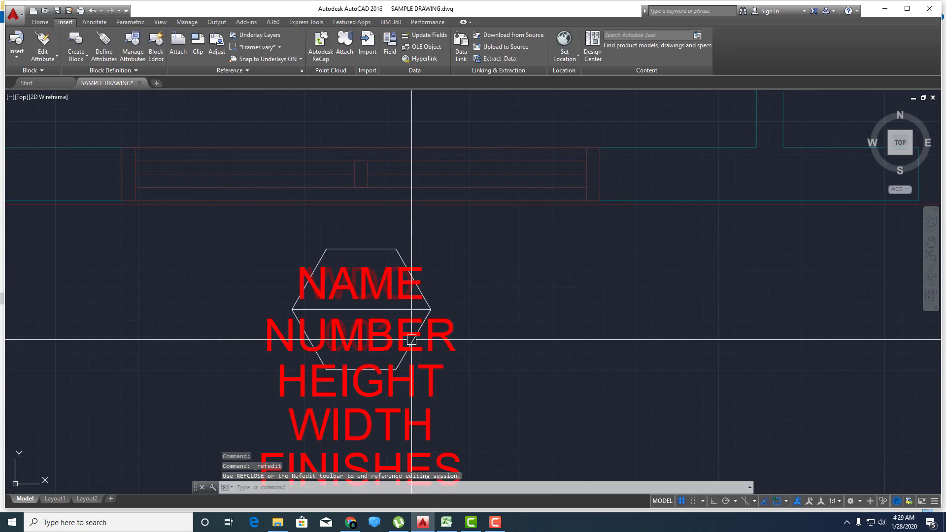
- Try a horizontal stretch of the tag text, then undo it
{"action": "type", "text": "s"}
{"action": "key", "text": "Return"}
{"action": "type", "text": "c"}
{"action": "key", "text": "Return"}
{"action": "left_click", "coordinate": [355, 393]}
{"action": "left_click", "coordinate": [479, 254]}
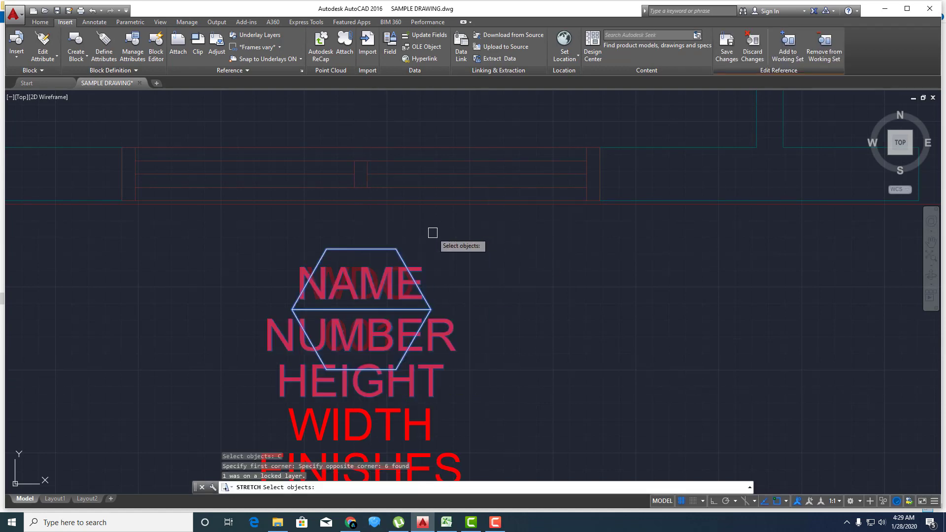
{"action": "key", "text": "Return"}
{"action": "left_click", "coordinate": [414, 235]}
{"action": "key", "text": "F8"}
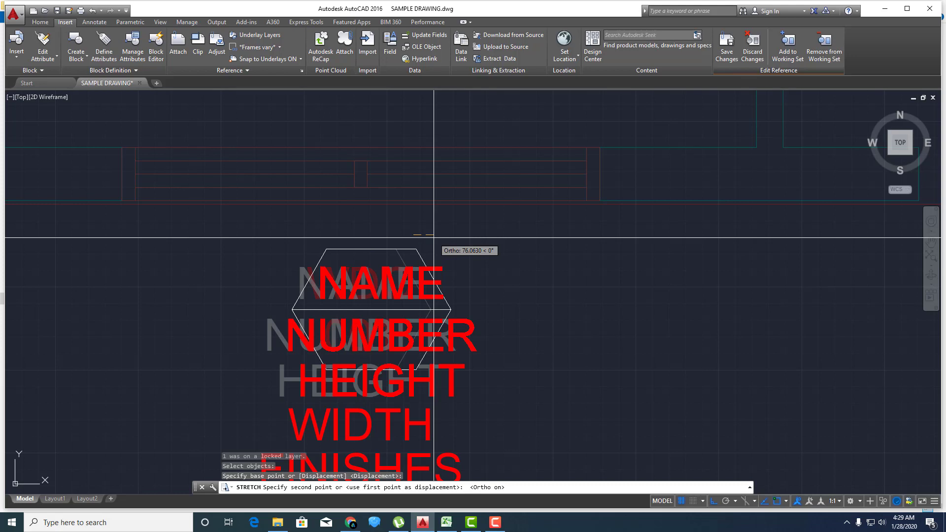
{"action": "left_click", "coordinate": [434, 237]}
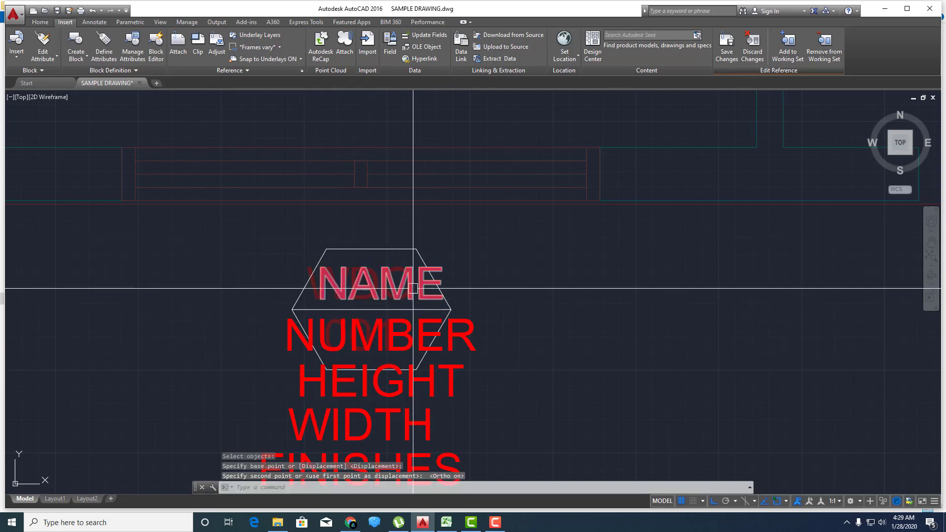
{"action": "key", "text": "Escape"}
{"action": "key", "text": "Escape"}
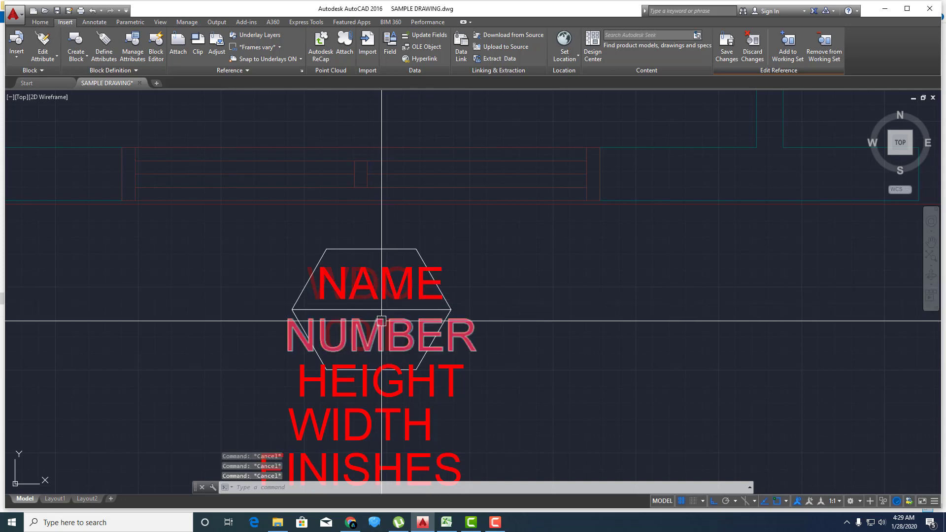
{"action": "type", "text": "u"}
{"action": "key", "text": "Return"}
- Stretch the hexagon's right-side vertices 50 to the right
{"action": "left_click", "coordinate": [420, 309]}
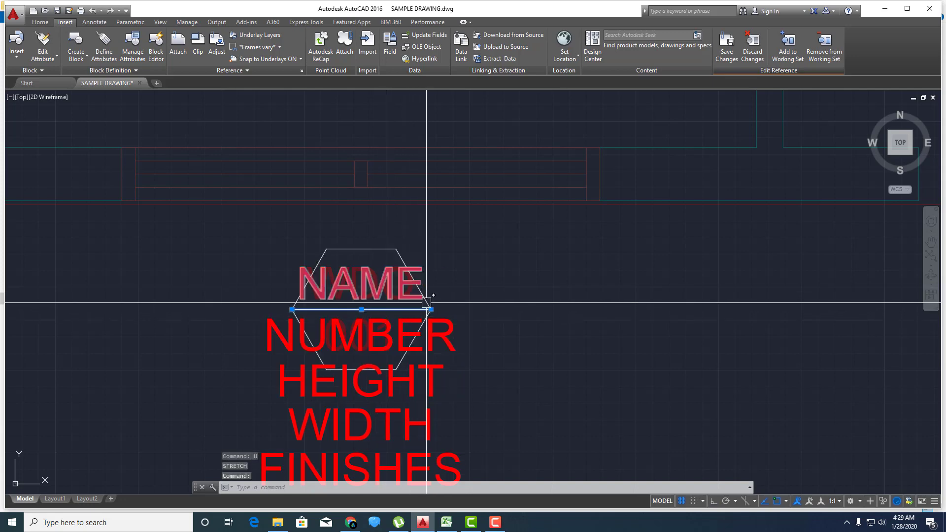
{"action": "key", "text": "Escape"}
{"action": "key", "text": "Escape"}
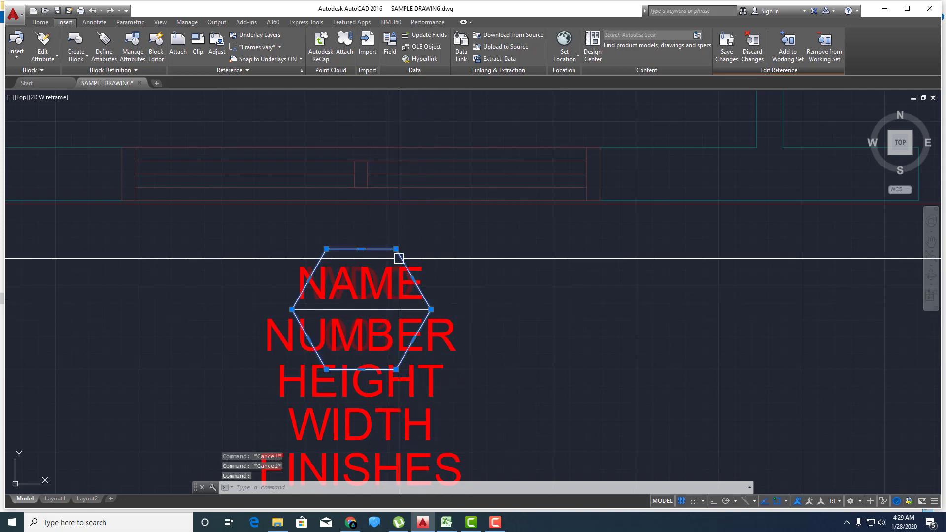
{"action": "left_click", "coordinate": [429, 311]}
{"action": "left_click", "coordinate": [431, 310], "text": "shift"}
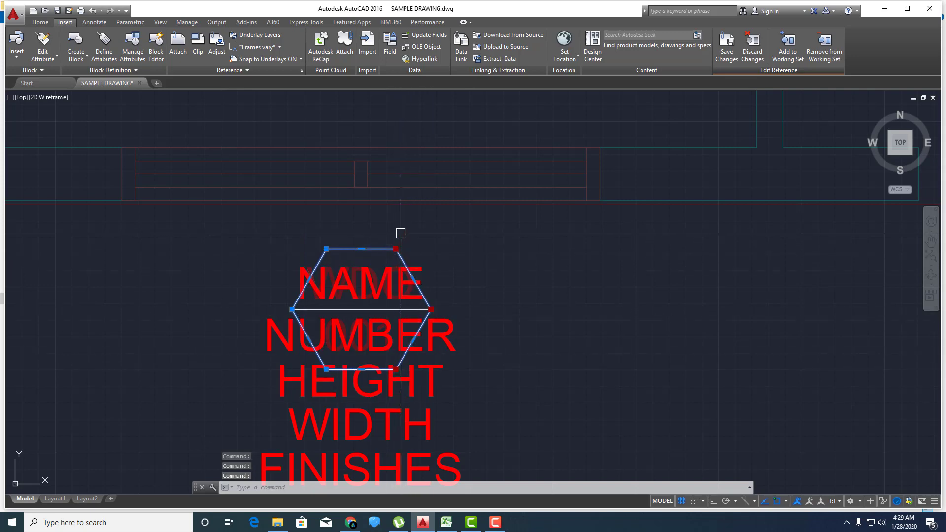
{"action": "left_click", "coordinate": [396, 249]}
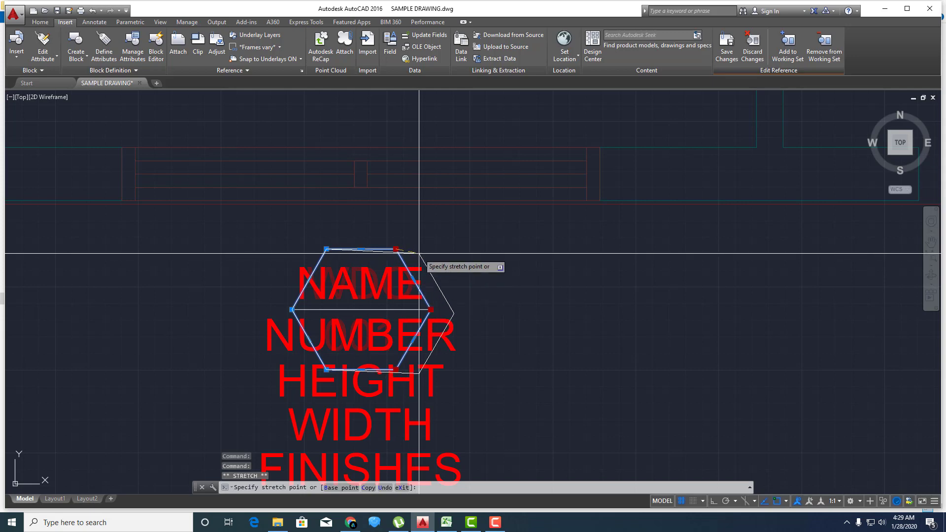
{"action": "key", "text": "F8"}
{"action": "type", "text": "50"}
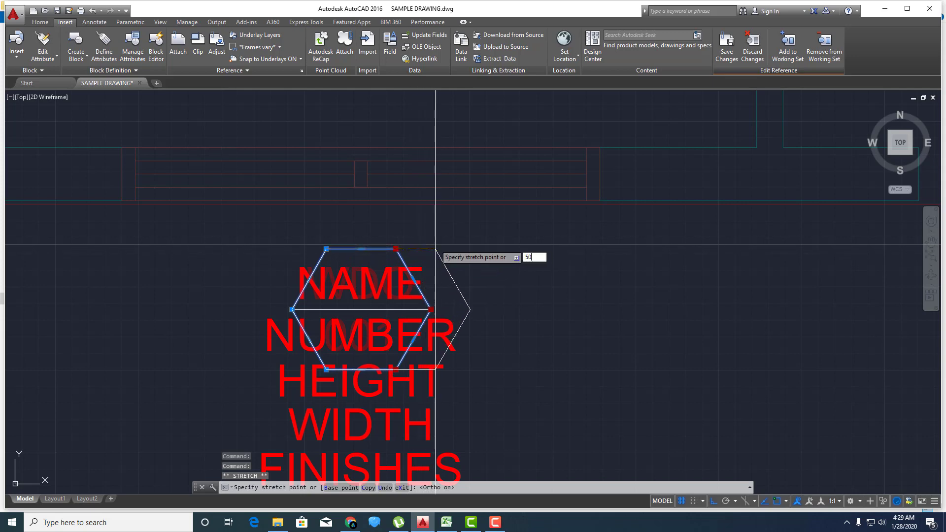
{"action": "key", "text": "Return"}
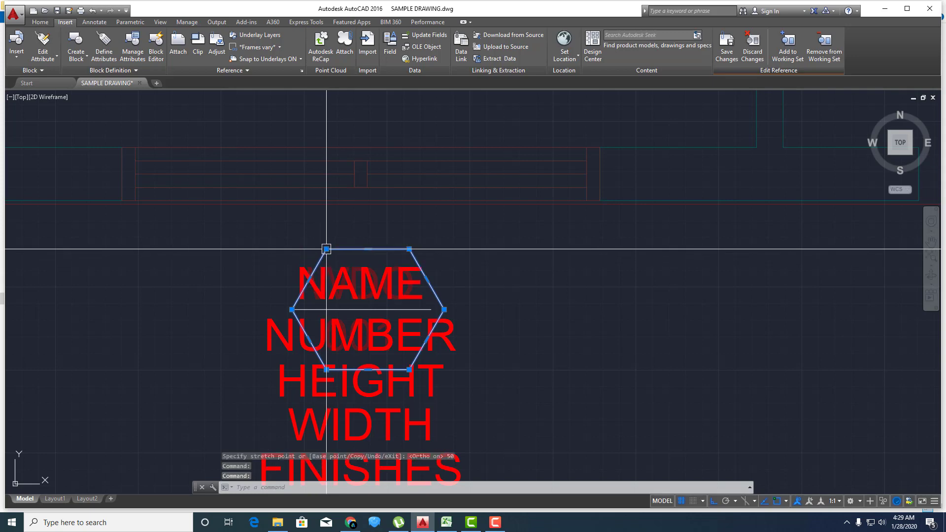
- Stretch the hexagon's left-side vertices 50 to the left and save the block changes
{"action": "left_click", "coordinate": [328, 249]}
{"action": "key", "text": "Escape"}
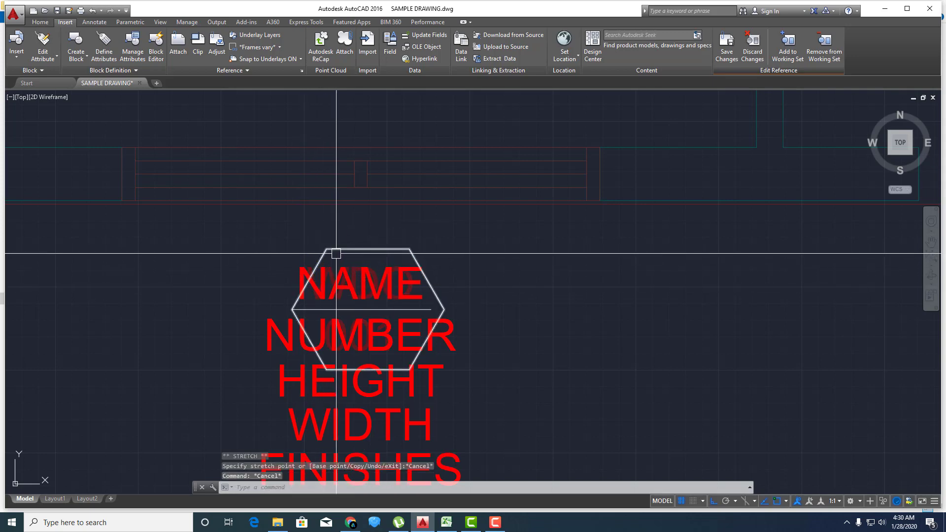
{"action": "left_click", "coordinate": [326, 248], "text": "shift"}
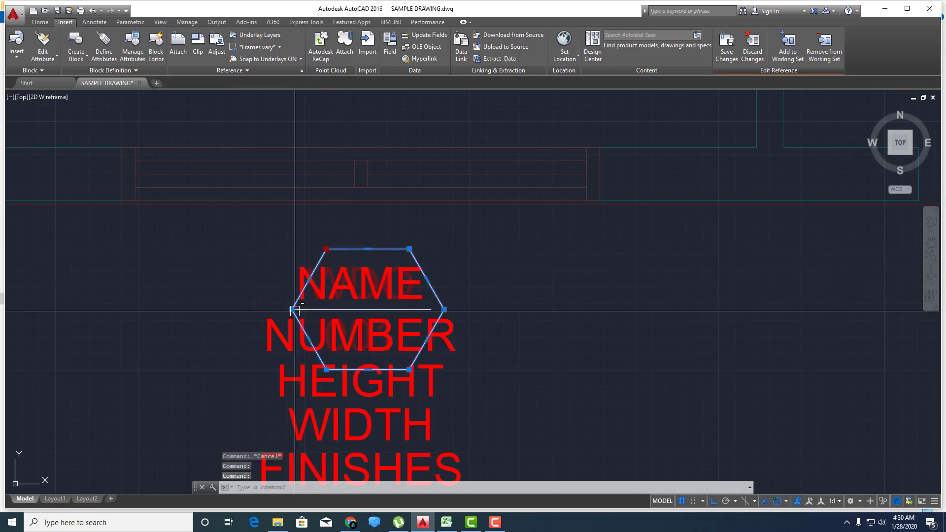
{"action": "left_click", "coordinate": [293, 309], "text": "shift"}
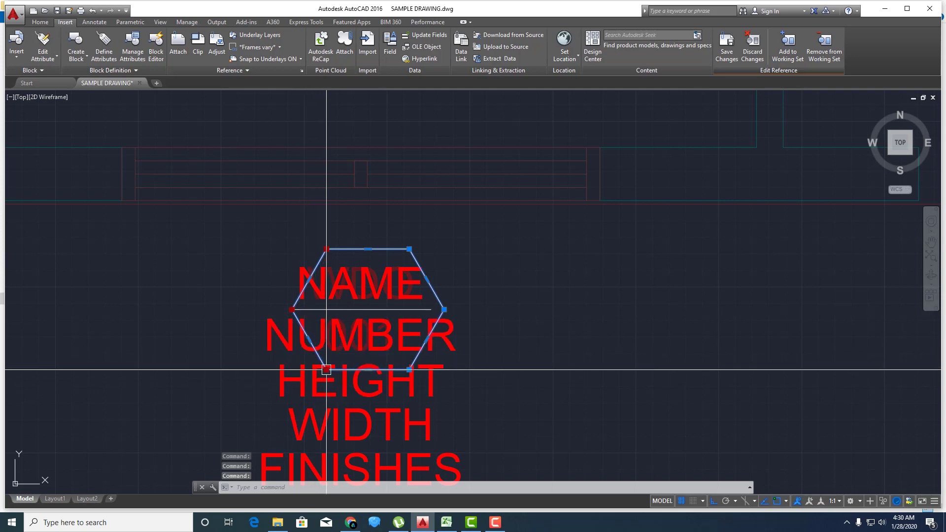
{"action": "left_click", "coordinate": [326, 249]}
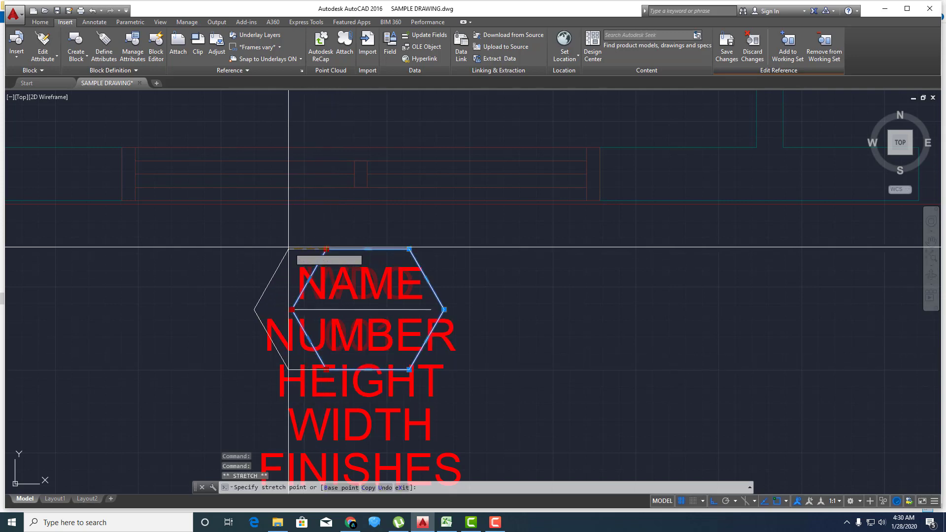
{"action": "type", "text": "50"}
{"action": "key", "text": "Return"}
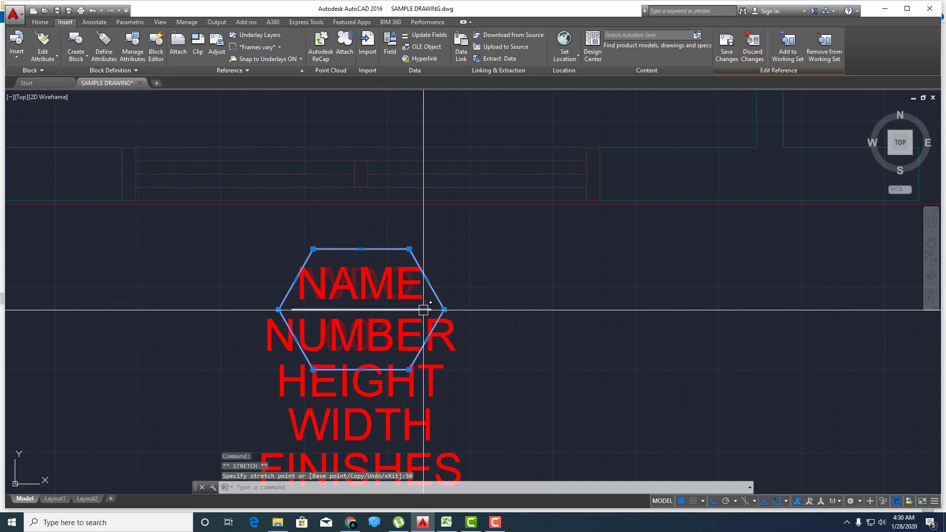
{"action": "left_click", "coordinate": [726, 47]}
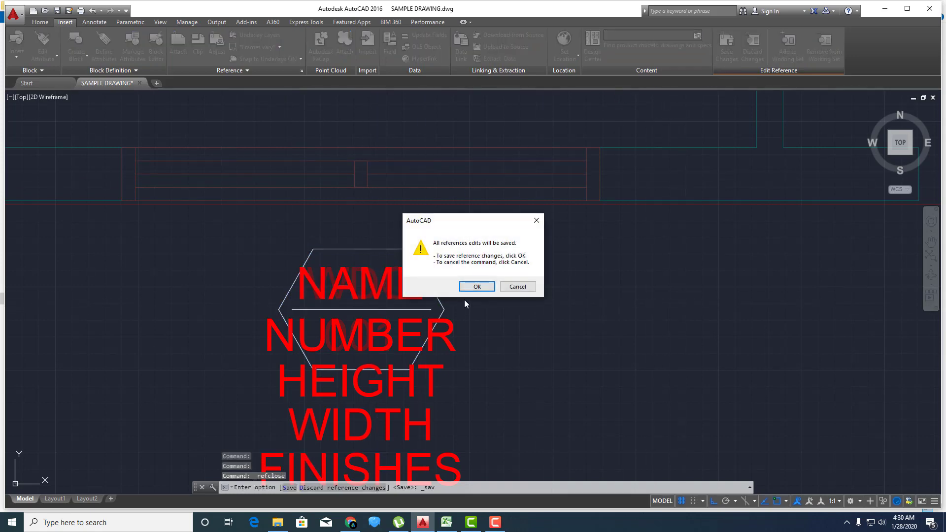
{"action": "left_click", "coordinate": [472, 288]}
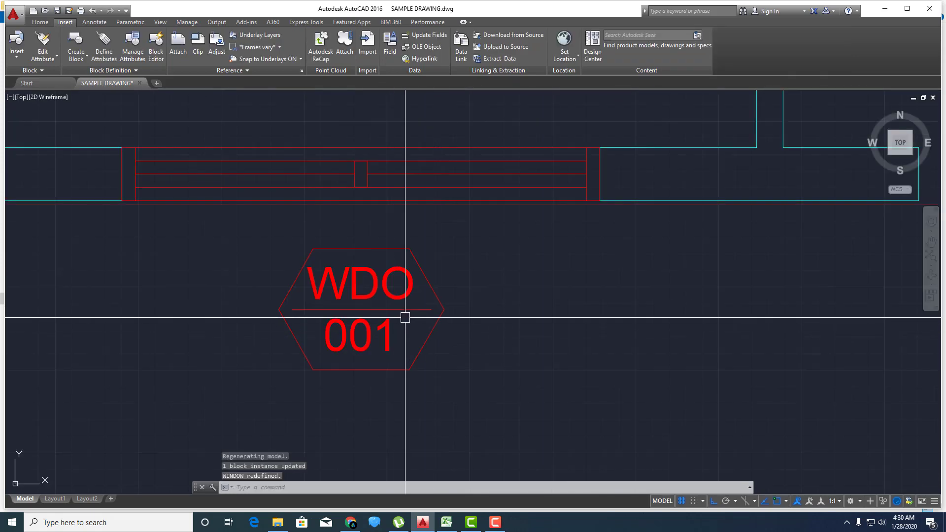
- Reopen the block in place, extend the dividing line to the left vertex, and save
{"action": "right_click", "coordinate": [413, 311]}
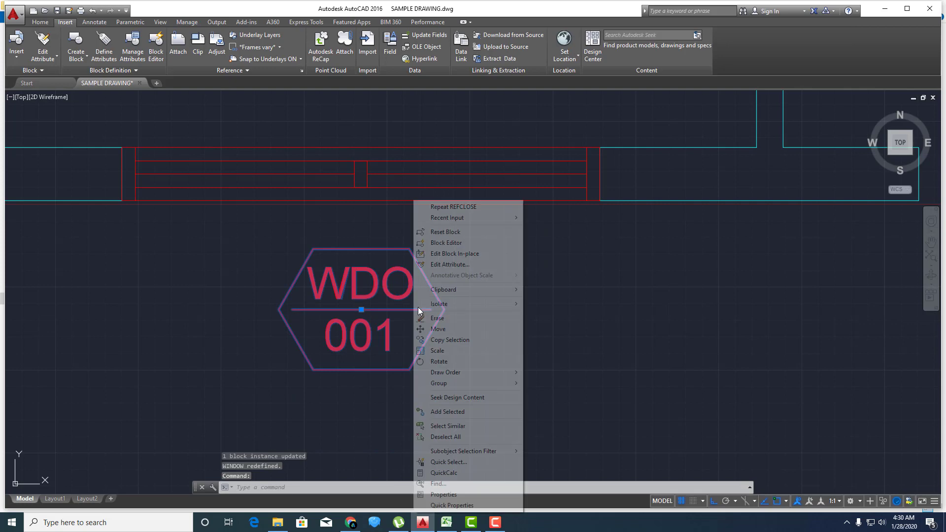
{"action": "left_click", "coordinate": [462, 253]}
{"action": "left_click", "coordinate": [465, 334]}
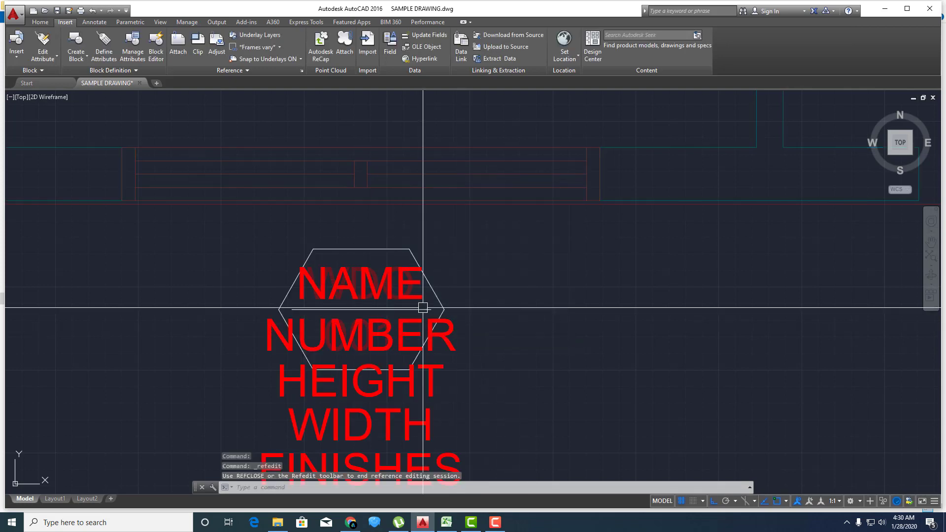
{"action": "left_click", "coordinate": [423, 308]}
{"action": "left_click", "coordinate": [444, 310]}
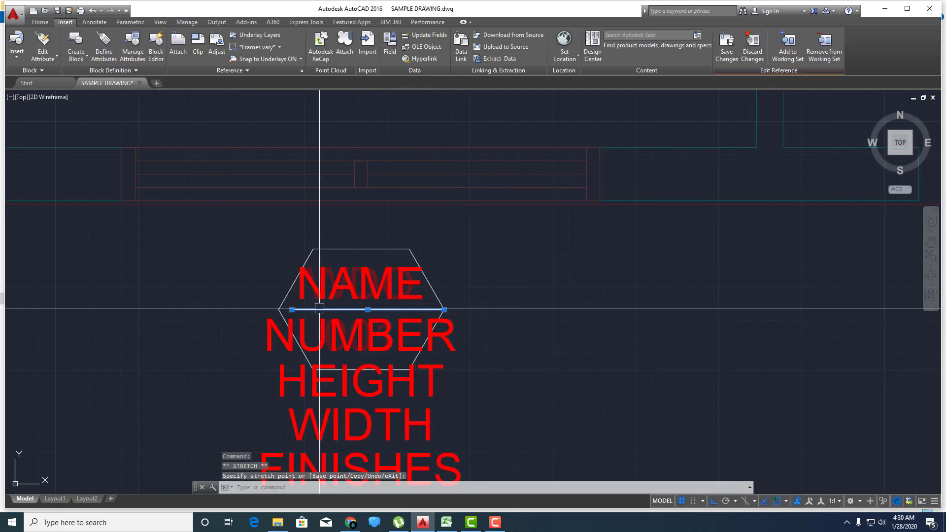
{"action": "left_click", "coordinate": [278, 310]}
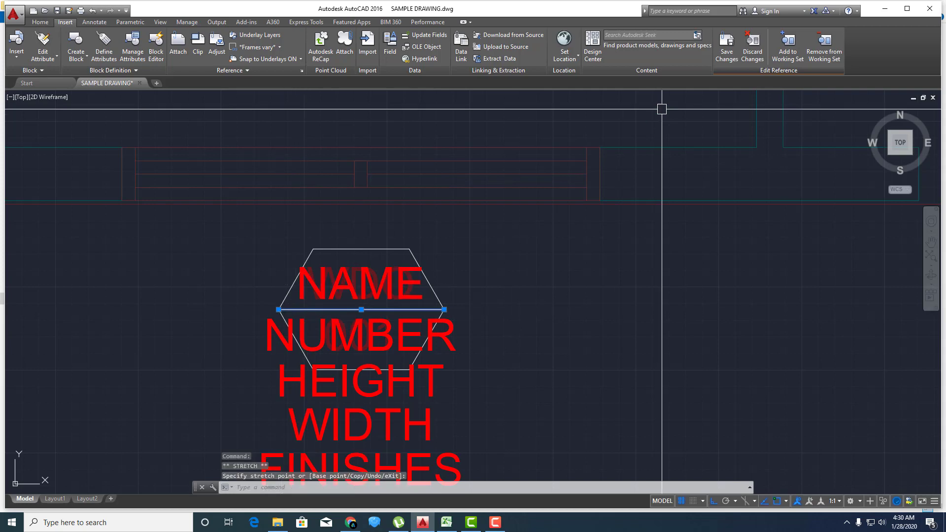
{"action": "left_click", "coordinate": [732, 61]}
{"action": "left_click", "coordinate": [479, 287]}
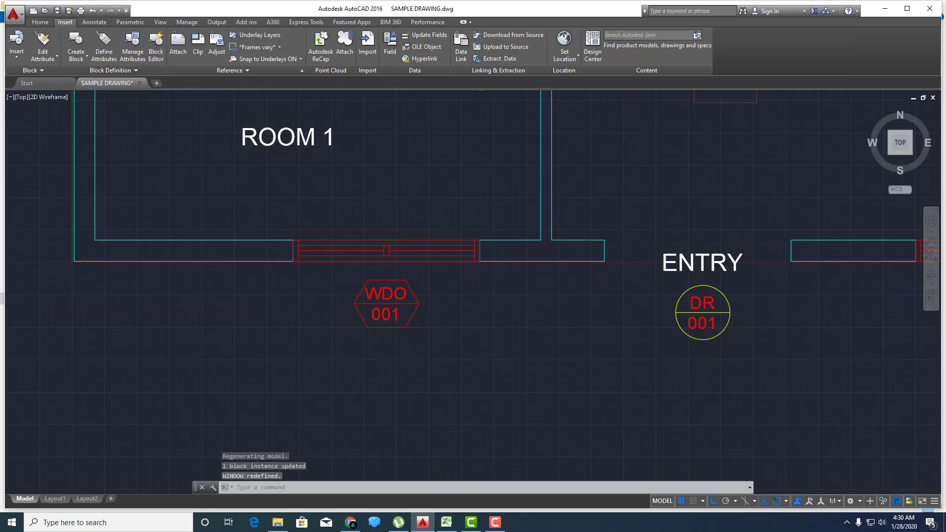
- Copy the WDO 001 tag beside the Room 2 and Room 3 windows with CO
{"action": "scroll", "coordinate": [416, 331], "scroll_direction": "down", "scroll_amount": 5}
{"action": "scroll", "coordinate": [468, 351], "scroll_direction": "up", "scroll_amount": 5}
{"action": "type", "text": "co"}
{"action": "key", "text": "Return"}
{"action": "left_click", "coordinate": [466, 330]}
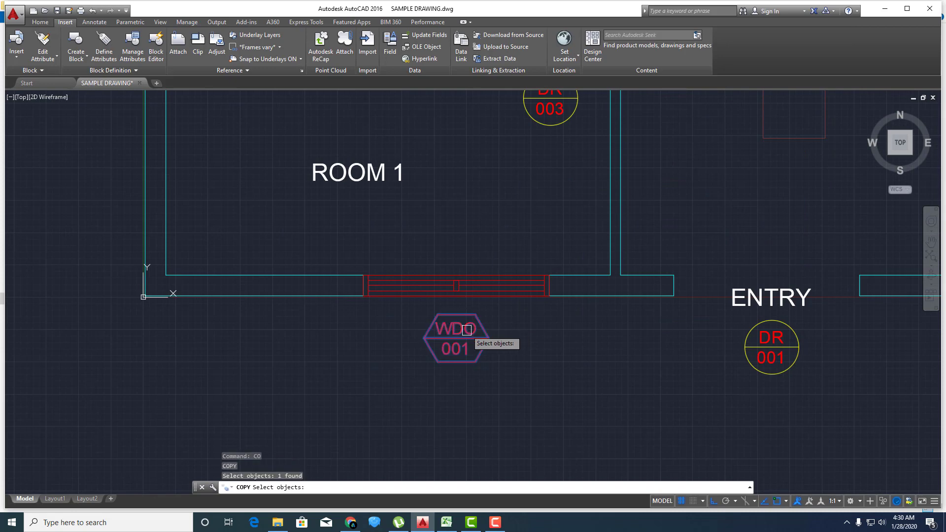
{"action": "key", "text": "Return"}
{"action": "scroll", "coordinate": [453, 324], "scroll_direction": "down", "scroll_amount": 5}
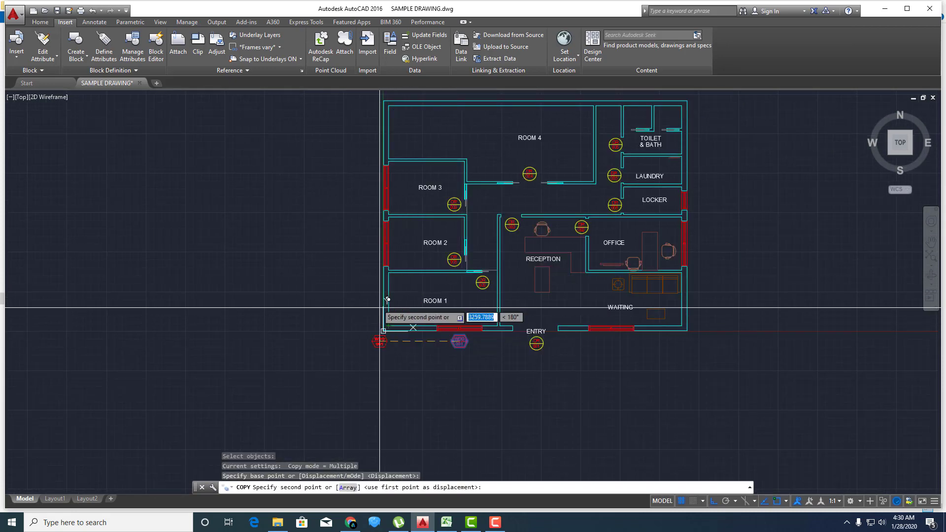
{"action": "scroll", "coordinate": [388, 299], "scroll_direction": "up", "scroll_amount": 2}
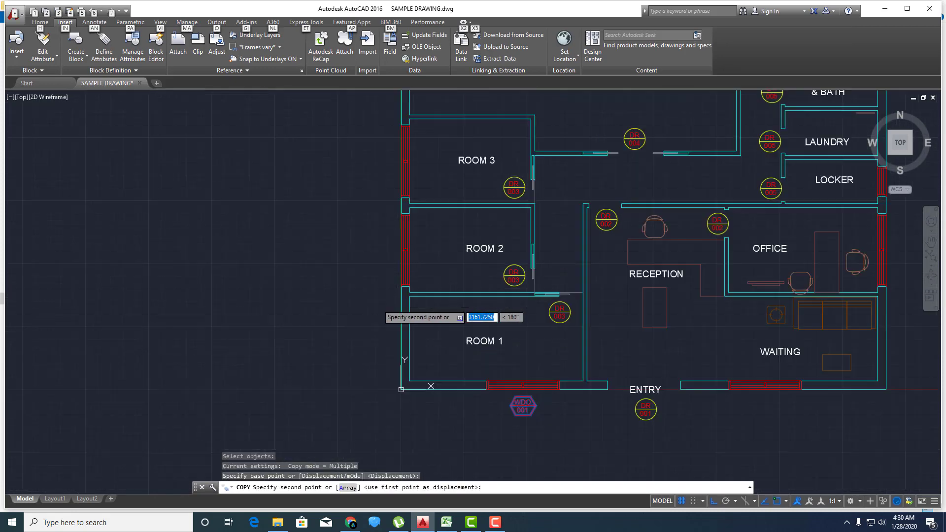
{"action": "key", "text": "F8"}
{"action": "key", "text": "F8"}
{"action": "key", "text": "F8"}
{"action": "key", "text": "F8"}
{"action": "scroll", "coordinate": [388, 267], "scroll_direction": "up", "scroll_amount": 2}
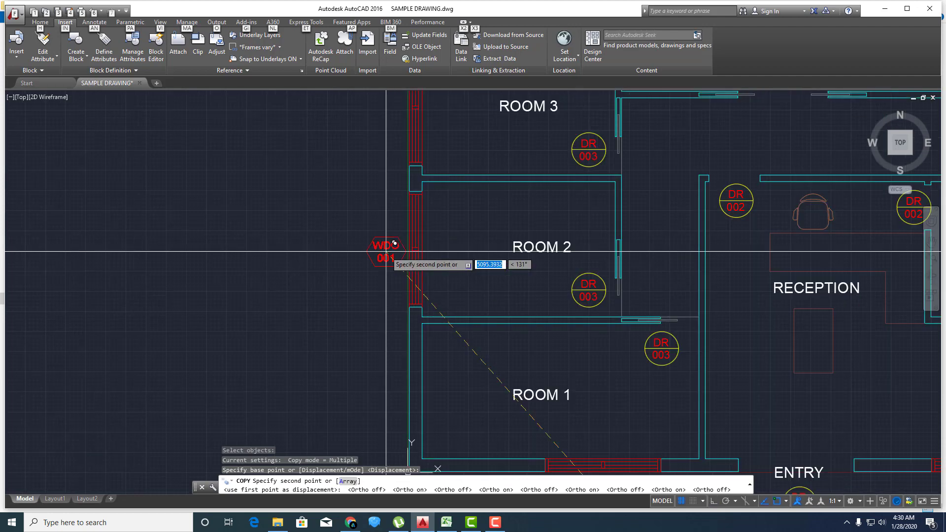
{"action": "middle_click_drag", "start_coordinate": [412, 205], "coordinate": [404, 289]}
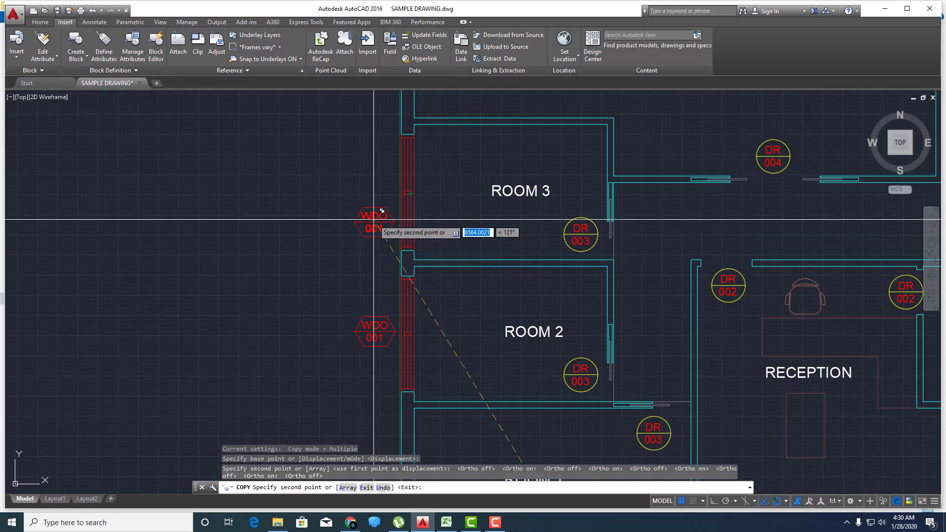
{"action": "left_click", "coordinate": [382, 186]}
{"action": "scroll", "coordinate": [377, 212], "scroll_direction": "down", "scroll_amount": 3}
{"action": "scroll", "coordinate": [377, 212], "scroll_direction": "up", "scroll_amount": 3}
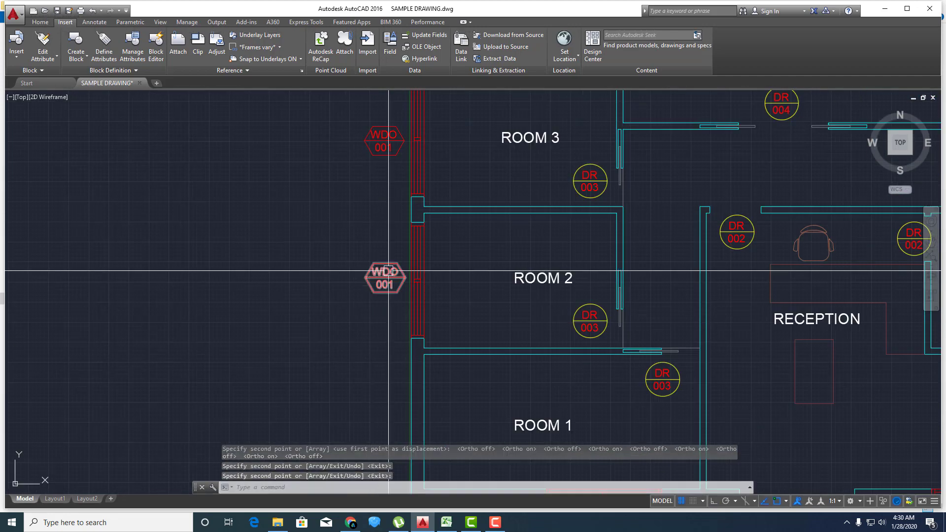
{"action": "key", "text": "Return"}
- Review the ROOM attributes of the Room 2 and Room 3 window tags
{"action": "double_click", "coordinate": [383, 141]}
{"action": "type", "text": "ROOM 2"}
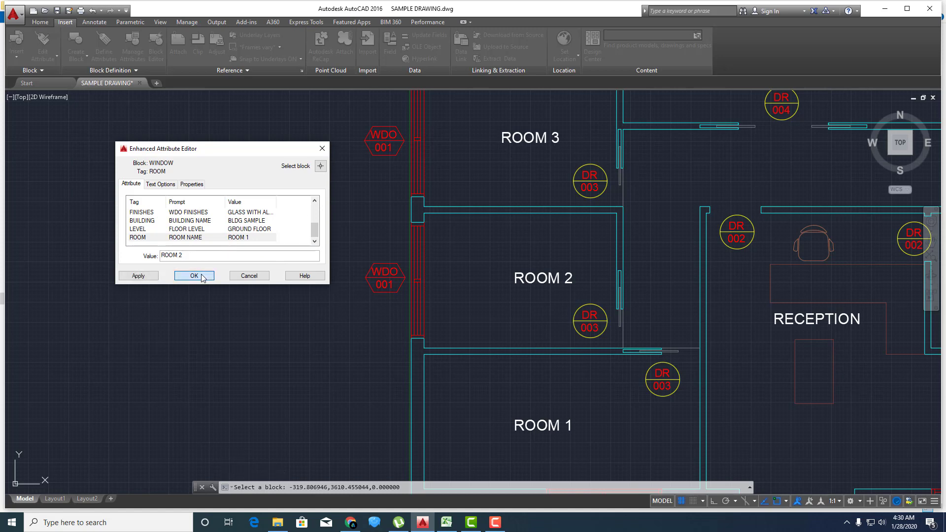
{"action": "left_click", "coordinate": [201, 278]}
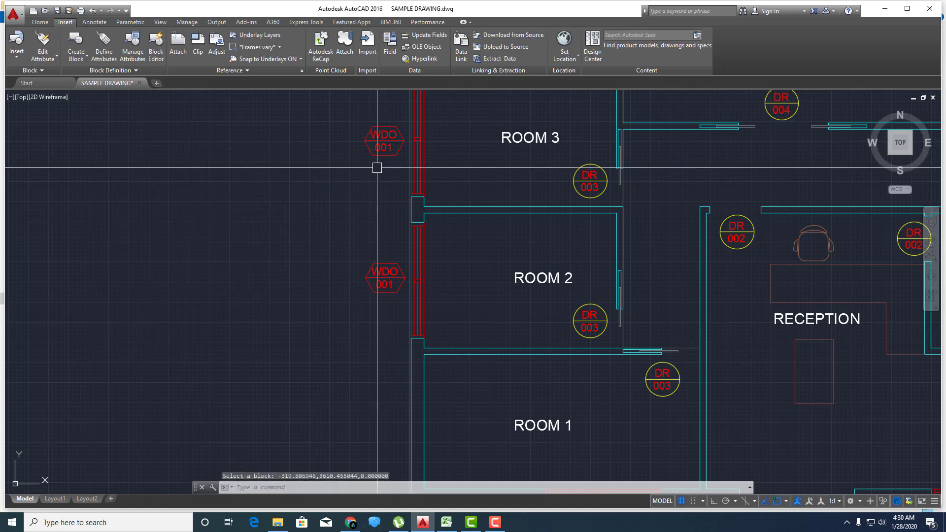
{"action": "double_click", "coordinate": [380, 142]}
{"action": "left_click_drag", "start_coordinate": [310, 223], "coordinate": [309, 241]}
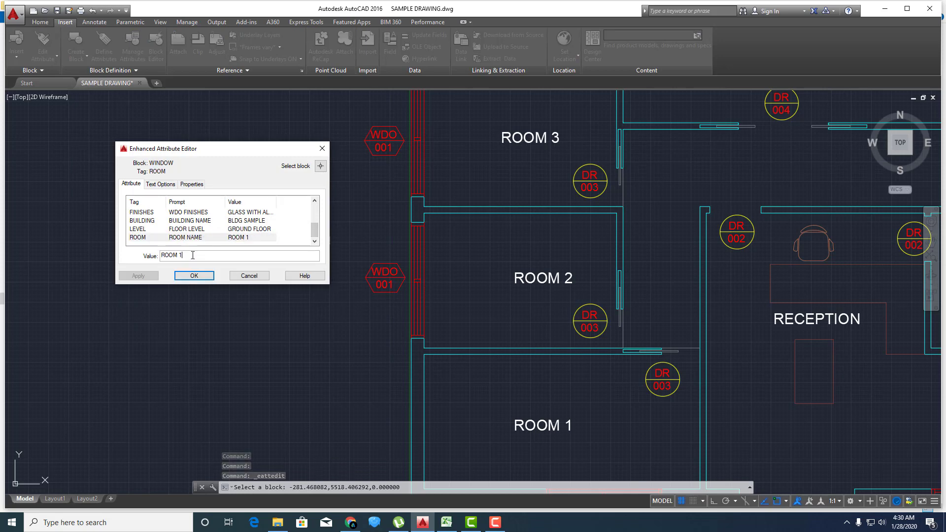
{"action": "left_click", "coordinate": [199, 279]}
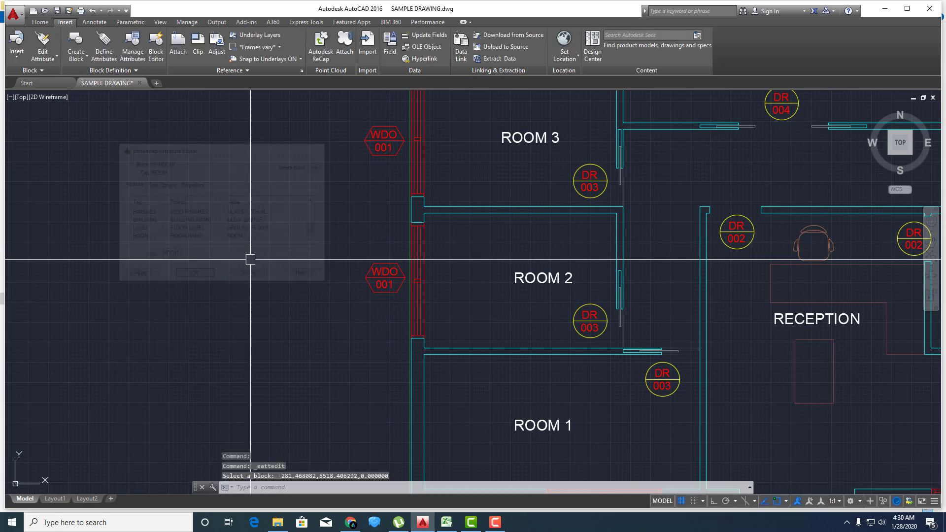
{"action": "scroll", "coordinate": [250, 258], "scroll_direction": "down", "scroll_amount": 5}
{"action": "key", "text": "Escape"}
{"action": "key", "text": "Escape"}
{"action": "scroll", "coordinate": [389, 279], "scroll_direction": "up", "scroll_amount": 3}
- Copy the Room 2 window tag beside the Office window
{"action": "type", "text": "CO"}
{"action": "key", "text": "Return"}
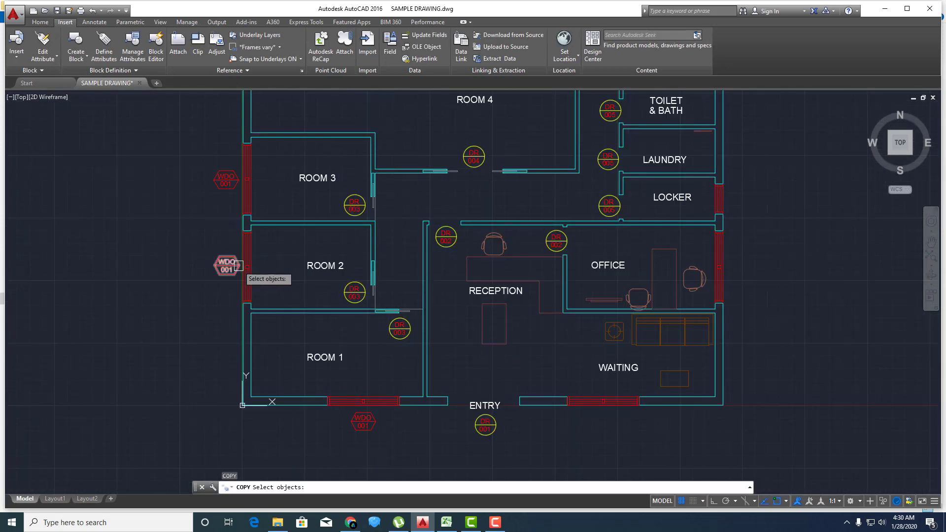
{"action": "key", "text": "Return"}
{"action": "left_click", "coordinate": [226, 266]}
{"action": "scroll", "coordinate": [448, 295], "scroll_direction": "down", "scroll_amount": 4}
{"action": "scroll", "coordinate": [444, 268], "scroll_direction": "up", "scroll_amount": 4}
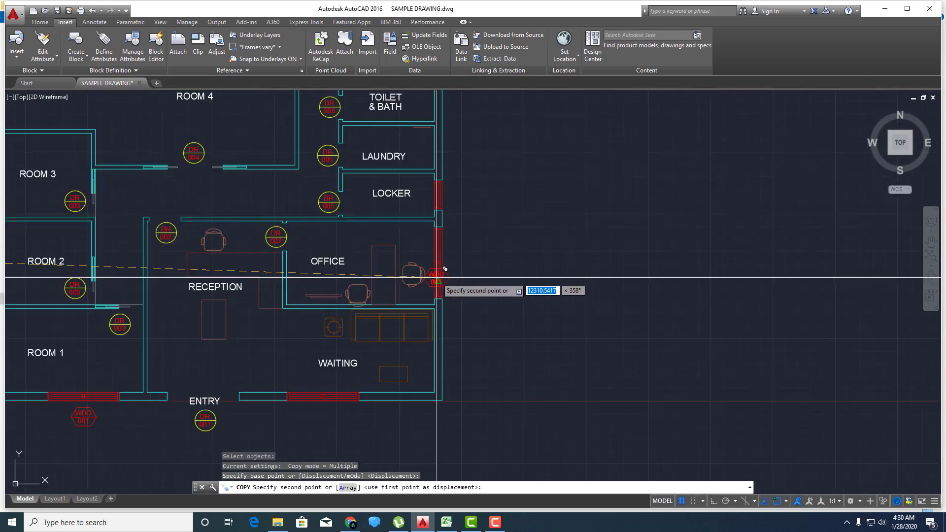
{"action": "scroll", "coordinate": [458, 258], "scroll_direction": "up", "scroll_amount": 2}
{"action": "left_click", "coordinate": [467, 251]}
{"action": "scroll", "coordinate": [467, 251], "scroll_direction": "up", "scroll_amount": 4}
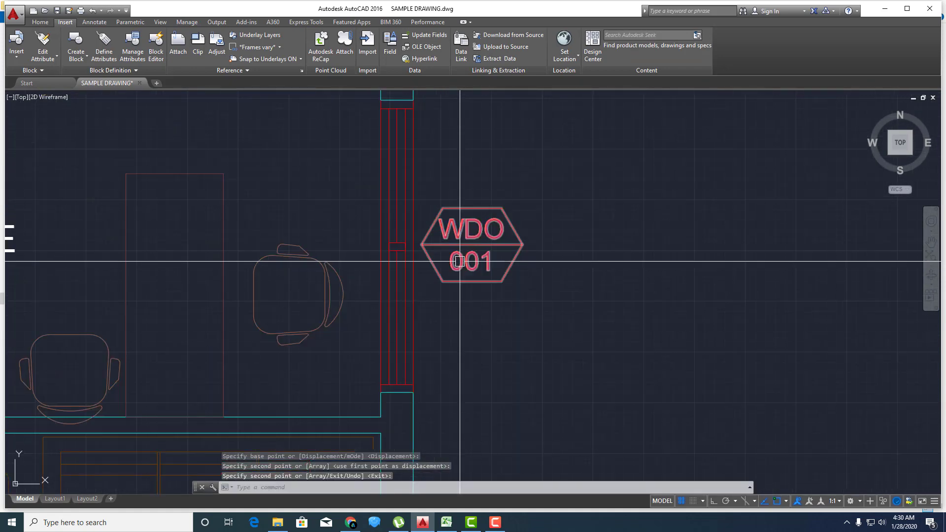
{"action": "key", "text": "Return"}
- Set the Office window tag's ROOM attribute to OFFICE
{"action": "double_click", "coordinate": [469, 256]}
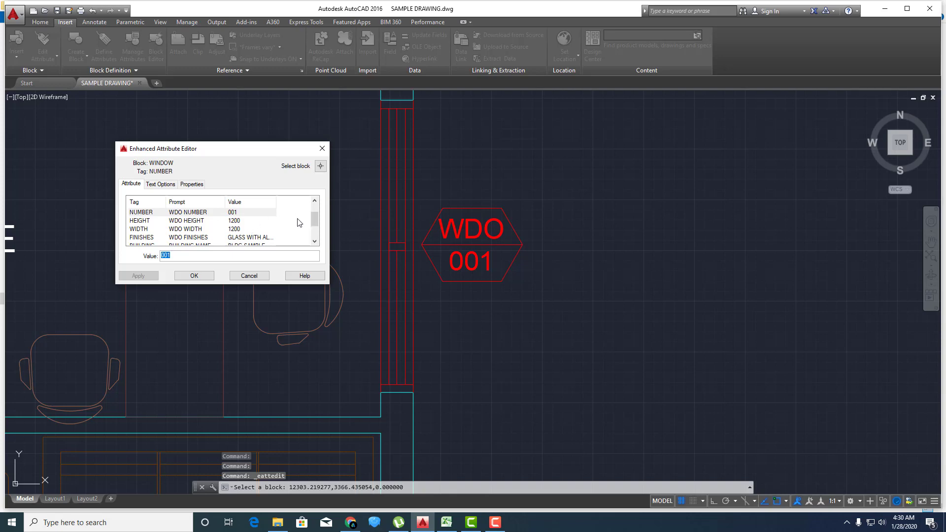
{"action": "left_click_drag", "start_coordinate": [314, 224], "coordinate": [311, 240]}
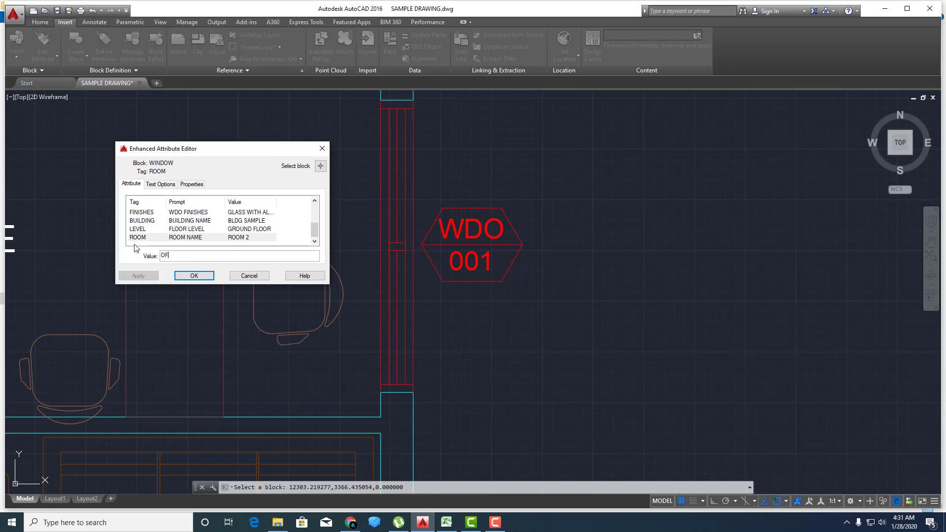
{"action": "left_click", "coordinate": [186, 276]}
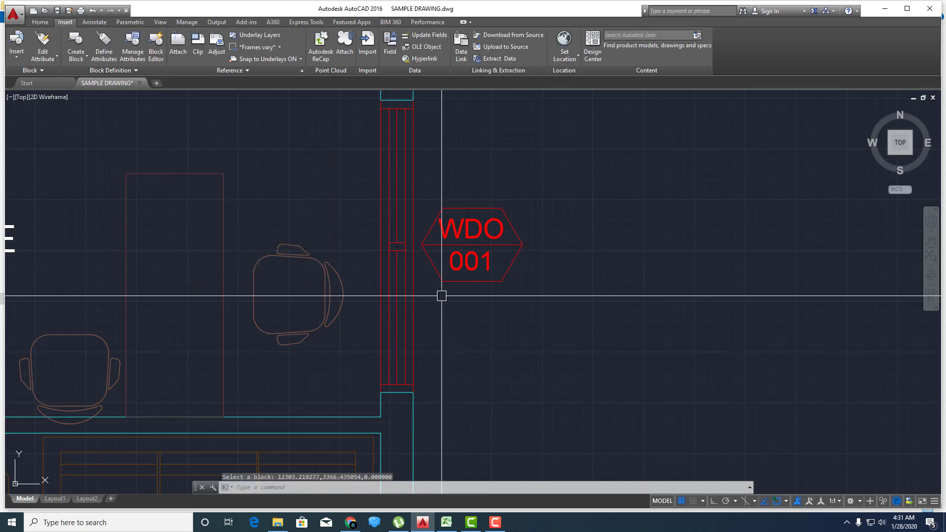
{"action": "scroll", "coordinate": [441, 295], "scroll_direction": "down", "scroll_amount": 3}
{"action": "mouse_move", "coordinate": [475, 245]}
{"action": "middle_mouse_down"}
{"action": "mouse_move", "coordinate": [503, 361]}
{"action": "mouse_move", "coordinate": [514, 365]}
{"action": "middle_mouse_up"}
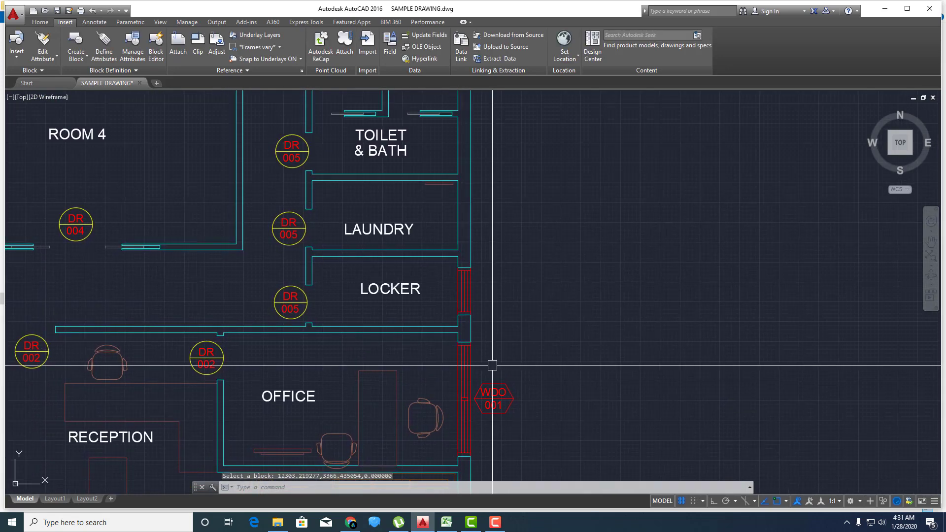
- Copy the Office window tag beside the Locker window
{"action": "type", "text": "co"}
{"action": "key", "text": "Return"}
{"action": "left_click", "coordinate": [493, 396]}
{"action": "key", "text": "Return"}
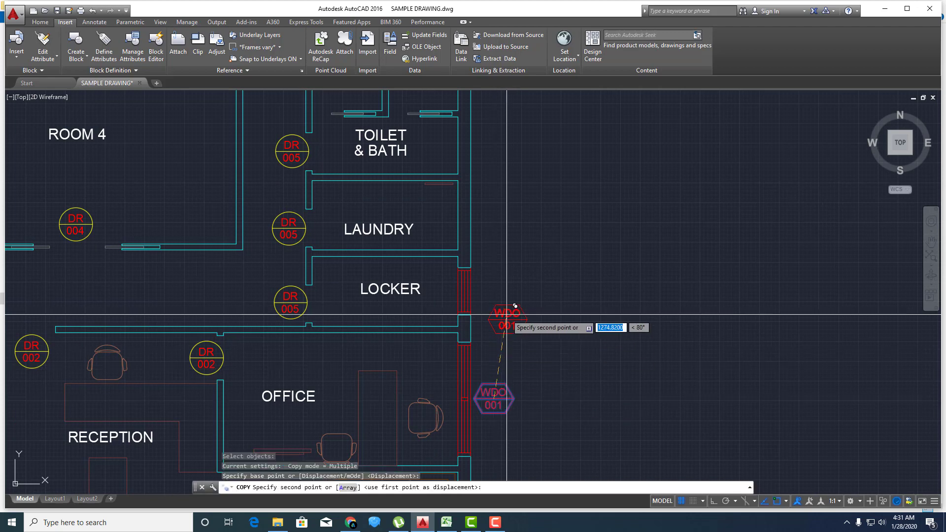
{"action": "left_click", "coordinate": [492, 300]}
{"action": "key", "text": "Return"}
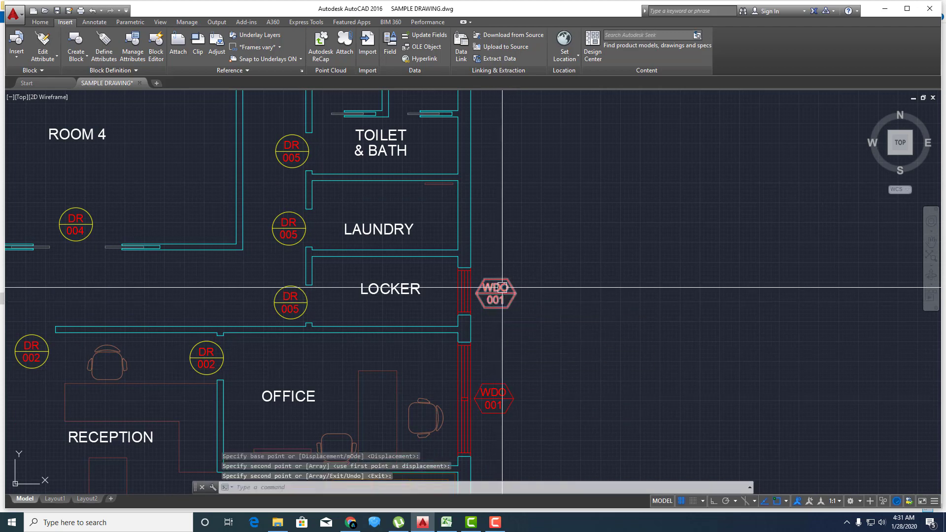
- Set the Locker window tag to NUMBER 002 and ROOM LOCKER ROOM
{"action": "double_click", "coordinate": [493, 299]}
{"action": "type", "text": "002"}
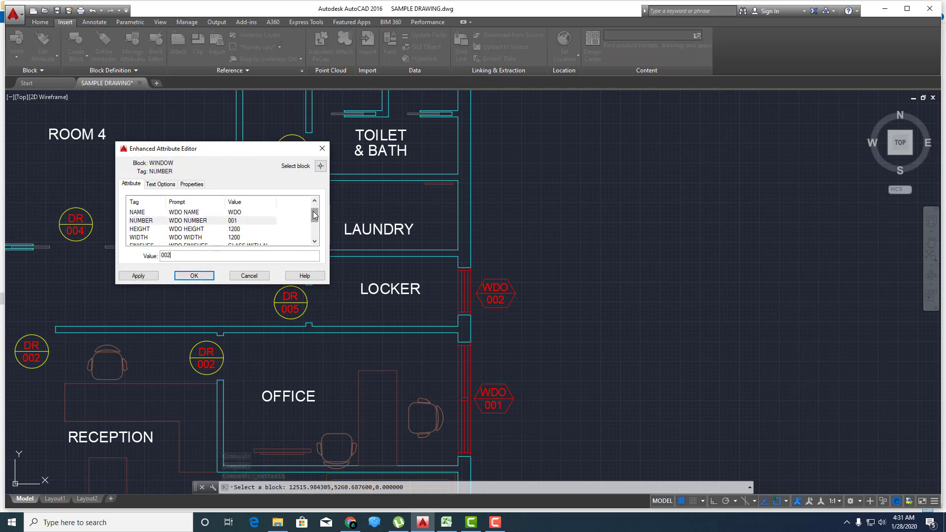
{"action": "scroll", "coordinate": [313, 211], "scroll_direction": "down", "scroll_amount": 3}
{"action": "left_click", "coordinate": [276, 237]}
{"action": "scroll", "coordinate": [236, 241], "scroll_direction": "up", "scroll_amount": 2}
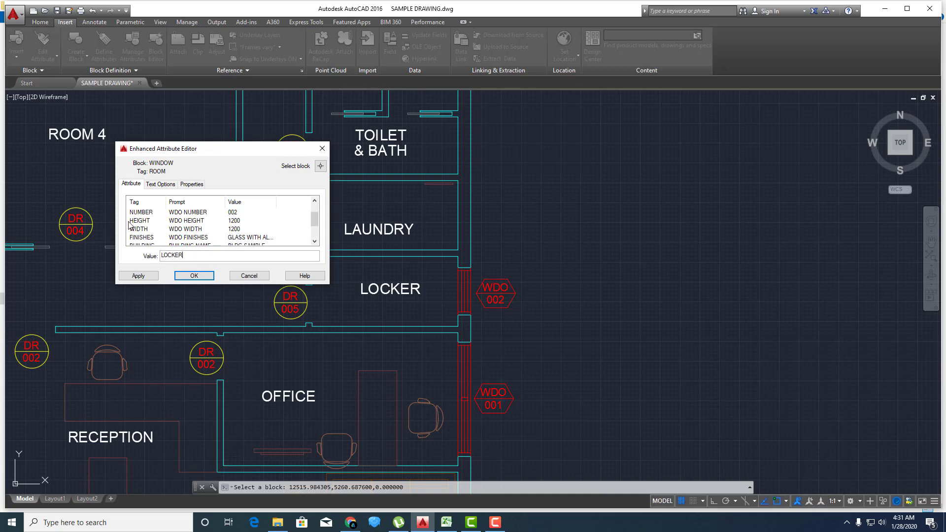
{"action": "left_click", "coordinate": [143, 279]}
{"action": "left_click", "coordinate": [194, 276]}
{"action": "scroll", "coordinate": [338, 253], "scroll_direction": "down", "scroll_amount": 5}
{"action": "scroll", "coordinate": [275, 327], "scroll_direction": "up", "scroll_amount": 2}
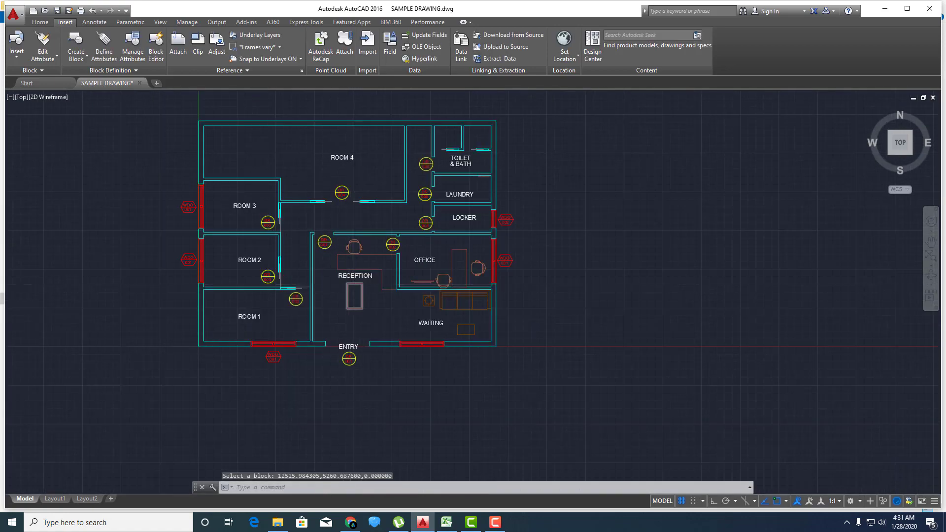
{"action": "scroll", "coordinate": [349, 280], "scroll_direction": "up", "scroll_amount": 2}
{"action": "mouse_move", "coordinate": [329, 285]}
{"action": "middle_mouse_down"}
{"action": "mouse_move", "coordinate": [349, 312]}
{"action": "mouse_move", "coordinate": [382, 306]}
{"action": "middle_mouse_up"}
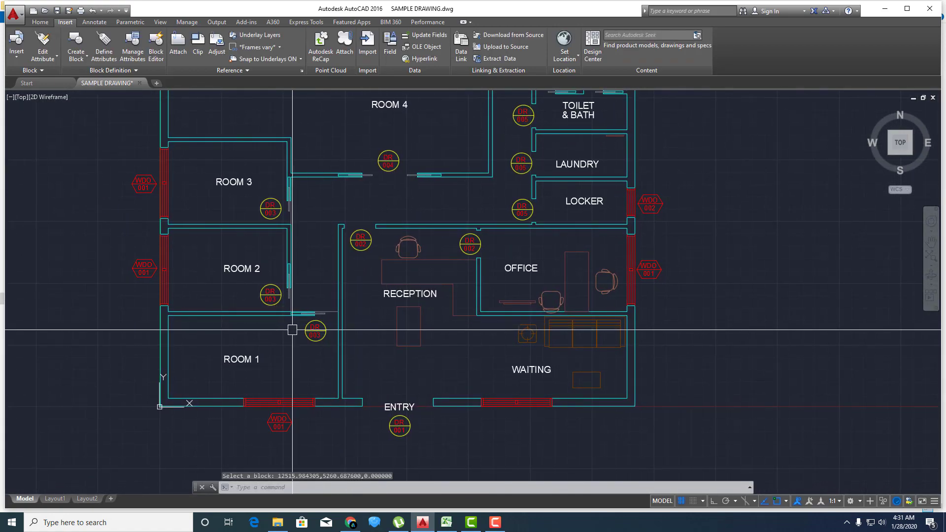
{"action": "middle_click_drag", "start_coordinate": [293, 330], "coordinate": [341, 320]}
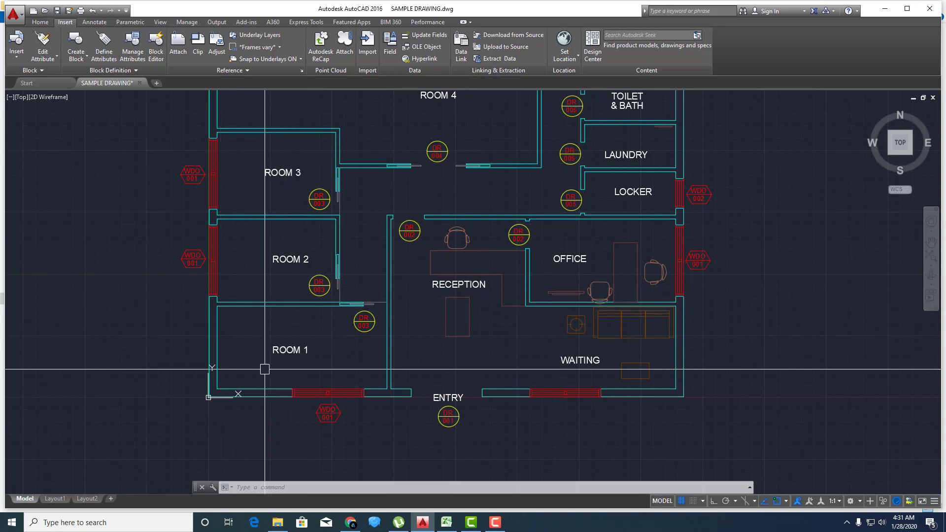
{"action": "middle_click_drag", "start_coordinate": [520, 221], "coordinate": [505, 258]}
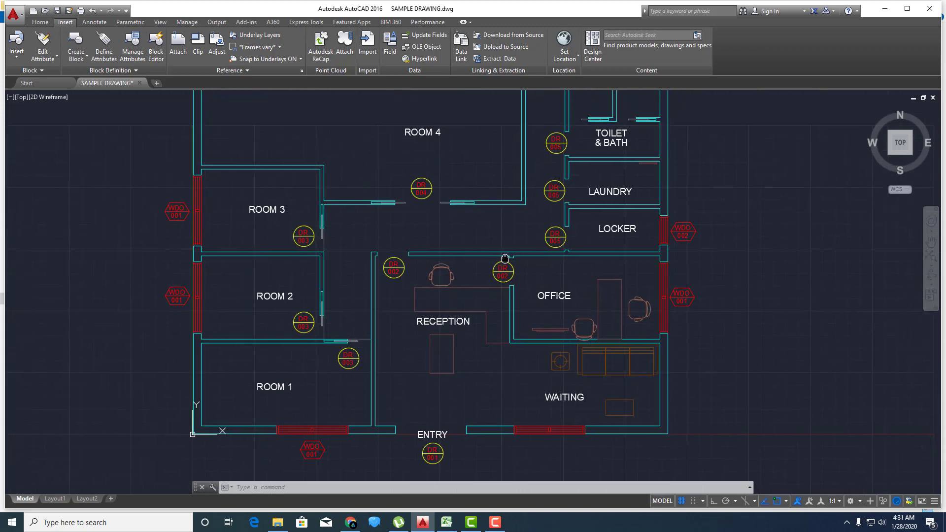
{"action": "scroll", "coordinate": [457, 222], "scroll_direction": "down", "scroll_amount": 3}
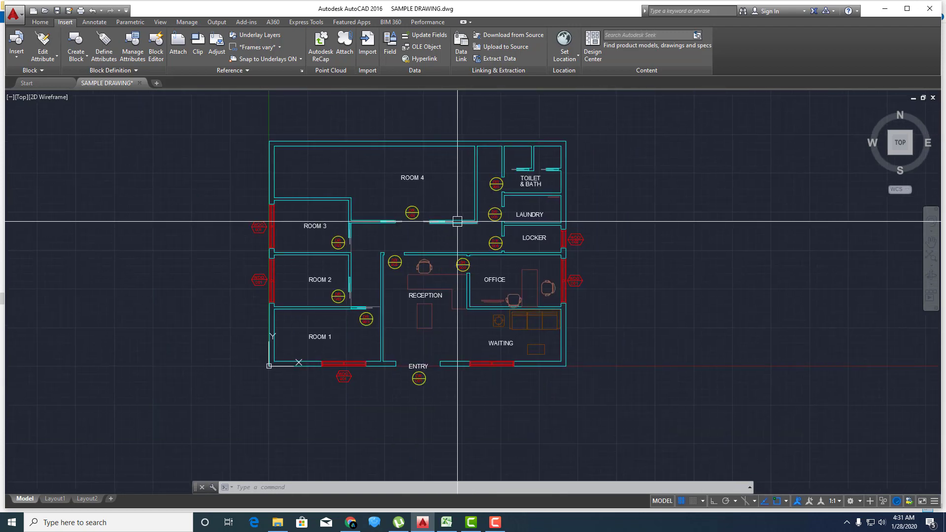
{"action": "scroll", "coordinate": [458, 222], "scroll_direction": "up", "scroll_amount": 2}
{"action": "scroll", "coordinate": [443, 238], "scroll_direction": "down", "scroll_amount": 2}
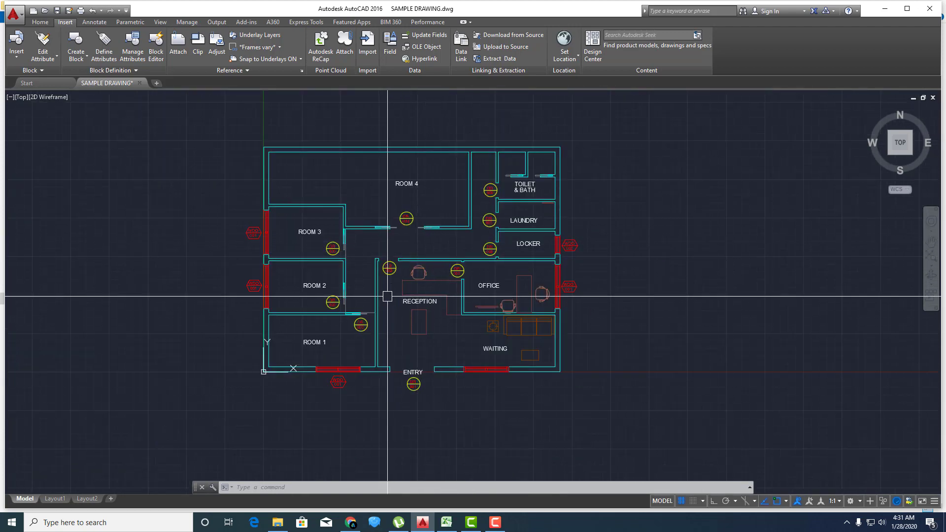